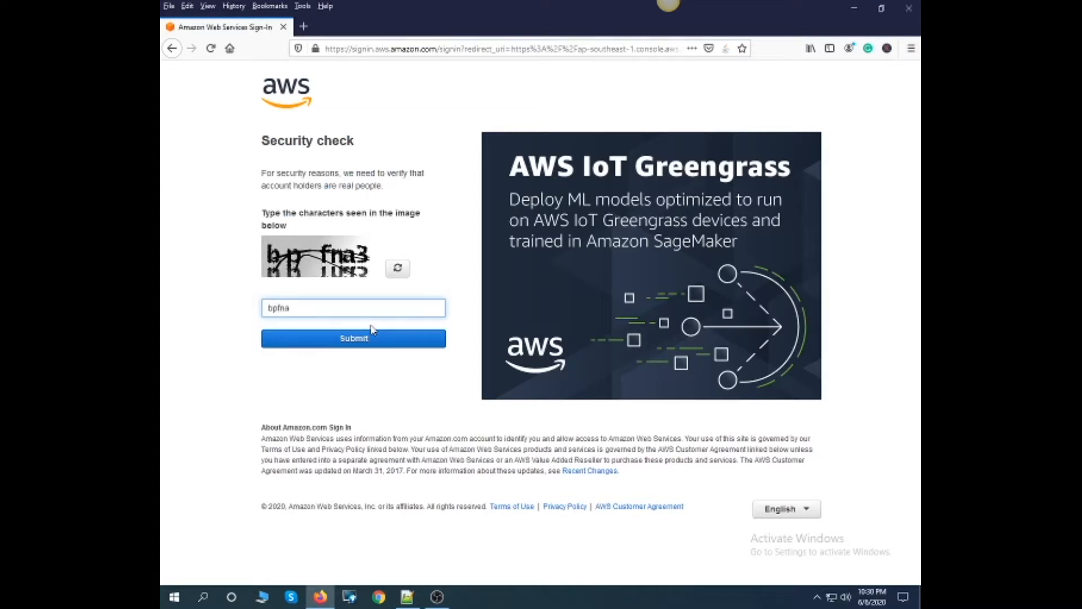
- Submit the security check characters, sign in as root user with the account password, and decline saving the login
{"action": "left_click", "coordinate": [368, 338]}
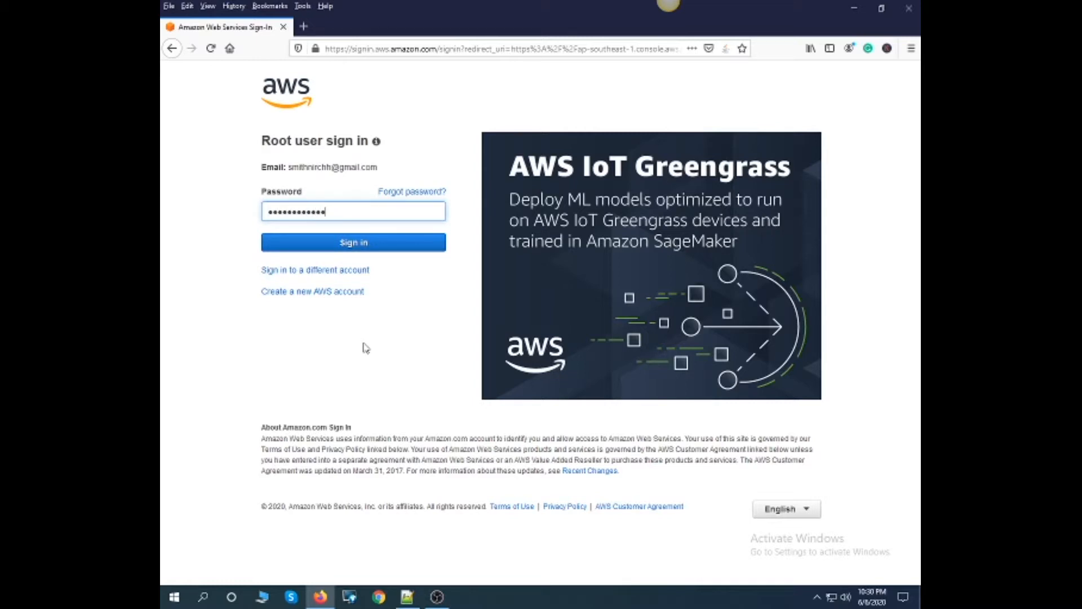
{"action": "key", "text": "Return"}
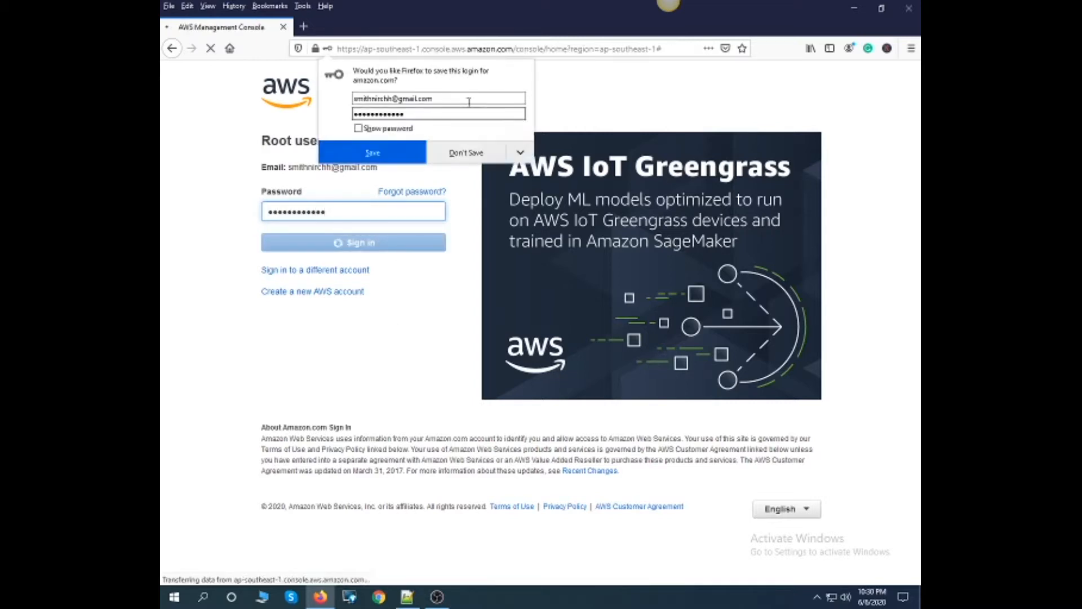
{"action": "left_click", "coordinate": [475, 154]}
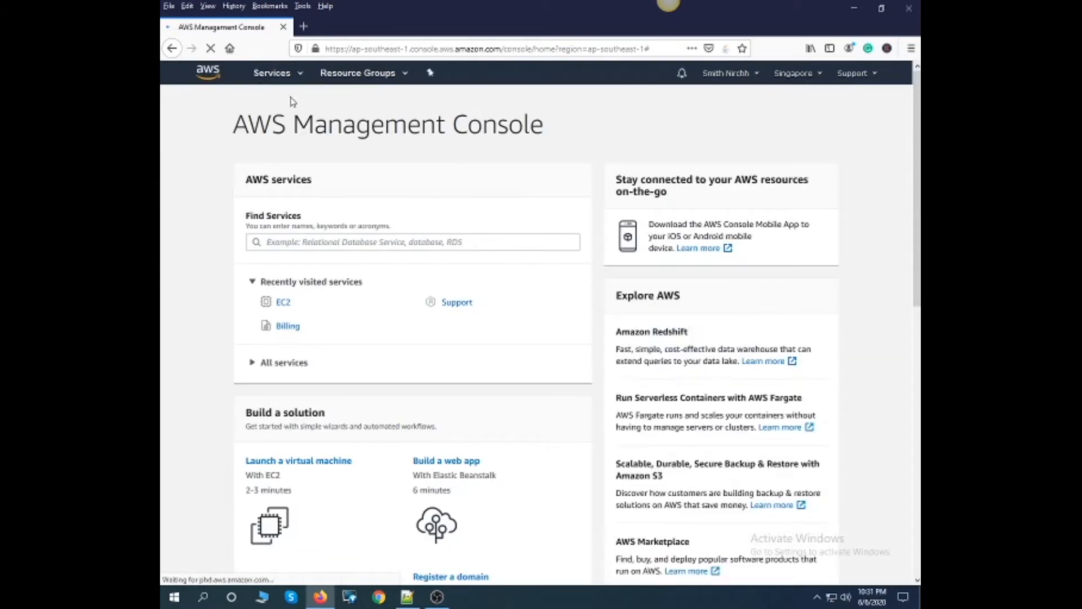
- Review the AWS regions available for the console
{"action": "left_click", "coordinate": [824, 79]}
{"action": "scroll", "coordinate": [715, 195], "scroll_direction": "down", "scroll_amount": 3}
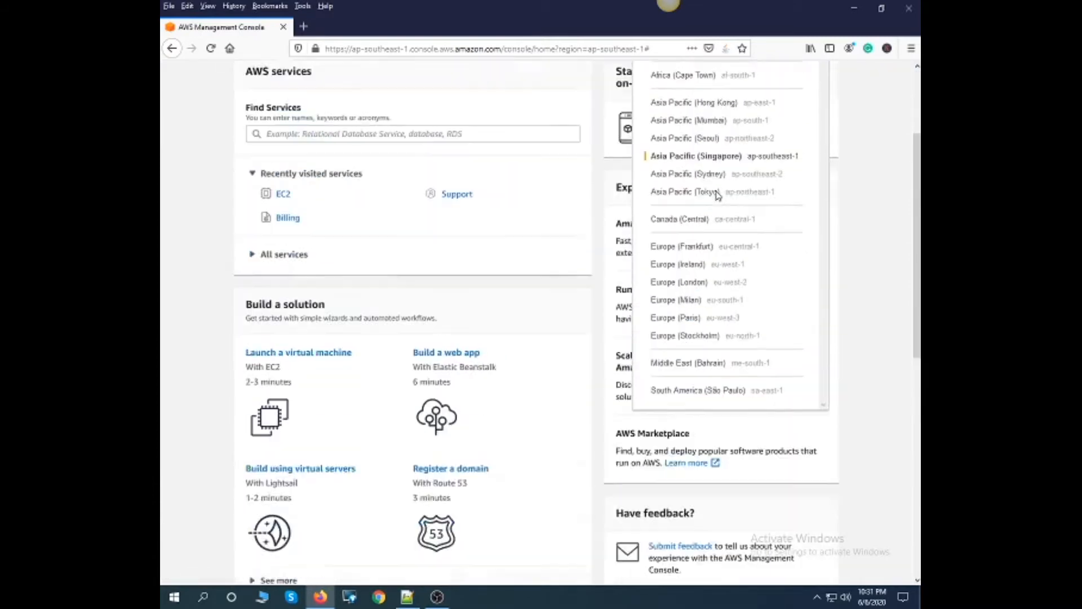
{"action": "scroll", "coordinate": [718, 194], "scroll_direction": "up", "scroll_amount": 3}
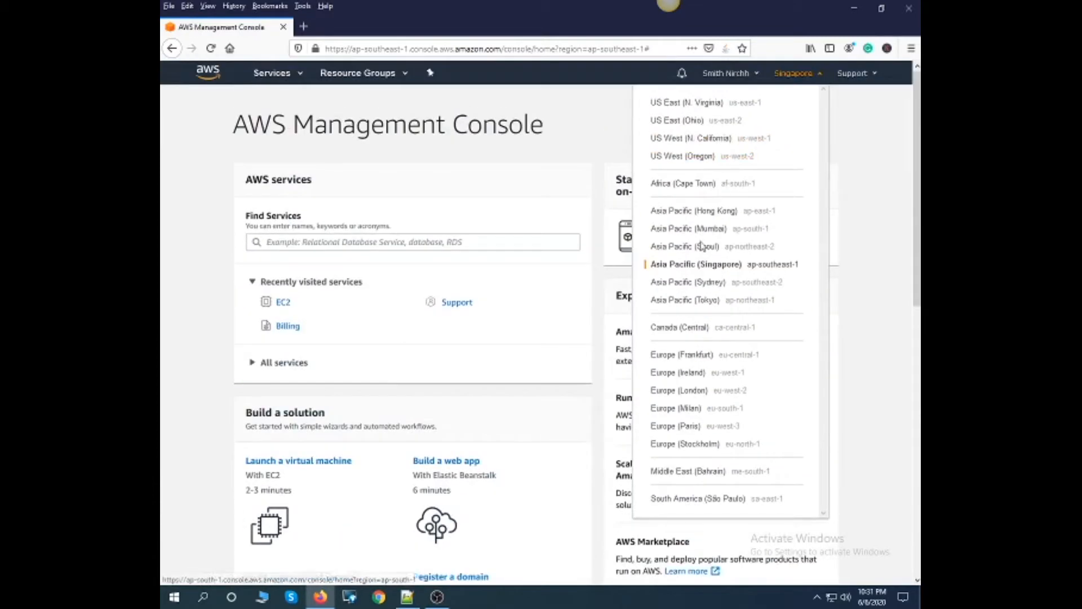
{"action": "left_click", "coordinate": [792, 76]}
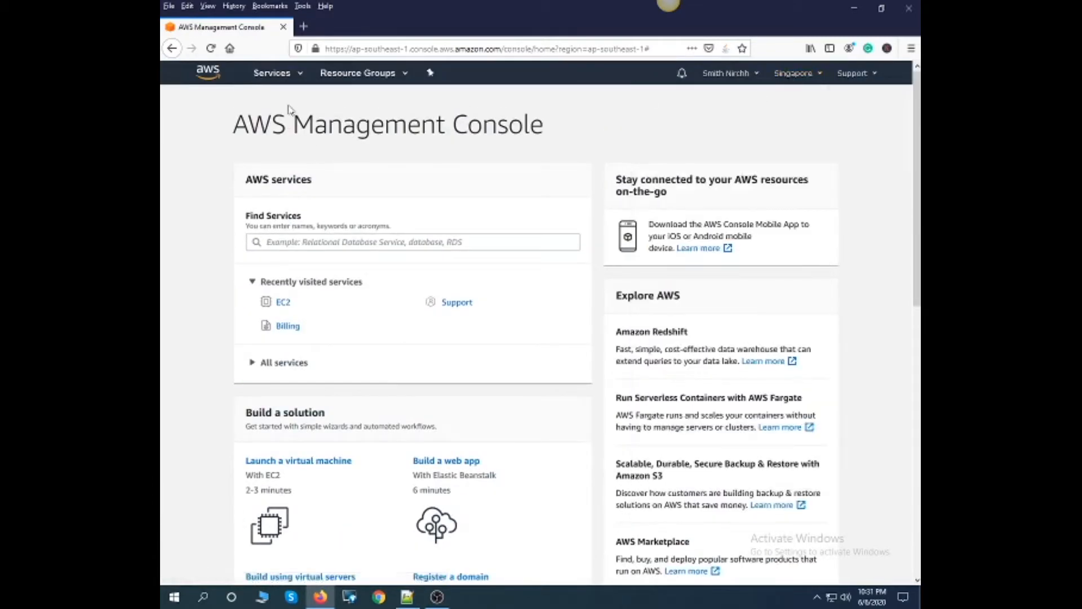
- Open the EC2 service and start the wizard for launching a new instance
{"action": "left_click", "coordinate": [301, 75]}
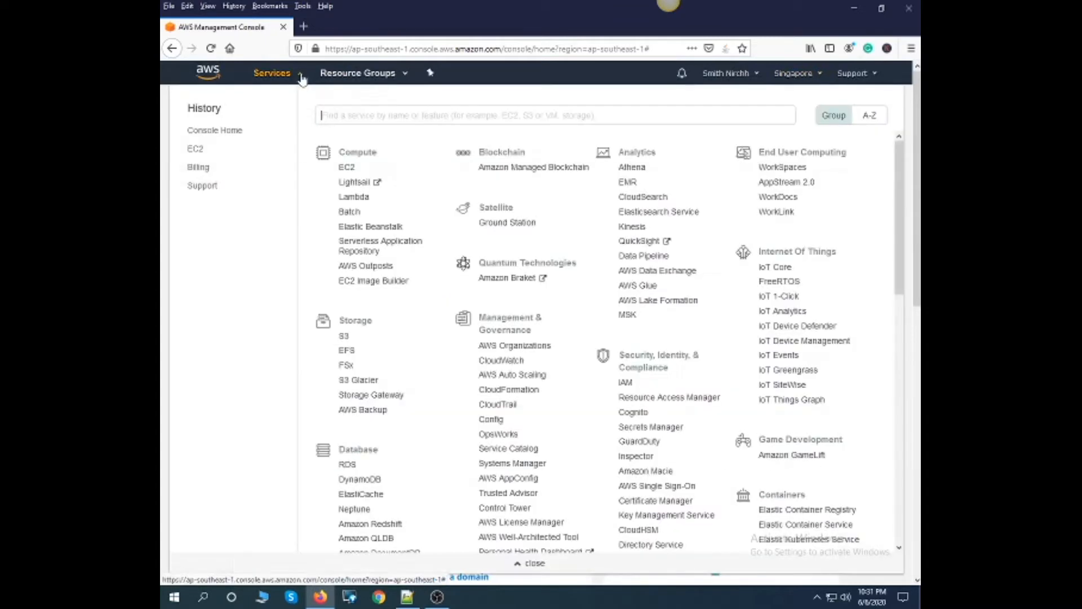
{"action": "left_click", "coordinate": [348, 167]}
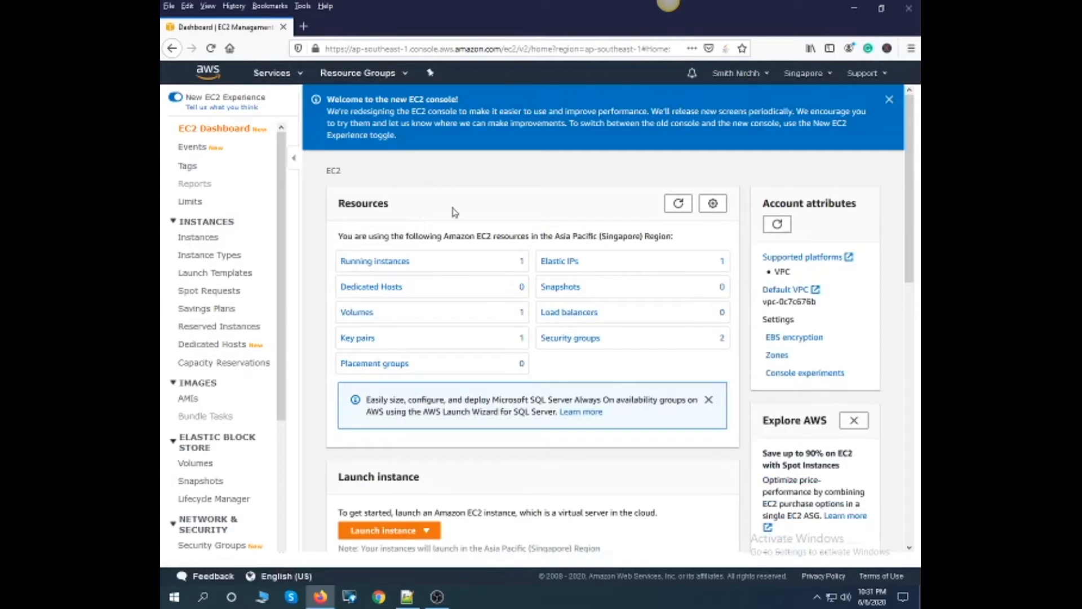
{"action": "scroll", "coordinate": [437, 257], "scroll_direction": "down", "scroll_amount": 5}
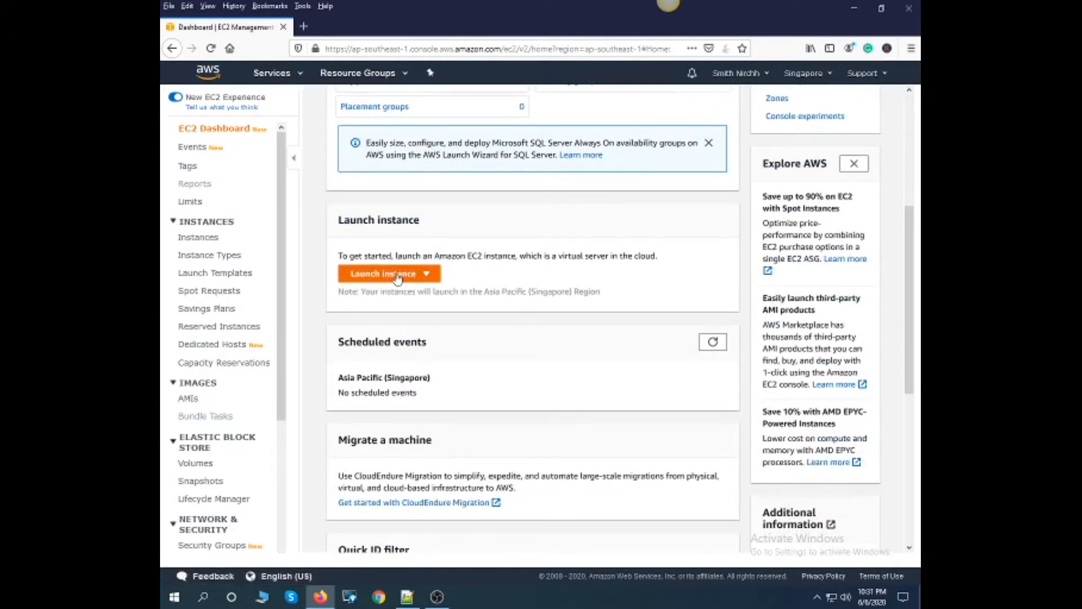
{"action": "scroll", "coordinate": [397, 277], "scroll_direction": "up", "scroll_amount": 5}
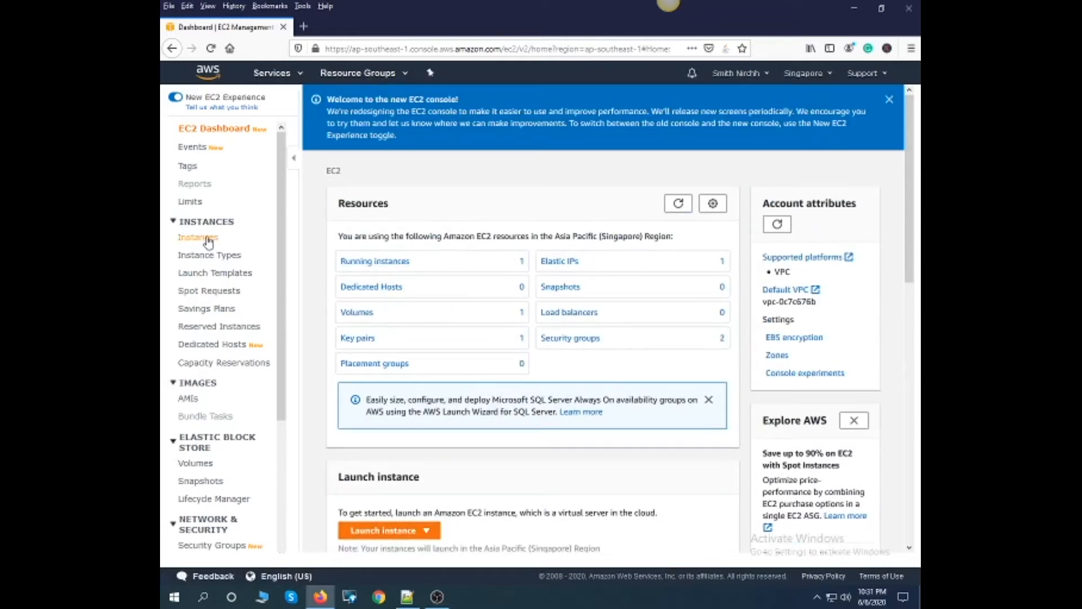
{"action": "left_click", "coordinate": [356, 532]}
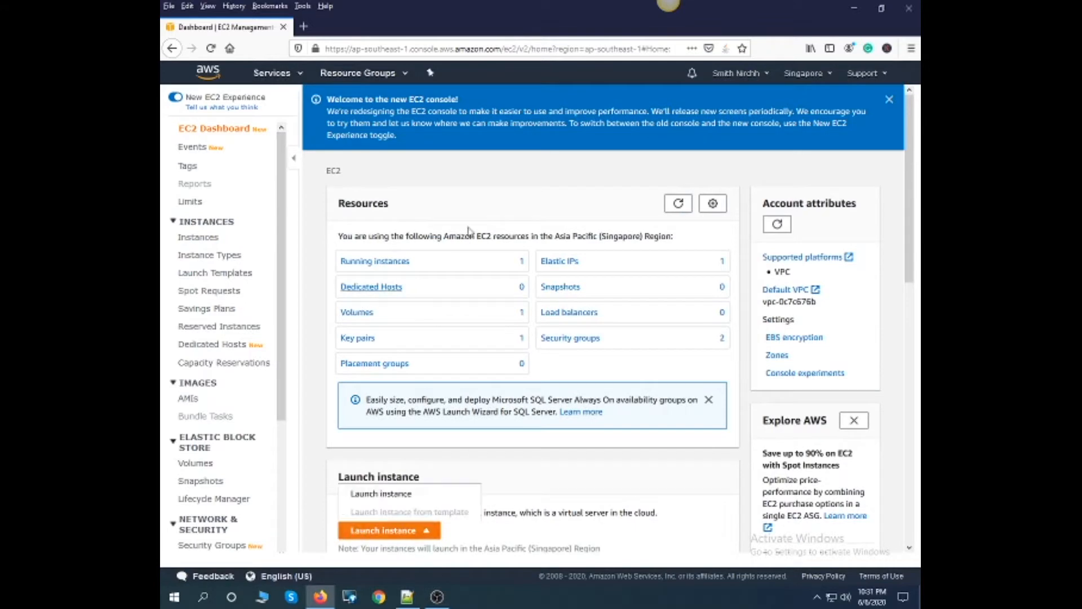
{"action": "left_click", "coordinate": [390, 497]}
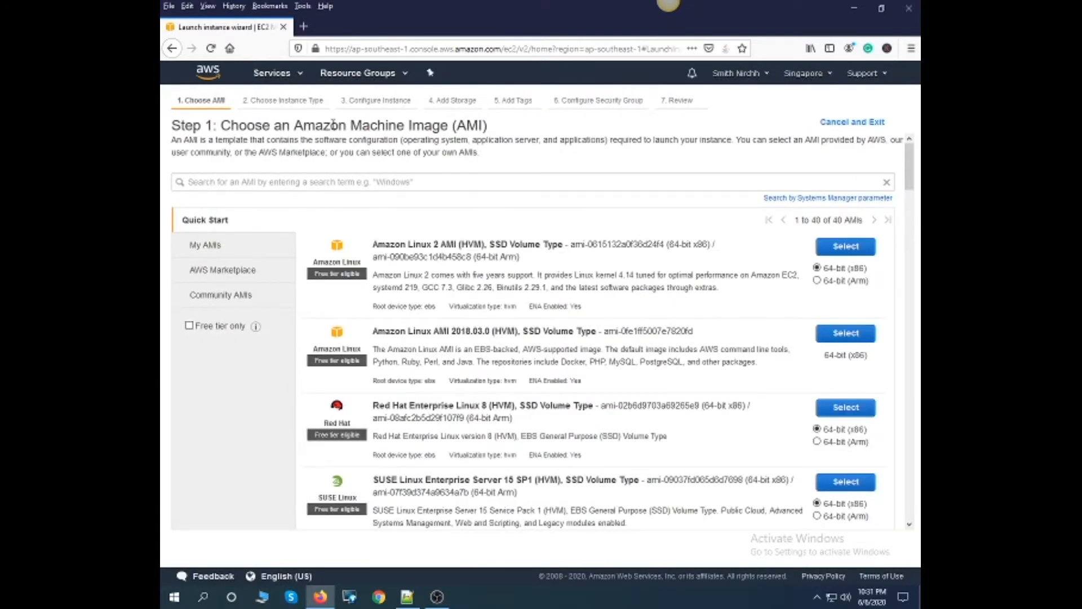
- Restrict the Amazon Machine Image list to free tier images only
{"action": "left_click_drag", "start_coordinate": [294, 125], "coordinate": [492, 132]}
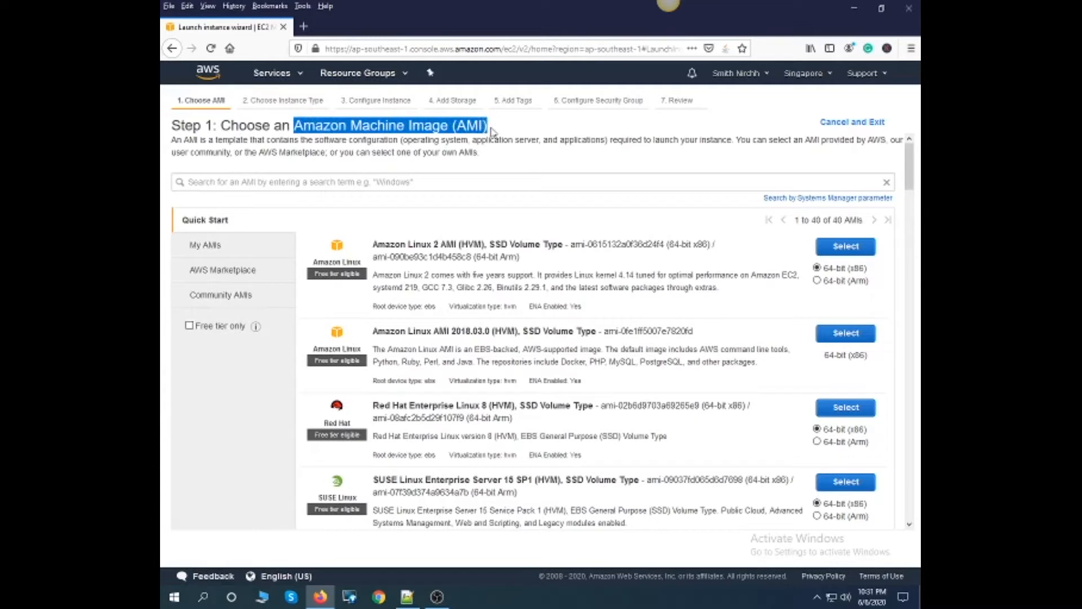
{"action": "left_click", "coordinate": [189, 325]}
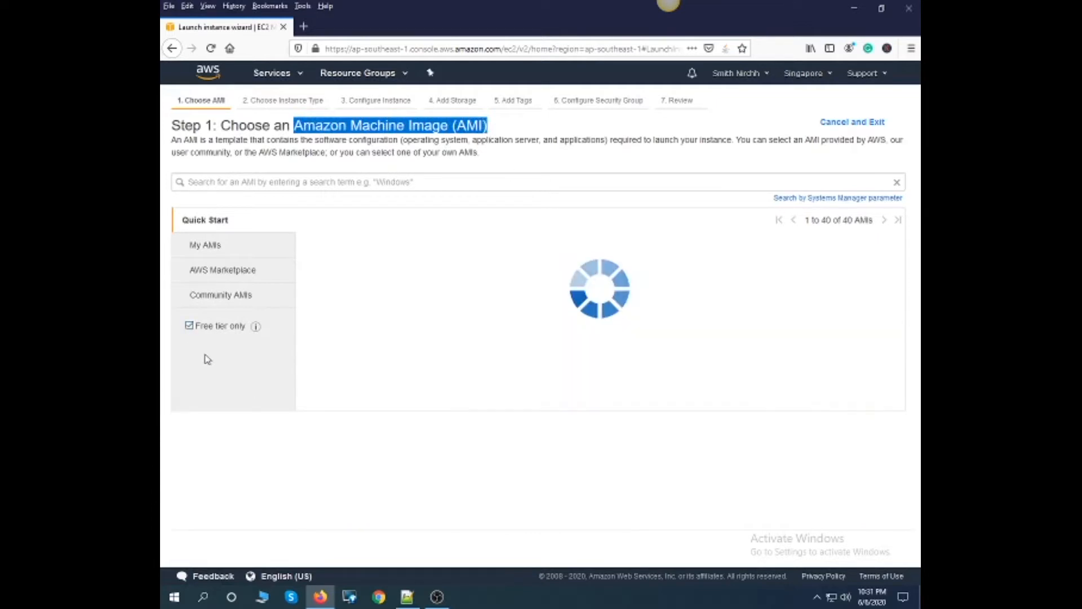
- Examine the free tier machine images, including the Amazon Linux, SUSE Linux and Ubuntu Server entries and their descriptions
{"action": "scroll", "coordinate": [417, 354], "scroll_direction": "down", "scroll_amount": 4}
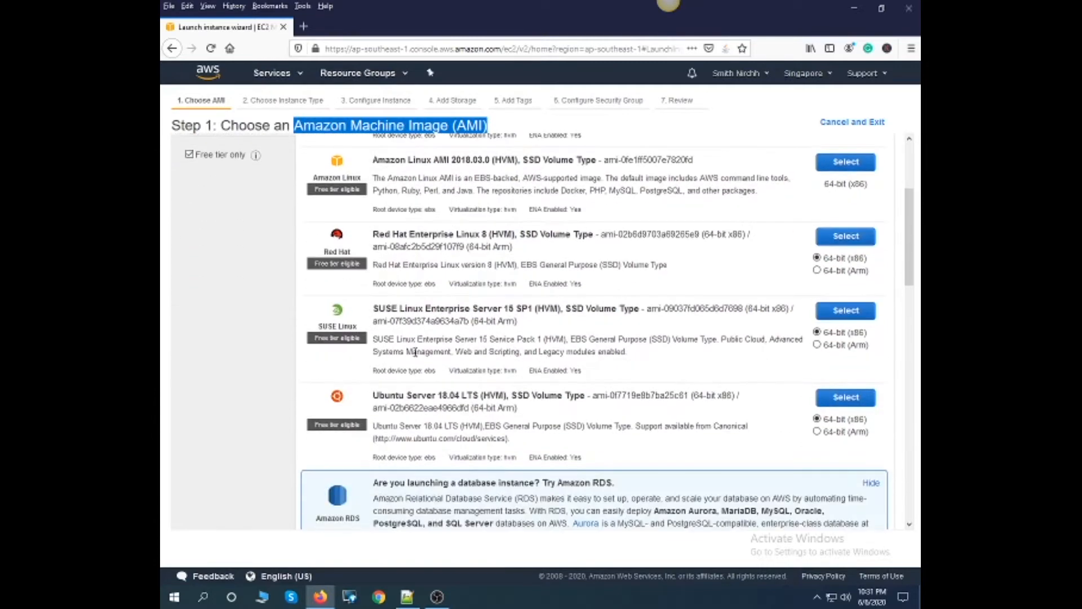
{"action": "left_click_drag", "start_coordinate": [375, 337], "coordinate": [477, 338]}
{"action": "left_click", "coordinate": [488, 338]}
{"action": "scroll", "coordinate": [448, 277], "scroll_direction": "up", "scroll_amount": 3}
{"action": "scroll", "coordinate": [447, 276], "scroll_direction": "up", "scroll_amount": 2}
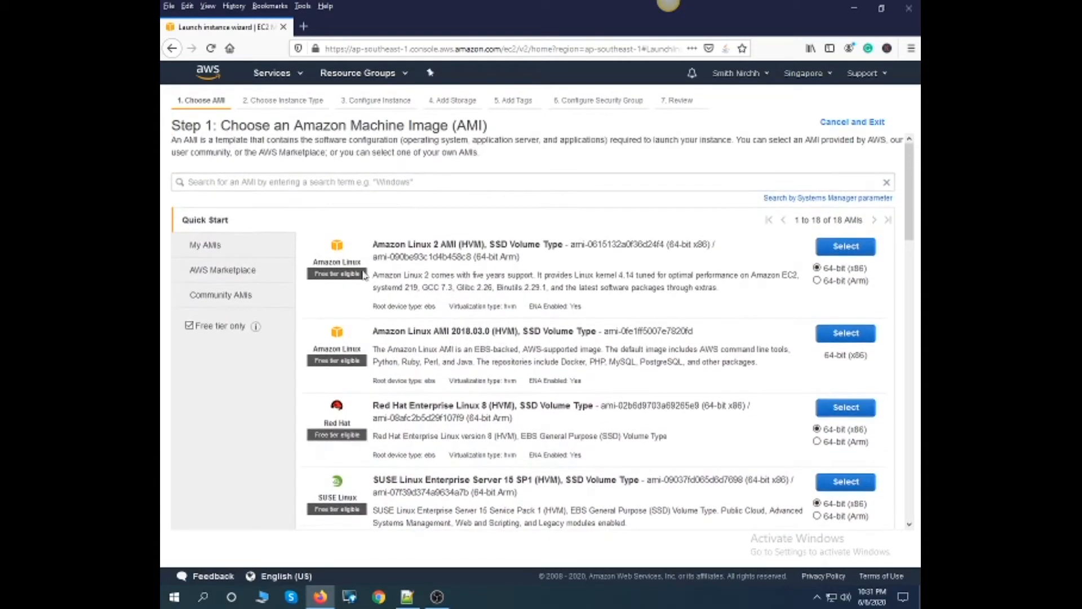
{"action": "scroll", "coordinate": [442, 272], "scroll_direction": "down", "scroll_amount": 10}
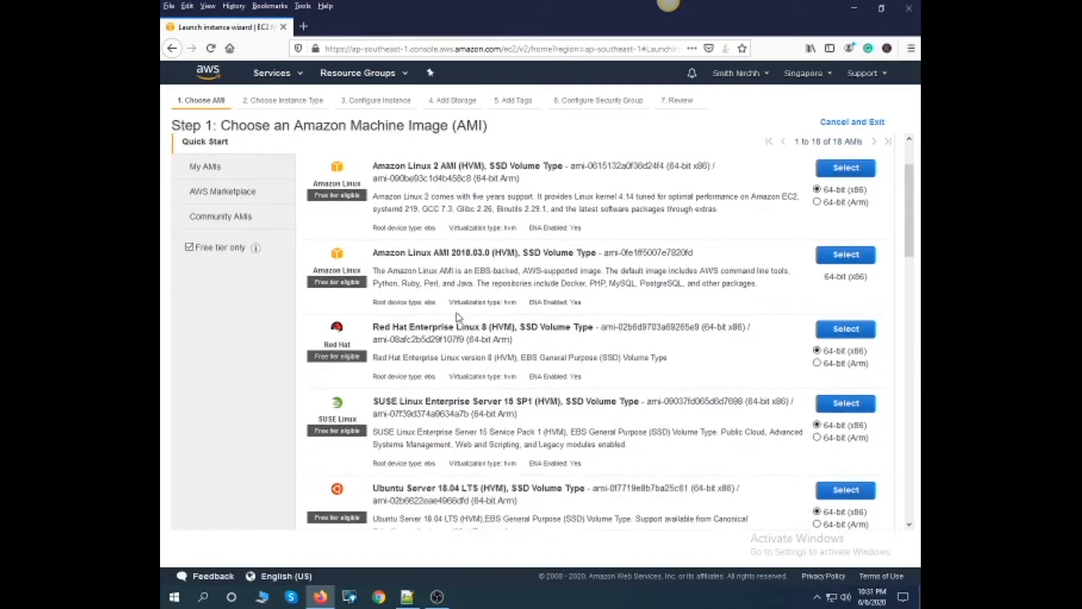
{"action": "left_click_drag", "start_coordinate": [389, 275], "coordinate": [499, 275]}
{"action": "left_click", "coordinate": [493, 323]}
{"action": "scroll", "coordinate": [490, 324], "scroll_direction": "down", "scroll_amount": 8}
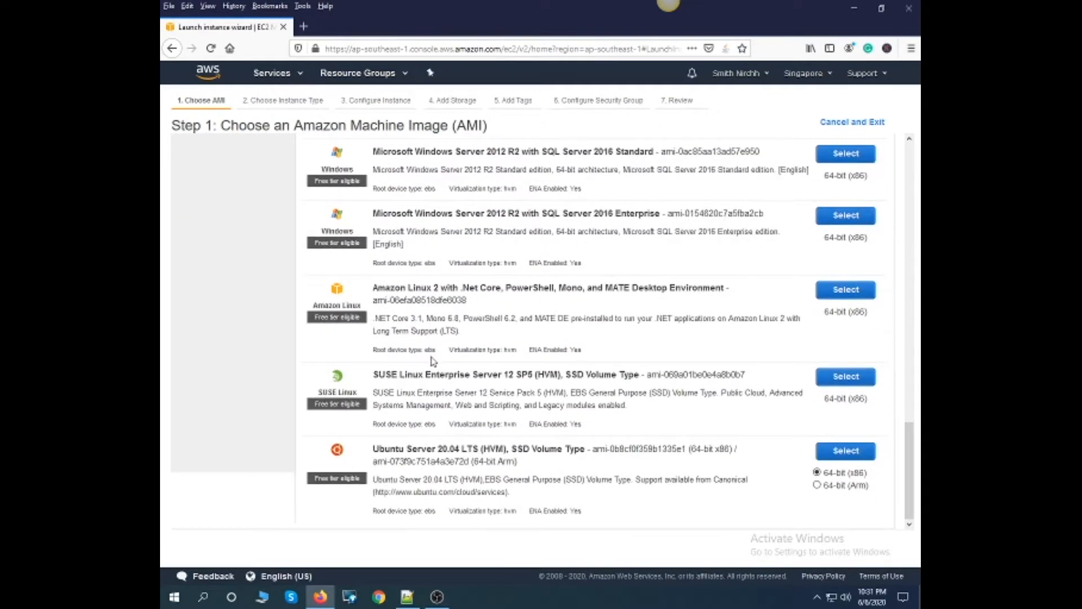
{"action": "left_click_drag", "start_coordinate": [420, 453], "coordinate": [463, 450]}
{"action": "left_click", "coordinate": [459, 418]}
- Choose the Ubuntu Server 18.04 LTS 64-bit (x86) image with the t2.micro instance type and continue to the instance details
{"action": "scroll", "coordinate": [444, 328], "scroll_direction": "up", "scroll_amount": 15}
{"action": "scroll", "coordinate": [444, 328], "scroll_direction": "up", "scroll_amount": 1}
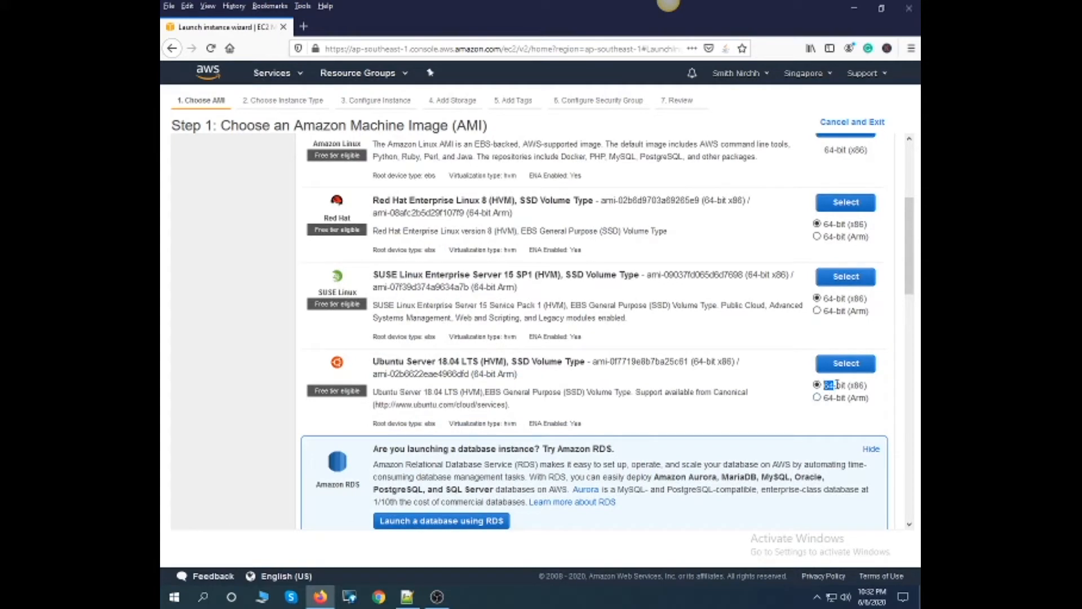
{"action": "left_click", "coordinate": [847, 364]}
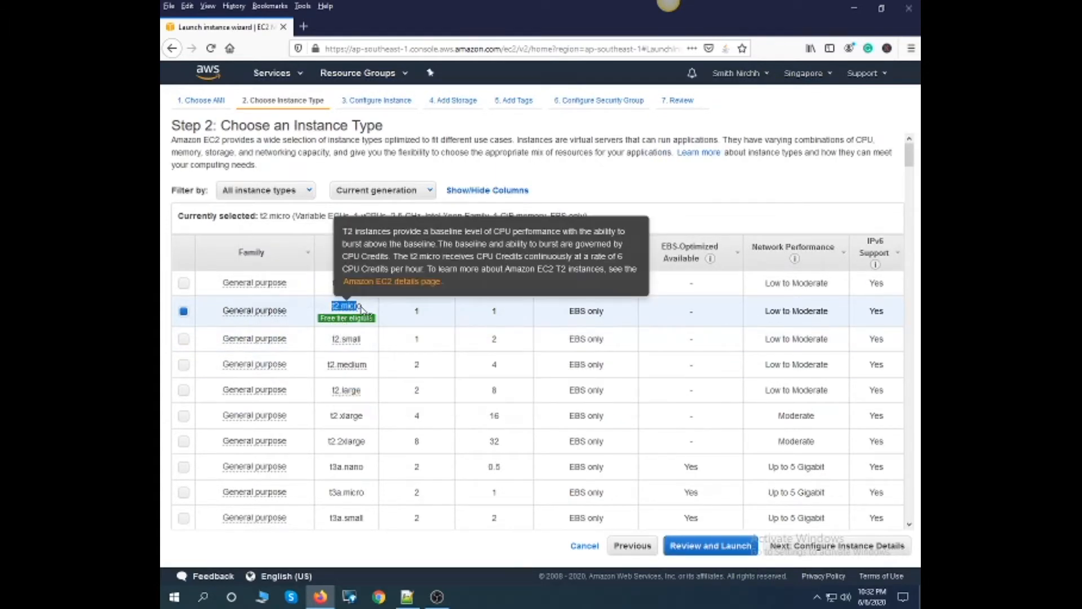
{"action": "scroll", "coordinate": [741, 378], "scroll_direction": "down", "scroll_amount": 5}
{"action": "left_click", "coordinate": [810, 551]}
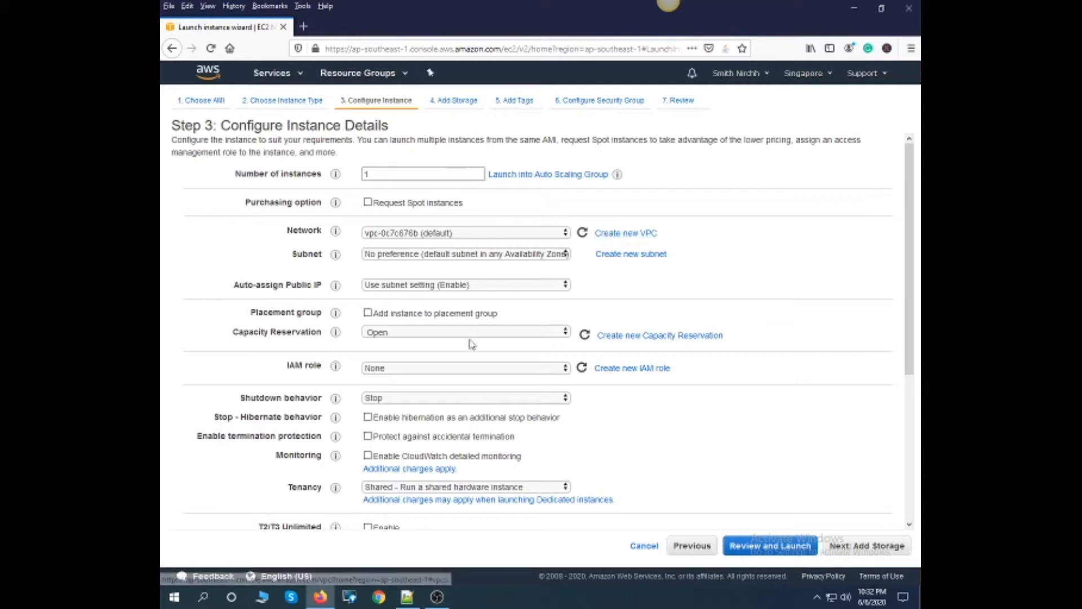
{"action": "scroll", "coordinate": [471, 346], "scroll_direction": "down", "scroll_amount": 3}
{"action": "scroll", "coordinate": [377, 246], "scroll_direction": "up", "scroll_amount": 1}
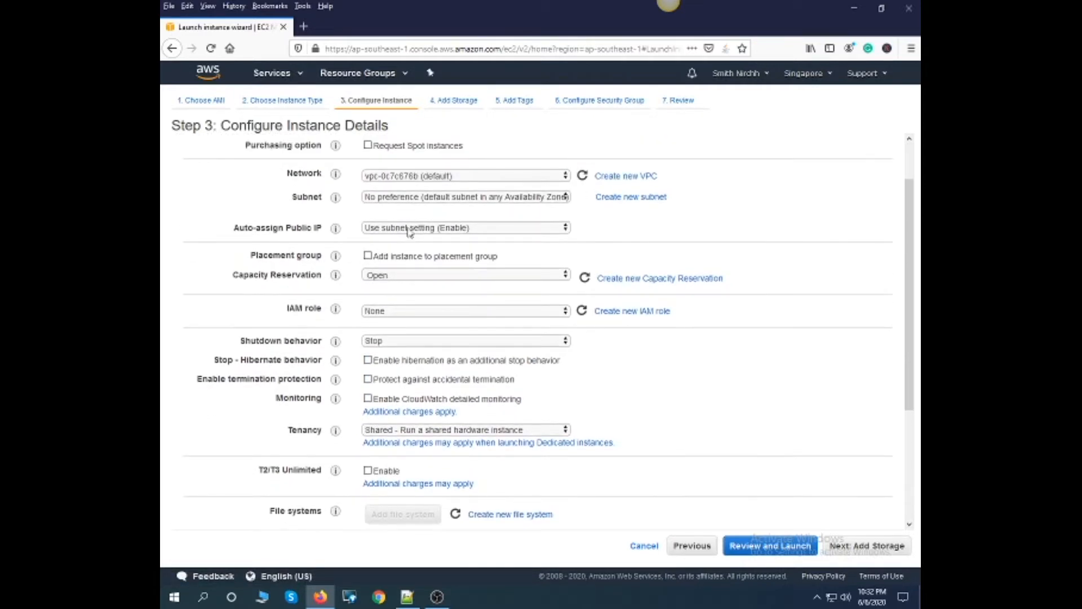
{"action": "left_click", "coordinate": [410, 228]}
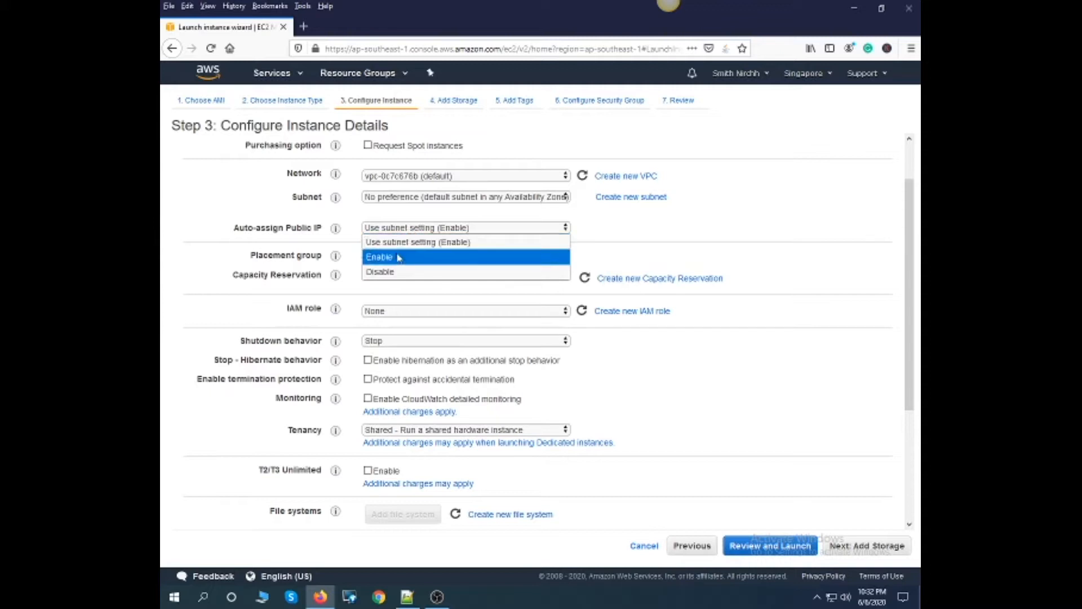
{"action": "left_click", "coordinate": [398, 258]}
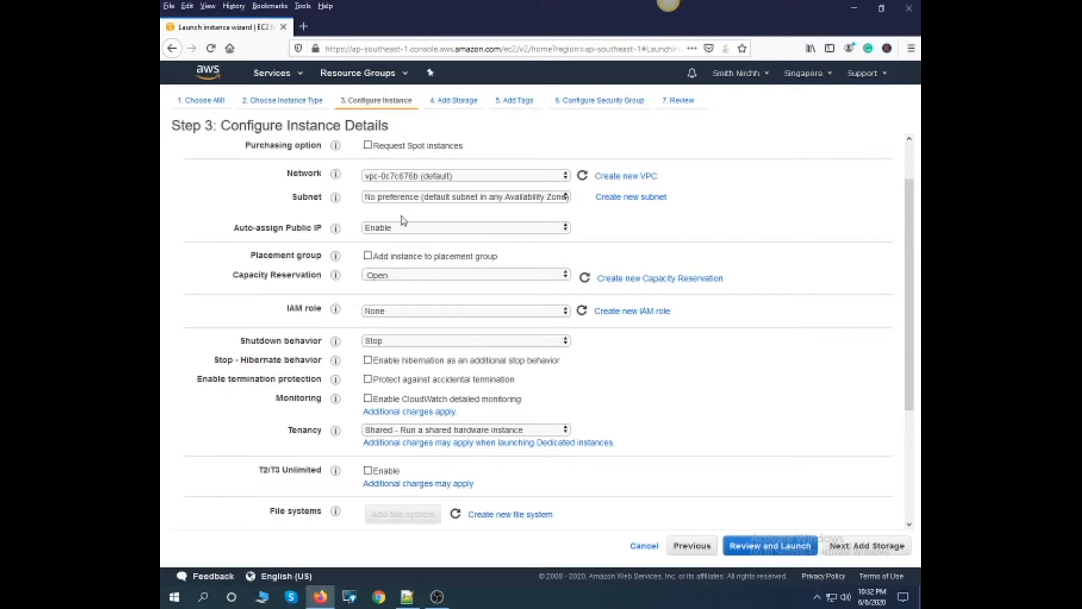
{"action": "left_click", "coordinate": [403, 229]}
{"action": "left_click", "coordinate": [405, 242]}
- Set the instance's shutdown behavior to Terminate and continue to the storage settings
{"action": "left_click", "coordinate": [390, 341]}
{"action": "left_click", "coordinate": [394, 372]}
{"action": "scroll", "coordinate": [625, 399], "scroll_direction": "down", "scroll_amount": 1}
{"action": "scroll", "coordinate": [626, 399], "scroll_direction": "down", "scroll_amount": 3}
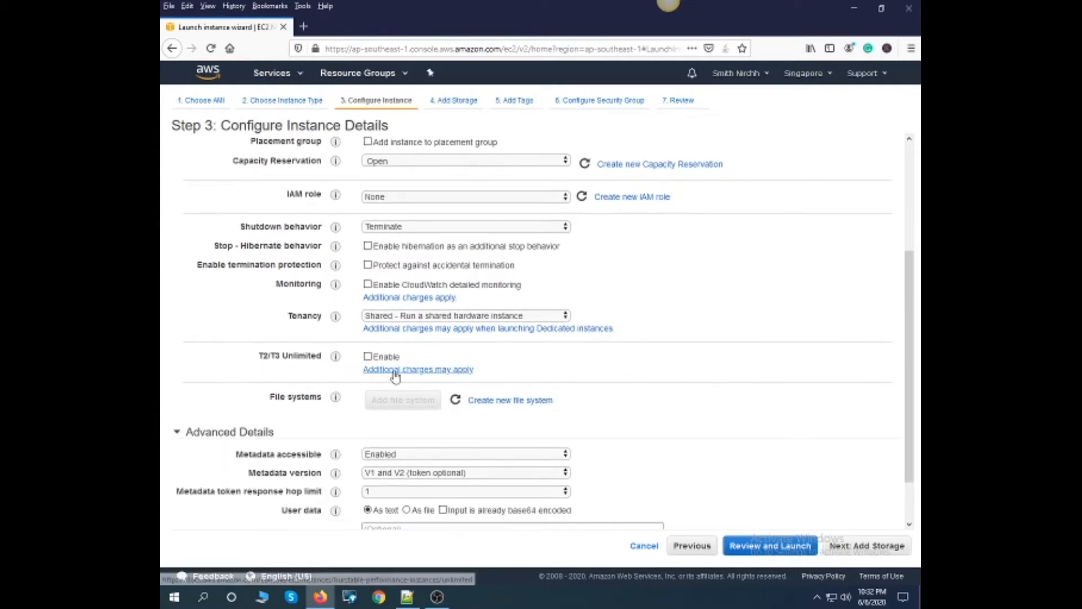
{"action": "scroll", "coordinate": [586, 398], "scroll_direction": "down", "scroll_amount": 2}
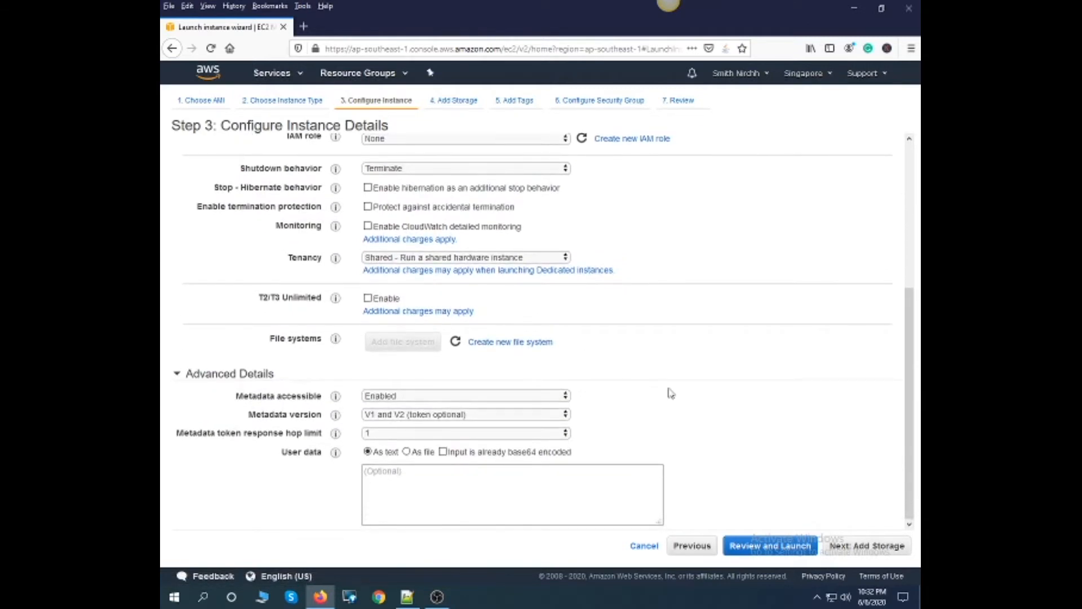
{"action": "left_click", "coordinate": [857, 549]}
- Set the root volume size to 30 GiB and continue to the tags
{"action": "left_click", "coordinate": [417, 241]}
{"action": "double_click", "coordinate": [417, 241]}
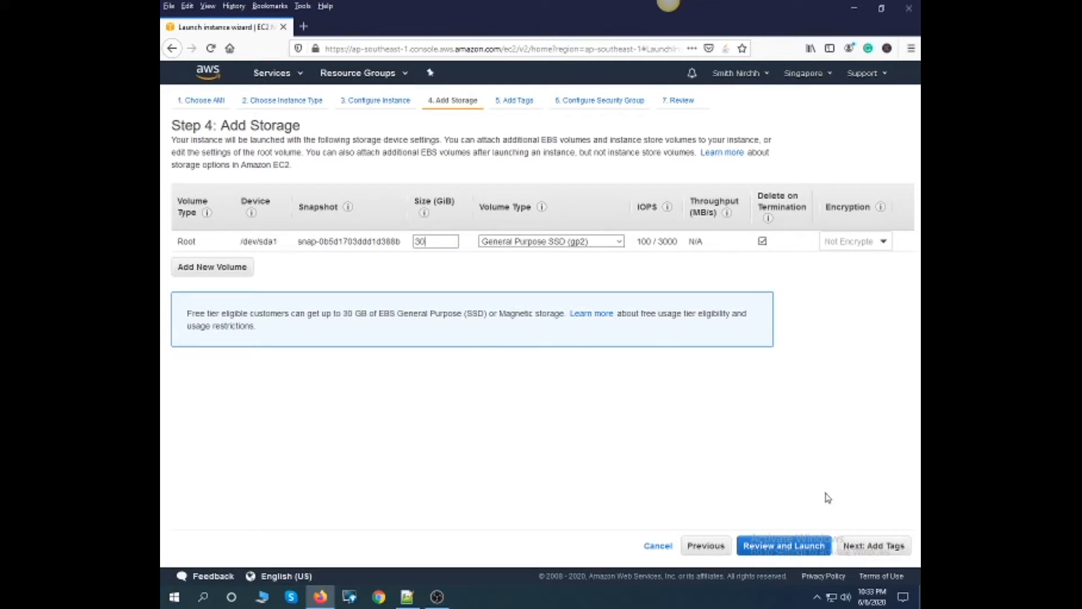
{"action": "left_click", "coordinate": [875, 547]}
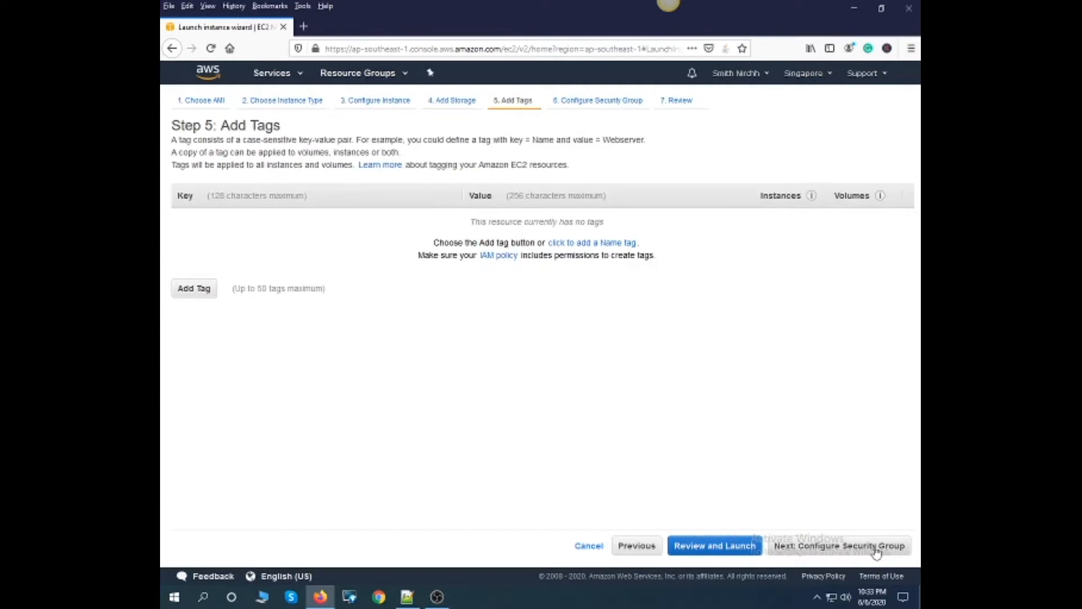
- Add a tag with key seofrequency and value Demo, and continue to the security group configuration
{"action": "left_click", "coordinate": [204, 293]}
{"action": "type", "text": "seofrequency"}
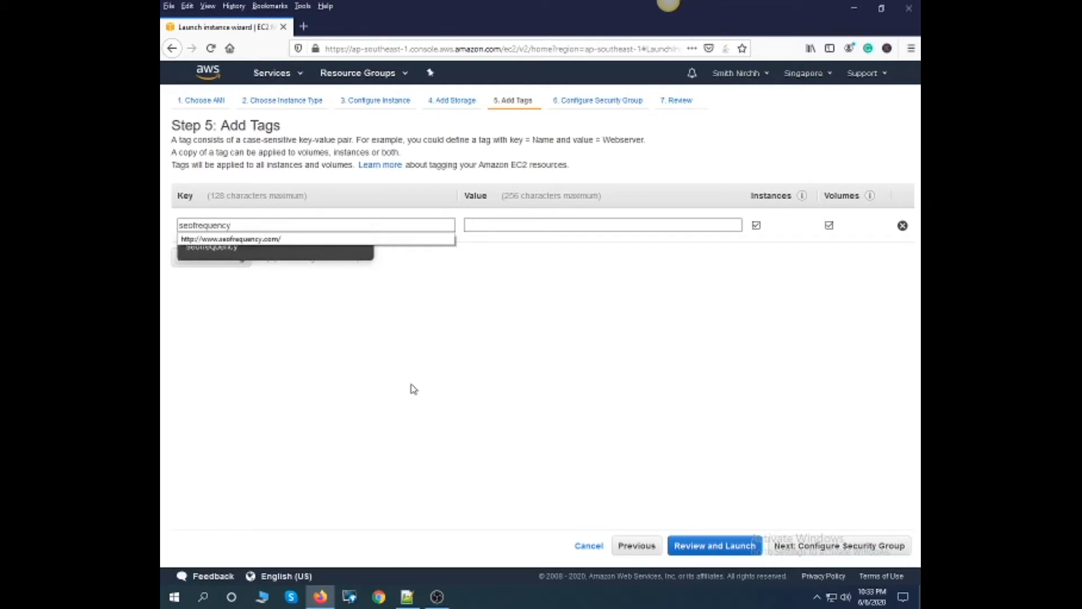
{"action": "key", "text": "Tab"}
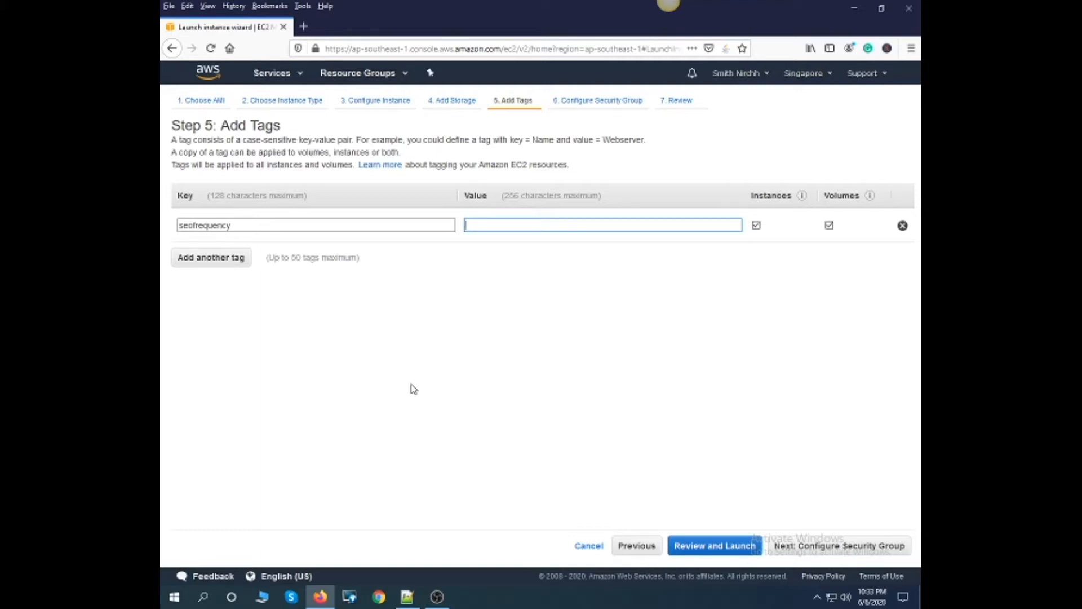
{"action": "type", "text": "Demo"}
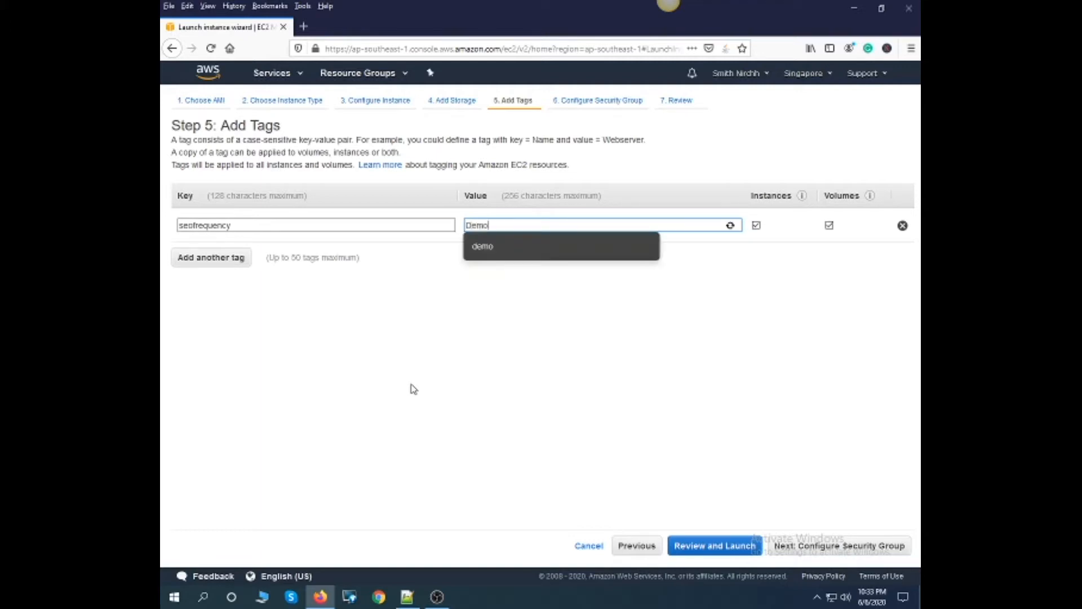
{"action": "left_click", "coordinate": [497, 340]}
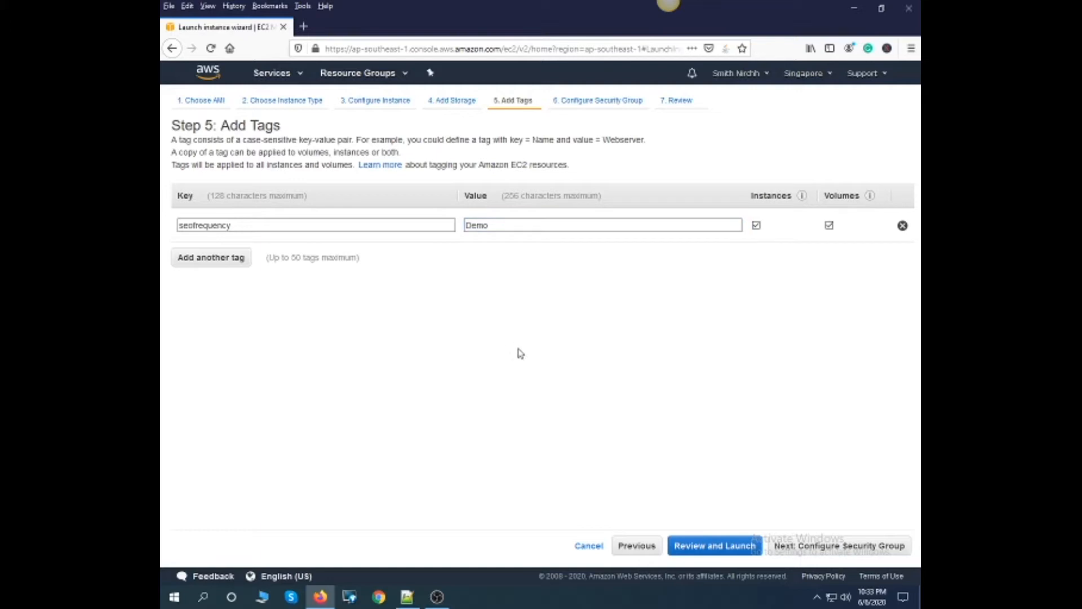
{"action": "left_click", "coordinate": [806, 547]}
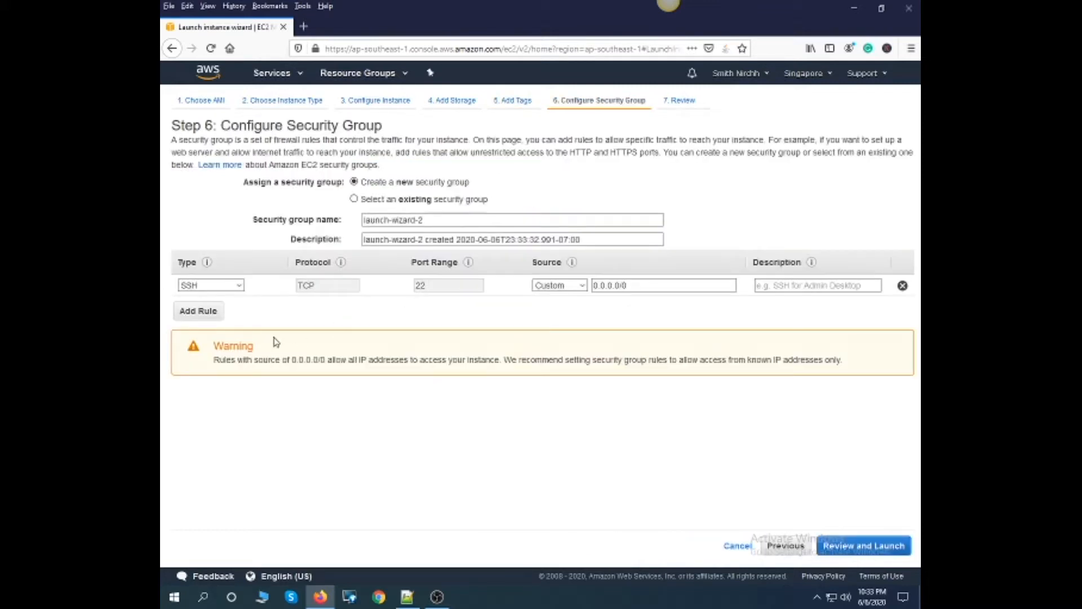
- Add two security group rules, one of type All TCP and one of type All traffic
{"action": "left_click", "coordinate": [218, 311]}
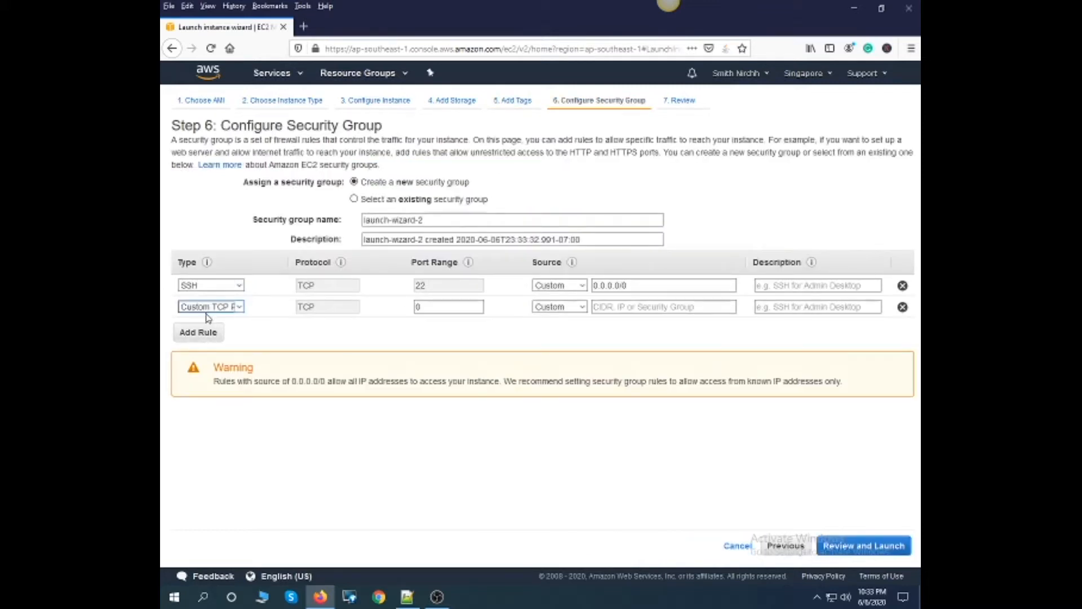
{"action": "left_click", "coordinate": [229, 312]}
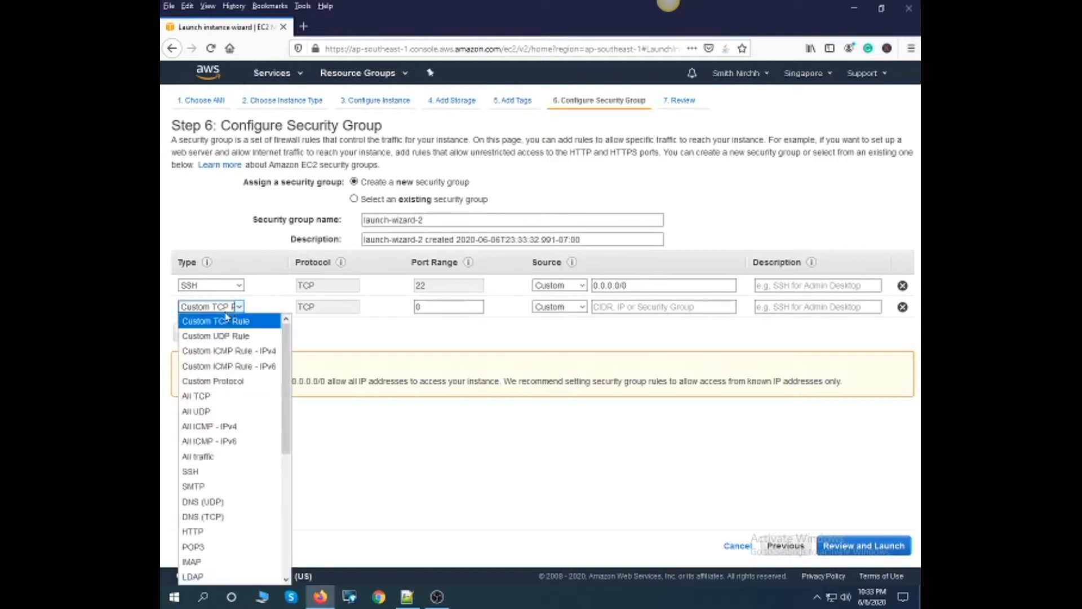
{"action": "left_click", "coordinate": [225, 396]}
{"action": "left_click", "coordinate": [201, 339]}
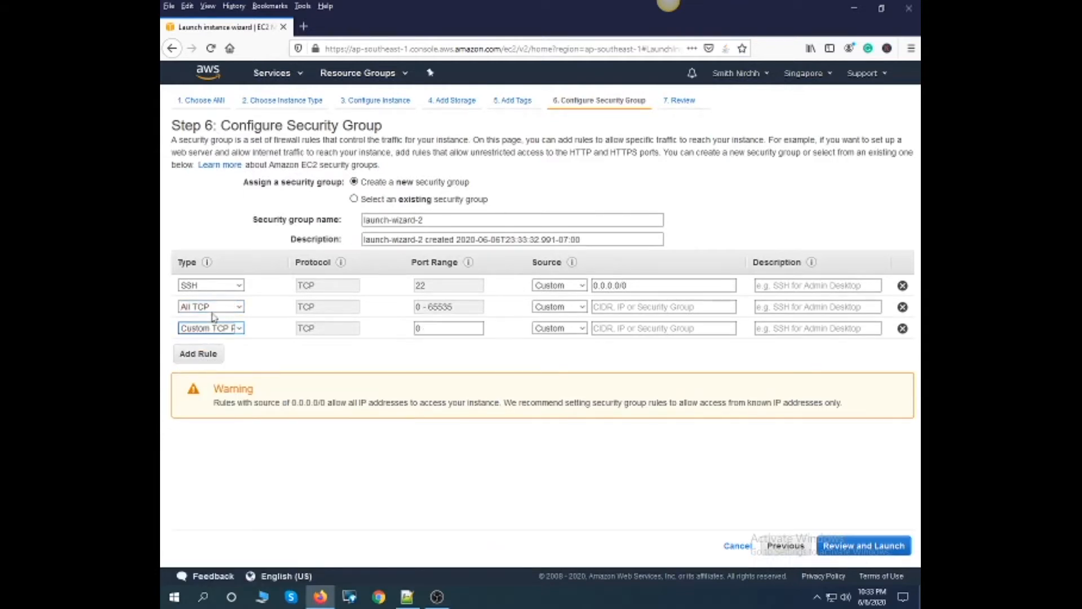
{"action": "left_click", "coordinate": [223, 329]}
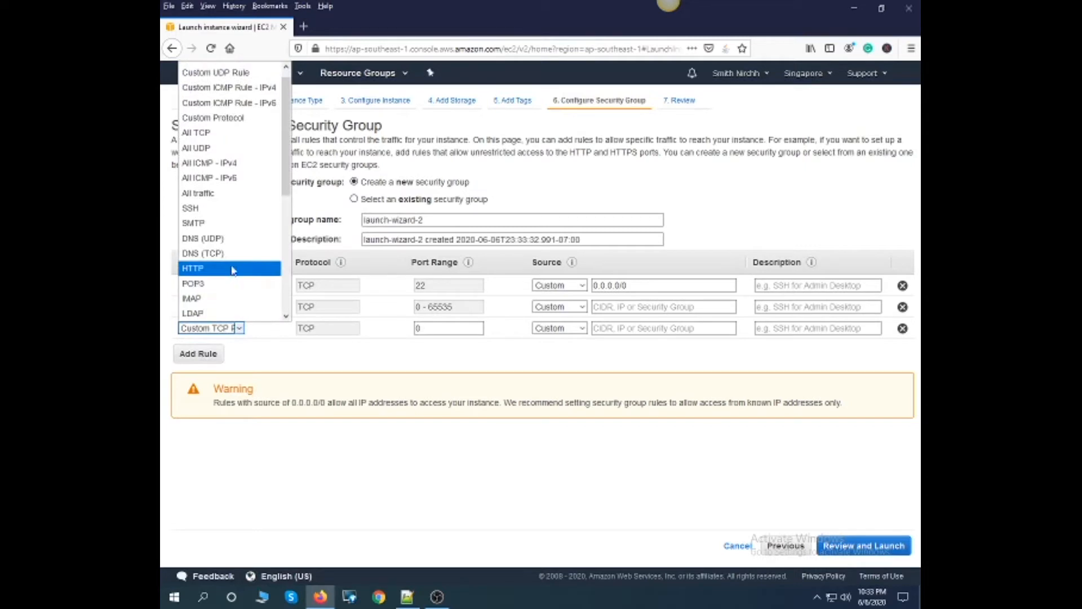
{"action": "left_click", "coordinate": [199, 192]}
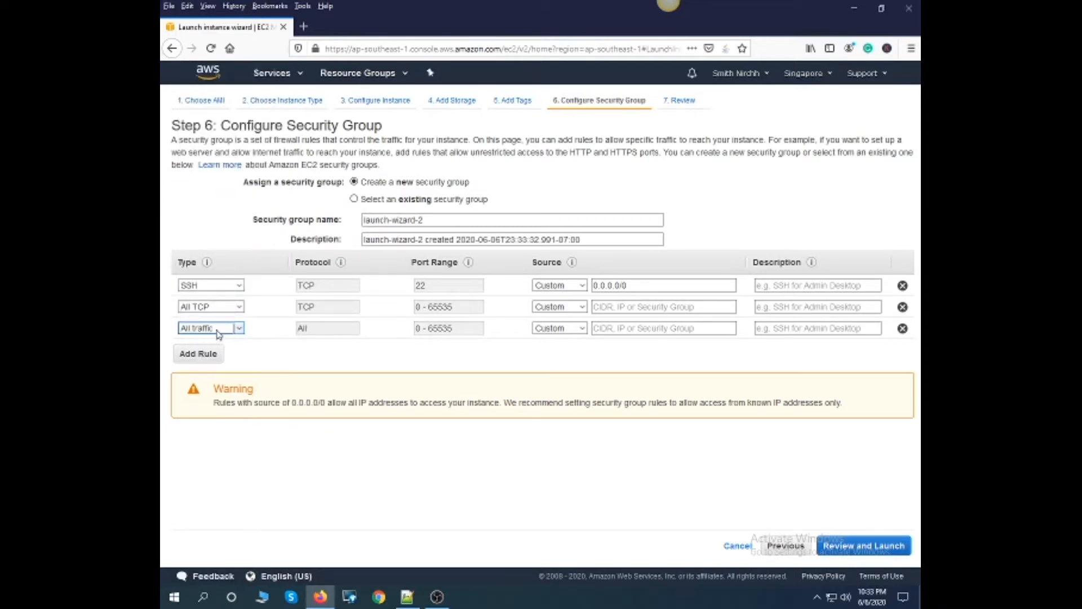
- Add two more security group rules, one of type All UDP and one of type HTTP
{"action": "left_click", "coordinate": [207, 354]}
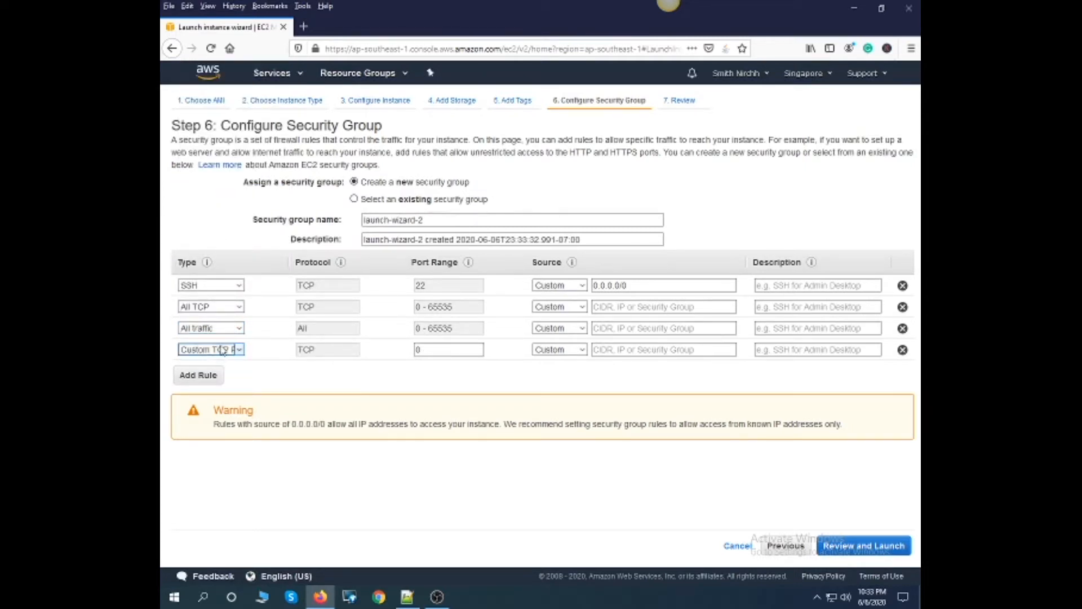
{"action": "left_click", "coordinate": [220, 351]}
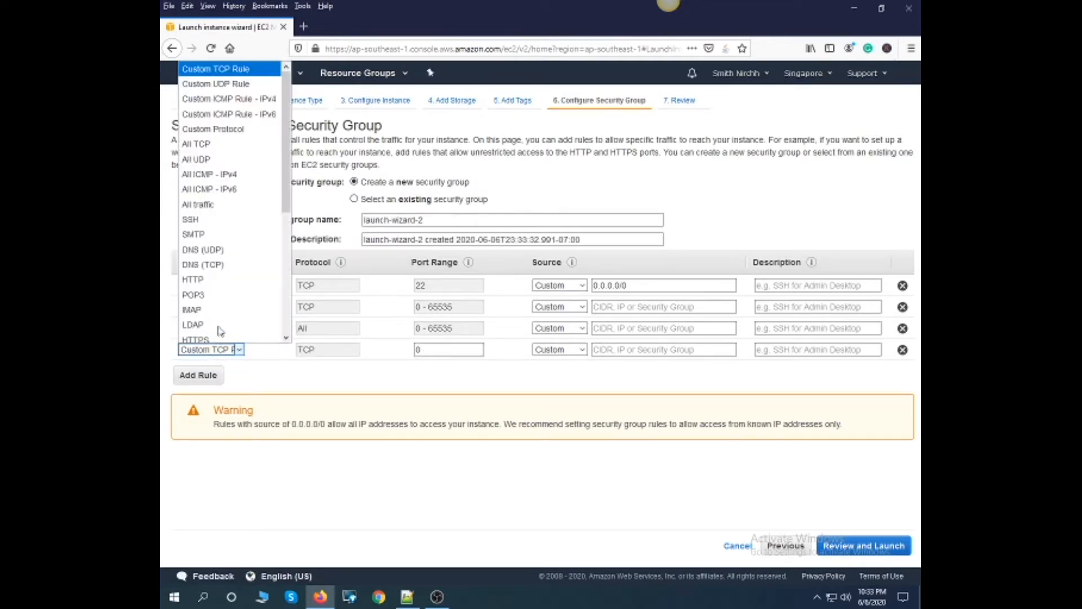
{"action": "left_click", "coordinate": [221, 155]}
{"action": "left_click", "coordinate": [207, 378]}
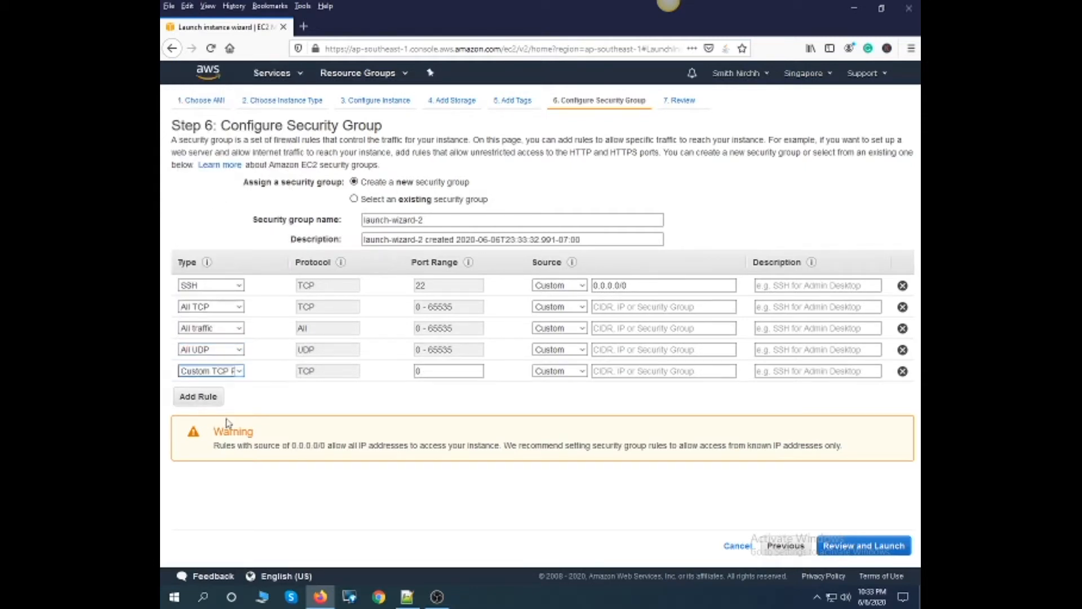
{"action": "left_click", "coordinate": [238, 371]}
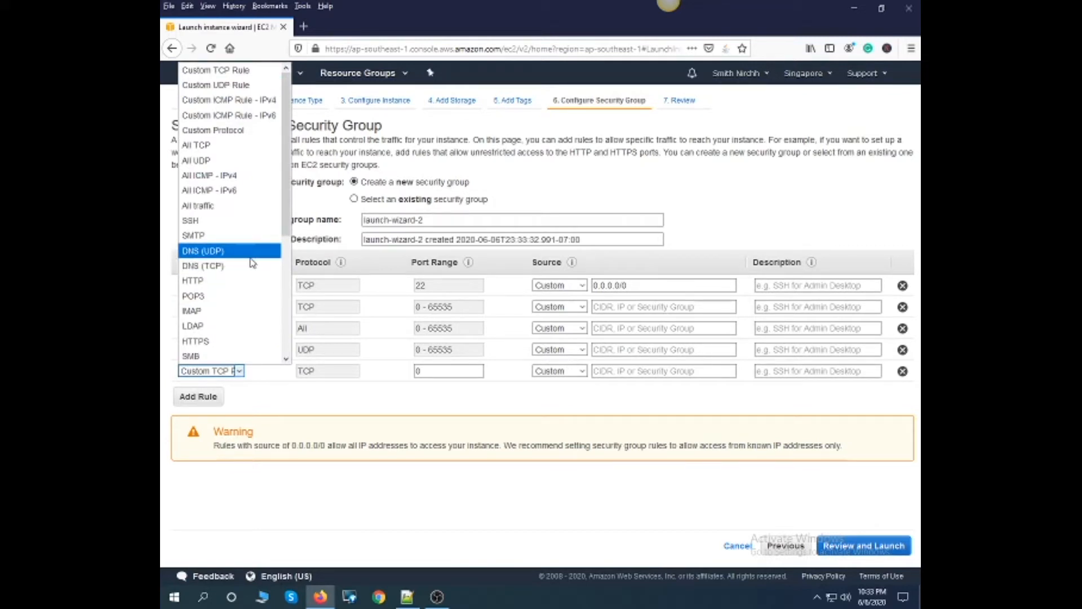
{"action": "key", "text": "Down"}
{"action": "key", "text": "Down"}
{"action": "key", "text": "Return"}
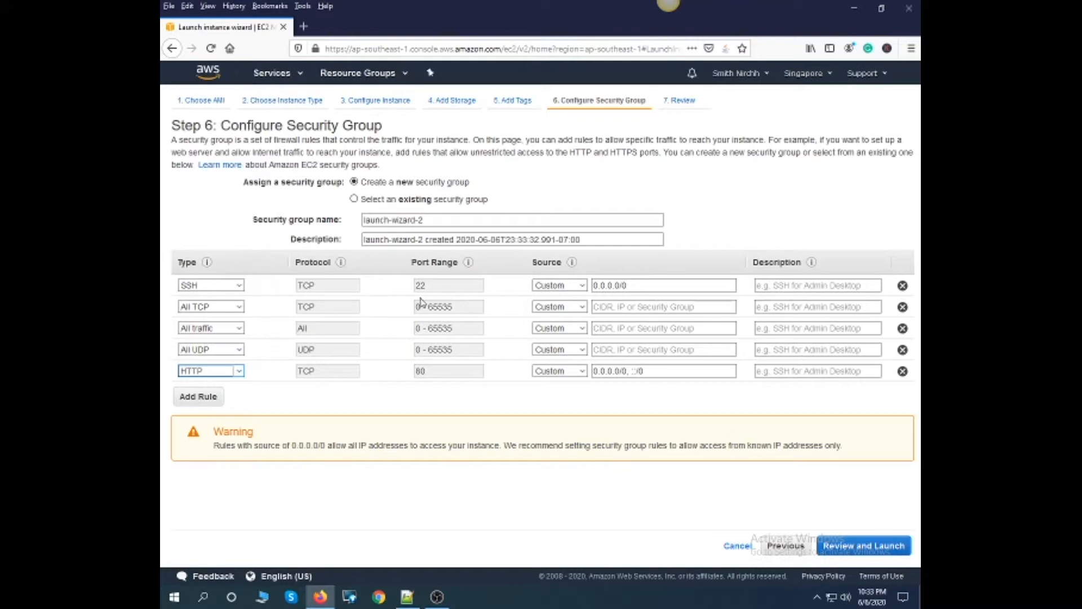
- Add a security group rule of type HTTPS
{"action": "left_click", "coordinate": [199, 399]}
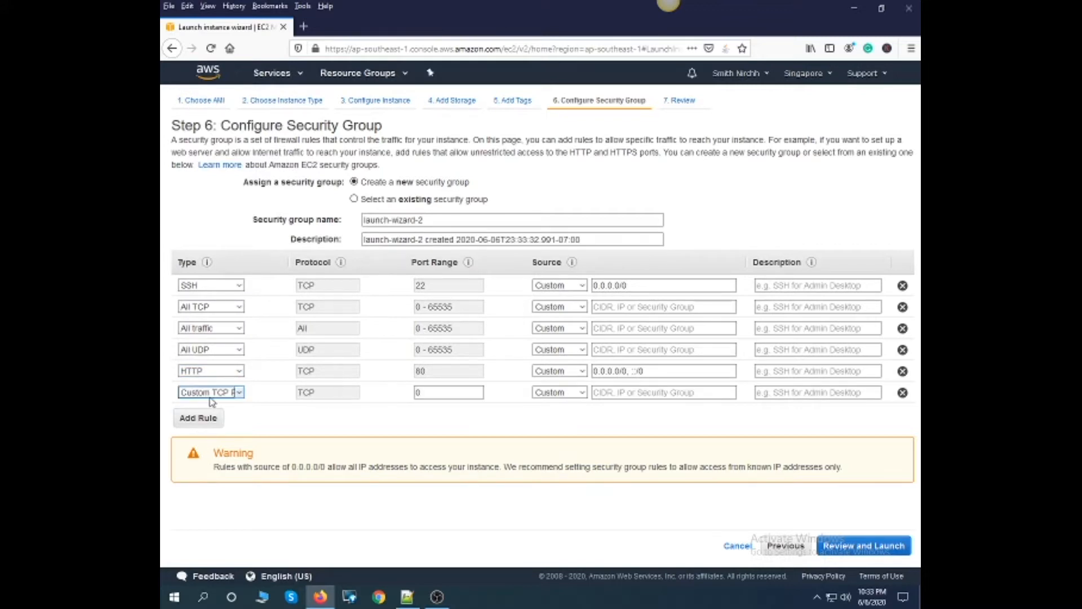
{"action": "left_click", "coordinate": [211, 395]}
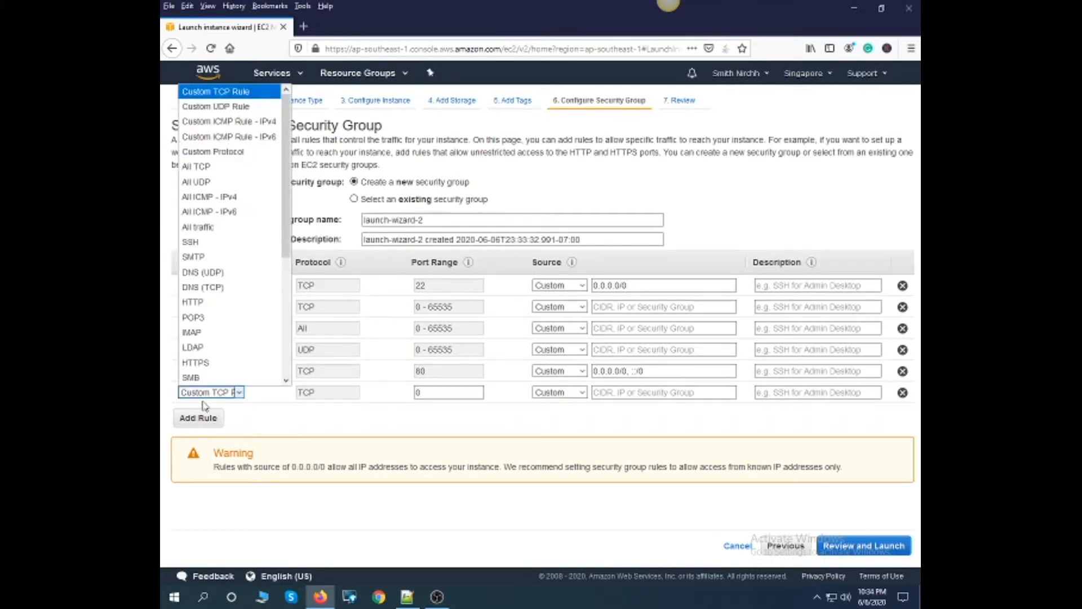
{"action": "key", "text": "h"}
{"action": "key", "text": "Down"}
{"action": "key", "text": "Up"}
{"action": "key", "text": "Down"}
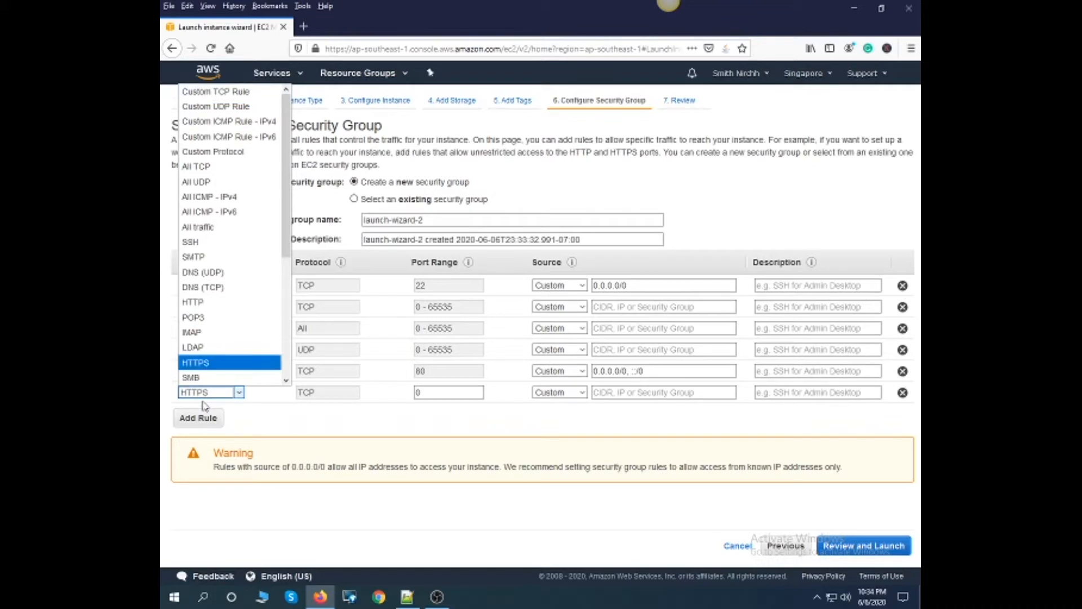
{"action": "key", "text": "Return"}
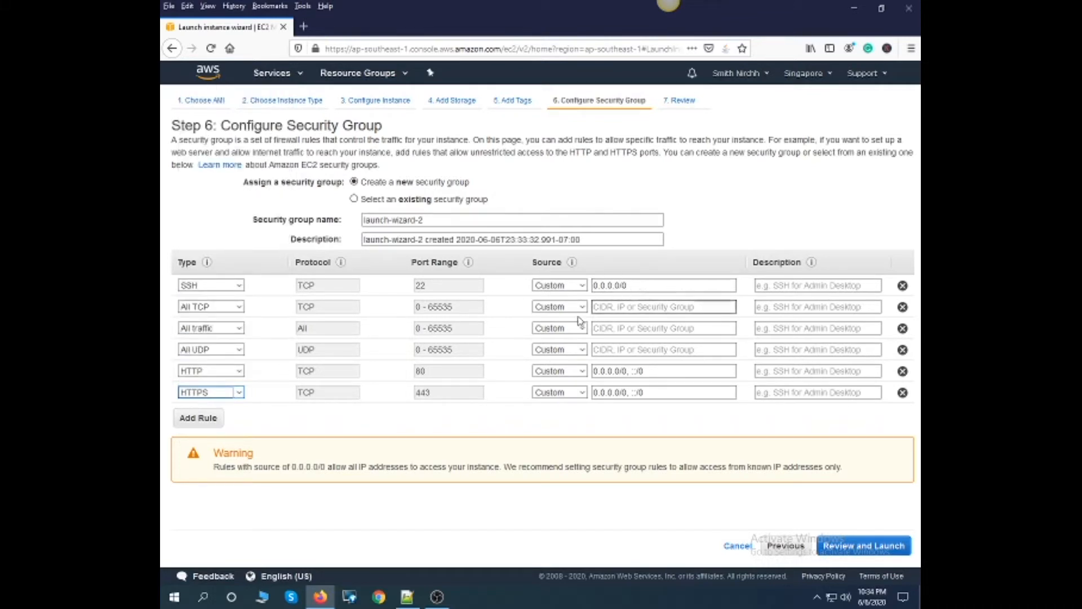
- Set the source of all six security group rules to Anywhere and continue to the launch review
{"action": "left_click", "coordinate": [583, 286]}
{"action": "left_click", "coordinate": [574, 314]}
{"action": "left_click", "coordinate": [579, 307]}
{"action": "left_click", "coordinate": [565, 337]}
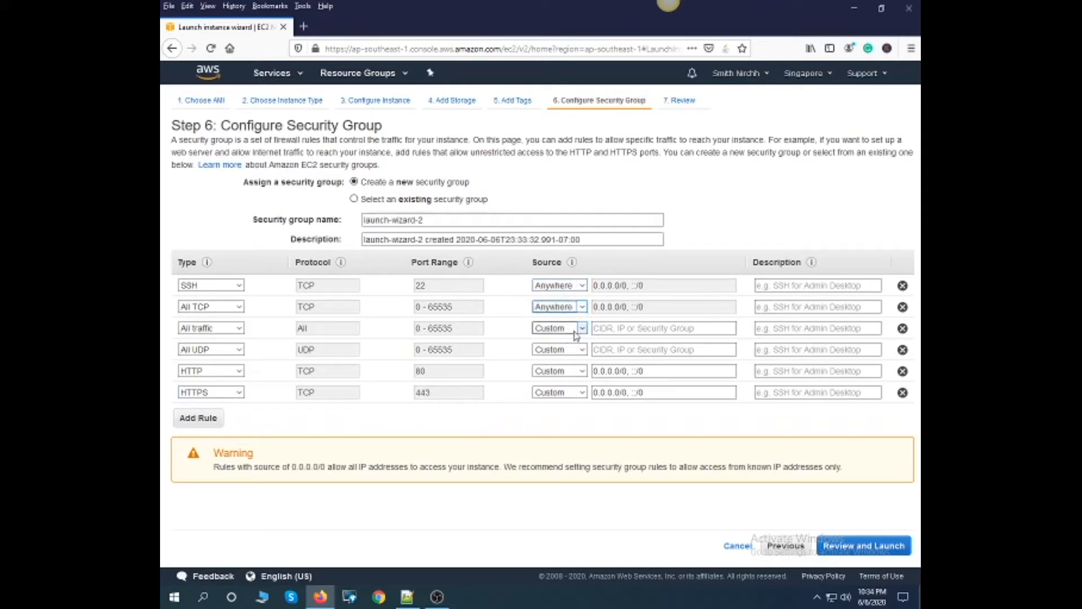
{"action": "left_click", "coordinate": [583, 330]}
{"action": "left_click", "coordinate": [573, 357]}
{"action": "left_click", "coordinate": [582, 352]}
{"action": "left_click", "coordinate": [576, 379]}
{"action": "left_click", "coordinate": [583, 370]}
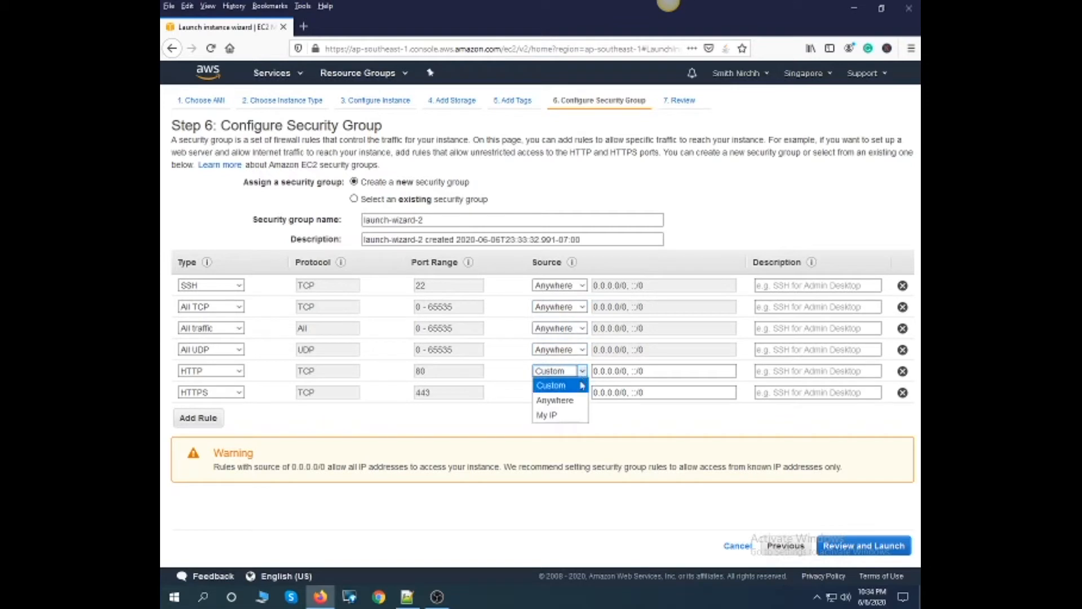
{"action": "left_click", "coordinate": [575, 400]}
{"action": "left_click", "coordinate": [582, 392]}
{"action": "left_click", "coordinate": [574, 421]}
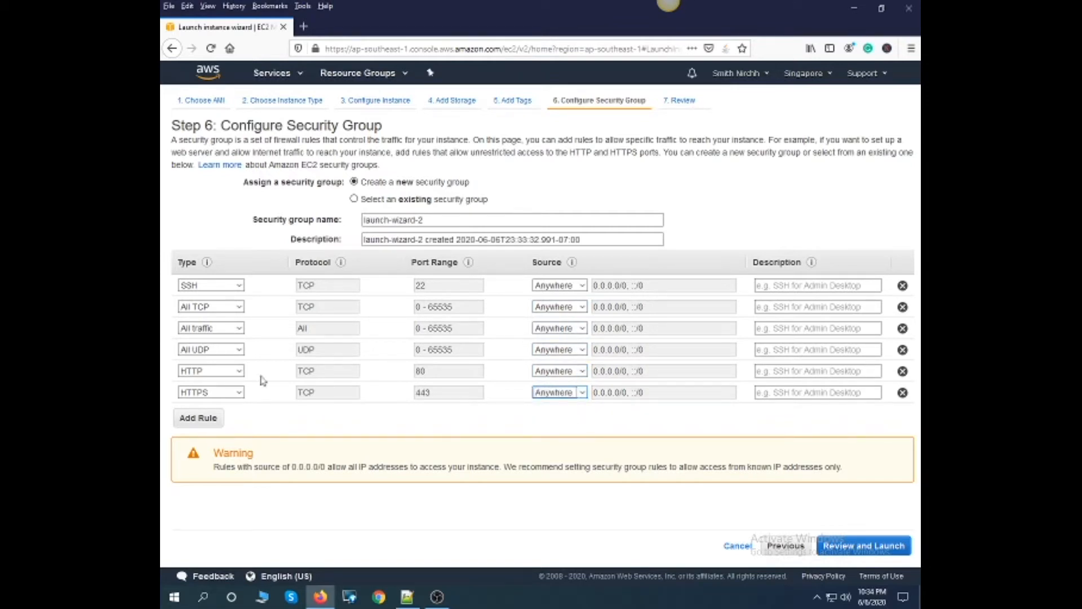
{"action": "left_click", "coordinate": [859, 549]}
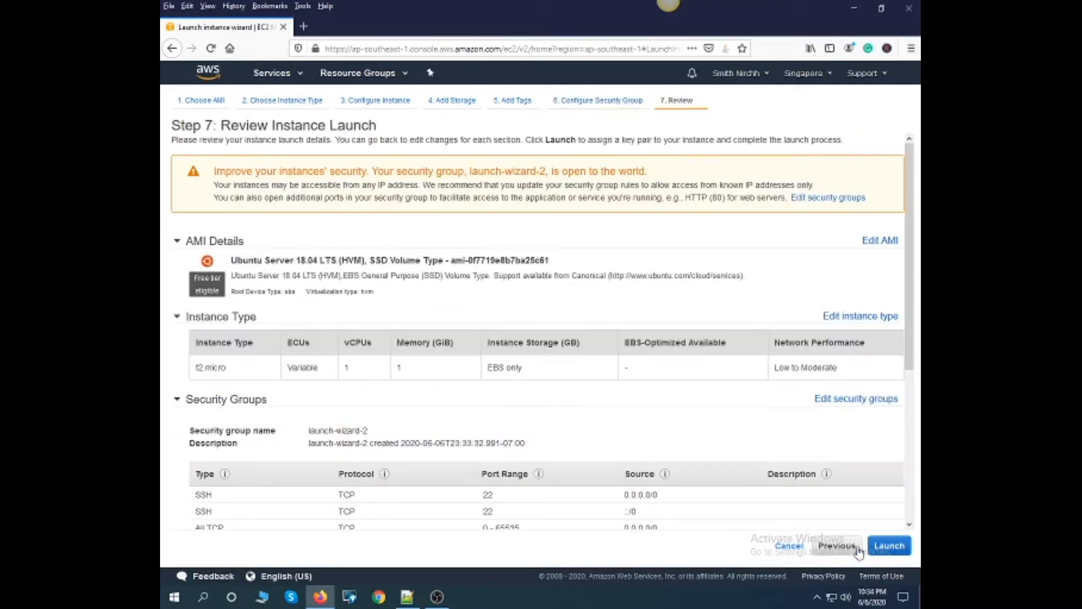
- Review the launch settings, proceed to the key pair selection, and try to create and download a new key pair named seofrequency
{"action": "scroll", "coordinate": [451, 353], "scroll_direction": "down", "scroll_amount": 5}
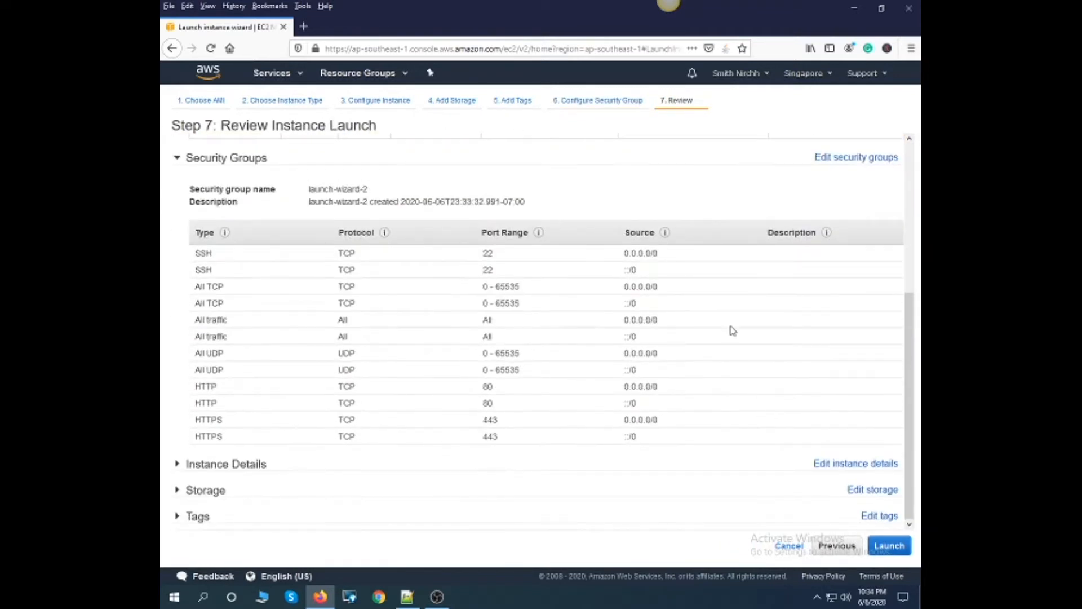
{"action": "scroll", "coordinate": [390, 337], "scroll_direction": "up", "scroll_amount": 5}
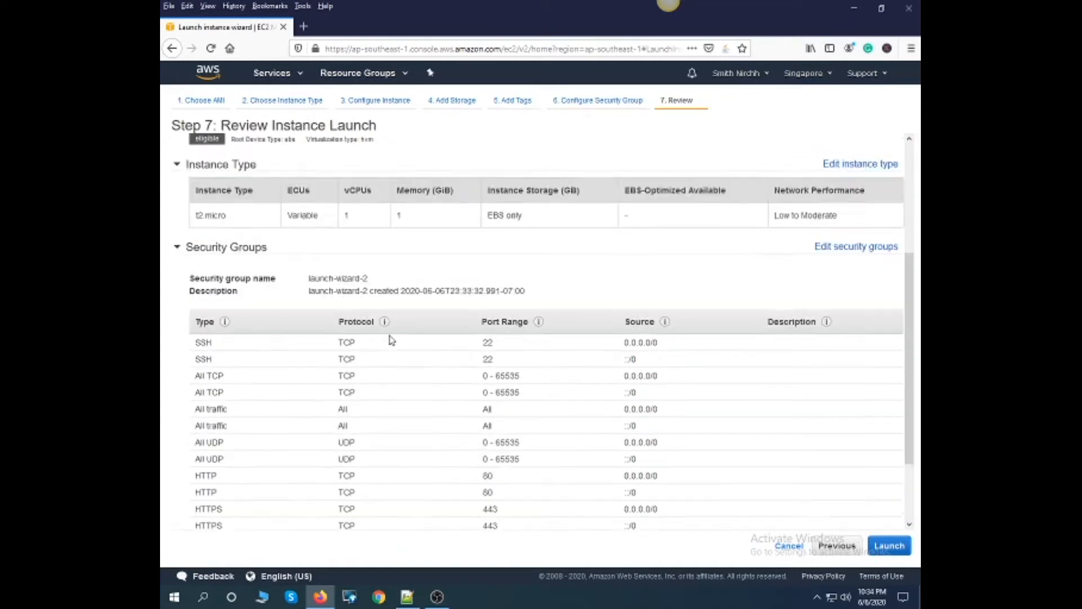
{"action": "scroll", "coordinate": [391, 337], "scroll_direction": "down", "scroll_amount": 5}
{"action": "scroll", "coordinate": [408, 343], "scroll_direction": "up", "scroll_amount": 5}
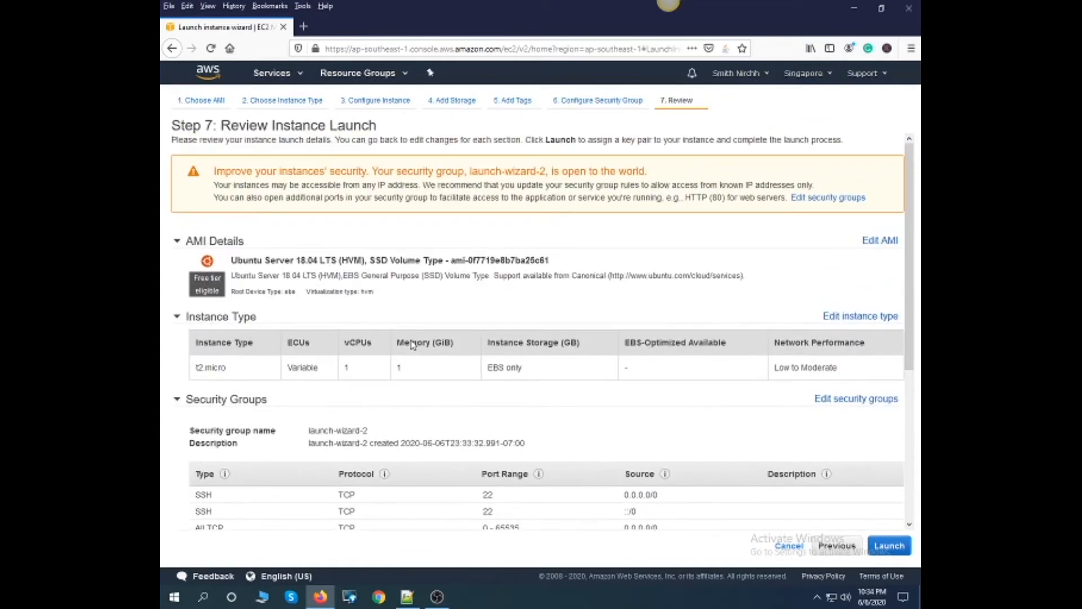
{"action": "scroll", "coordinate": [573, 217], "scroll_direction": "down", "scroll_amount": 5}
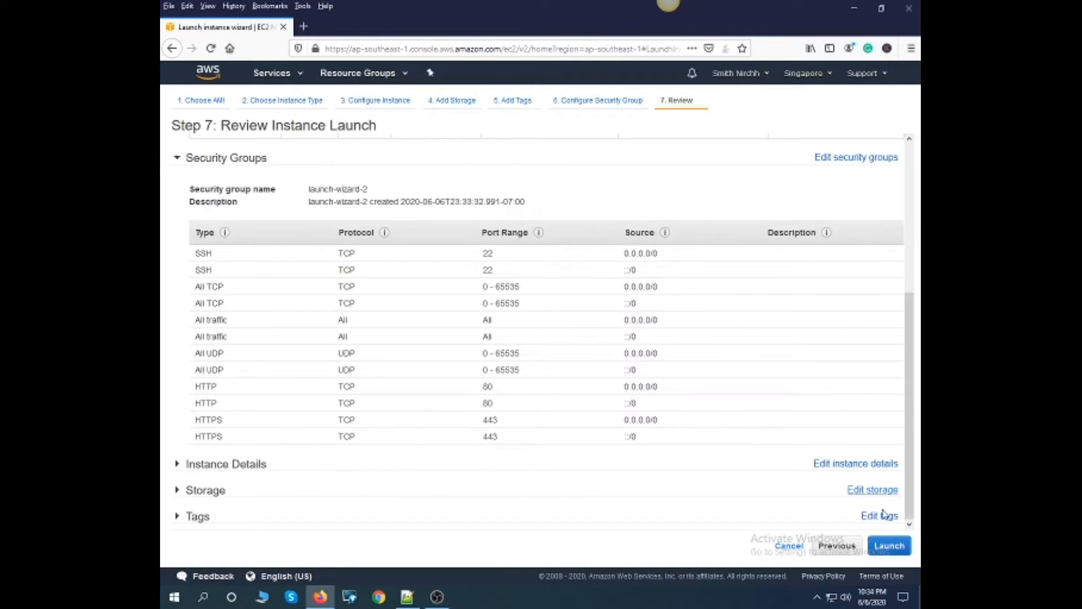
{"action": "left_click", "coordinate": [888, 546]}
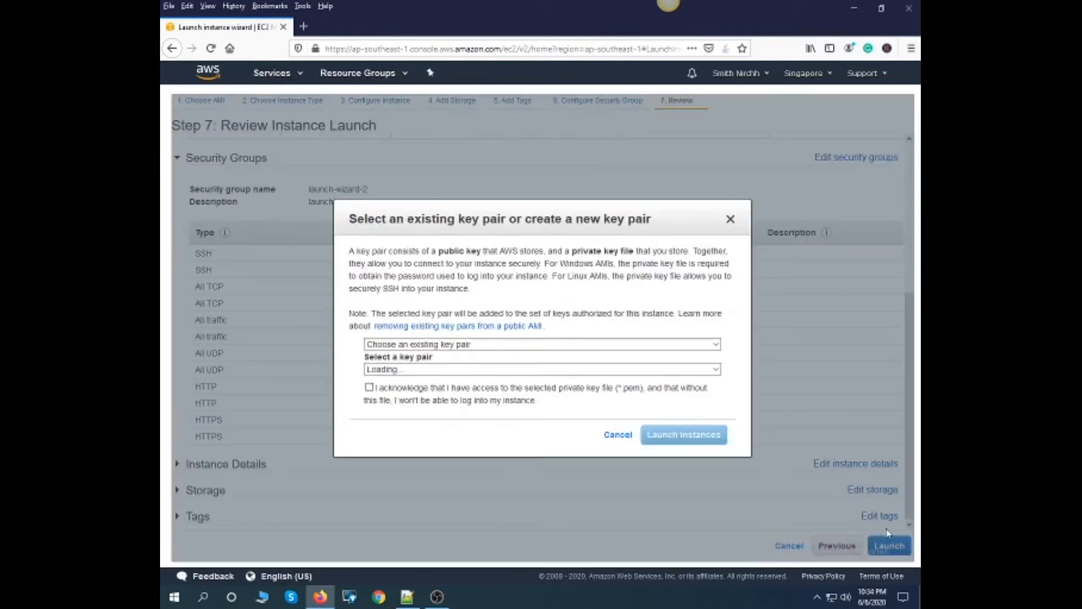
{"action": "left_click", "coordinate": [416, 344]}
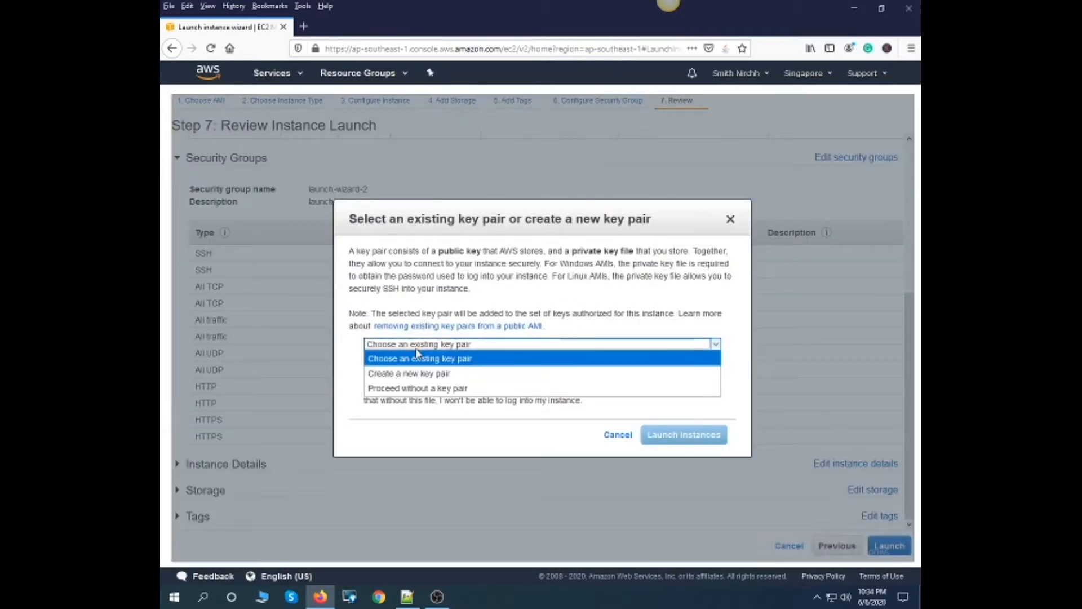
{"action": "left_click", "coordinate": [420, 365]}
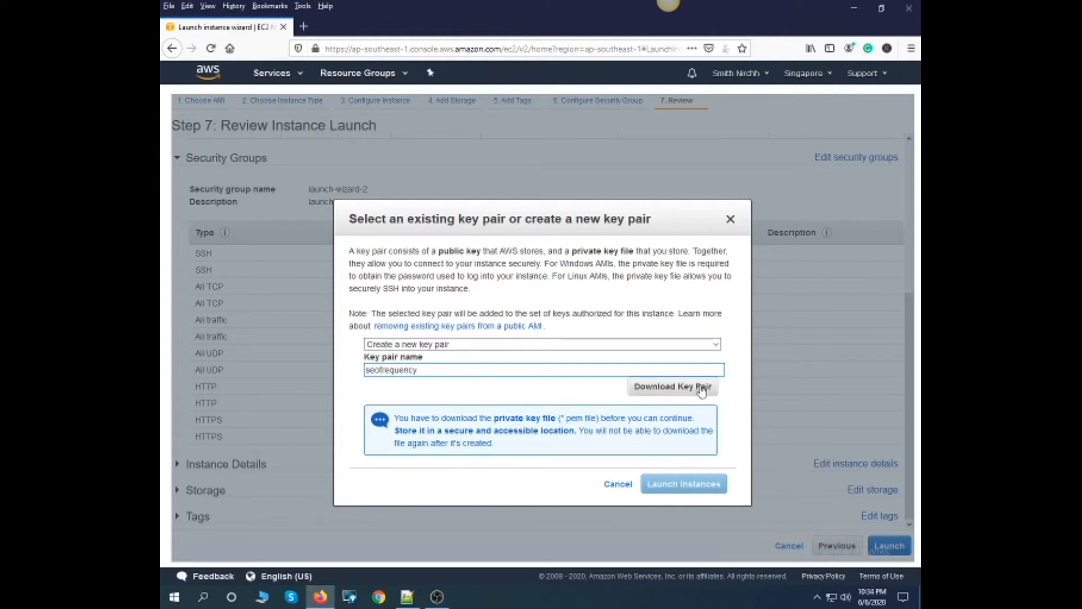
{"action": "left_click", "coordinate": [679, 386]}
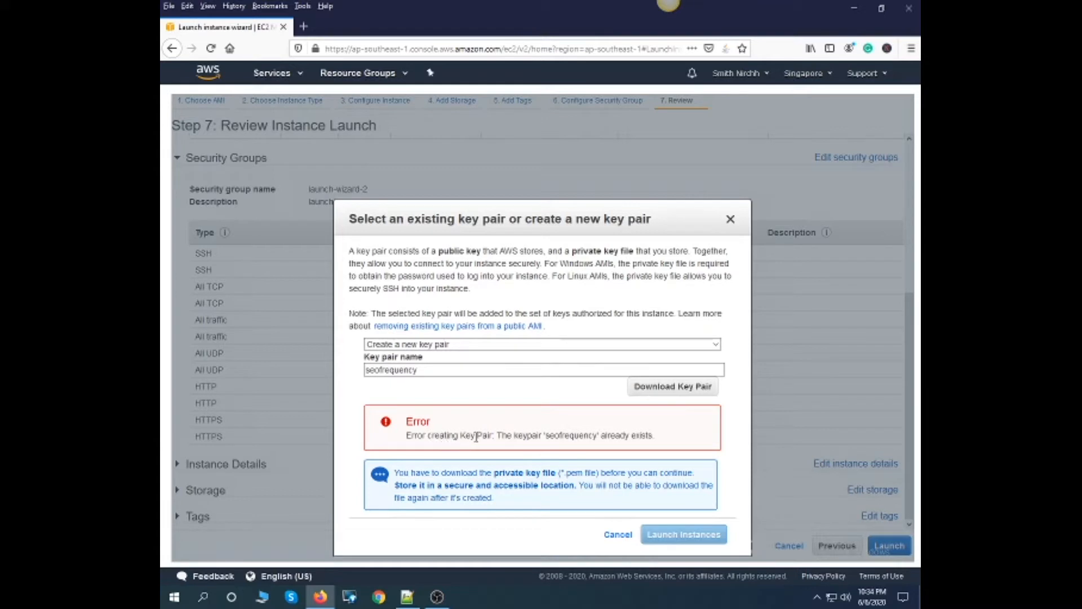
- Rename the new key pair to seofrequencytools and download it as seofrequencytools.pem into the Amazone folder
{"action": "left_click", "coordinate": [443, 371]}
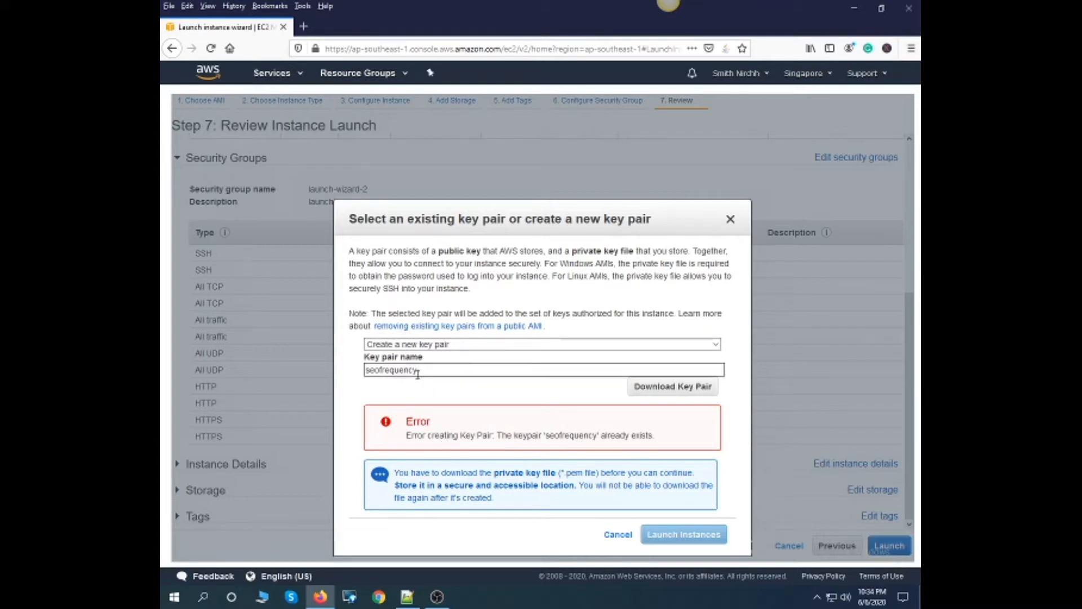
{"action": "type", "text": "1"}
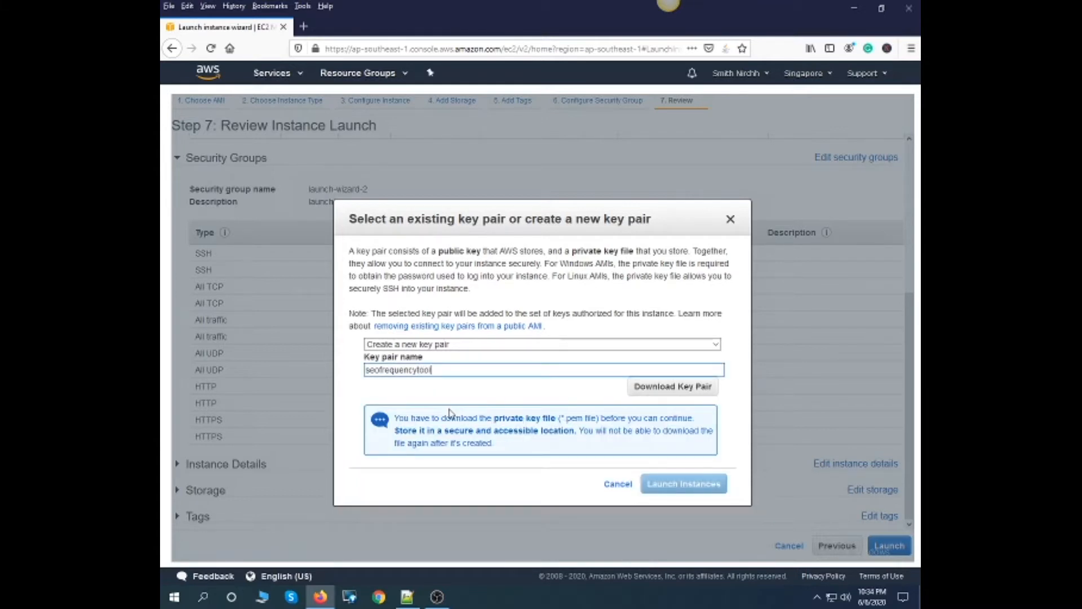
{"action": "left_click", "coordinate": [684, 387]}
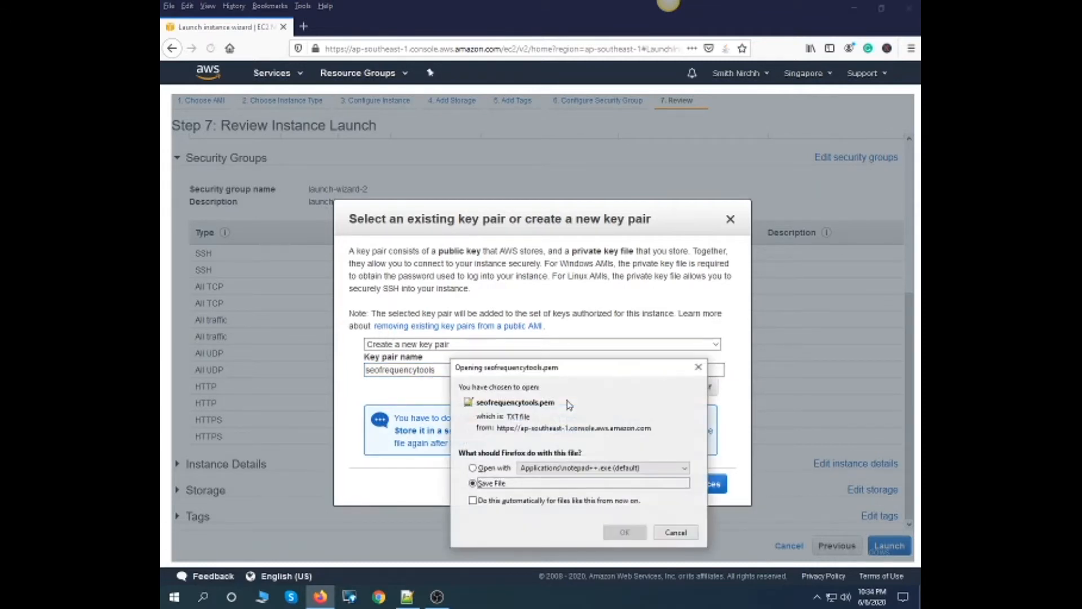
{"action": "left_click", "coordinate": [624, 532]}
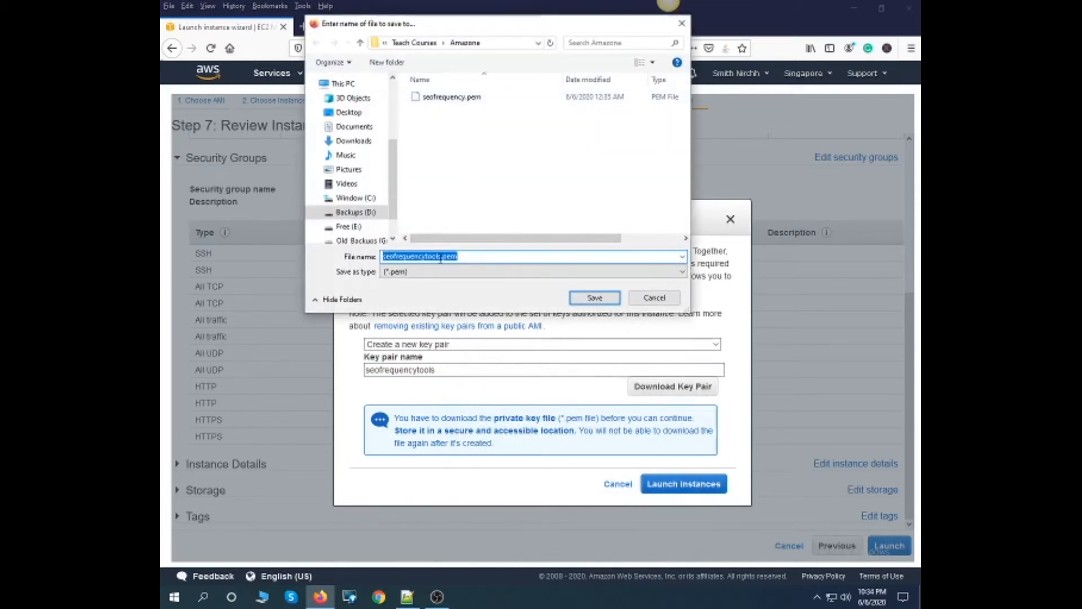
{"action": "left_click", "coordinate": [591, 299]}
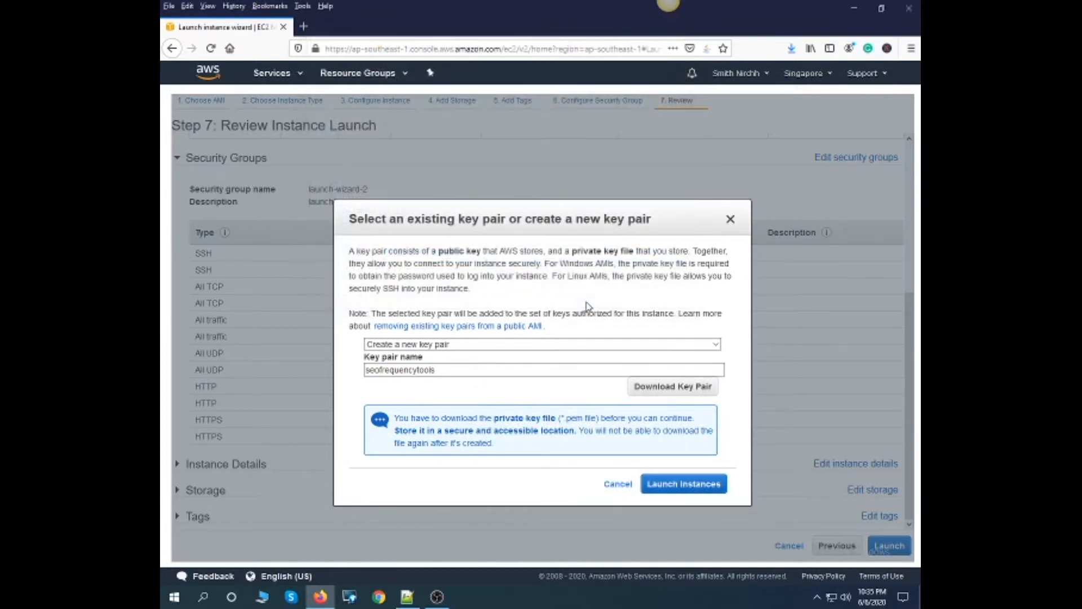
- Launch the instance and open its entry in the instances list from the launch status page
{"action": "left_click", "coordinate": [698, 488]}
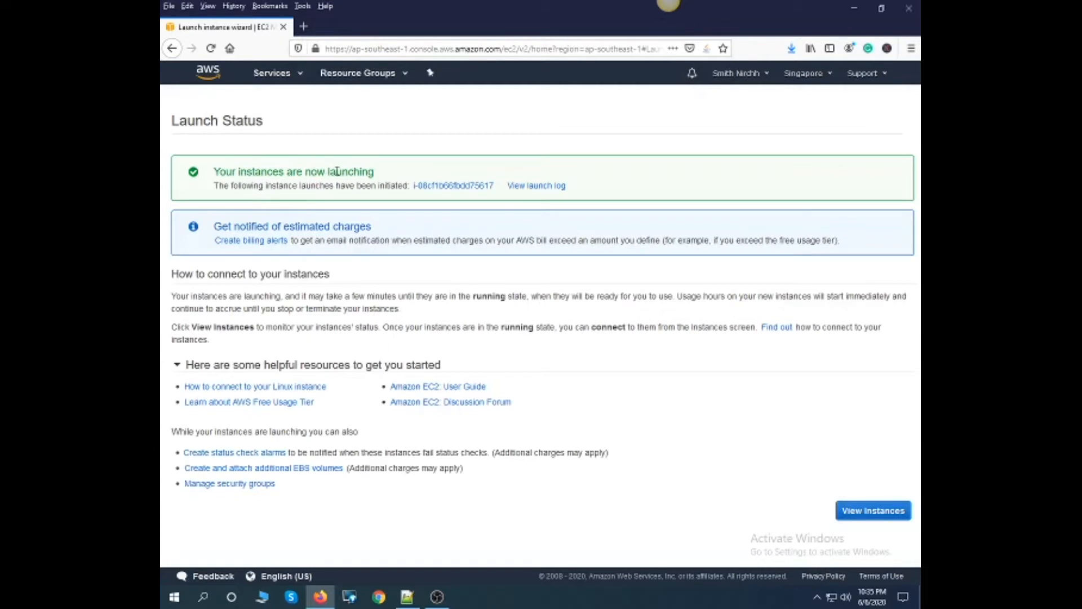
{"action": "left_click_drag", "start_coordinate": [375, 172], "coordinate": [296, 171]}
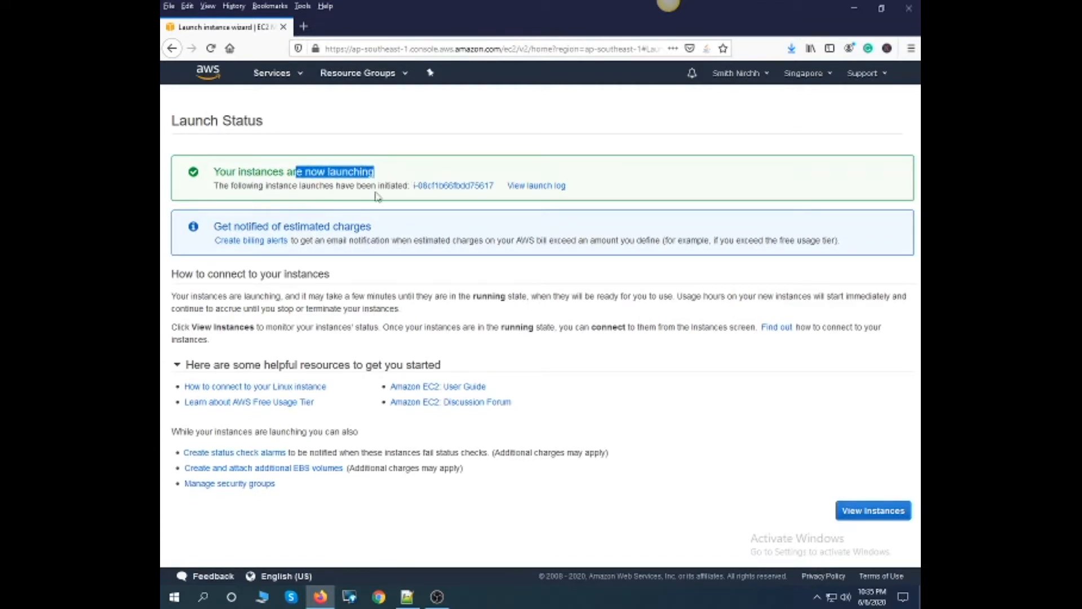
{"action": "left_click", "coordinate": [445, 188]}
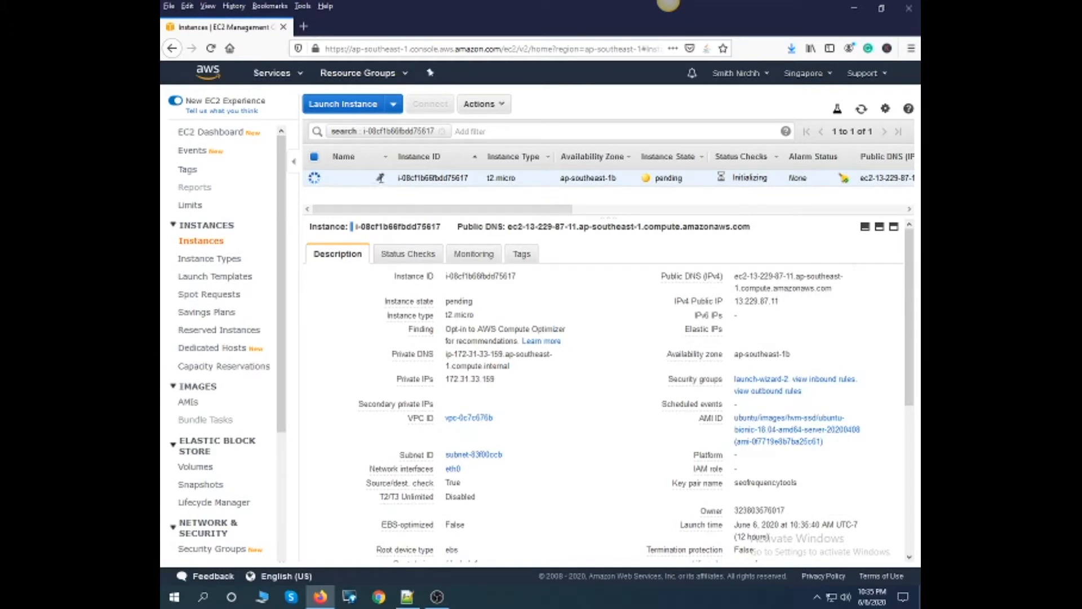
- Name the new t2.micro instance seofrequencytools in the instances list
{"action": "left_click", "coordinate": [381, 178]}
{"action": "type", "text": "seofreque"}
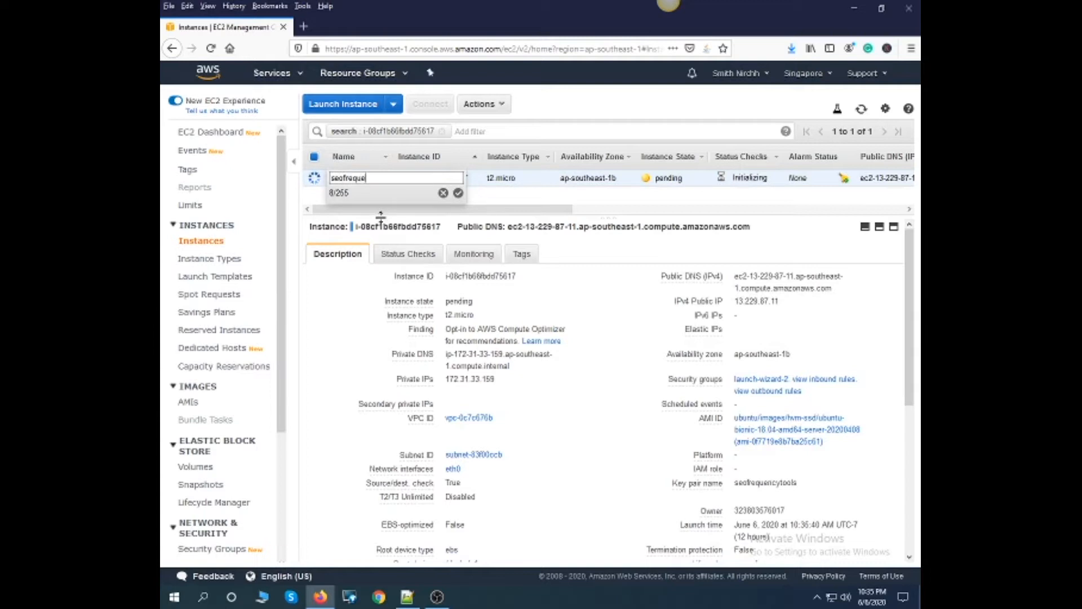
{"action": "type", "text": "ncytools"}
{"action": "left_click", "coordinate": [458, 193]}
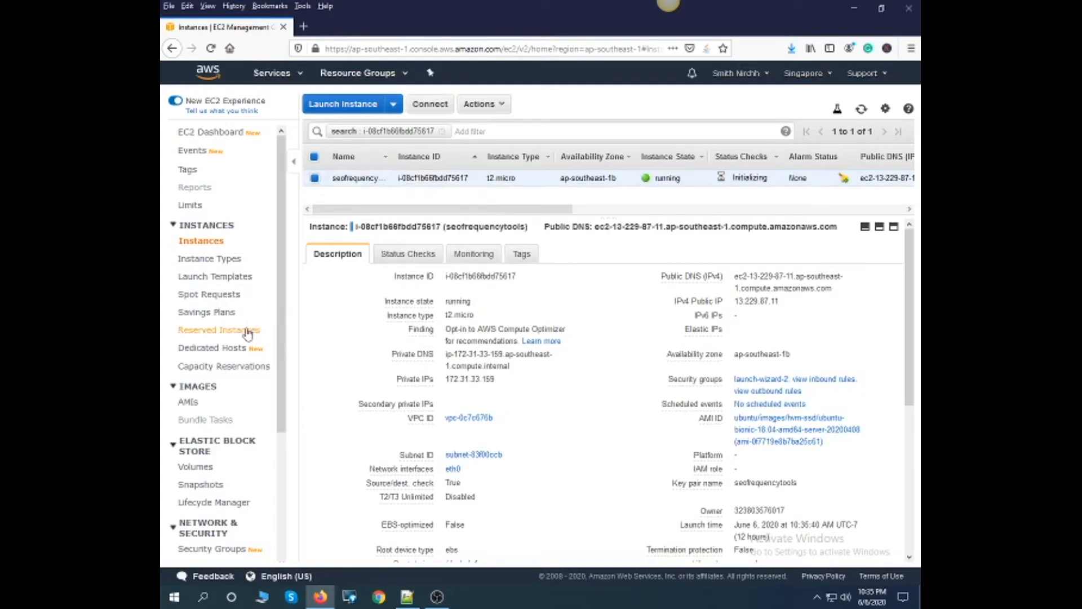
- Allocate a new Elastic IP address from Amazon's pool of IPv4 addresses
{"action": "scroll", "coordinate": [237, 360], "scroll_direction": "down", "scroll_amount": 3}
{"action": "left_click", "coordinate": [200, 397]}
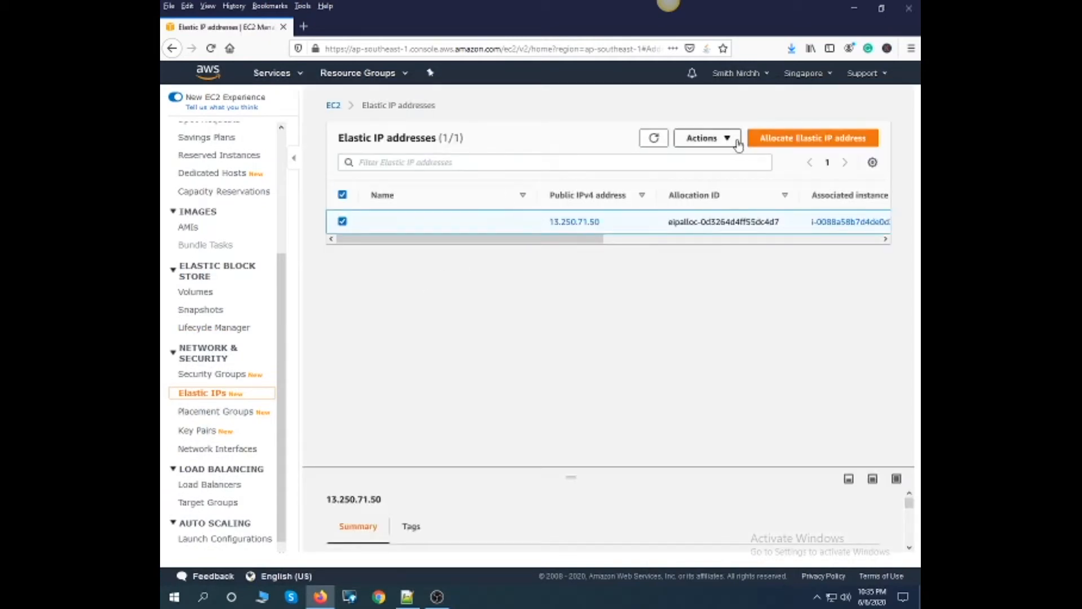
{"action": "left_click", "coordinate": [786, 144]}
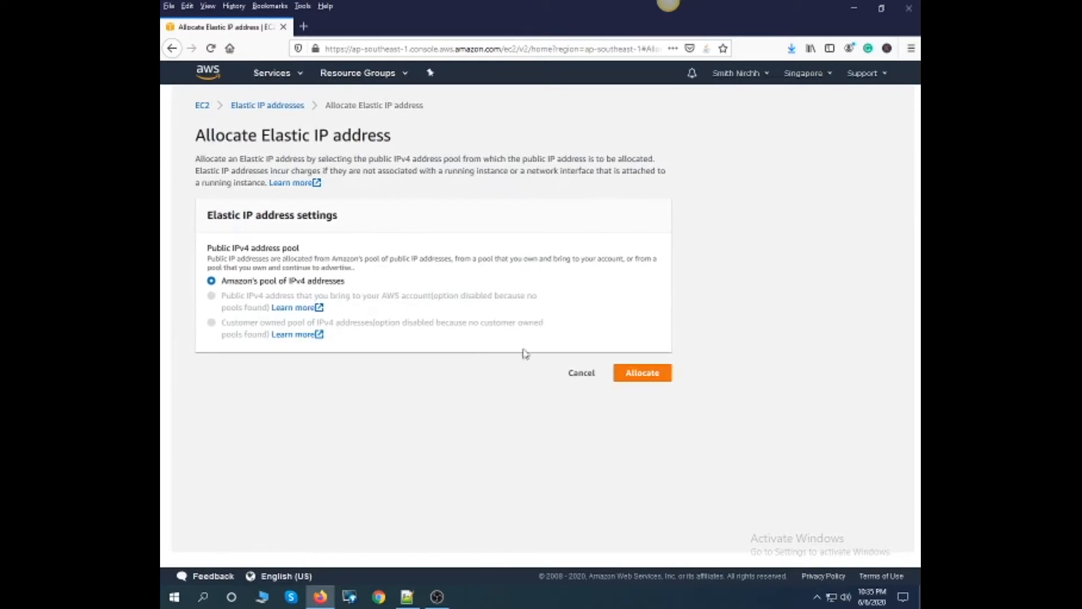
{"action": "left_click", "coordinate": [646, 381]}
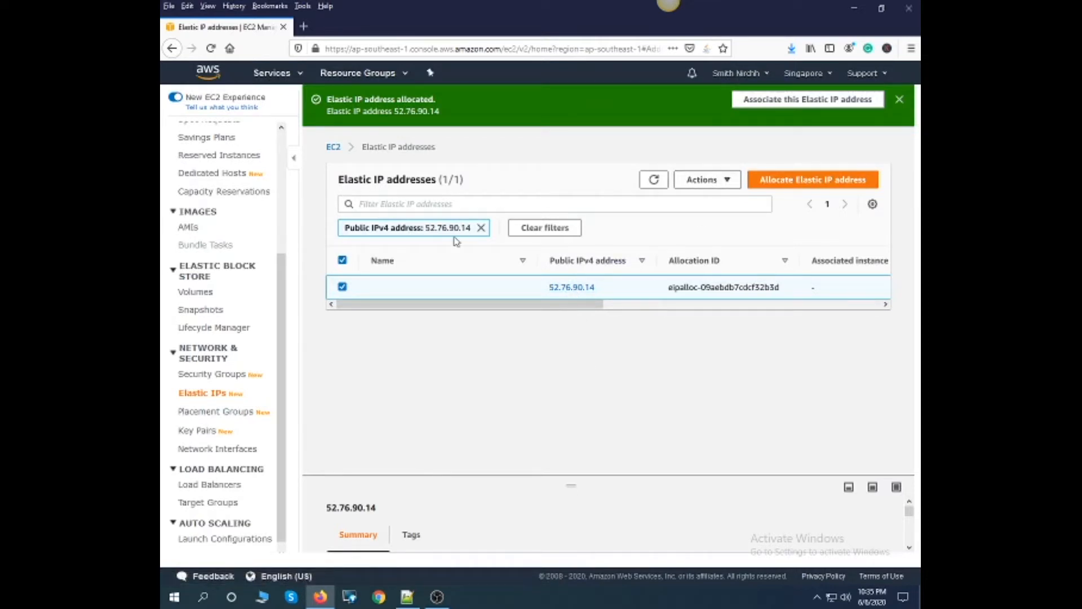
- Associate the newly allocated Elastic IP address with the seofrequencytools instance, using its private IP address 172.31.33.159
{"action": "left_click", "coordinate": [801, 106]}
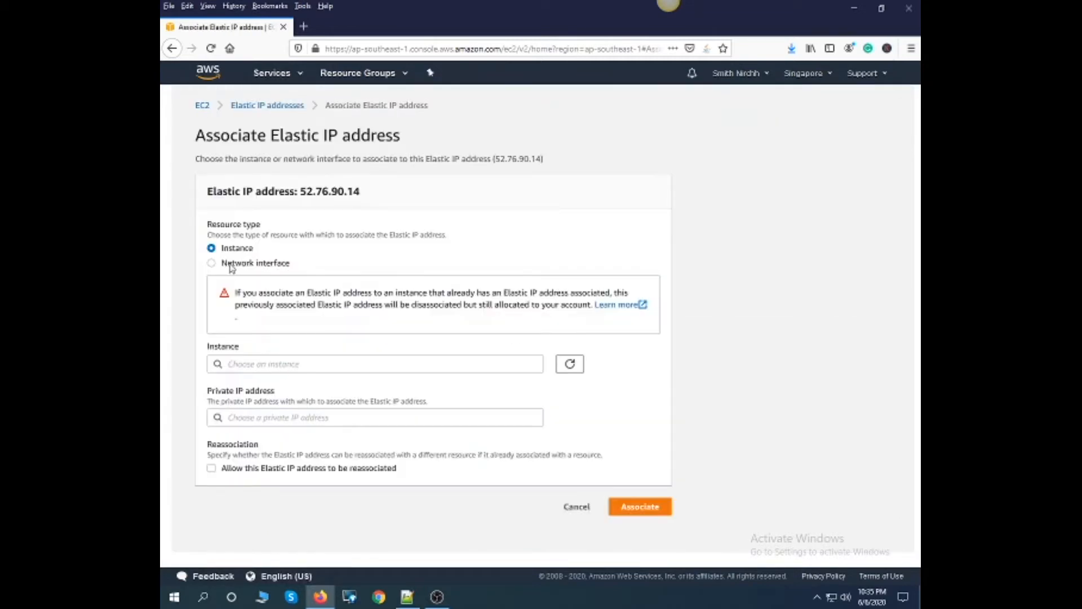
{"action": "left_click_drag", "start_coordinate": [223, 248], "coordinate": [244, 248]}
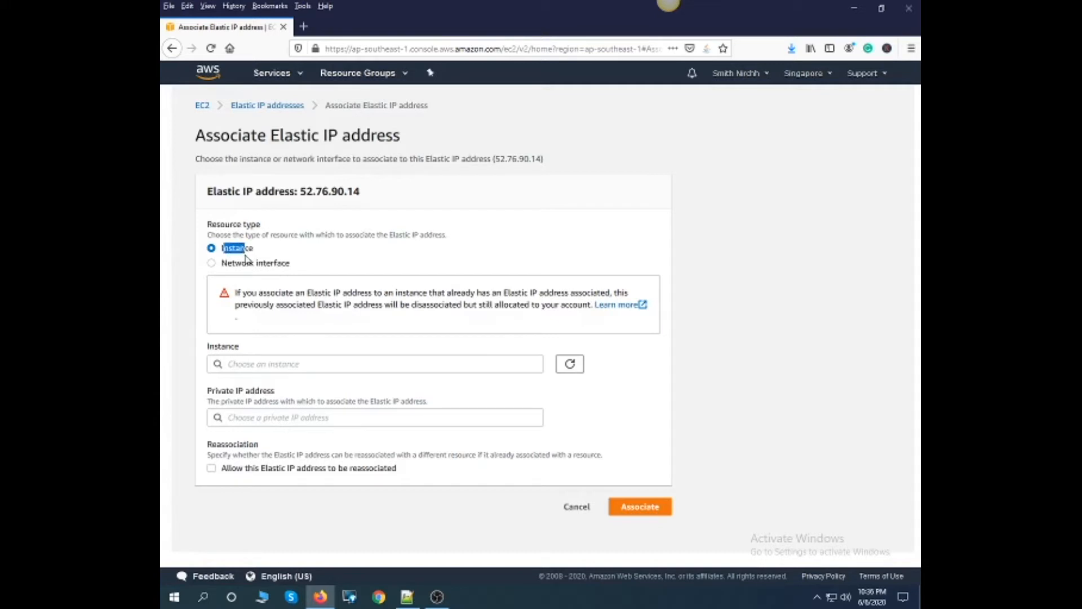
{"action": "left_click", "coordinate": [287, 366]}
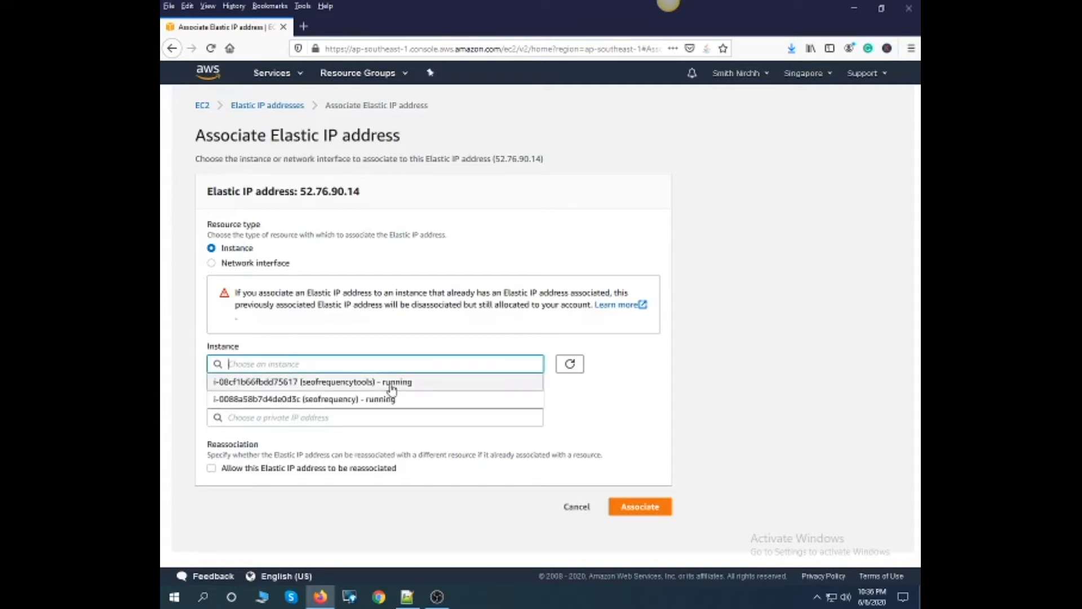
{"action": "left_click", "coordinate": [356, 383]}
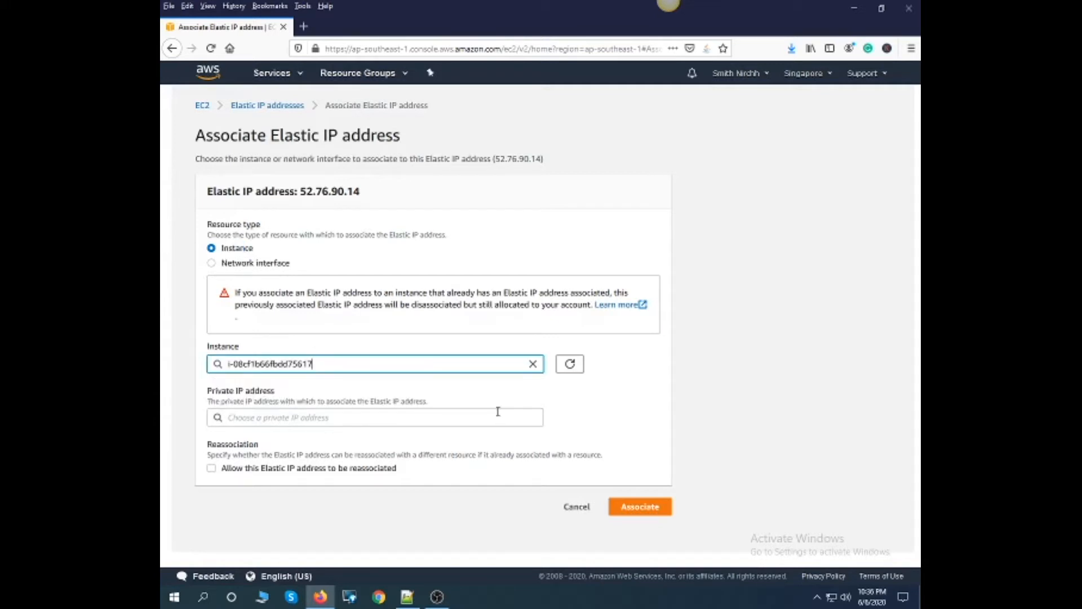
{"action": "left_click", "coordinate": [320, 418]}
{"action": "left_click", "coordinate": [258, 438]}
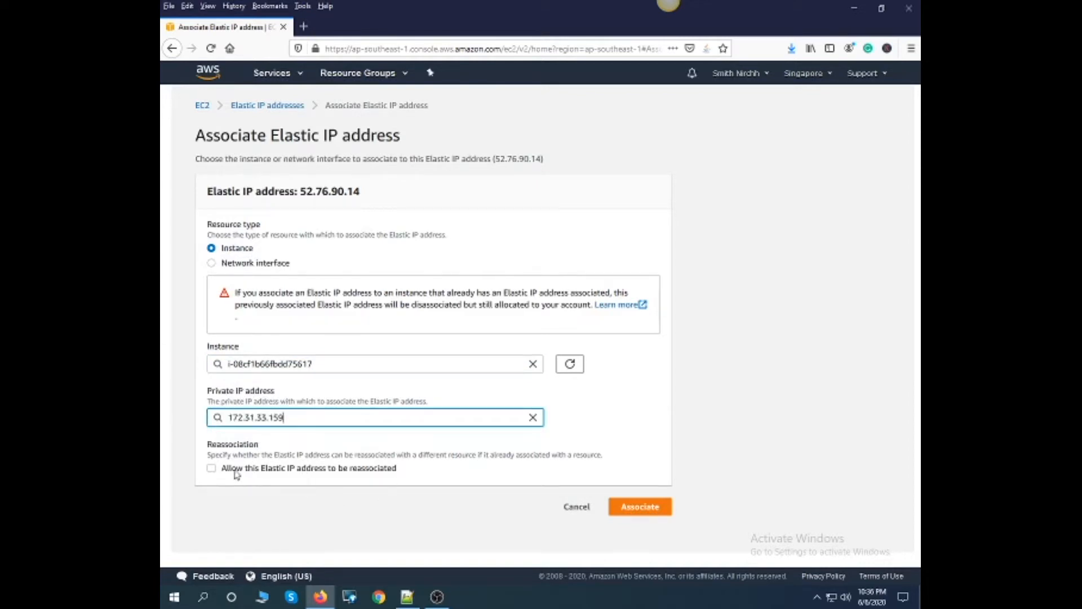
{"action": "left_click", "coordinate": [644, 507]}
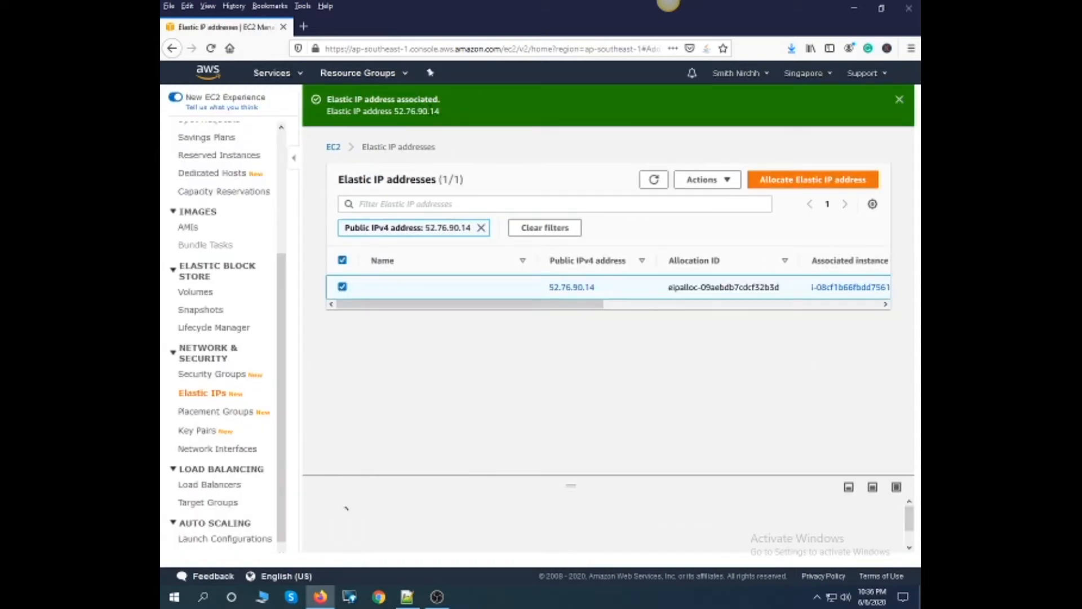
{"action": "left_click_drag", "start_coordinate": [441, 113], "coordinate": [340, 100]}
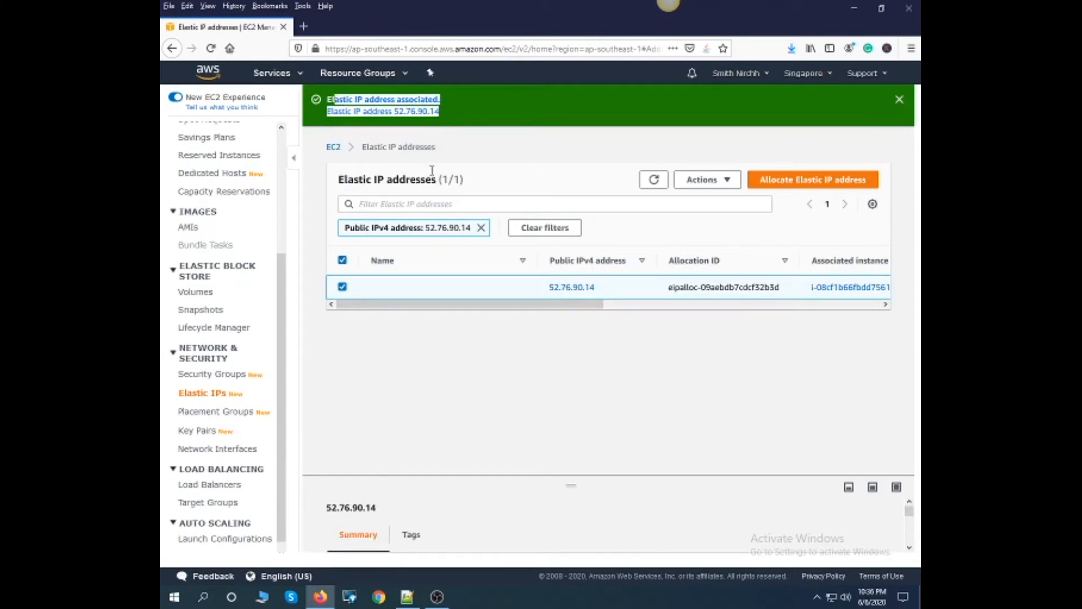
- Return to the instances list and terminate the old seofrequency instance, leaving its attached Elastic IP unreleased
{"action": "scroll", "coordinate": [225, 248], "scroll_direction": "up", "scroll_amount": 3}
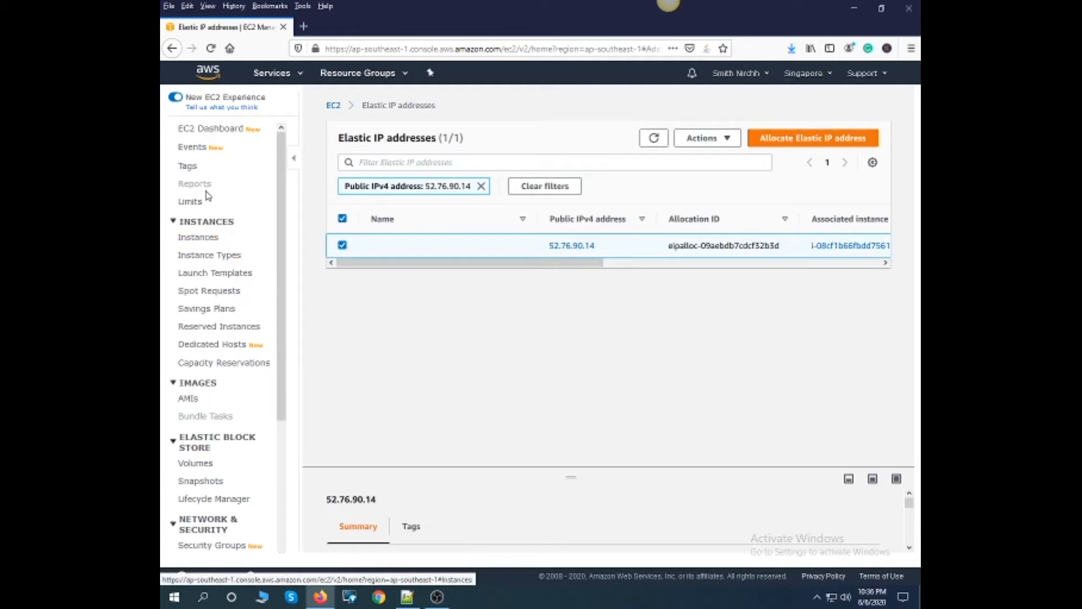
{"action": "left_click", "coordinate": [203, 239]}
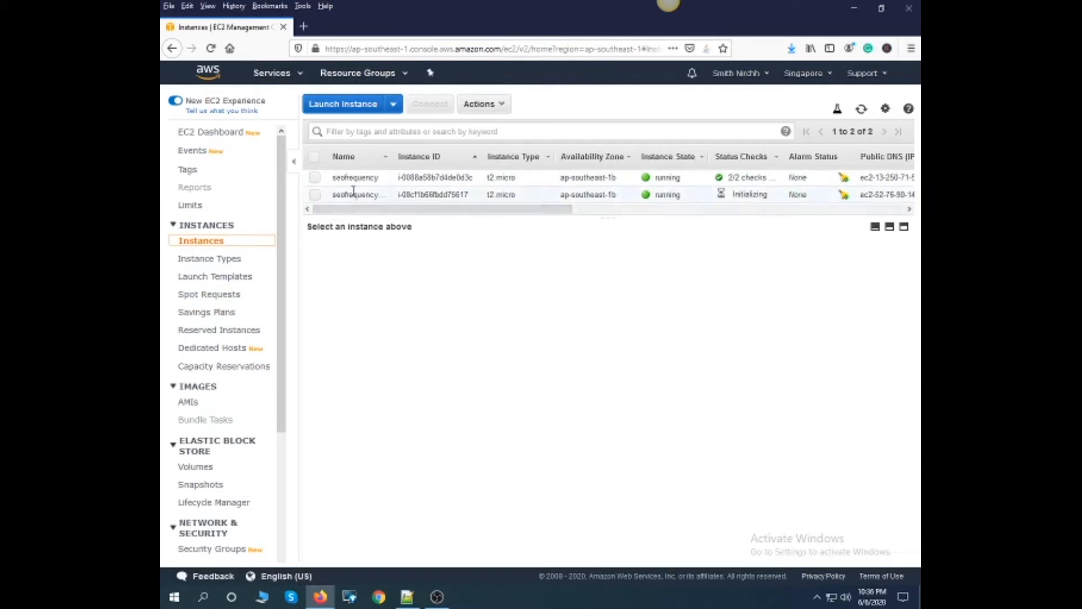
{"action": "left_click", "coordinate": [314, 177]}
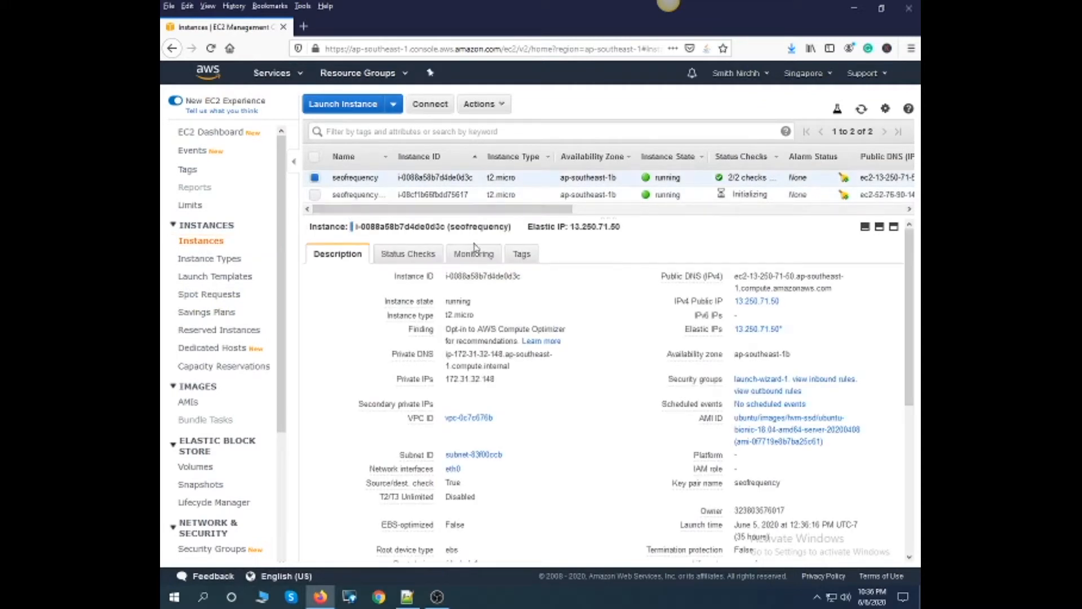
{"action": "left_click", "coordinate": [503, 106]}
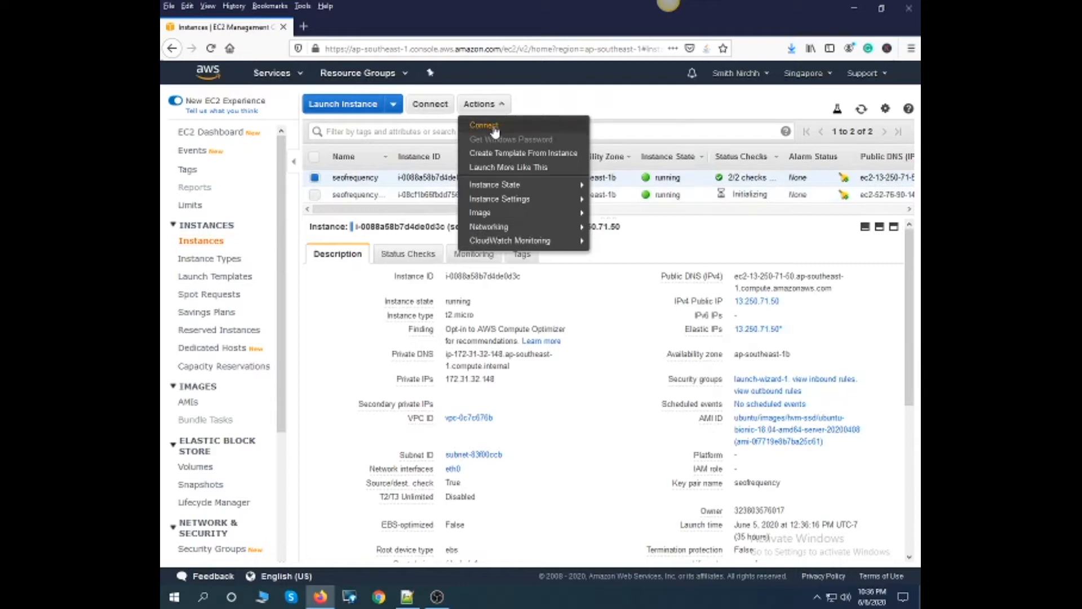
{"action": "mouse_move", "coordinate": [498, 228]}
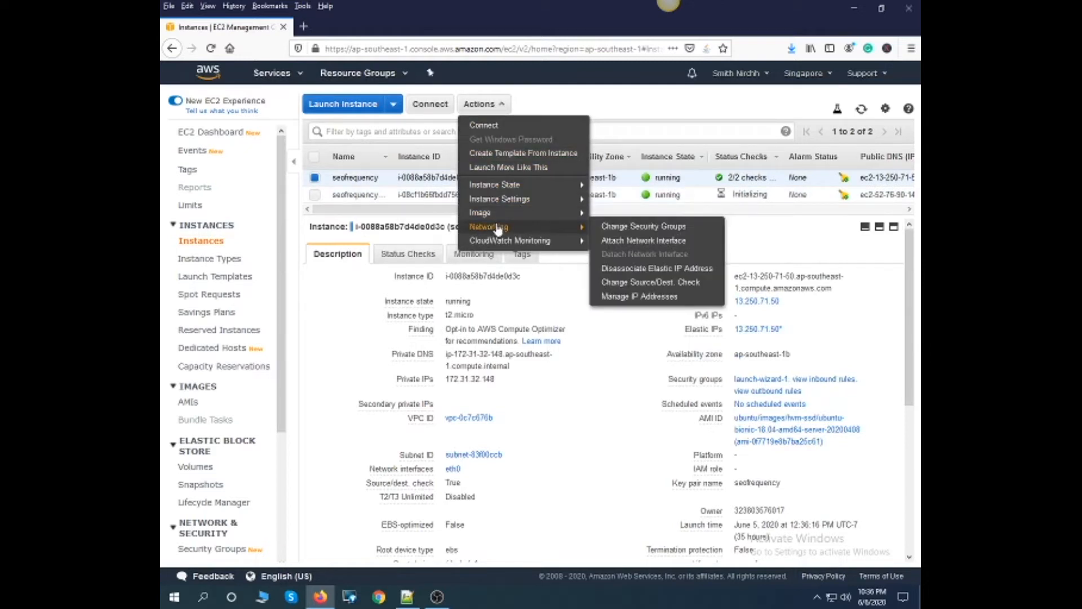
{"action": "mouse_move", "coordinate": [511, 186]}
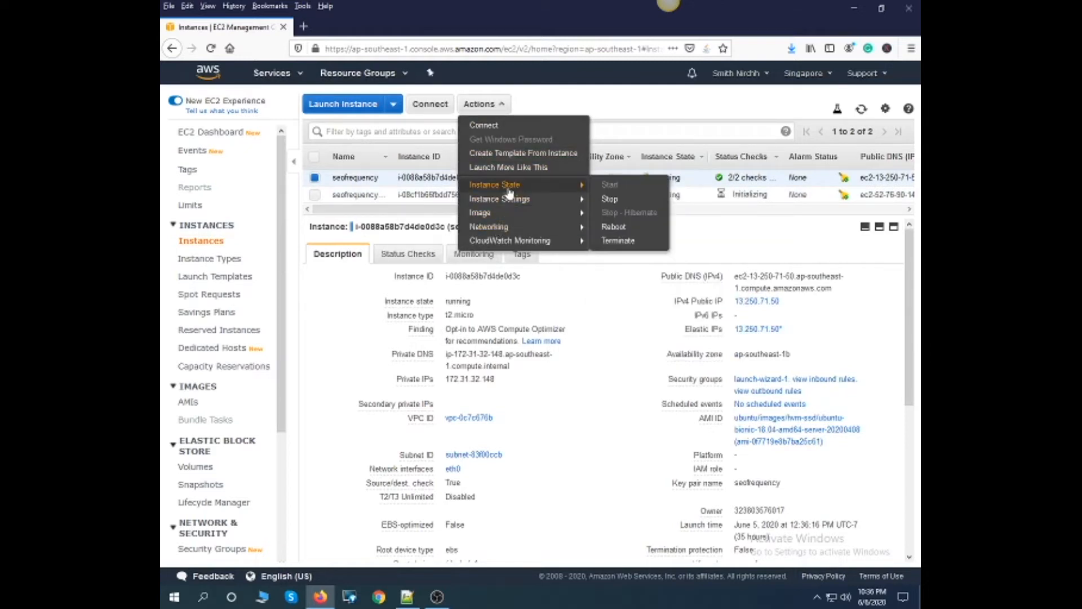
{"action": "left_click", "coordinate": [624, 240]}
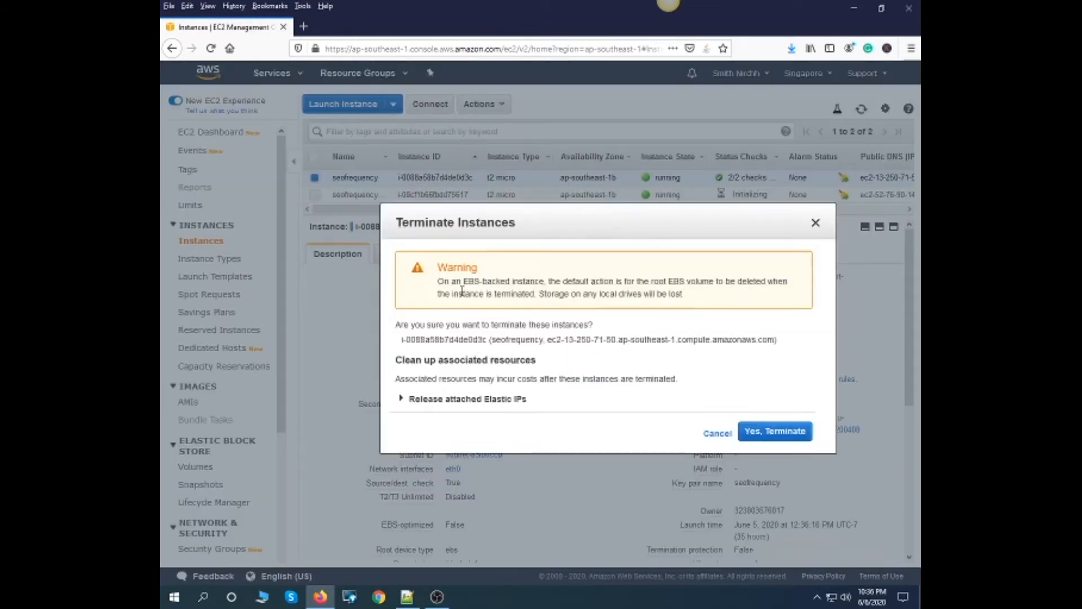
{"action": "left_click_drag", "start_coordinate": [442, 281], "coordinate": [707, 297]}
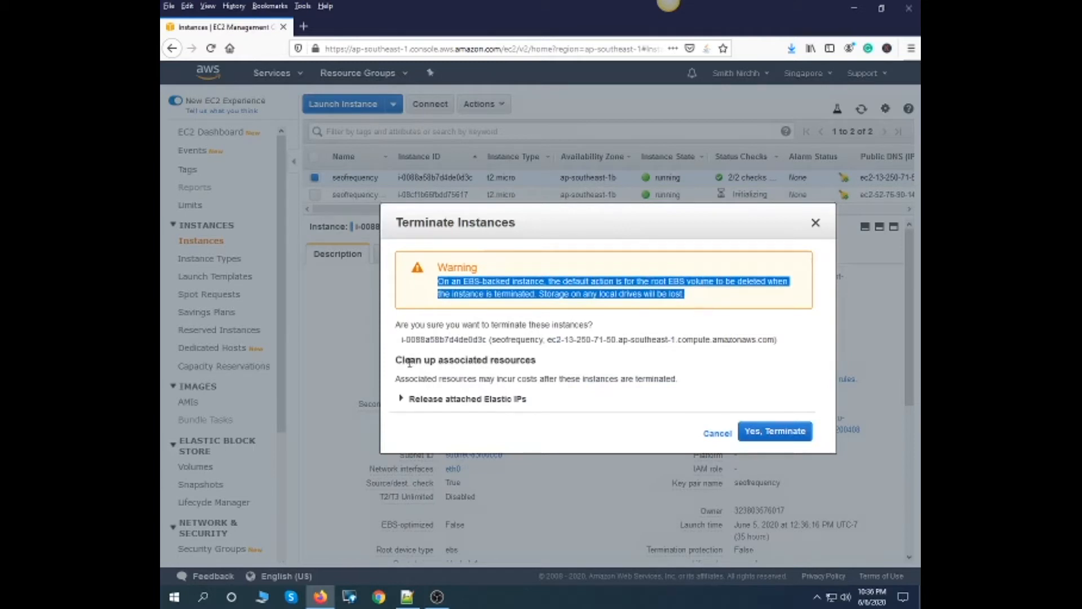
{"action": "left_click_drag", "start_coordinate": [534, 361], "coordinate": [437, 266]}
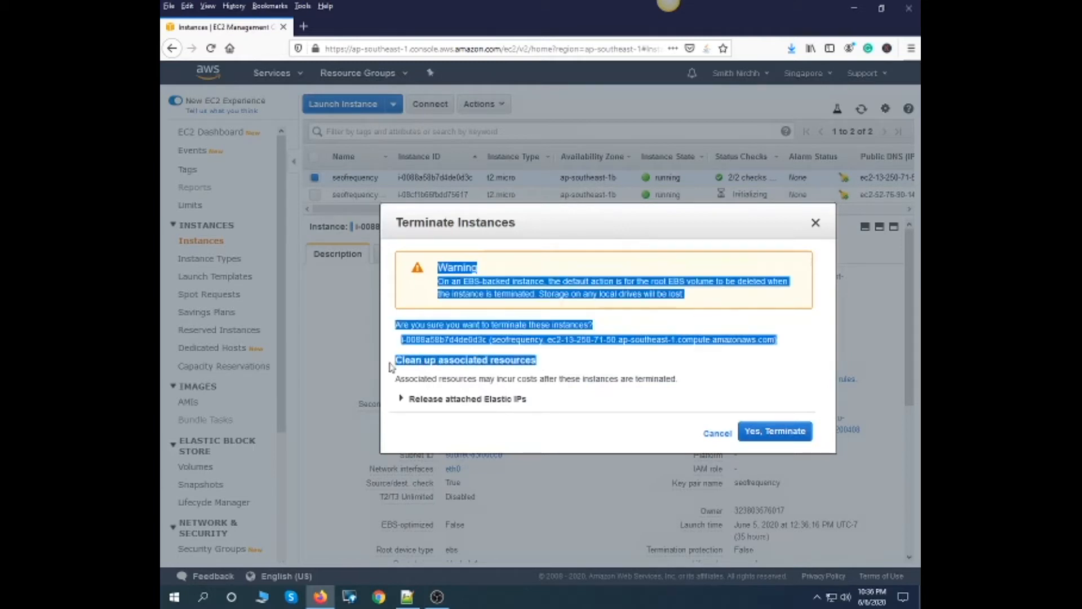
{"action": "left_click", "coordinate": [777, 434]}
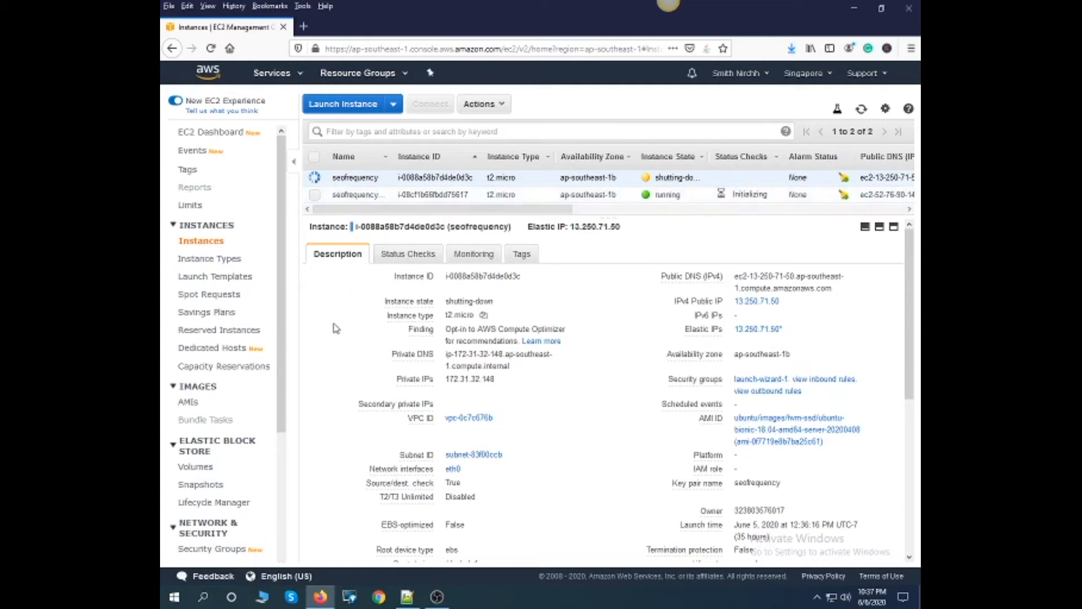
- Select the seofrequencytools instance and review its description, including the public DNS and Elastic IP
{"action": "left_click", "coordinate": [589, 197]}
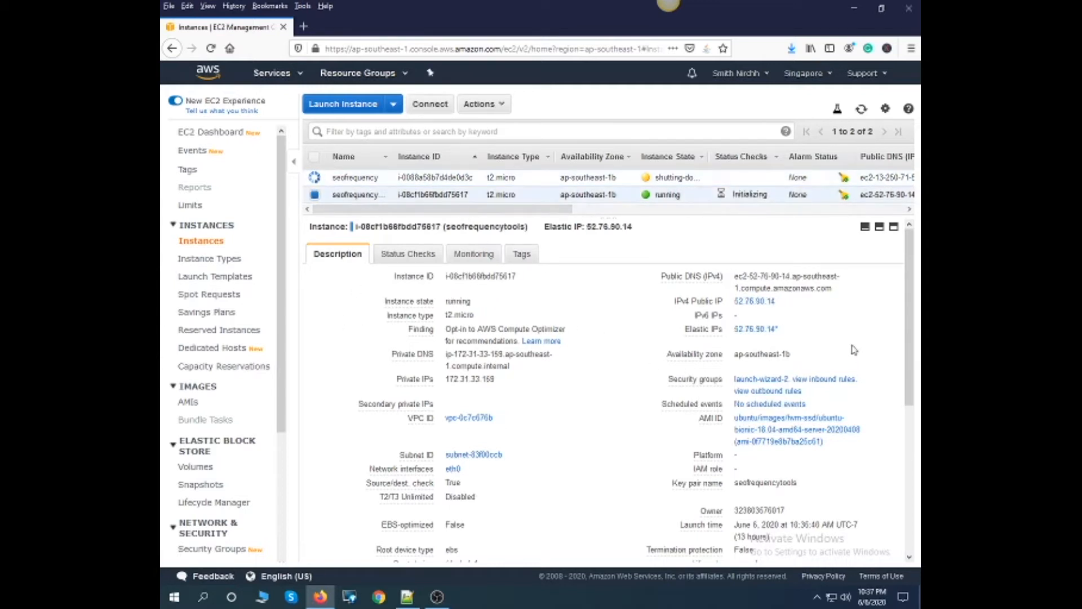
{"action": "left_click_drag", "start_coordinate": [829, 292], "coordinate": [737, 280]}
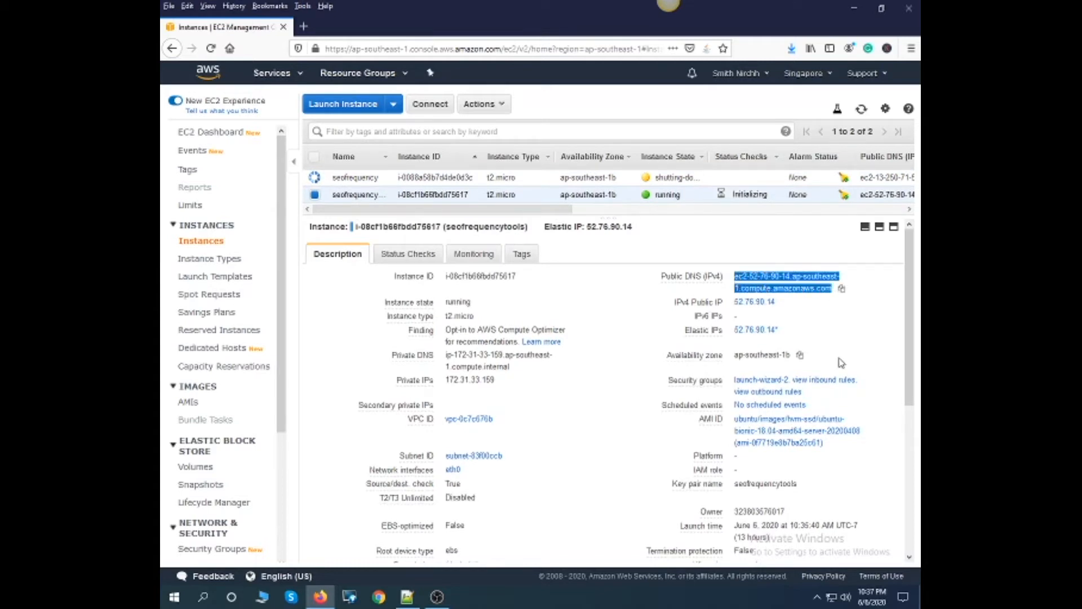
{"action": "scroll", "coordinate": [544, 435], "scroll_direction": "down", "scroll_amount": 5}
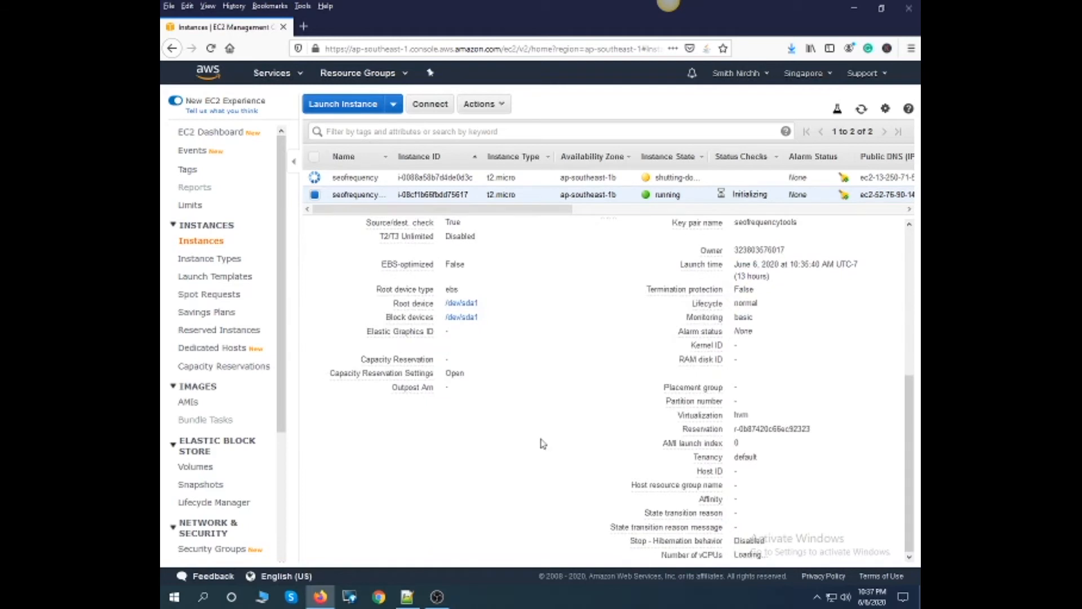
{"action": "scroll", "coordinate": [543, 438], "scroll_direction": "up", "scroll_amount": 5}
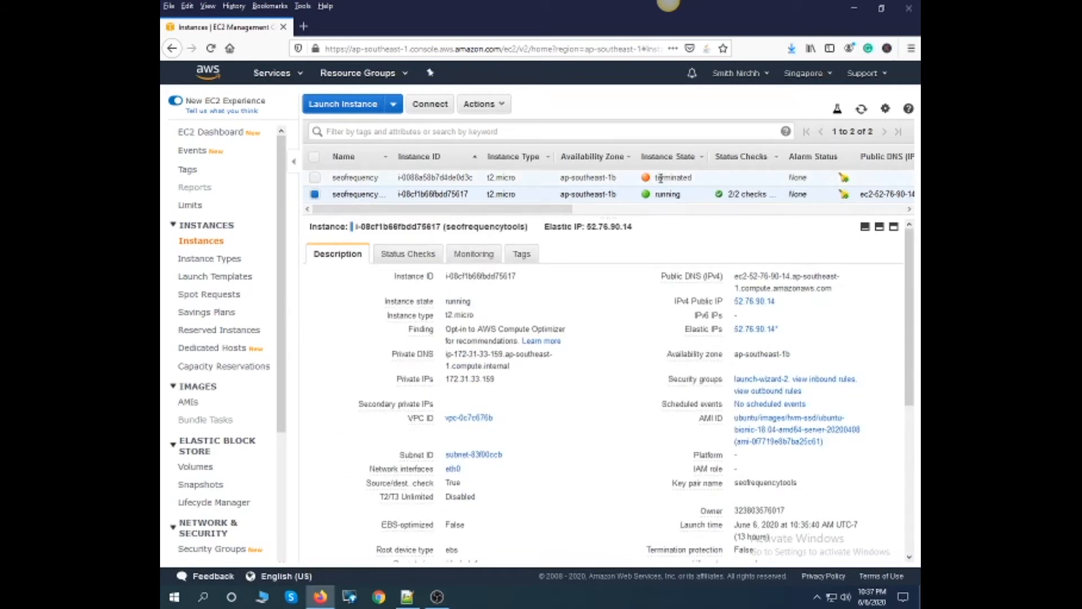
{"action": "left_click", "coordinate": [845, 180]}
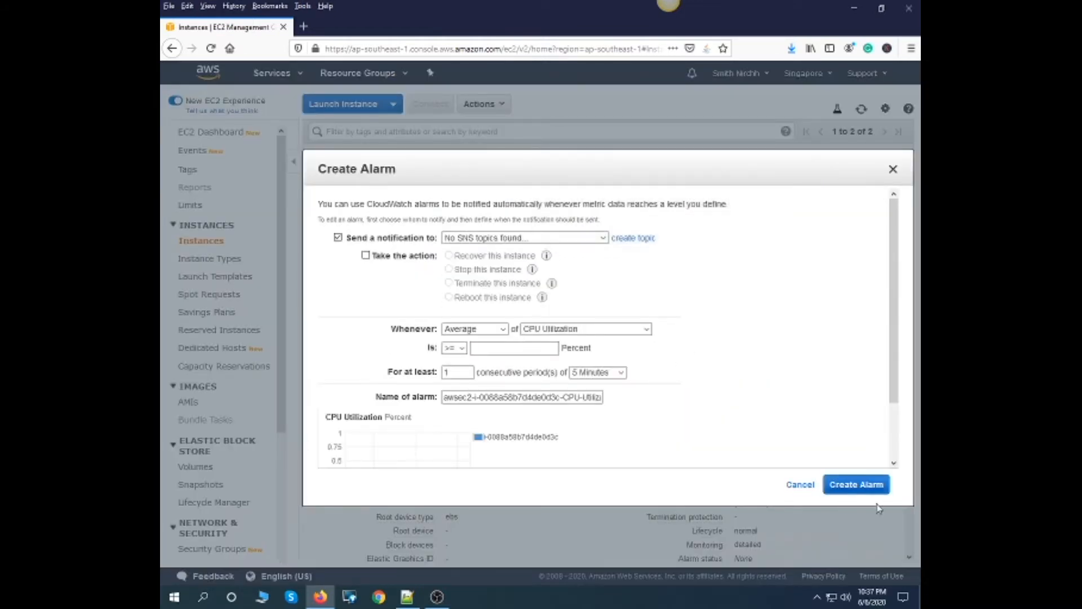
{"action": "left_click", "coordinate": [803, 486]}
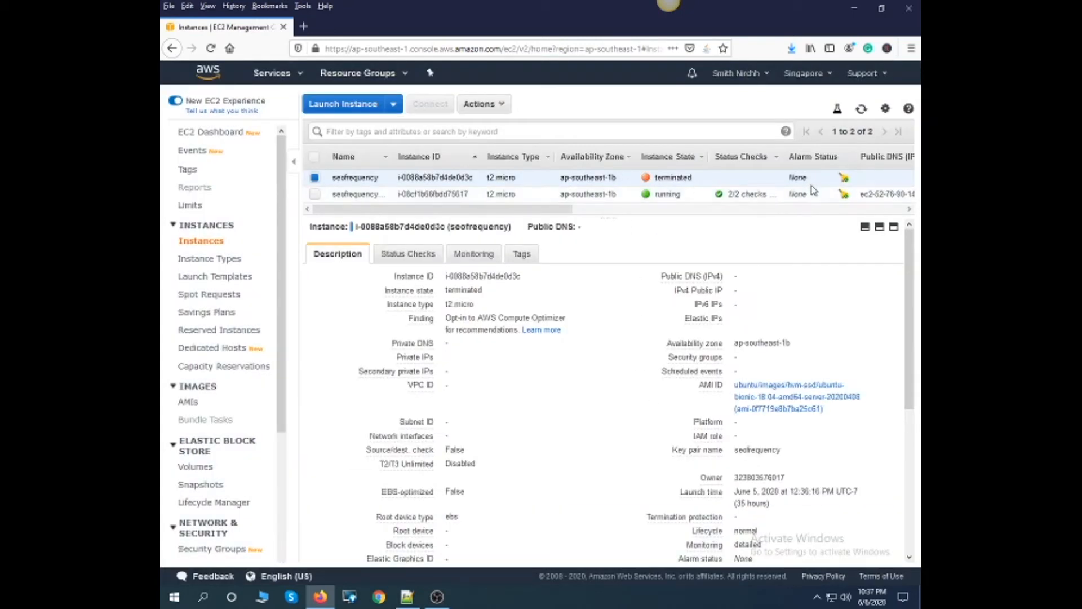
{"action": "left_click", "coordinate": [315, 178]}
{"action": "left_click", "coordinate": [315, 178]}
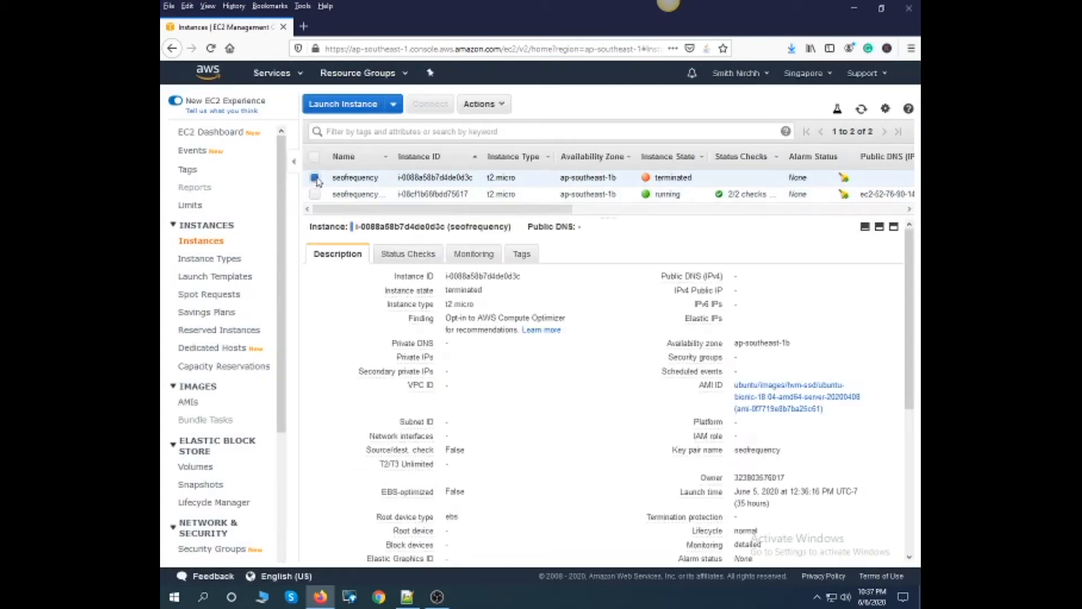
{"action": "left_click", "coordinate": [509, 108]}
{"action": "mouse_move", "coordinate": [523, 185]}
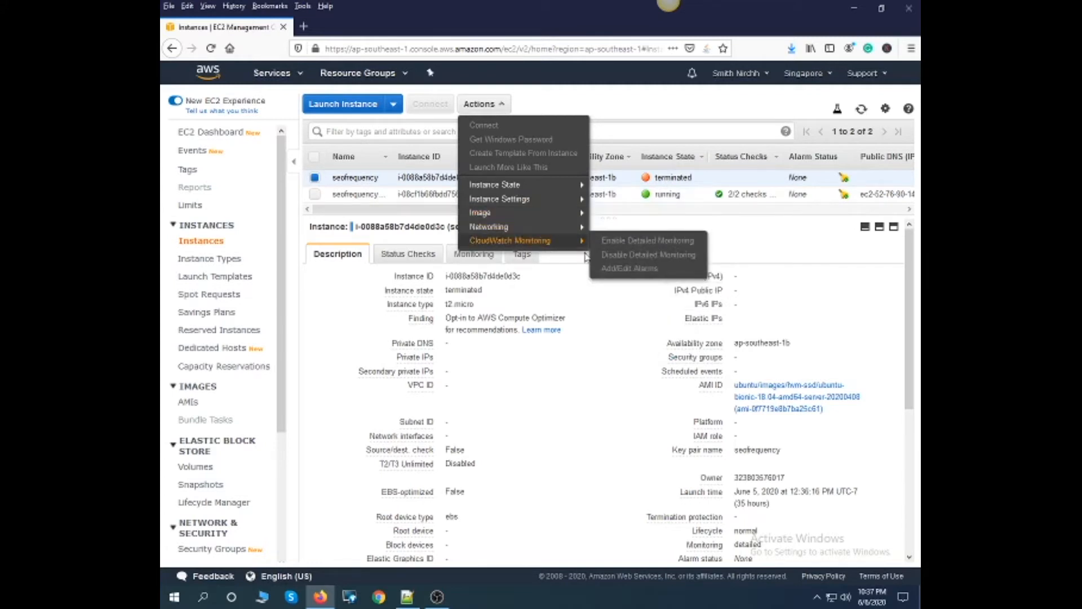
{"action": "left_click", "coordinate": [736, 237]}
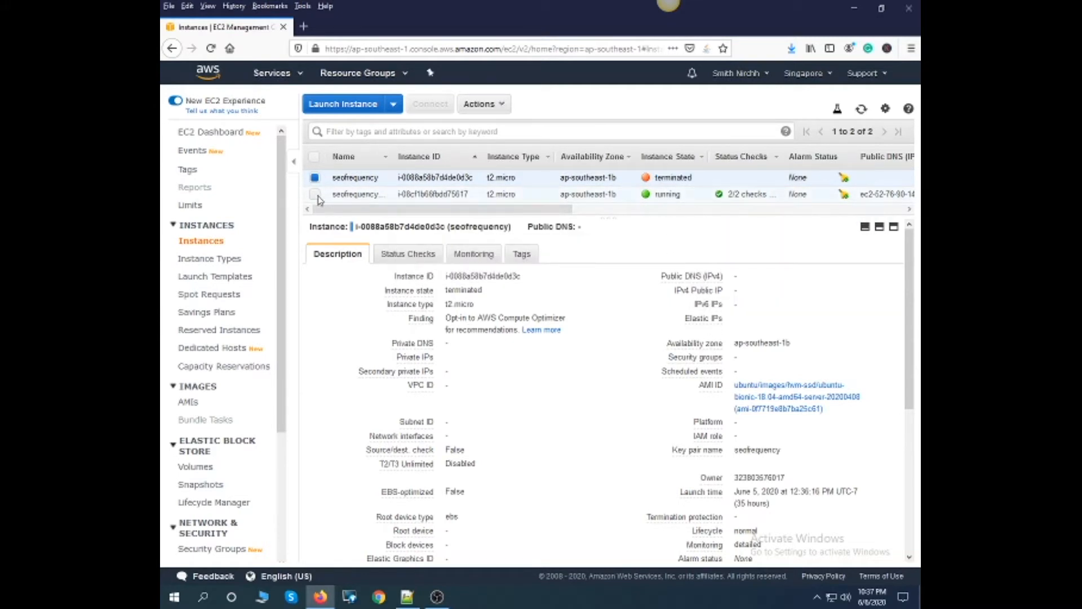
- Search Google for "download putty gen" in a new browser tab and look through the results
{"action": "key", "text": "ctrl+t"}
{"action": "type", "text": "down"}
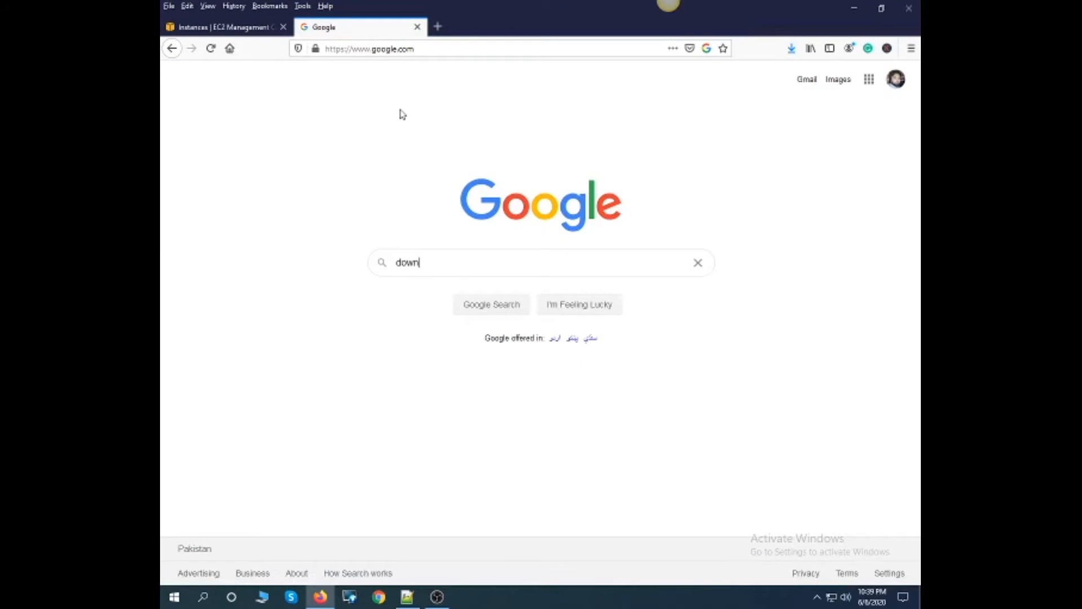
{"action": "type", "text": "load putty ge"}
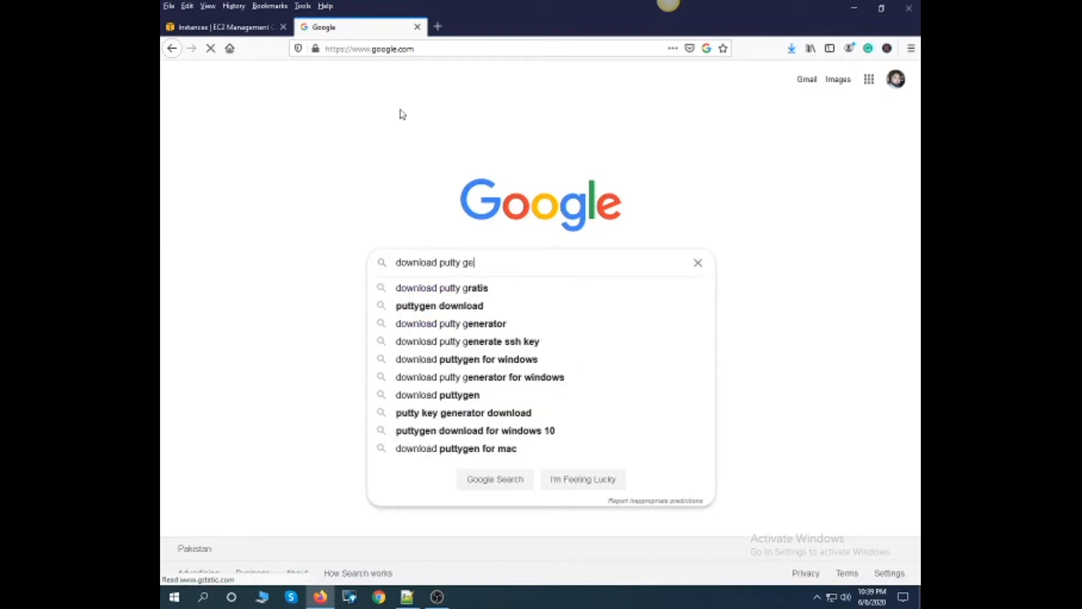
{"action": "type", "text": "n"}
{"action": "key", "text": "Return"}
{"action": "scroll", "coordinate": [166, 344], "scroll_direction": "down", "scroll_amount": 2}
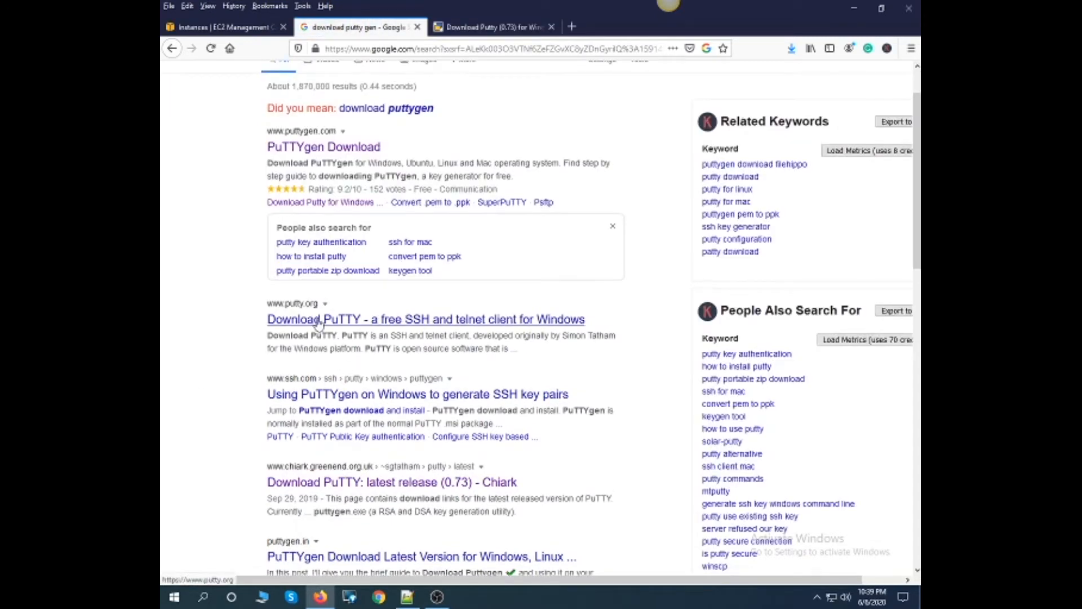
- Open the putty.org result in its own tab, close the extra PuTTY download tab, and go to the latest PuTTY release download page
{"action": "middle_click", "coordinate": [392, 324]}
{"action": "left_click", "coordinate": [524, 27]}
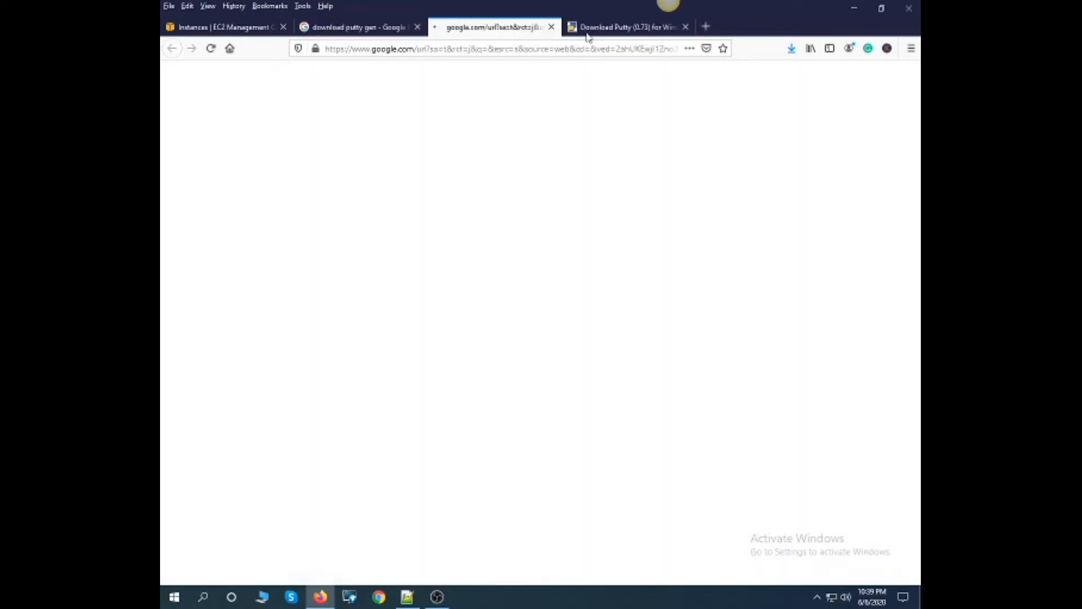
{"action": "left_click", "coordinate": [686, 27]}
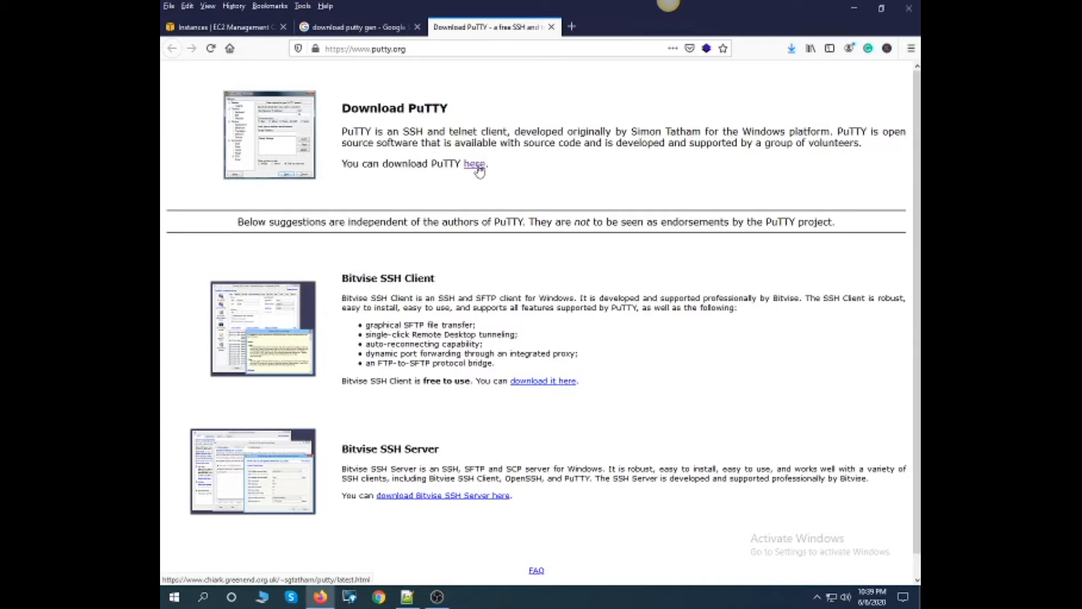
{"action": "left_click", "coordinate": [474, 164]}
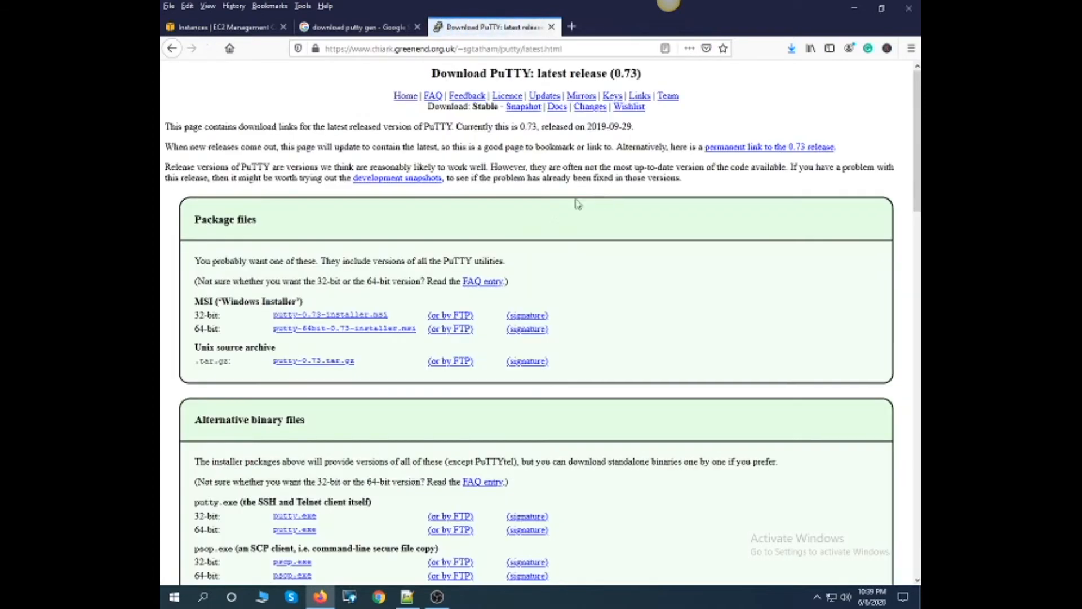
- Compare the 32-bit and 64-bit PuTTY packages, check the computer's system type in Windows System, and return to the download page
{"action": "scroll", "coordinate": [369, 280], "scroll_direction": "down", "scroll_amount": 3}
{"action": "scroll", "coordinate": [357, 319], "scroll_direction": "up", "scroll_amount": 3}
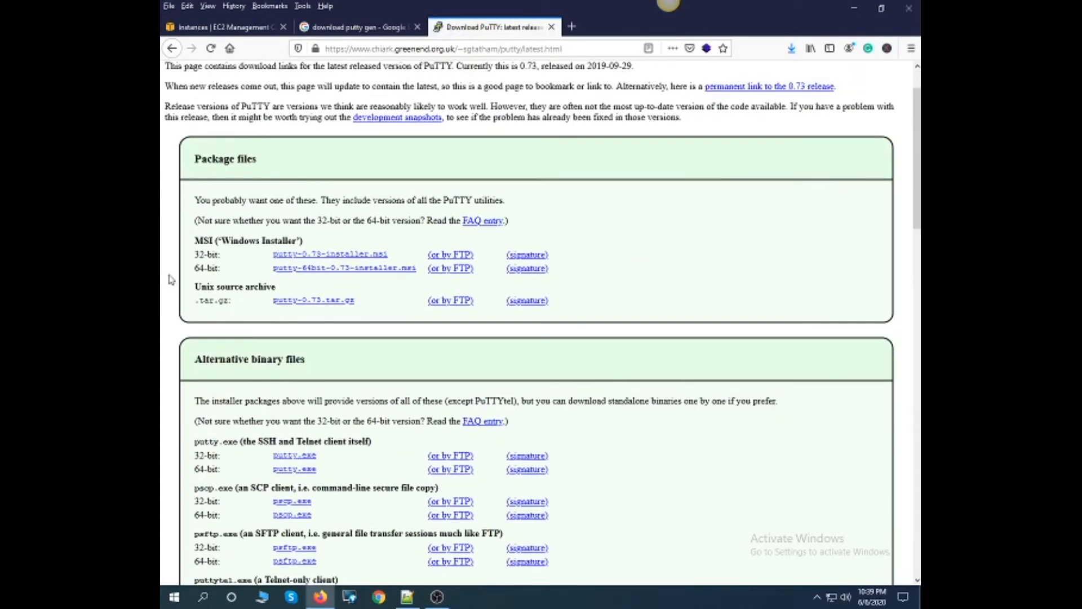
{"action": "left_click_drag", "start_coordinate": [197, 267], "coordinate": [220, 267]}
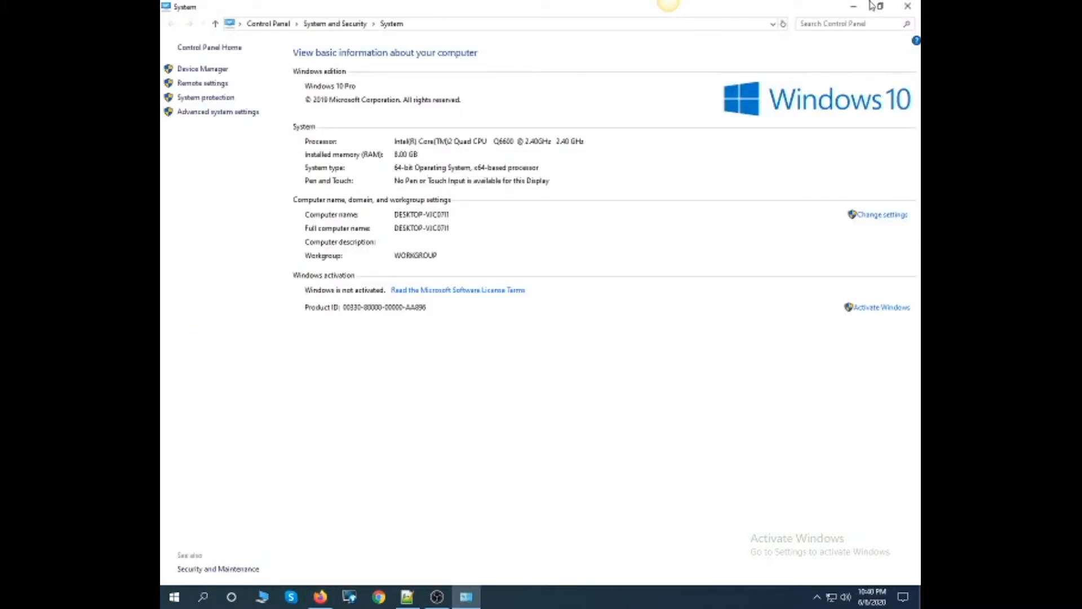
{"action": "left_click", "coordinate": [908, 6]}
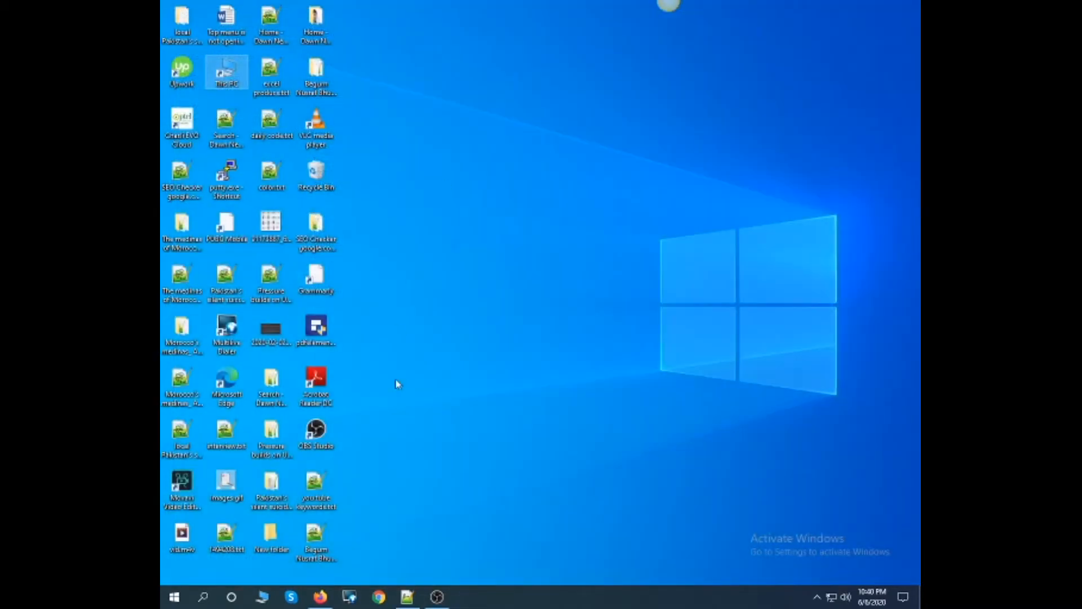
{"action": "left_click", "coordinate": [320, 596]}
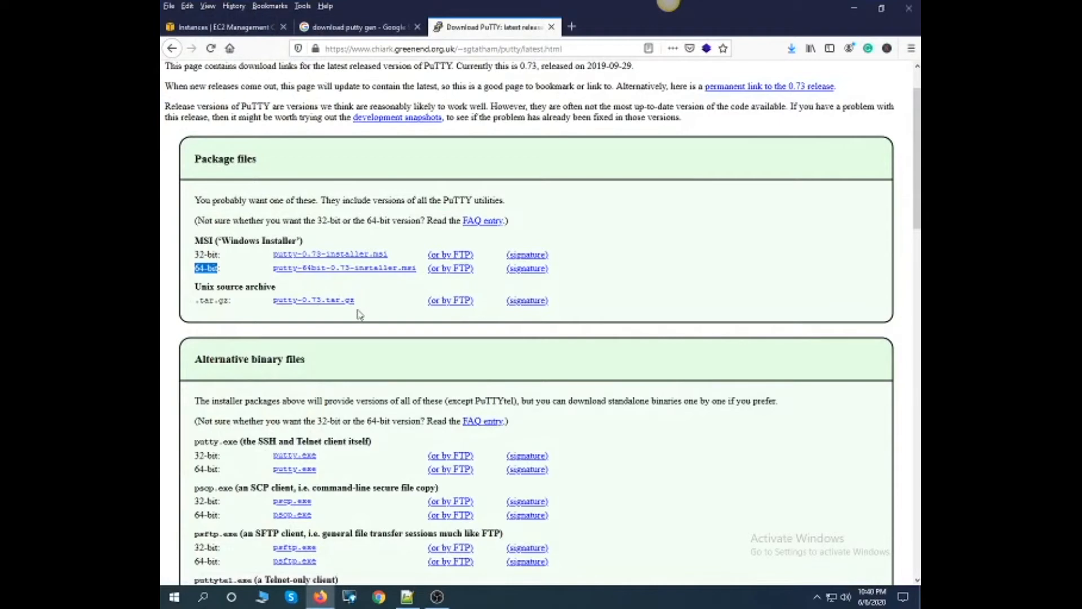
- Save the standalone 64-bit putty.exe, and request the 64-bit puttygen.exe but cancel that second download
{"action": "scroll", "coordinate": [367, 304], "scroll_direction": "down", "scroll_amount": 3}
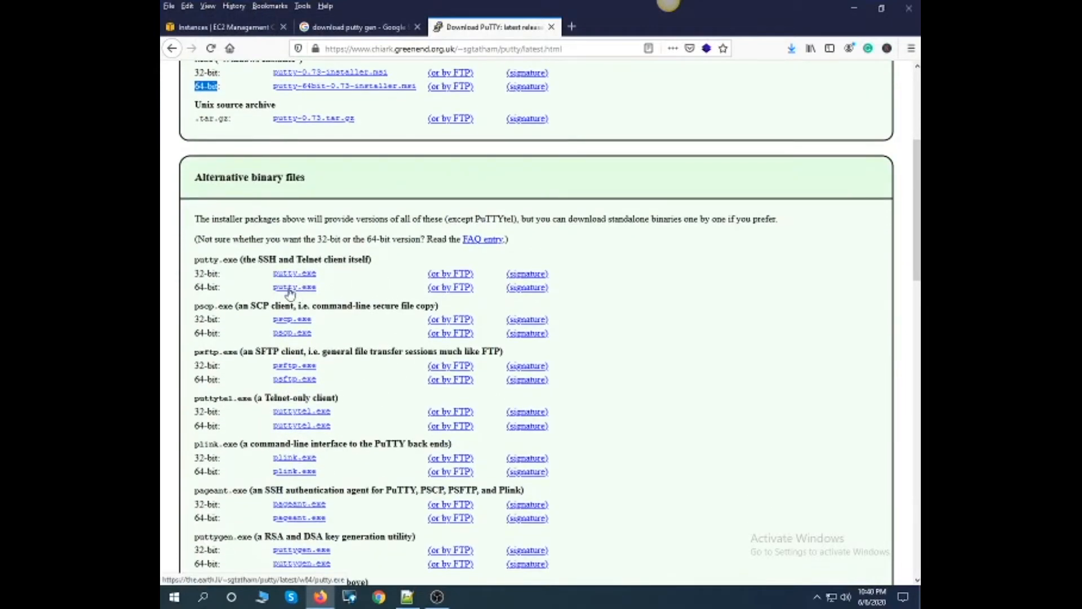
{"action": "left_click_drag", "start_coordinate": [331, 287], "coordinate": [265, 290]}
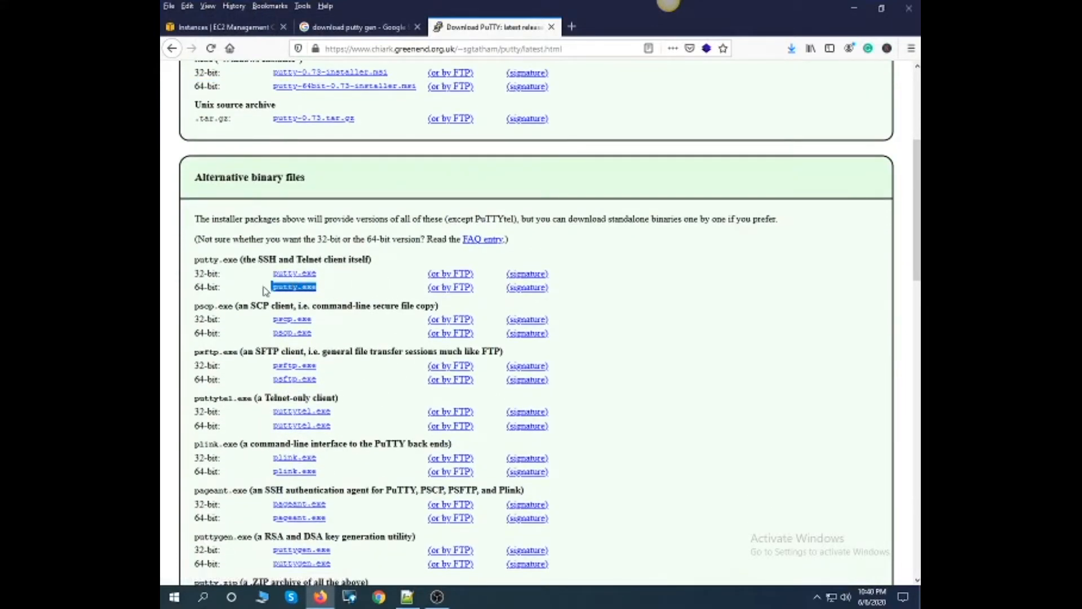
{"action": "left_click", "coordinate": [308, 288]}
{"action": "scroll", "coordinate": [370, 314], "scroll_direction": "down", "scroll_amount": 5}
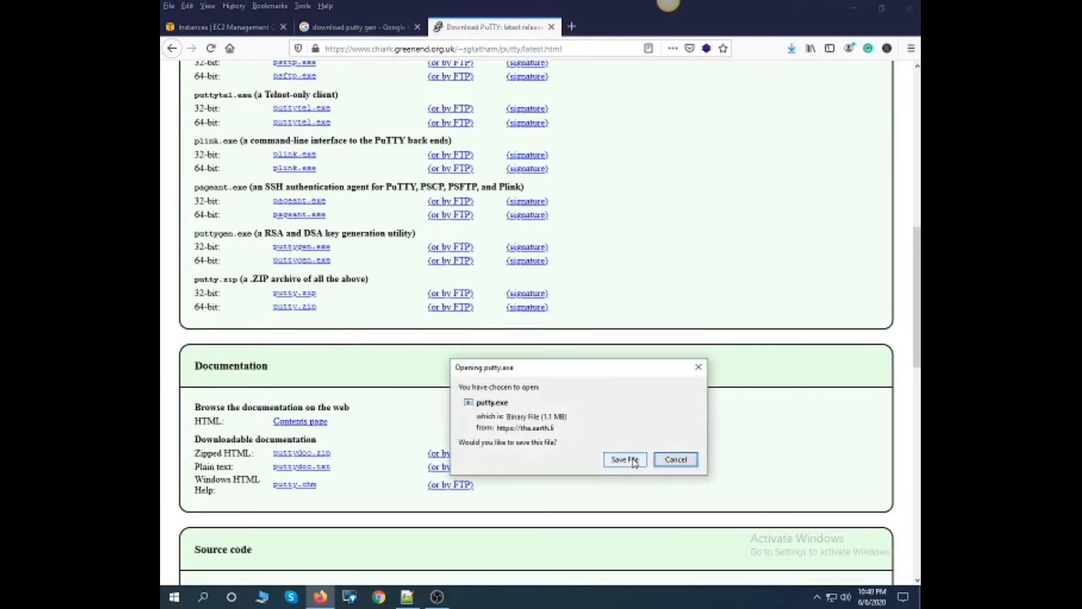
{"action": "left_click", "coordinate": [624, 460]}
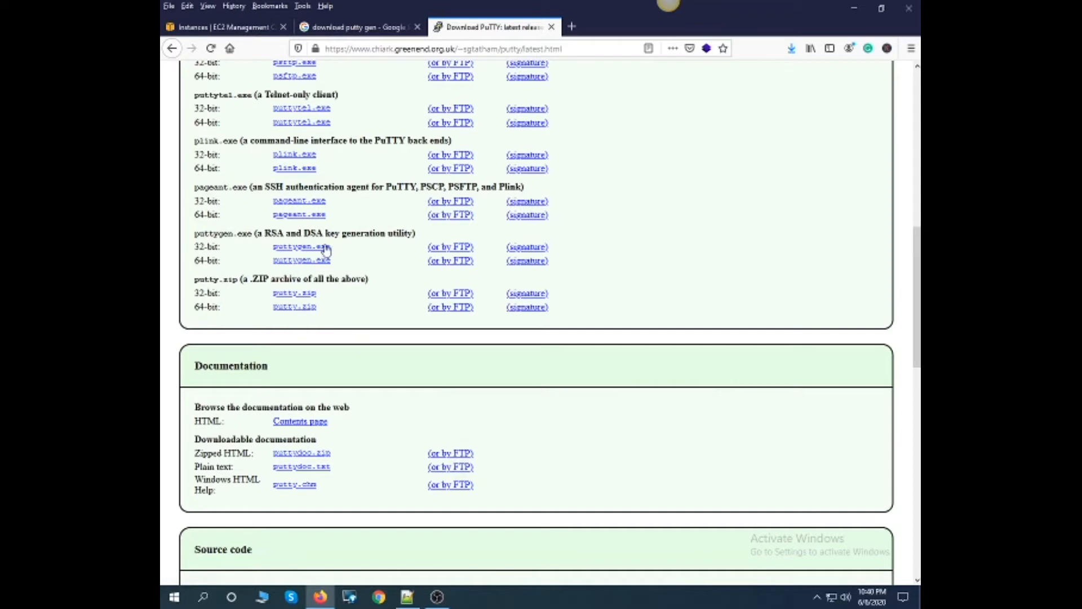
{"action": "left_click_drag", "start_coordinate": [334, 262], "coordinate": [278, 266]}
{"action": "left_click", "coordinate": [280, 267]}
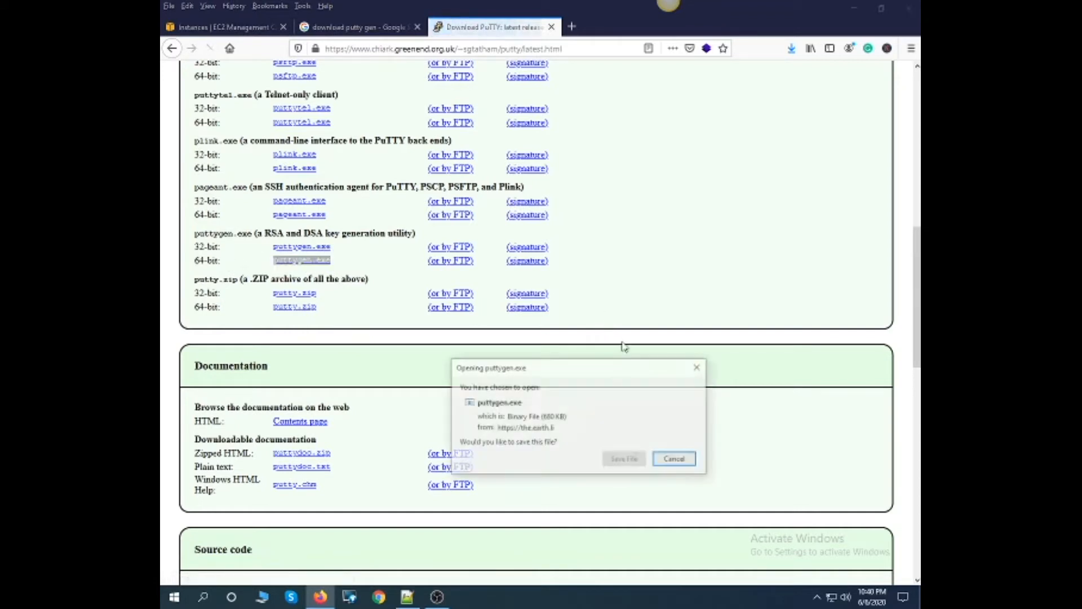
{"action": "left_click", "coordinate": [691, 461]}
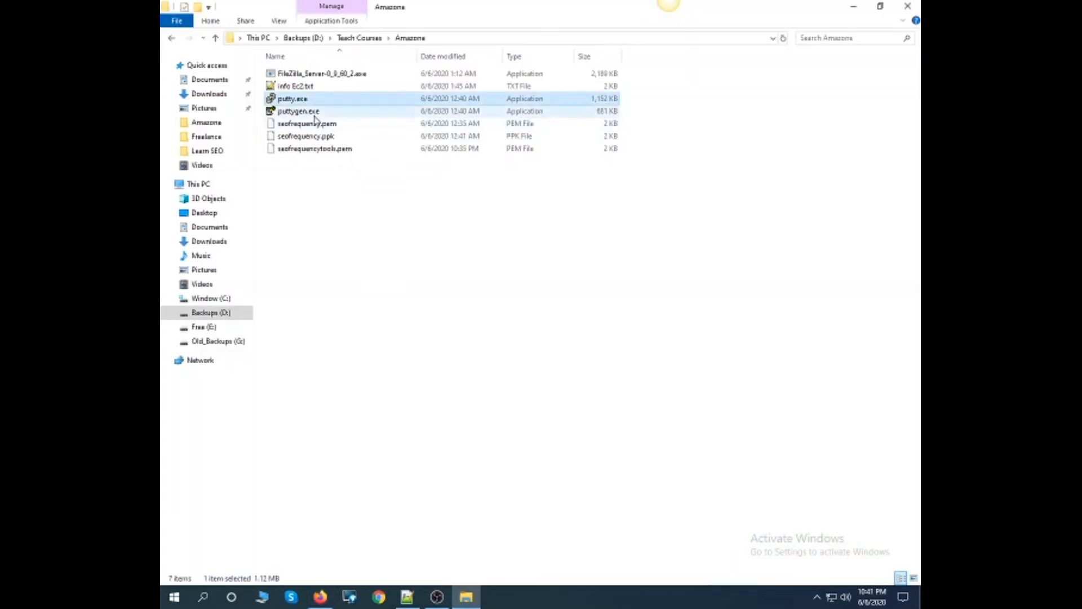
- Switch to the Amazone folder in File Explorer and run putty.exe and puttygen.exe
{"action": "left_click", "coordinate": [314, 115]}
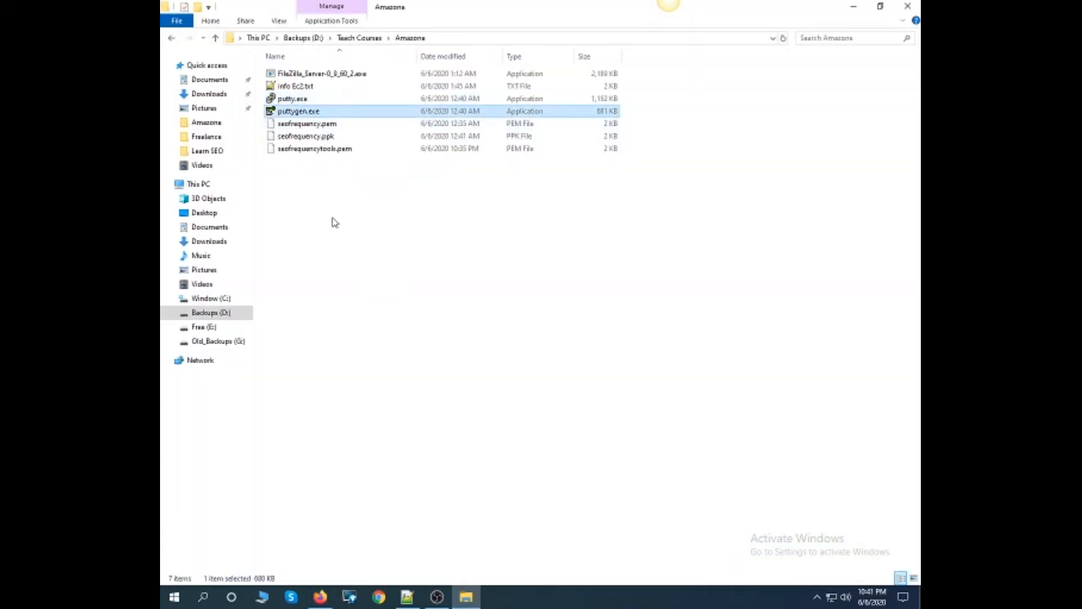
{"action": "double_click", "coordinate": [298, 100]}
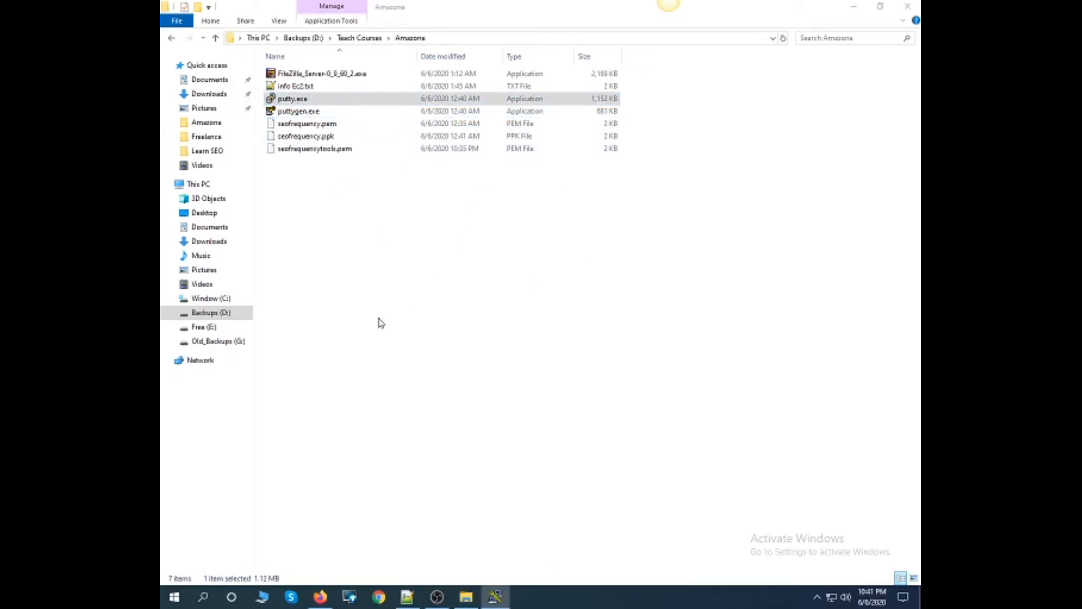
{"action": "double_click", "coordinate": [309, 115]}
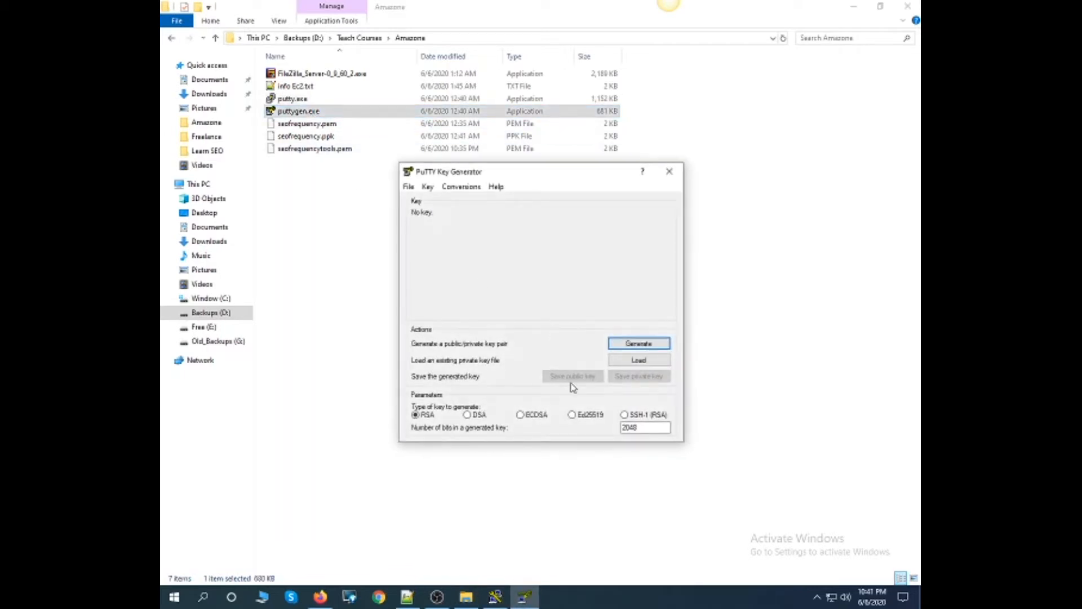
- Load seofrequencytools.pem into PuTTY Key Generator, listing all file types, and dismiss the import notice
{"action": "left_click", "coordinate": [614, 363]}
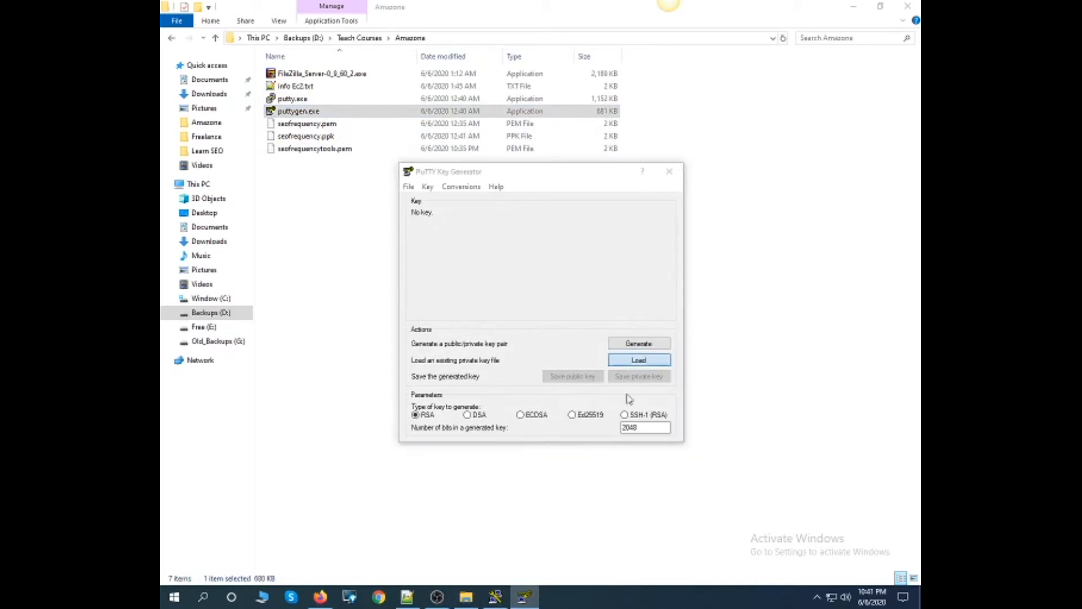
{"action": "left_click", "coordinate": [664, 461]}
{"action": "left_click", "coordinate": [666, 480]}
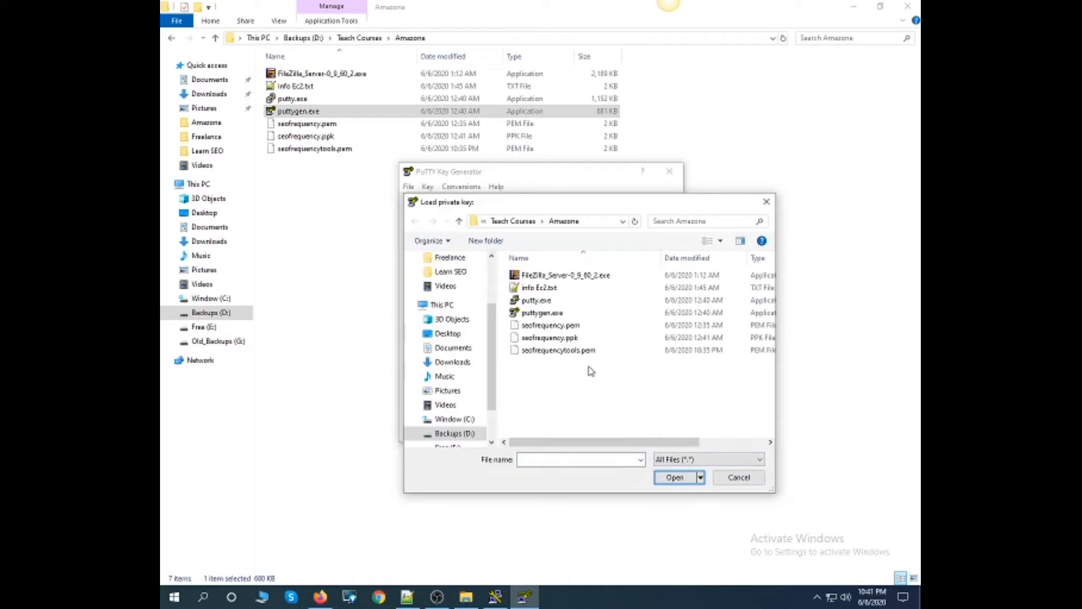
{"action": "double_click", "coordinate": [571, 351]}
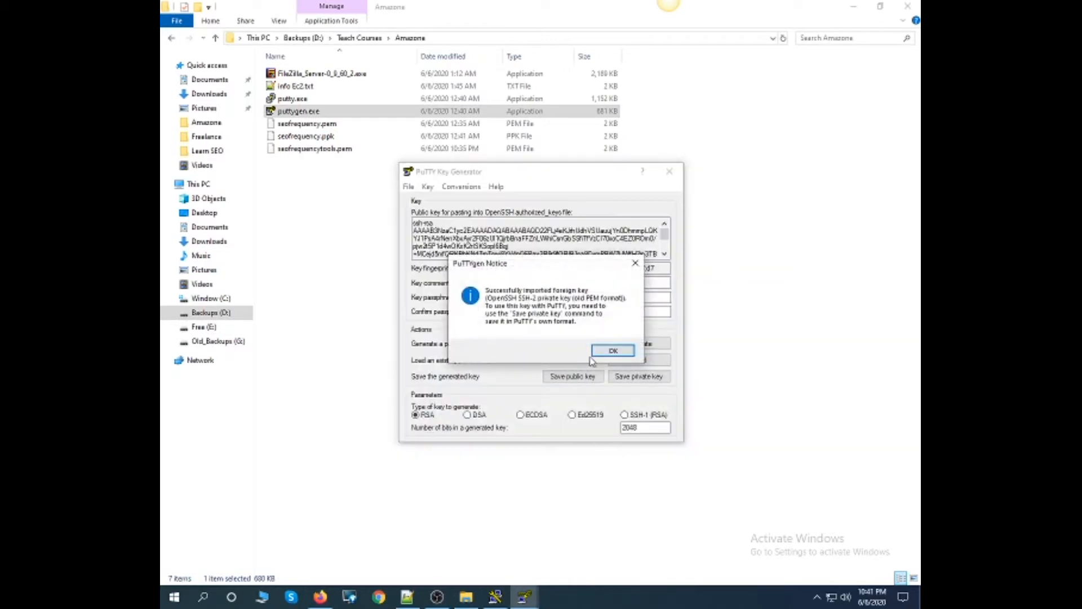
{"action": "left_click", "coordinate": [612, 352]}
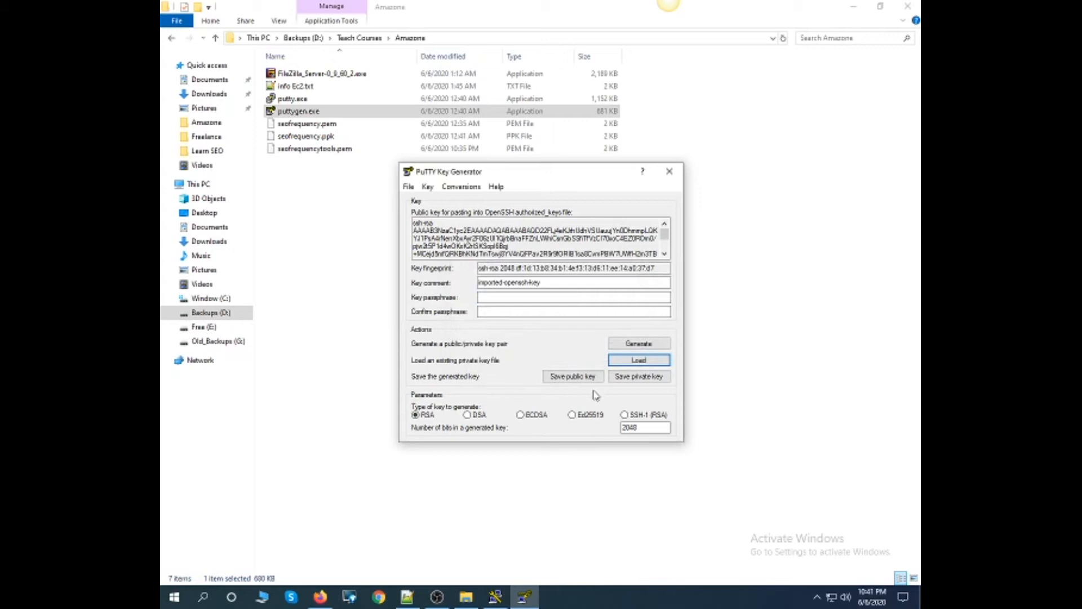
- Save the private key without a passphrase in the Amazone folder as seofrequencytools with file type All Files, and close PuTTY Key Generator
{"action": "left_click", "coordinate": [639, 376]}
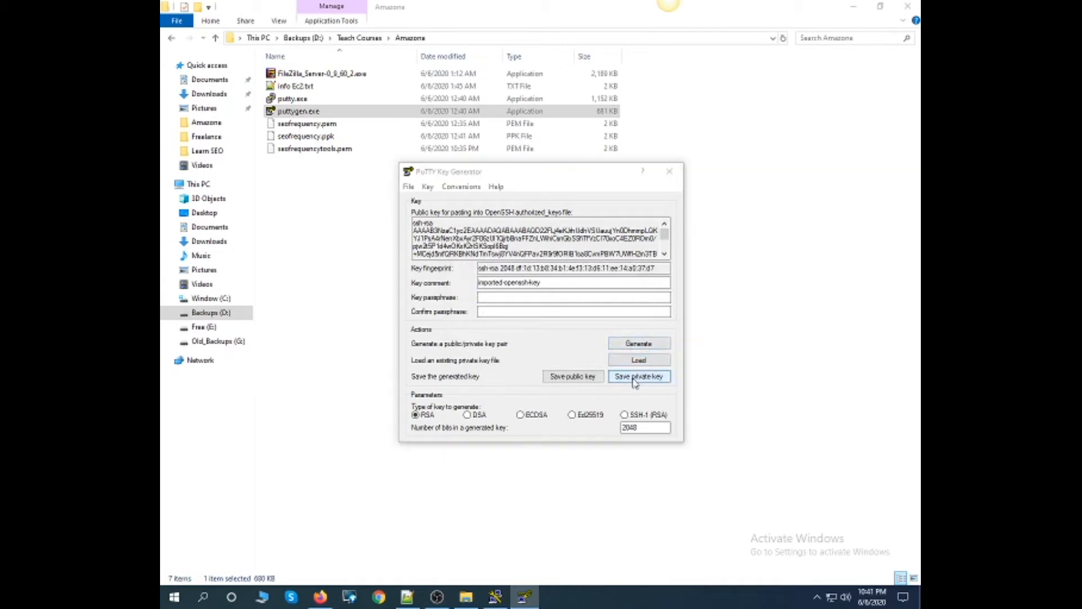
{"action": "left_click", "coordinate": [552, 342]}
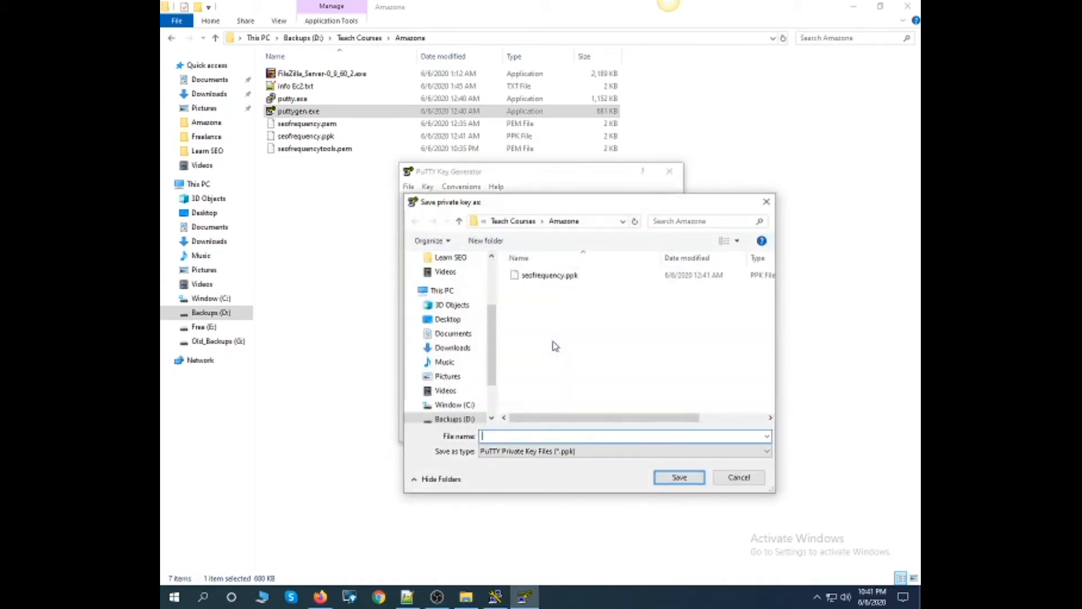
{"action": "left_click", "coordinate": [564, 452]}
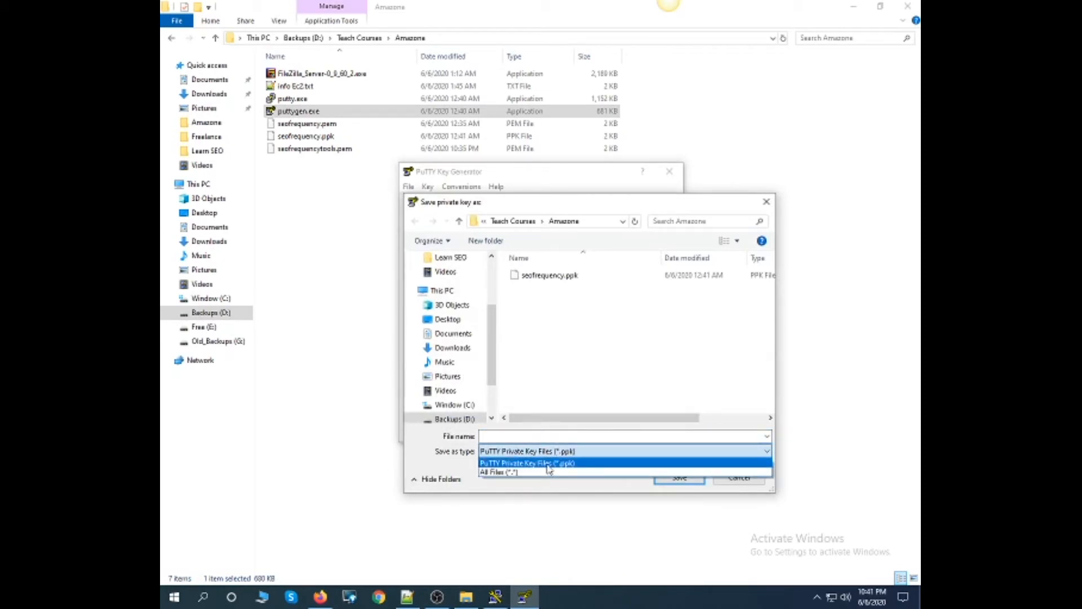
{"action": "left_click", "coordinate": [549, 472]}
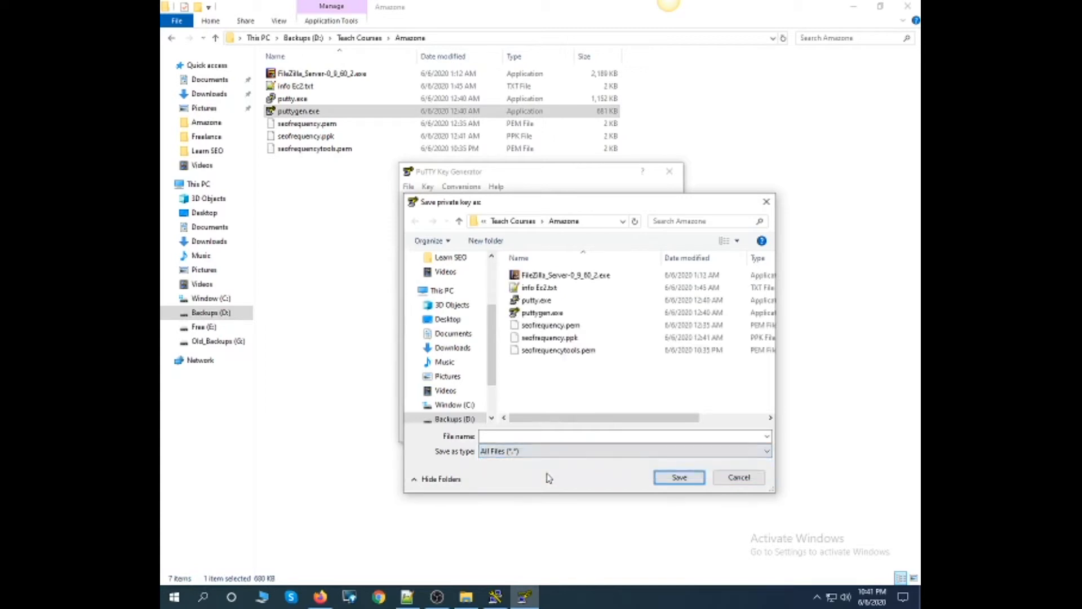
{"action": "left_click", "coordinate": [564, 350]}
{"action": "left_click", "coordinate": [576, 437]}
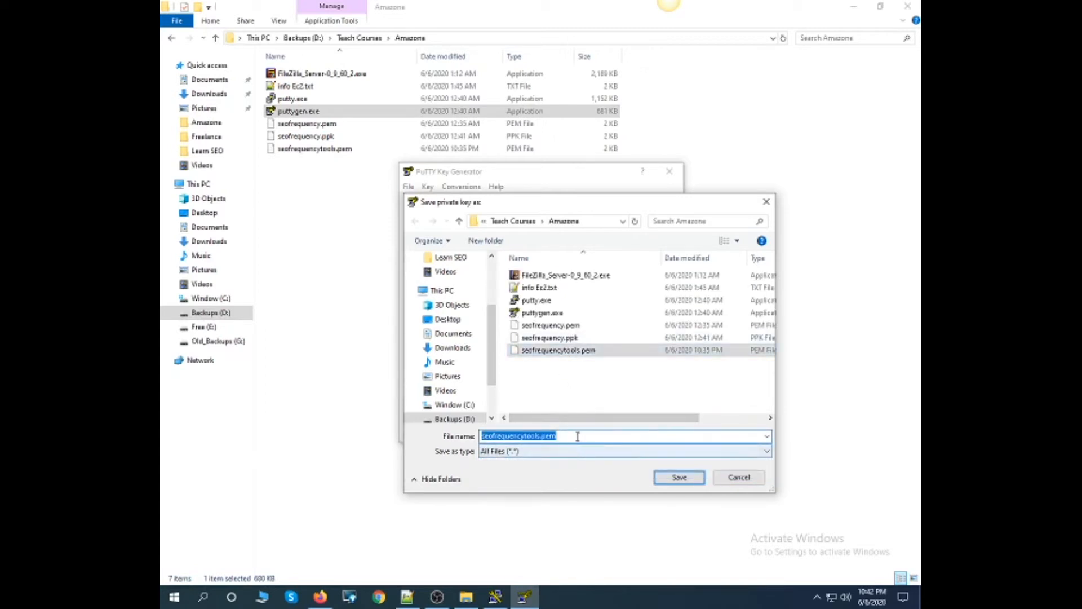
{"action": "left_click", "coordinate": [578, 438]}
{"action": "key", "text": "BackSpace"}
{"action": "key", "text": "BackSpace"}
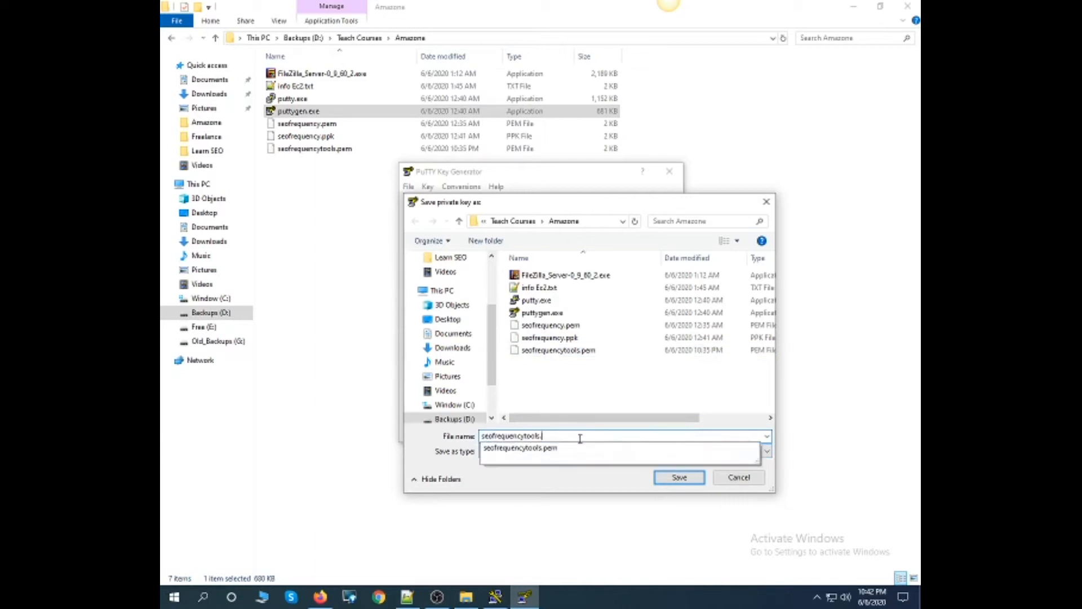
{"action": "left_click", "coordinate": [590, 480]}
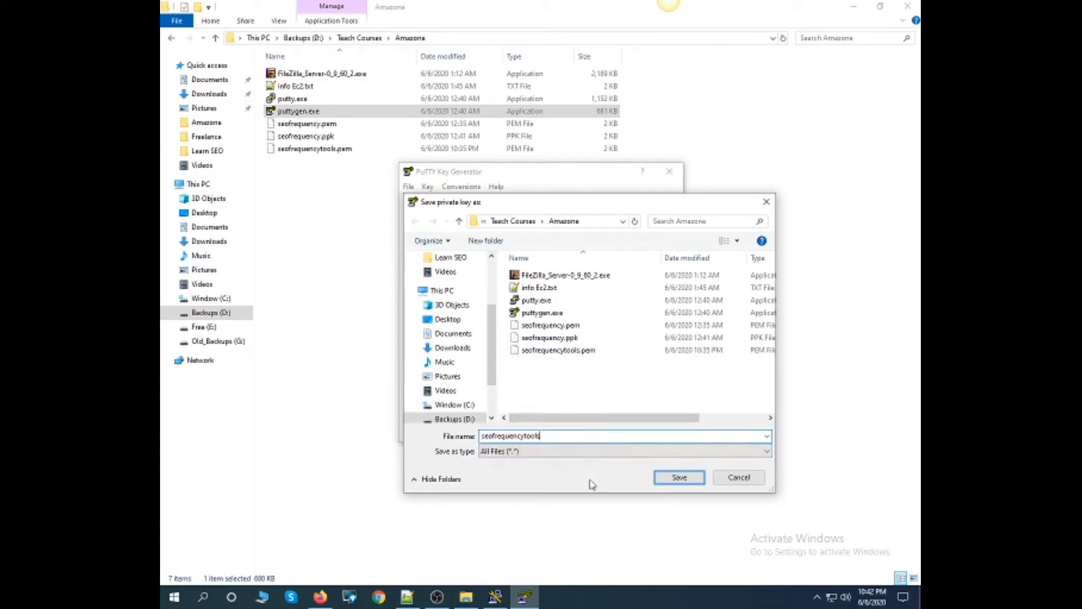
{"action": "left_click", "coordinate": [677, 478]}
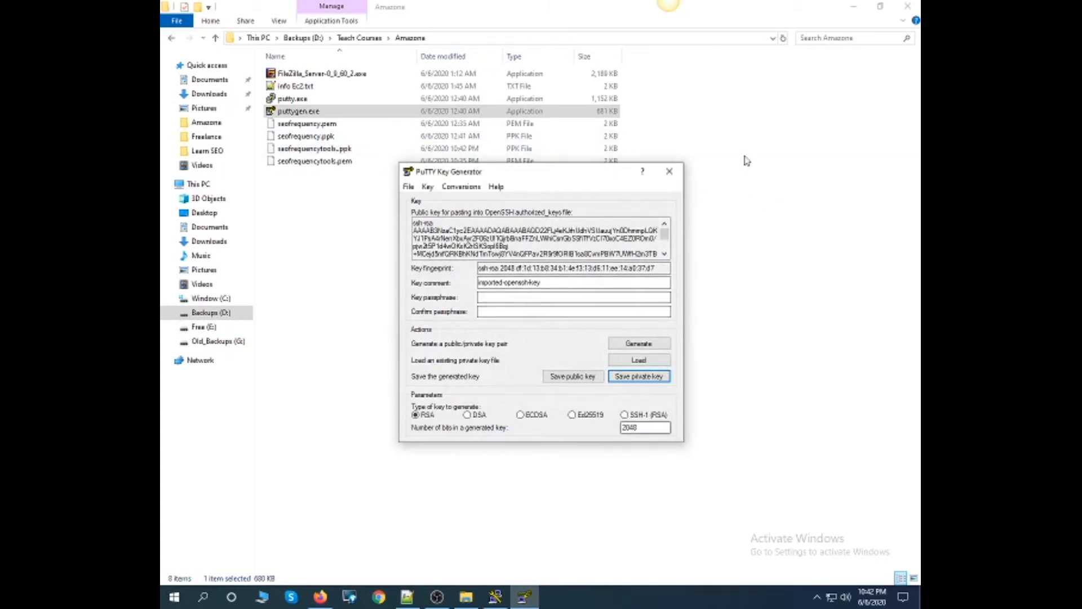
{"action": "left_click", "coordinate": [669, 171]}
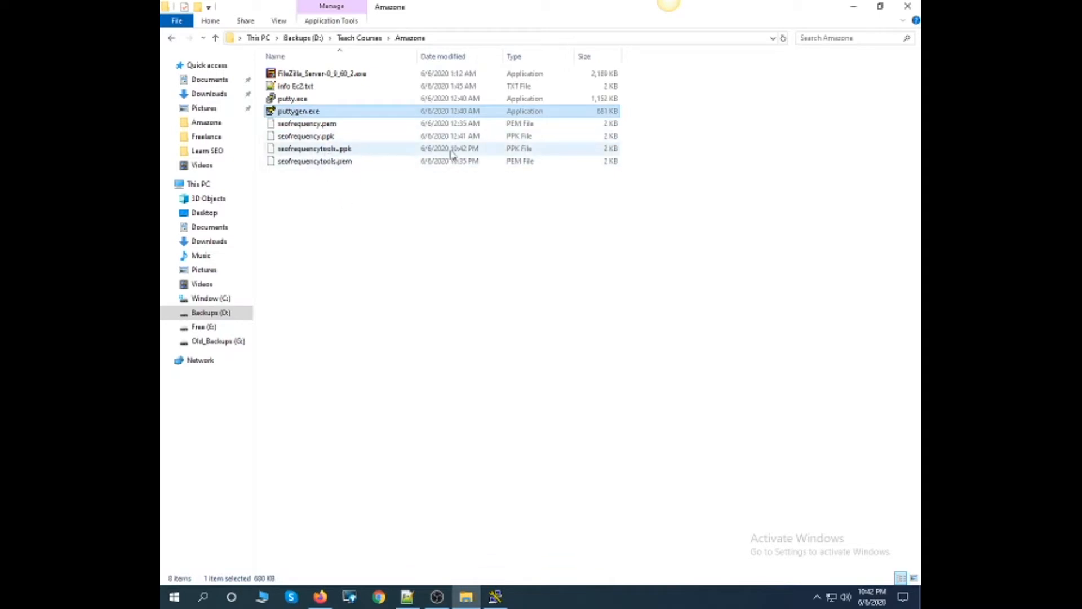
- Rename the newly saved private key file to seofrequencytools.ppk, removing the extra dot
{"action": "left_click", "coordinate": [333, 149]}
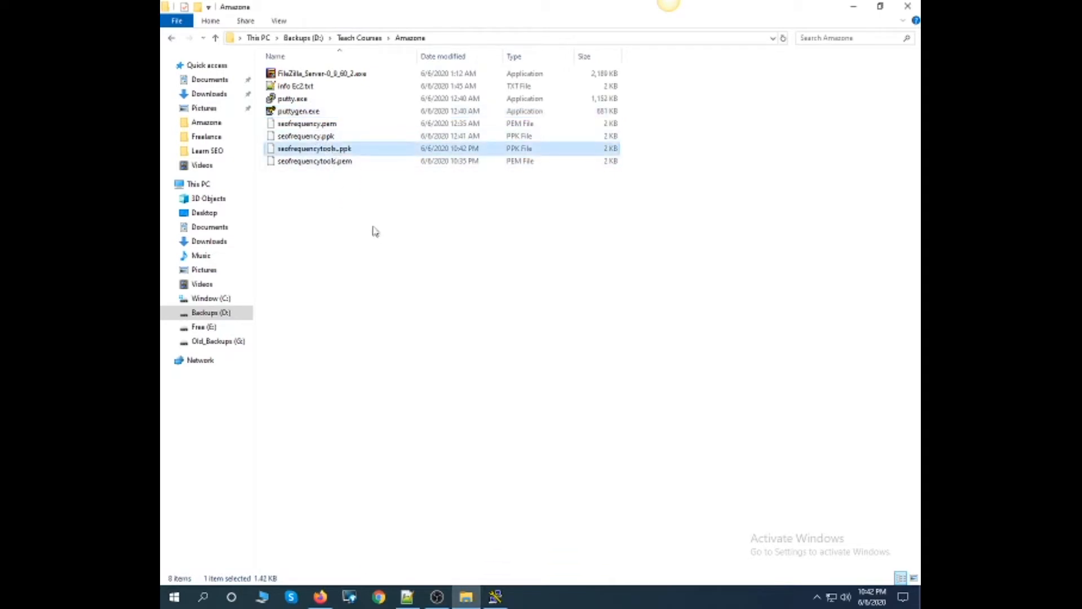
{"action": "key", "text": "F2"}
{"action": "key", "text": "Right"}
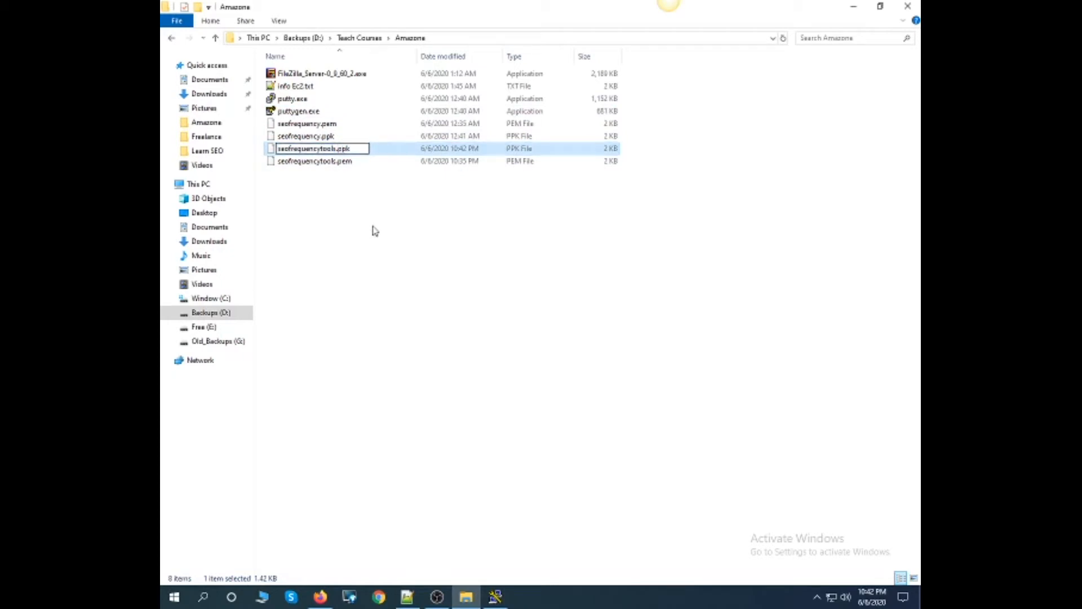
{"action": "key", "text": "Return"}
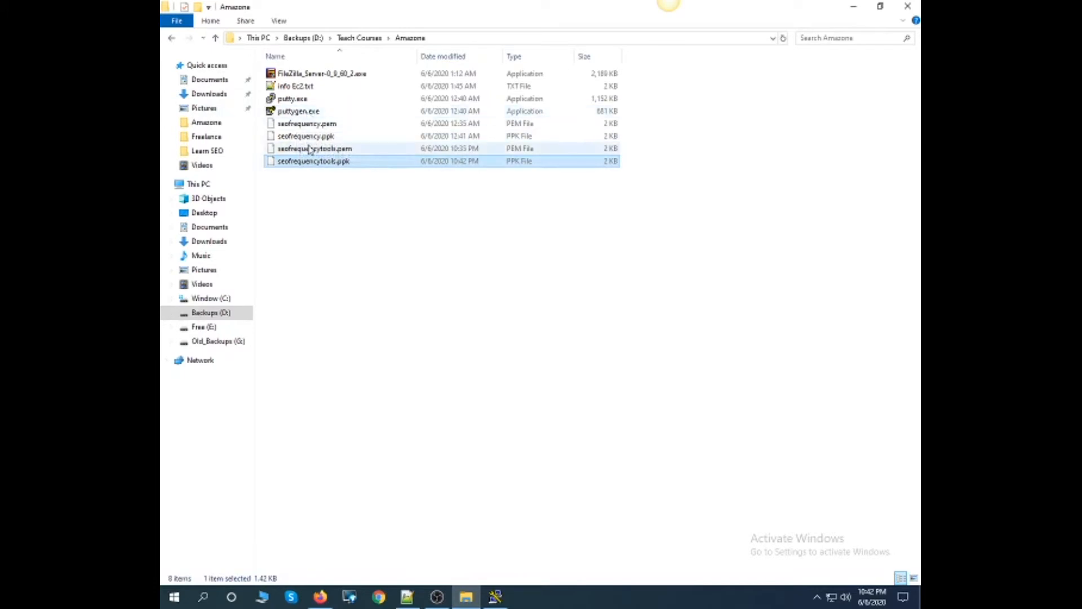
- Run putty.exe and set its host name to the instance's public DNS, ec2-52-76-90-14.ap-southeast-1.compute.amazonaws.com, copied from the EC2 connection instructions
{"action": "double_click", "coordinate": [292, 99]}
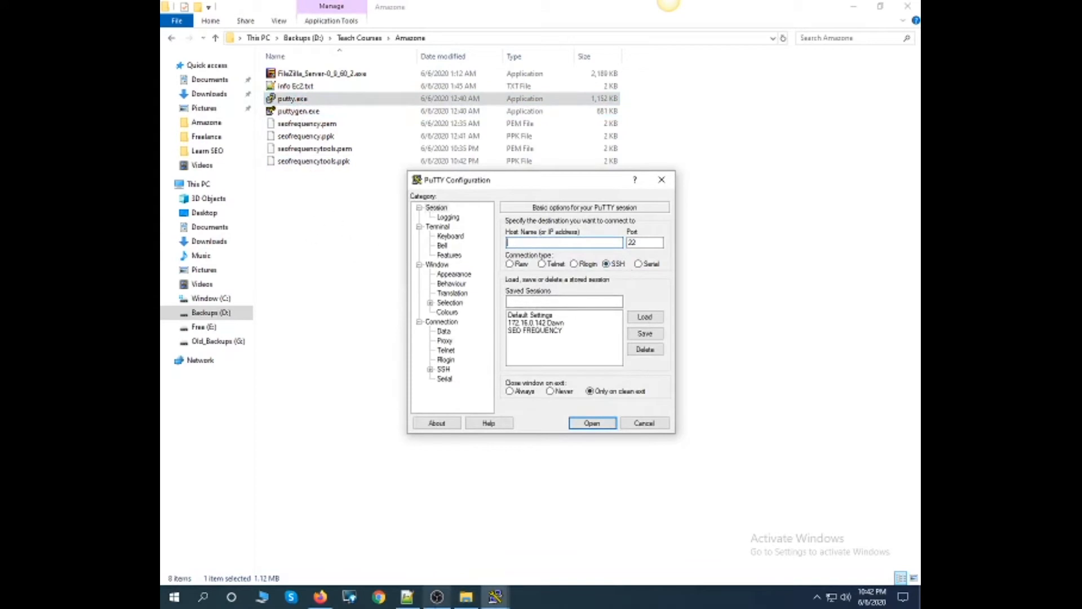
{"action": "left_click", "coordinate": [315, 601]}
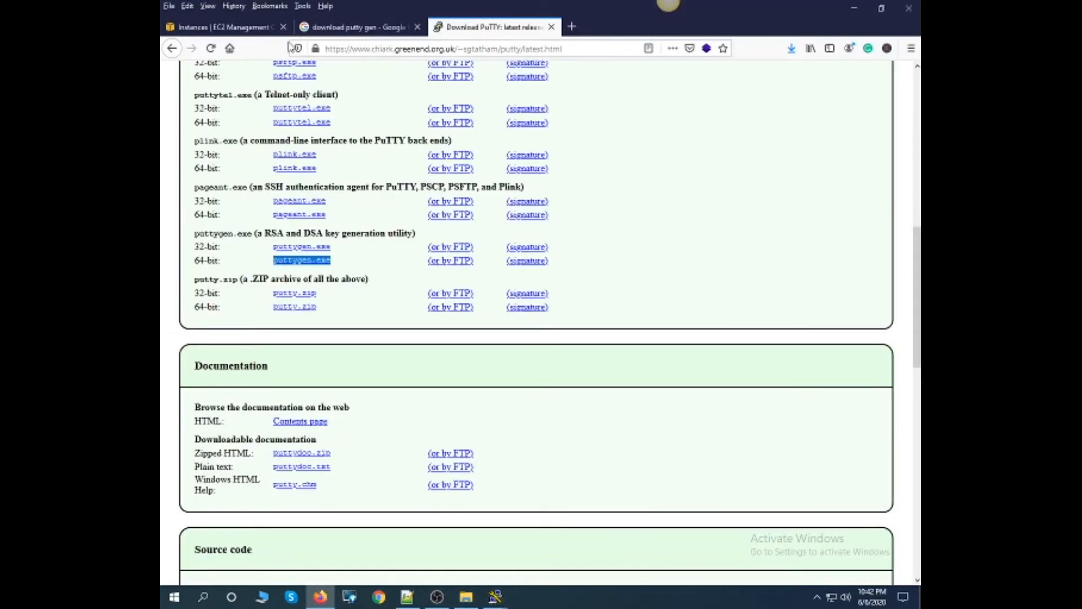
{"action": "left_click", "coordinate": [243, 27]}
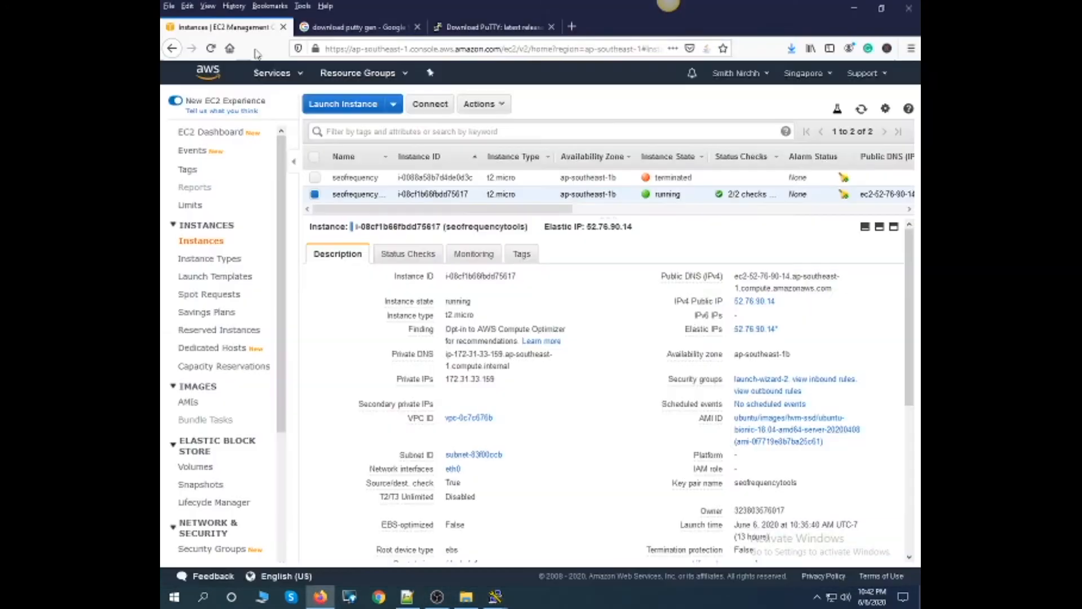
{"action": "left_click", "coordinate": [507, 105]}
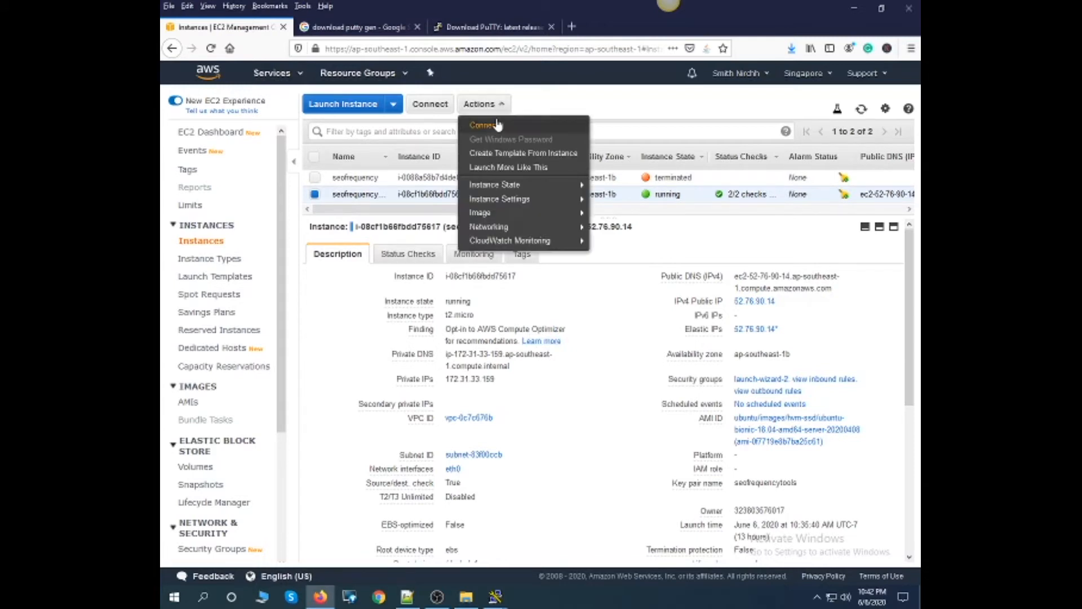
{"action": "left_click", "coordinate": [496, 125]}
{"action": "left_click_drag", "start_coordinate": [680, 371], "coordinate": [430, 367]}
{"action": "key", "text": "ctrl+c"}
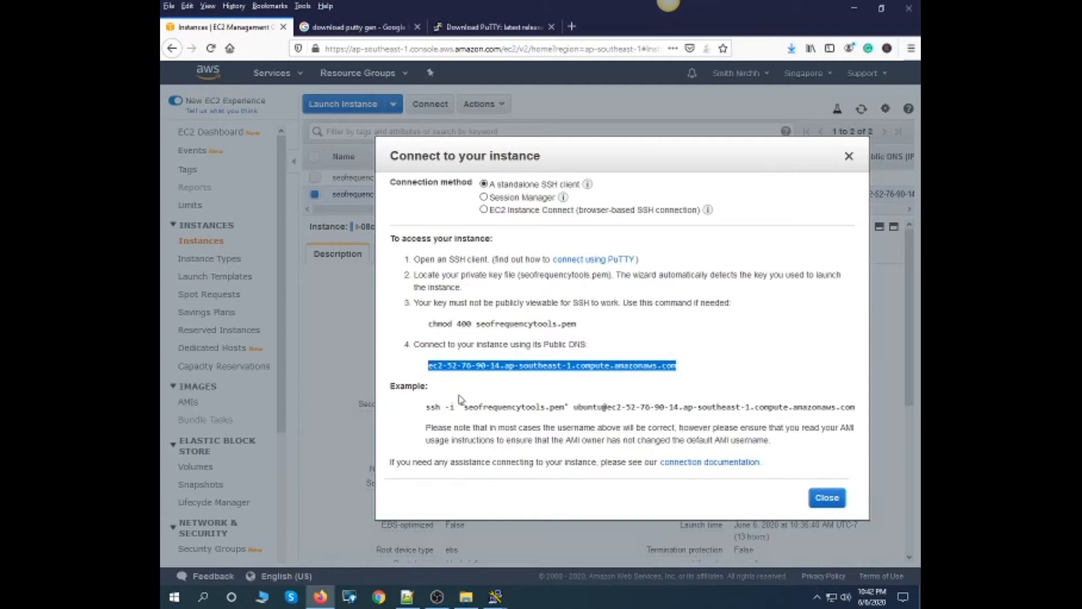
{"action": "left_click", "coordinate": [494, 597]}
{"action": "key", "text": "ctrl+v"}
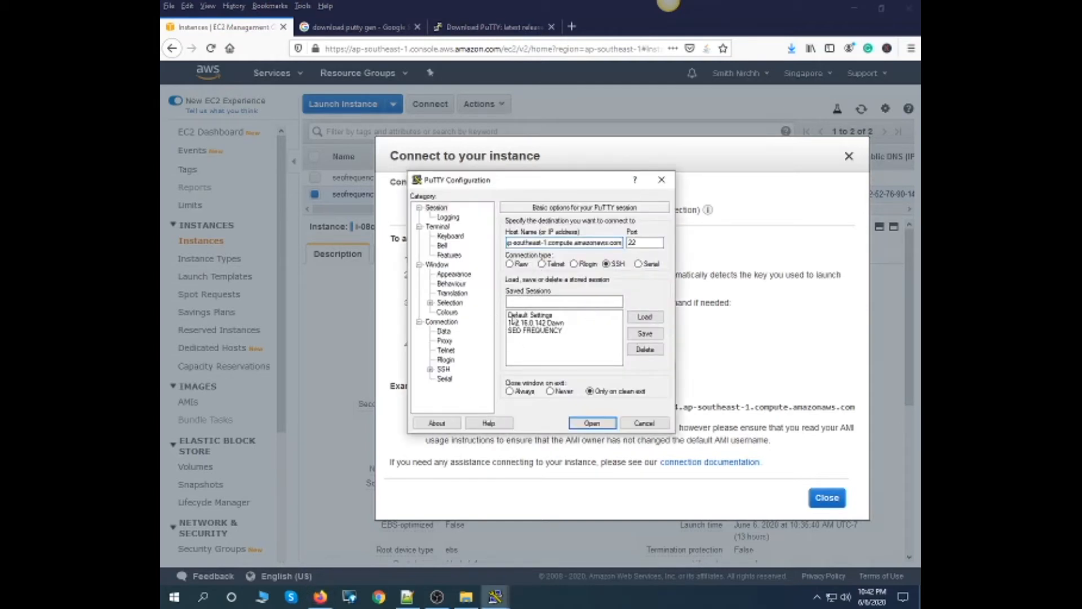
- Set seofrequencytools.ppk as the SSH authentication private key and open the connection to the instance
{"action": "left_click", "coordinate": [431, 370]}
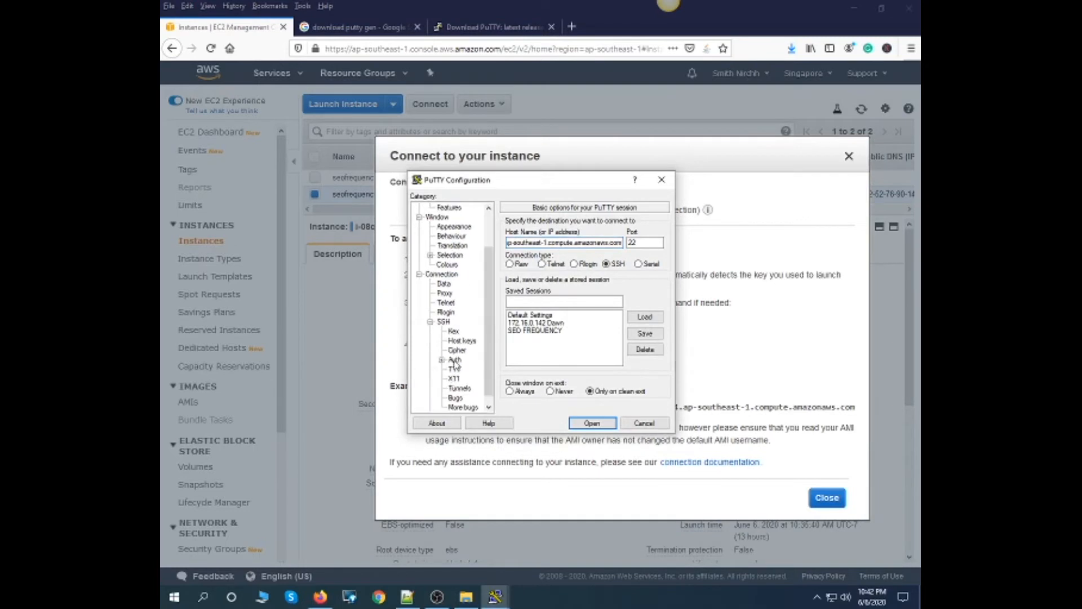
{"action": "left_click", "coordinate": [455, 359]}
{"action": "left_click", "coordinate": [648, 345]}
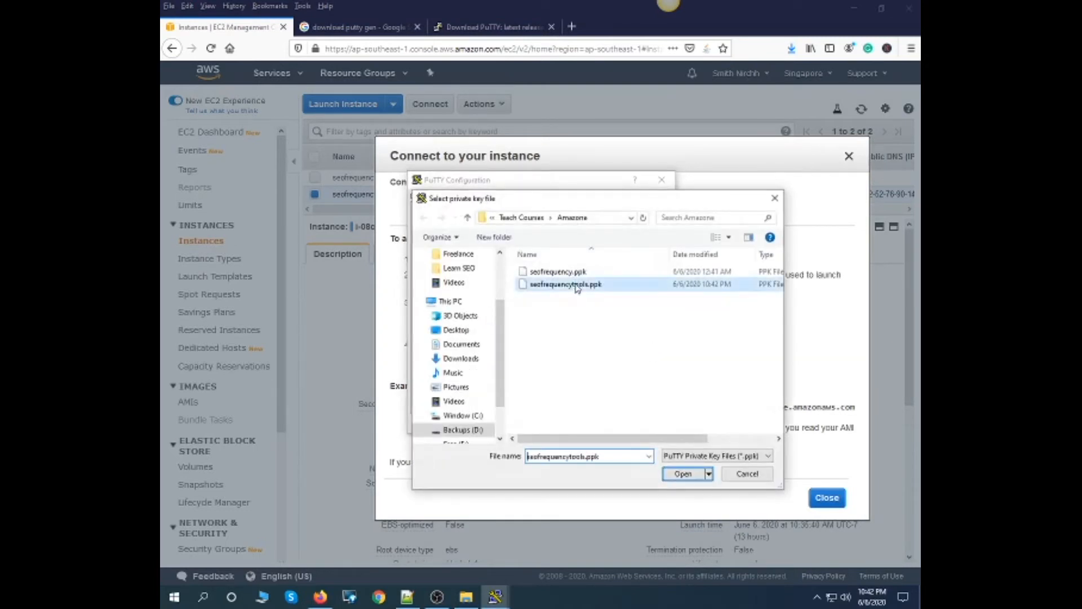
{"action": "double_click", "coordinate": [576, 285]}
{"action": "left_click", "coordinate": [589, 424]}
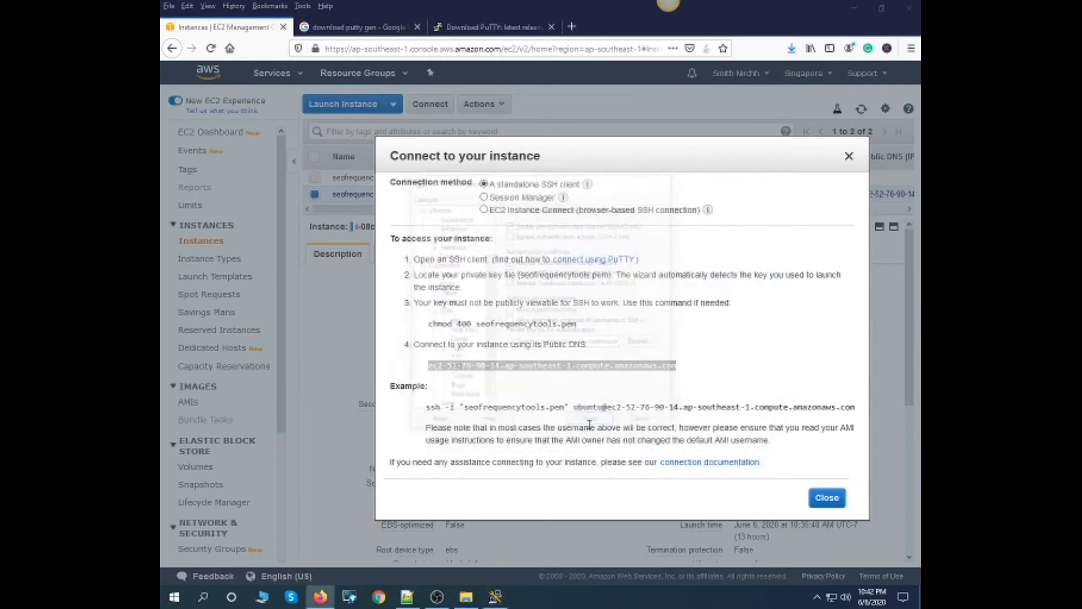
{"action": "left_click", "coordinate": [487, 375]}
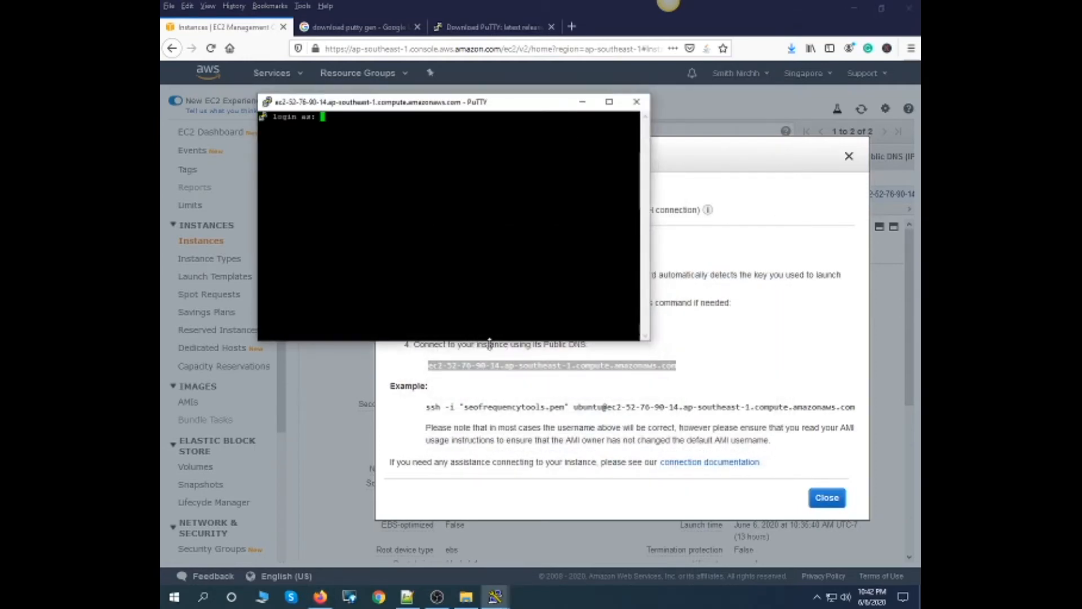
- Maximize the terminal session, log in as ubuntu, and clear the screen
{"action": "left_click", "coordinate": [608, 102]}
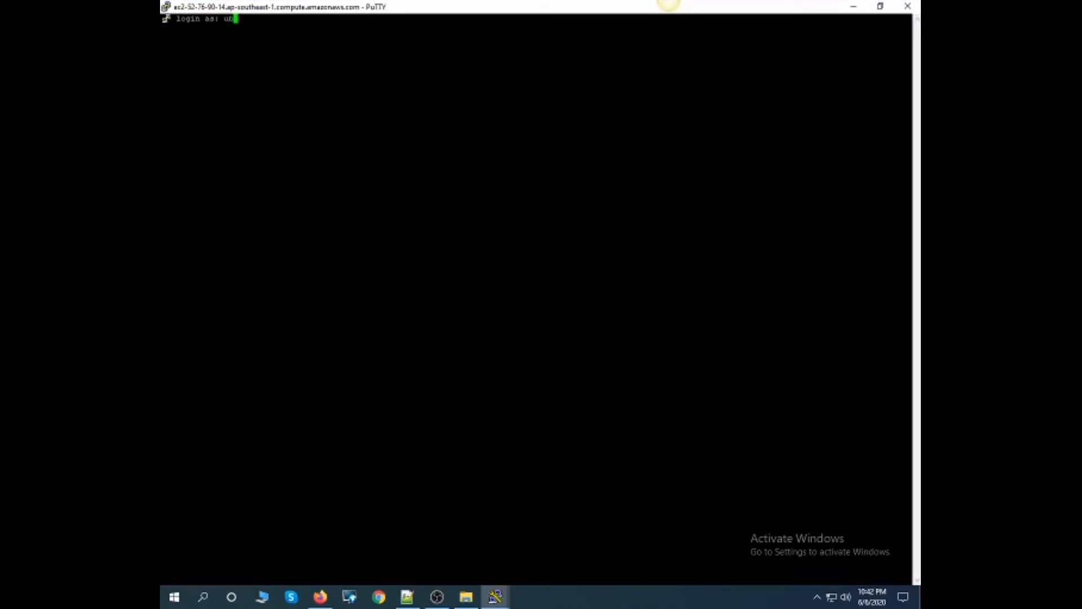
{"action": "type", "text": "ubuntu"}
{"action": "key", "text": "Return"}
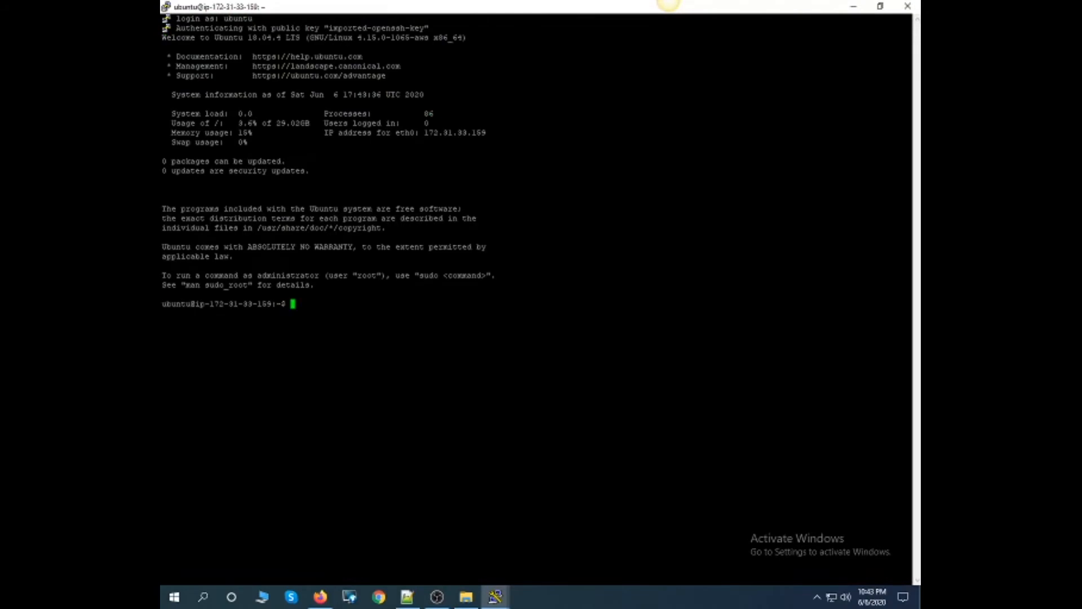
{"action": "type", "text": "clear"}
{"action": "key", "text": "Return"}
{"action": "key", "text": "alt+Tab"}
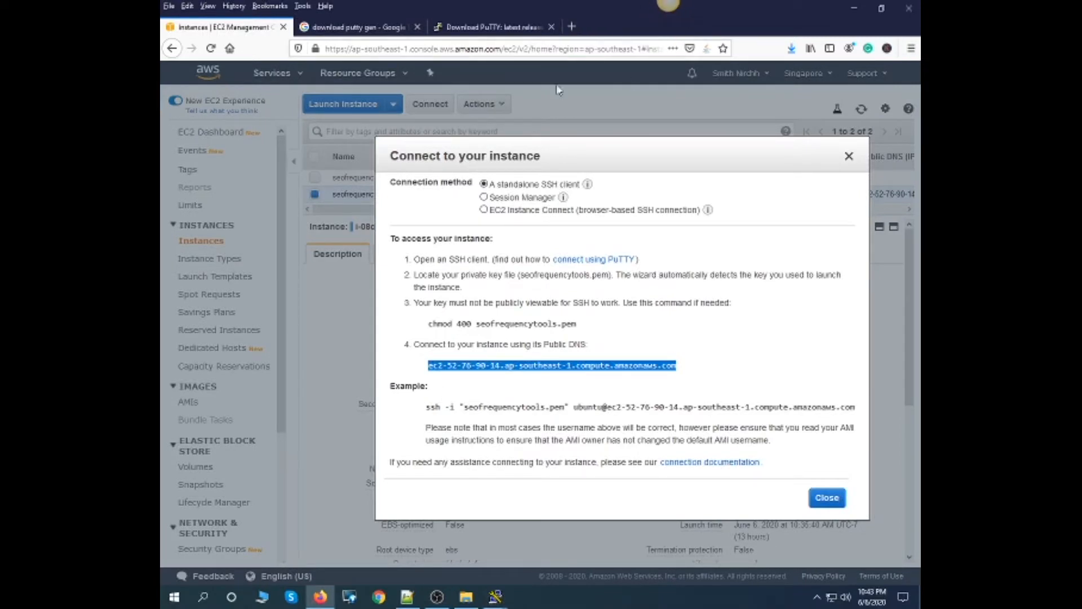
{"action": "left_click", "coordinate": [407, 598]}
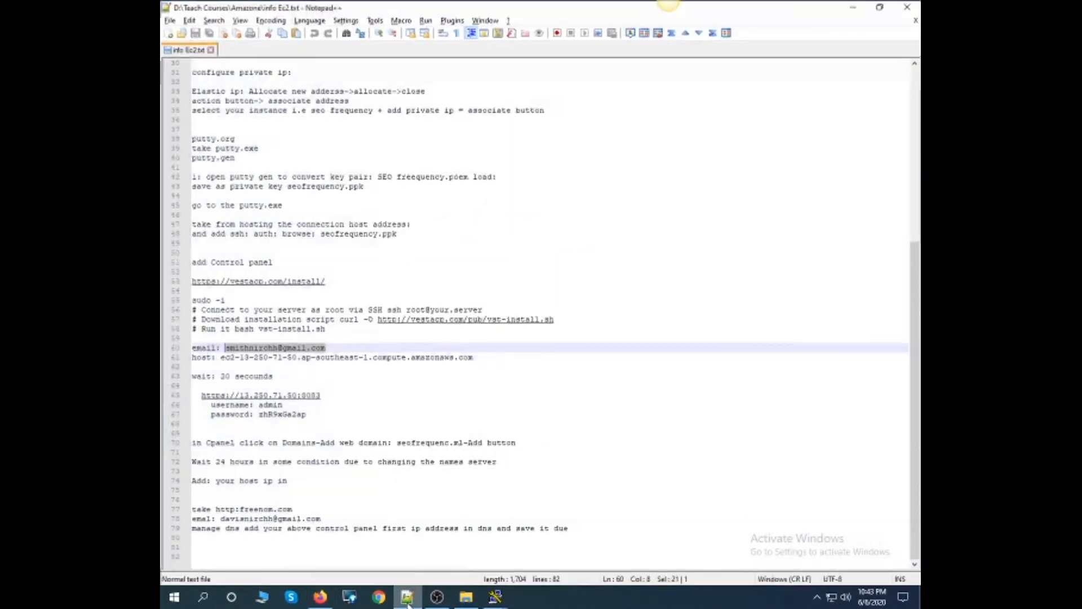
{"action": "left_click_drag", "start_coordinate": [329, 281], "coordinate": [190, 284]}
{"action": "key", "text": "ctrl+c"}
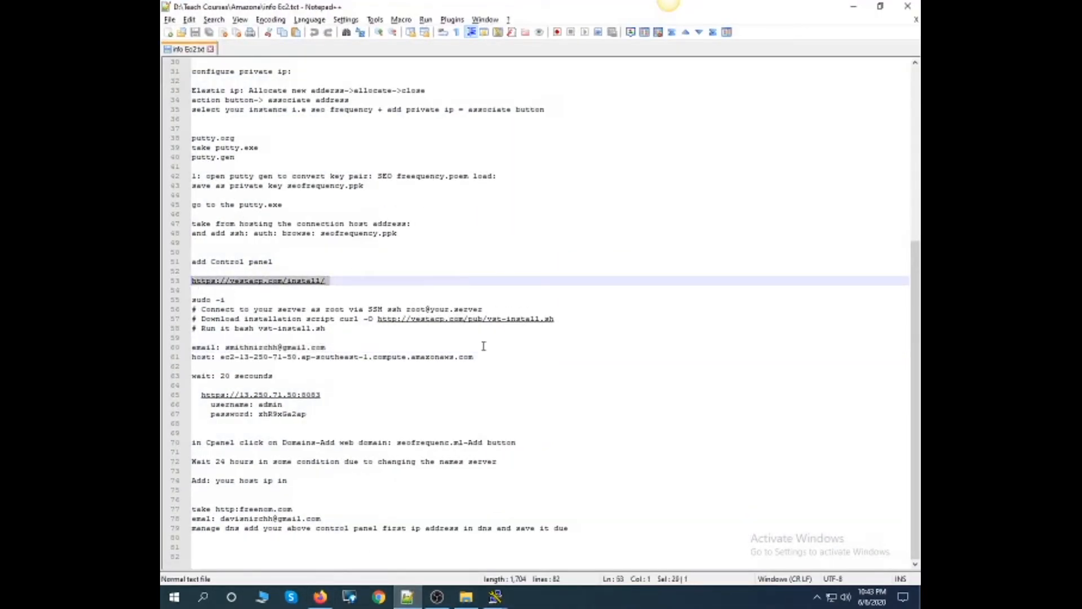
{"action": "key", "text": "alt+Tab"}
{"action": "left_click", "coordinate": [572, 27]}
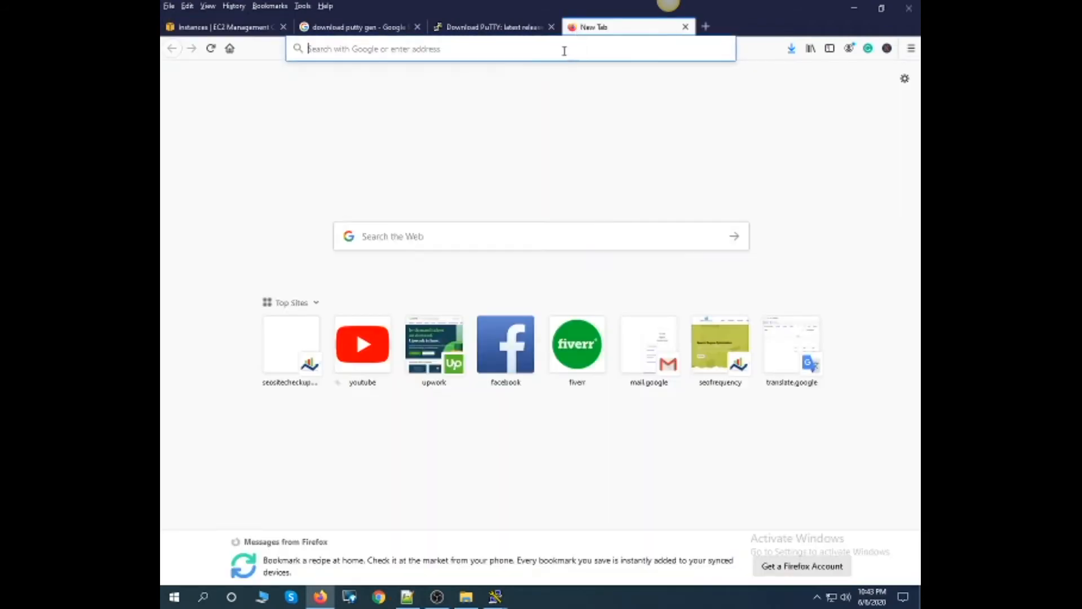
{"action": "key", "text": "ctrl+v"}
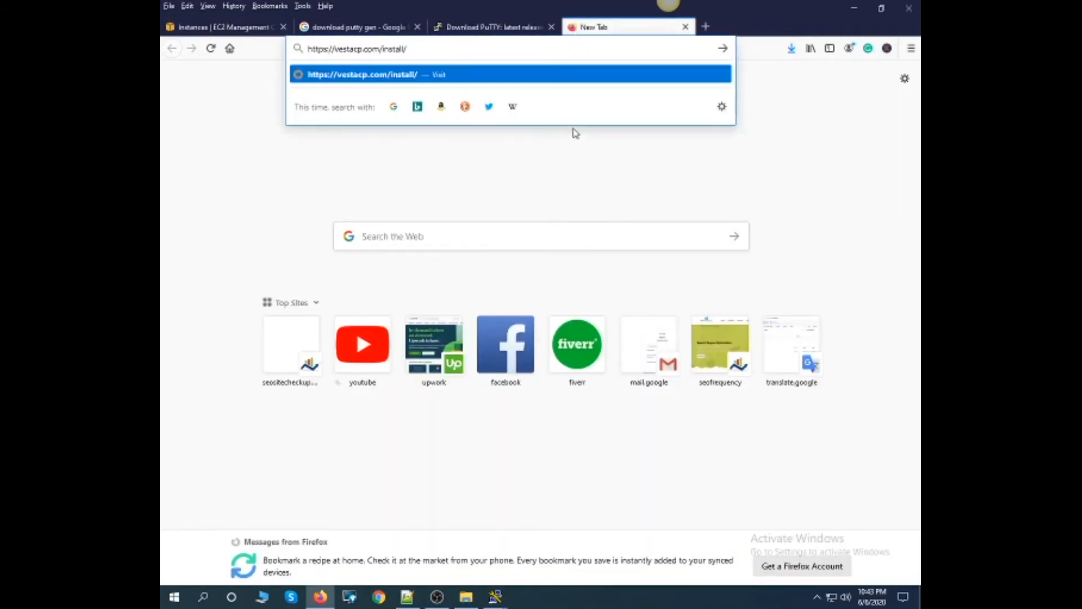
{"action": "key", "text": "Return"}
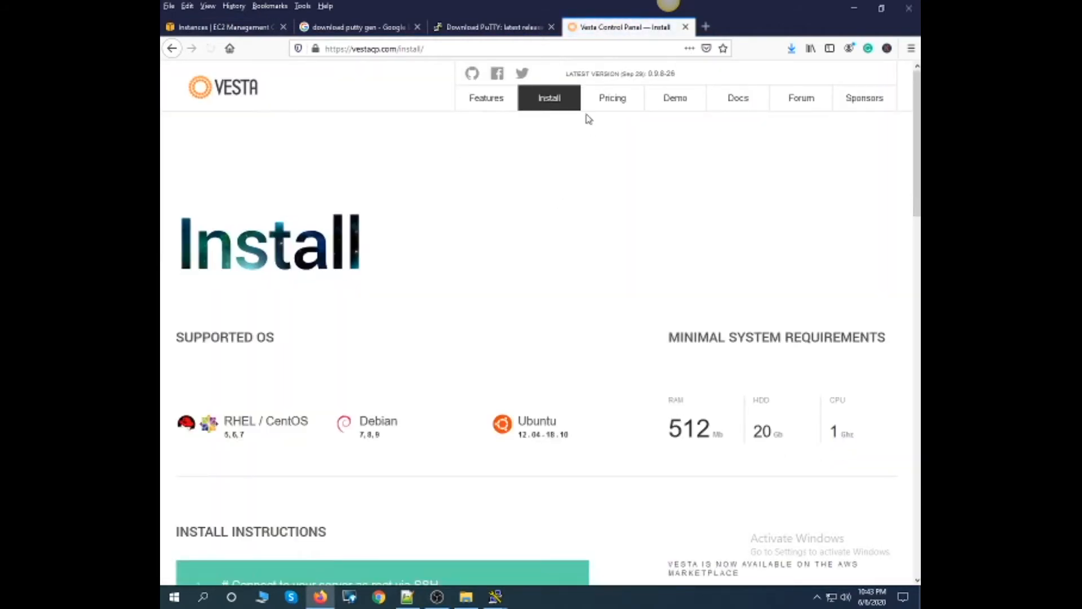
- Look over Vesta's install instructions and its Features page, examining the supported web, mail, database and FTP services
{"action": "scroll", "coordinate": [371, 206], "scroll_direction": "down", "scroll_amount": 5}
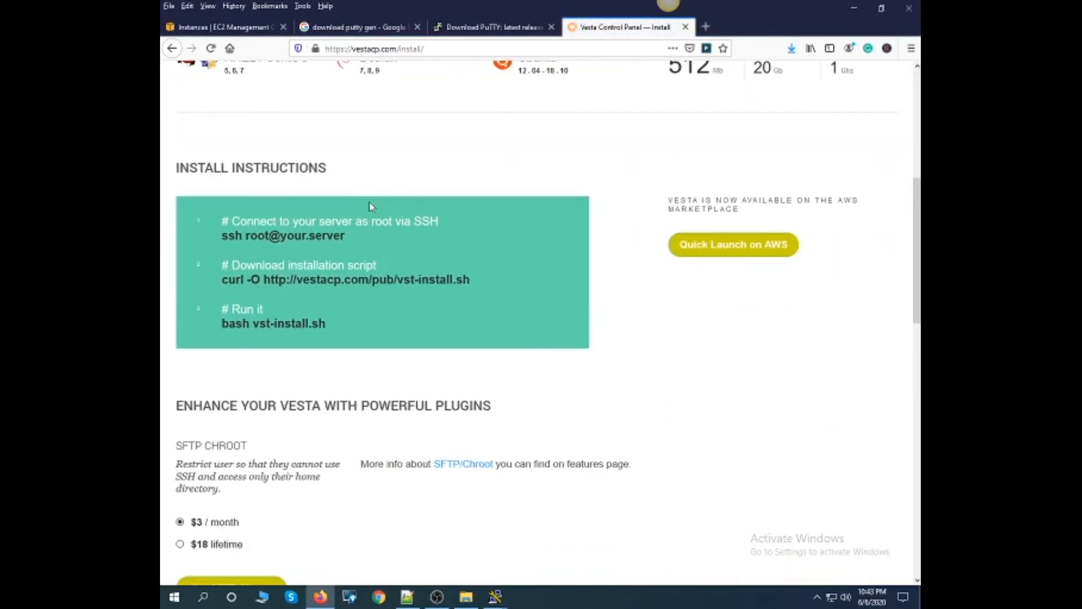
{"action": "scroll", "coordinate": [372, 205], "scroll_direction": "up", "scroll_amount": 5}
{"action": "left_click", "coordinate": [496, 100]}
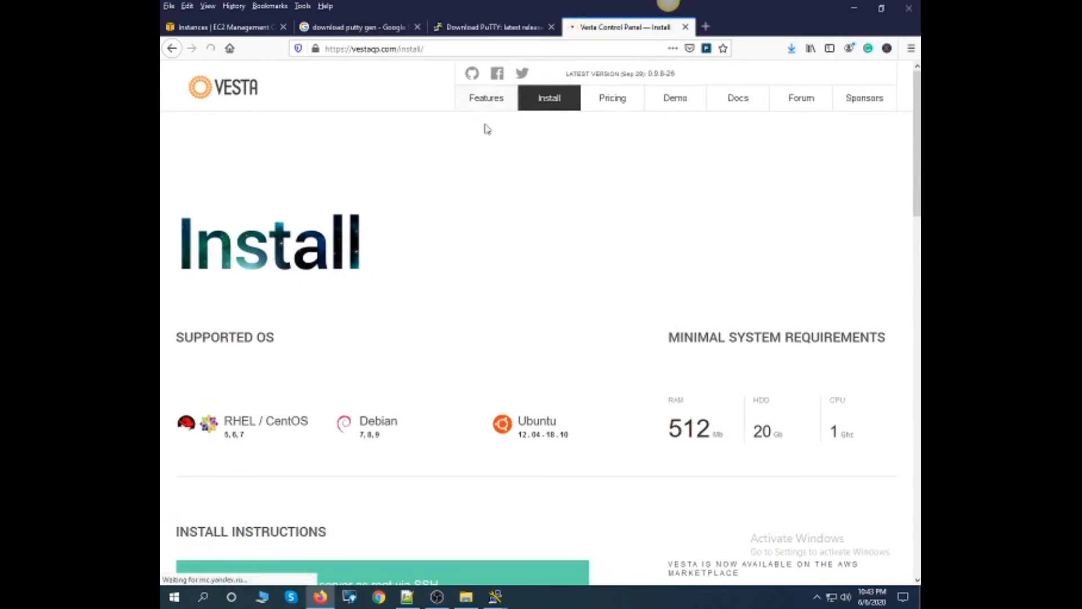
{"action": "scroll", "coordinate": [487, 146], "scroll_direction": "down", "scroll_amount": 8}
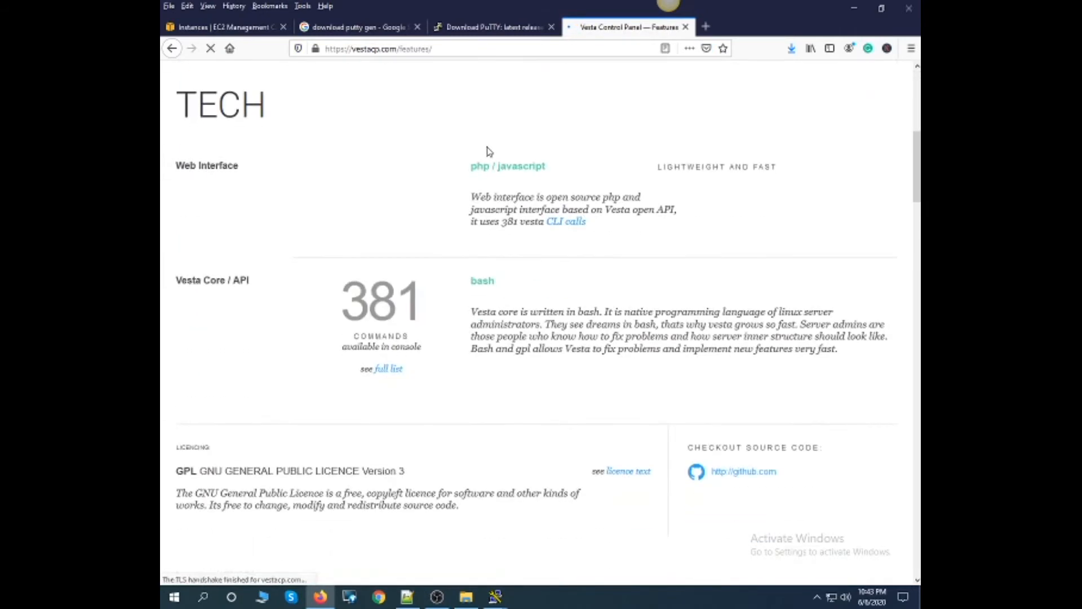
{"action": "scroll", "coordinate": [488, 148], "scroll_direction": "down", "scroll_amount": 7}
{"action": "left_click_drag", "start_coordinate": [224, 106], "coordinate": [387, 363]}
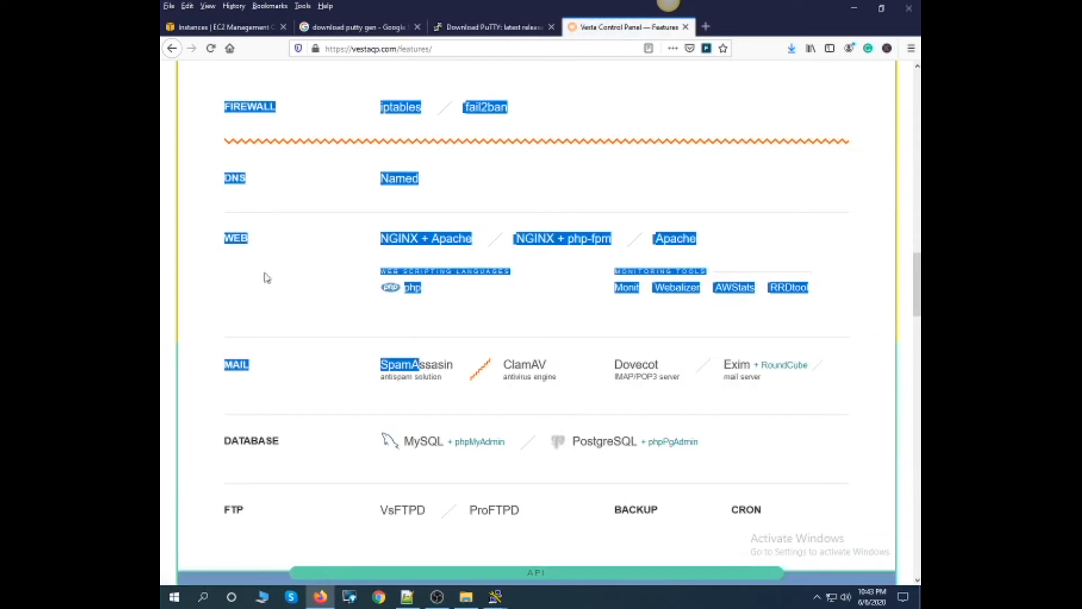
{"action": "left_click", "coordinate": [258, 243]}
{"action": "left_click_drag", "start_coordinate": [258, 243], "coordinate": [188, 244]}
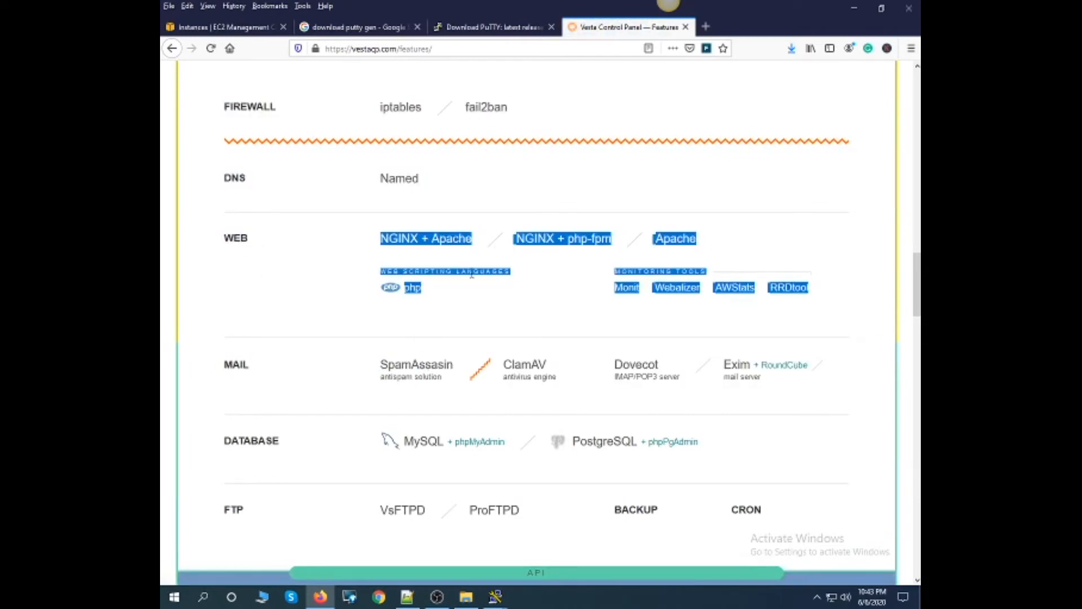
{"action": "scroll", "coordinate": [480, 281], "scroll_direction": "down", "scroll_amount": 1}
{"action": "left_click", "coordinate": [667, 200]}
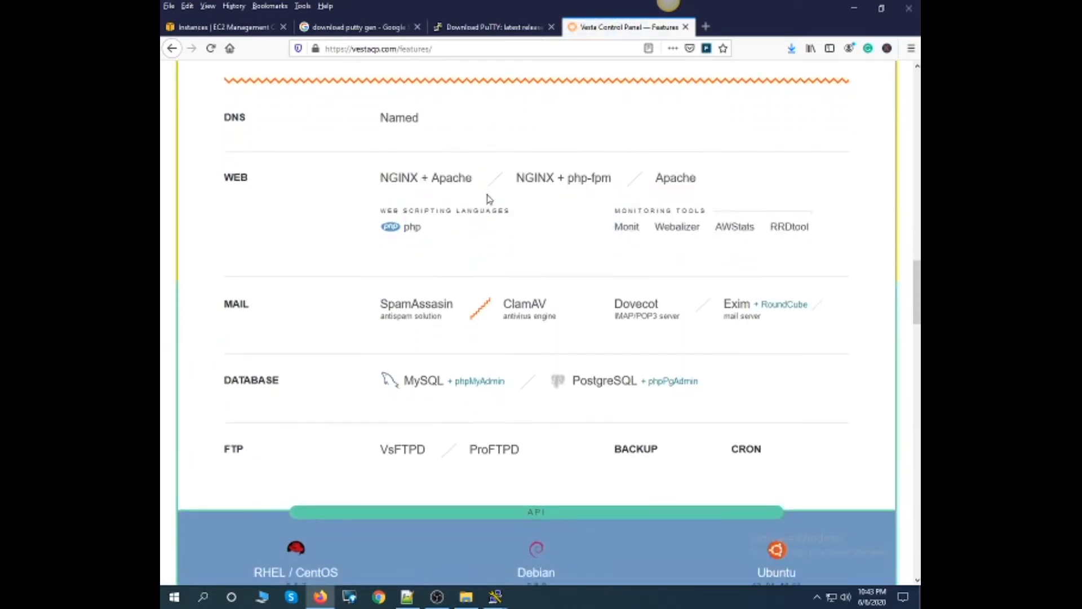
{"action": "scroll", "coordinate": [525, 295], "scroll_direction": "down", "scroll_amount": 2}
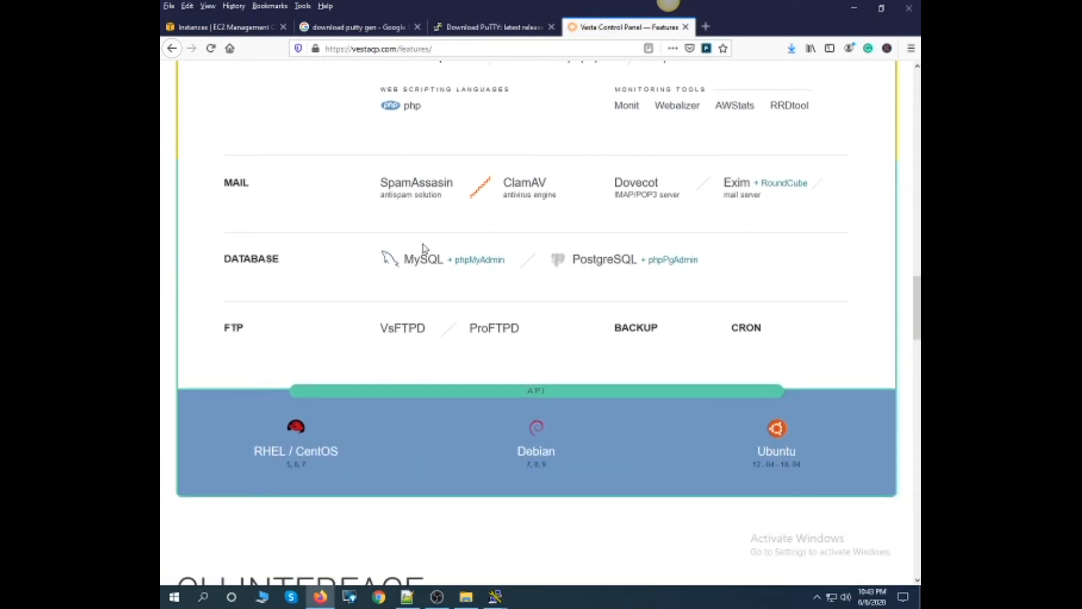
{"action": "left_click_drag", "start_coordinate": [699, 260], "coordinate": [647, 259]}
{"action": "scroll", "coordinate": [483, 285], "scroll_direction": "down", "scroll_amount": 1}
{"action": "scroll", "coordinate": [484, 288], "scroll_direction": "down", "scroll_amount": 10}
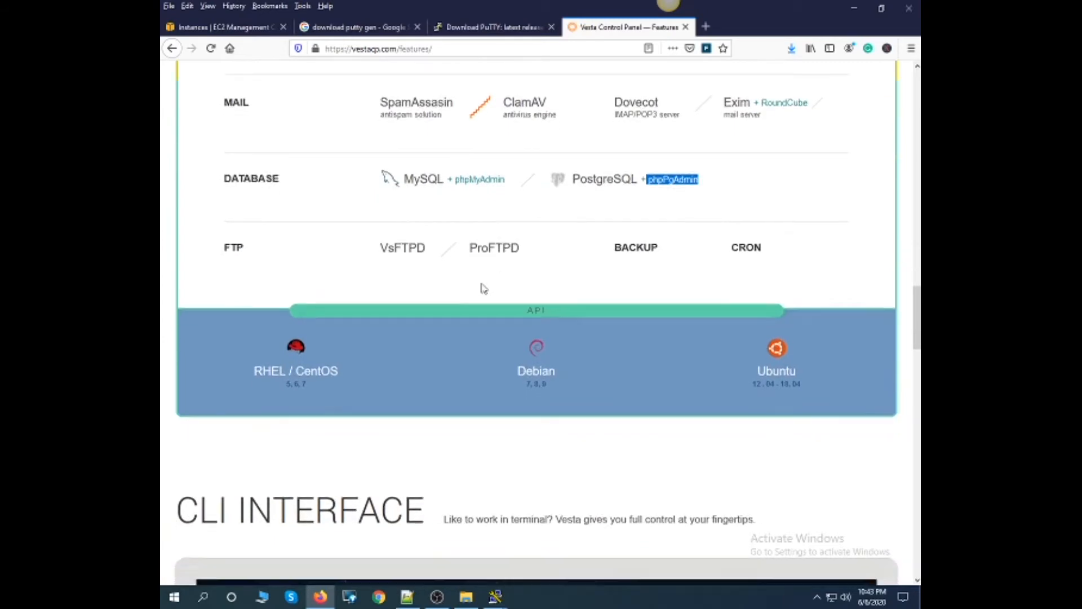
{"action": "scroll", "coordinate": [493, 288], "scroll_direction": "up", "scroll_amount": 3}
{"action": "scroll", "coordinate": [492, 288], "scroll_direction": "up", "scroll_amount": 15}
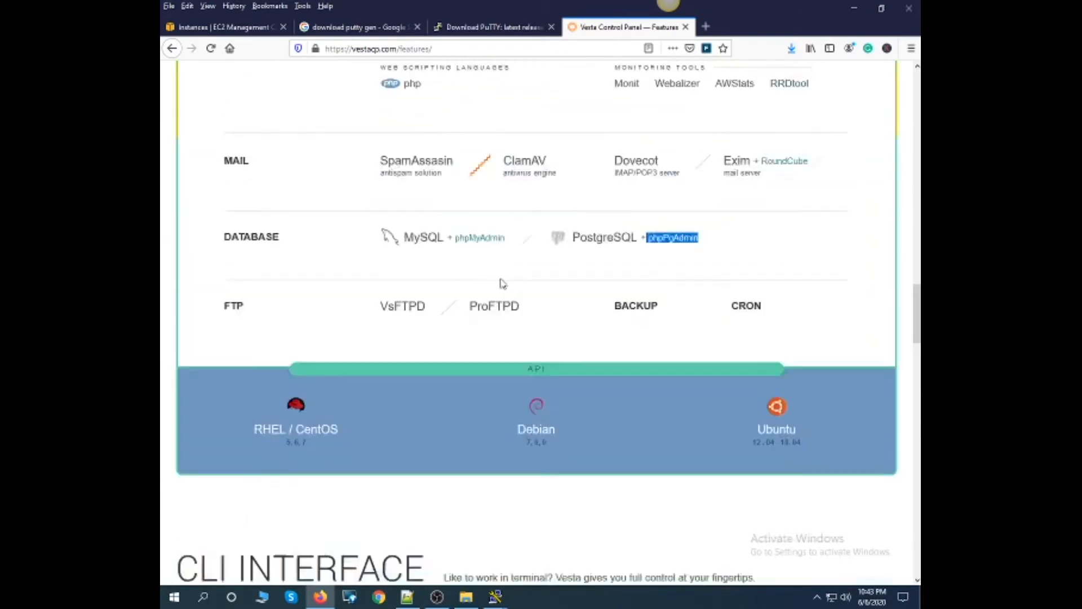
- Return to the Vesta Install page and highlight the first install instruction about connecting as root via SSH
{"action": "left_click", "coordinate": [549, 101]}
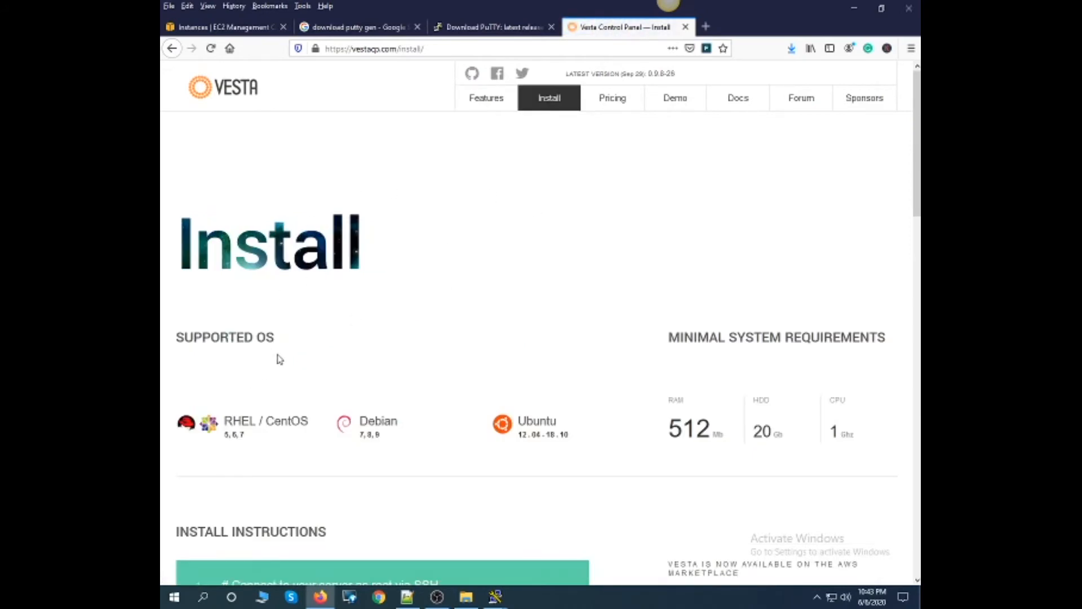
{"action": "scroll", "coordinate": [278, 355], "scroll_direction": "down", "scroll_amount": 3}
{"action": "scroll", "coordinate": [330, 387], "scroll_direction": "down", "scroll_amount": 2}
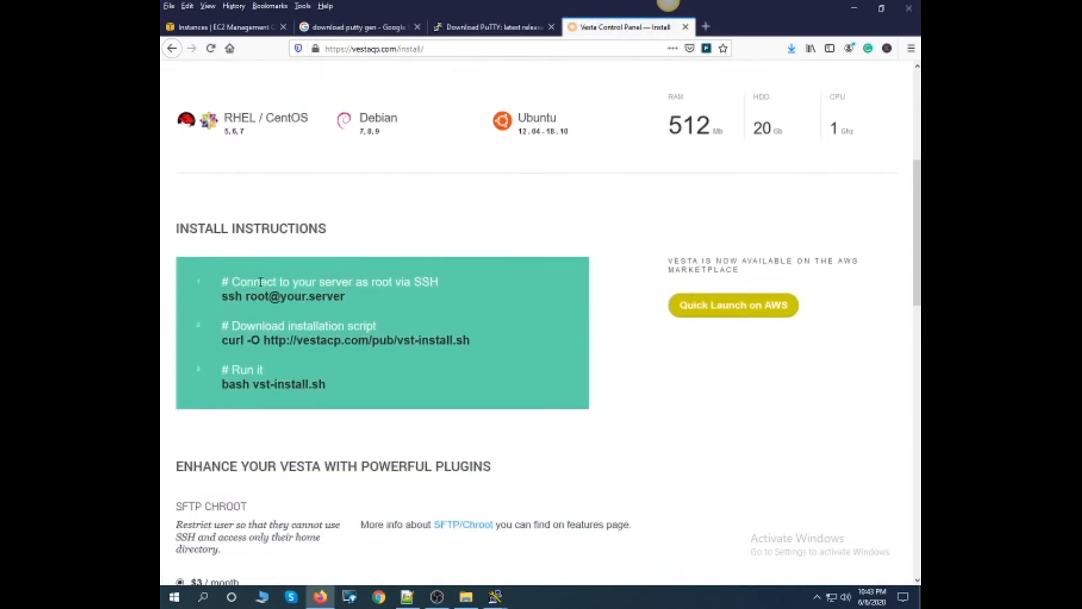
{"action": "left_click_drag", "start_coordinate": [246, 299], "coordinate": [374, 281]}
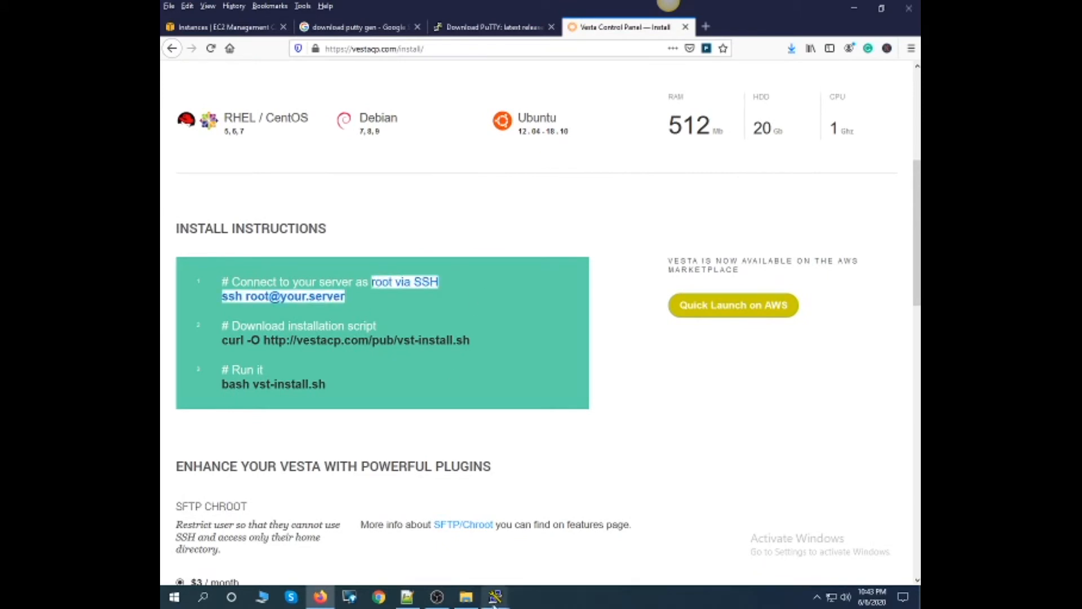
- Switch to the PuTTY session and become root with sudo -i
{"action": "mouse_move", "coordinate": [495, 596]}
{"action": "left_click", "coordinate": [523, 532]}
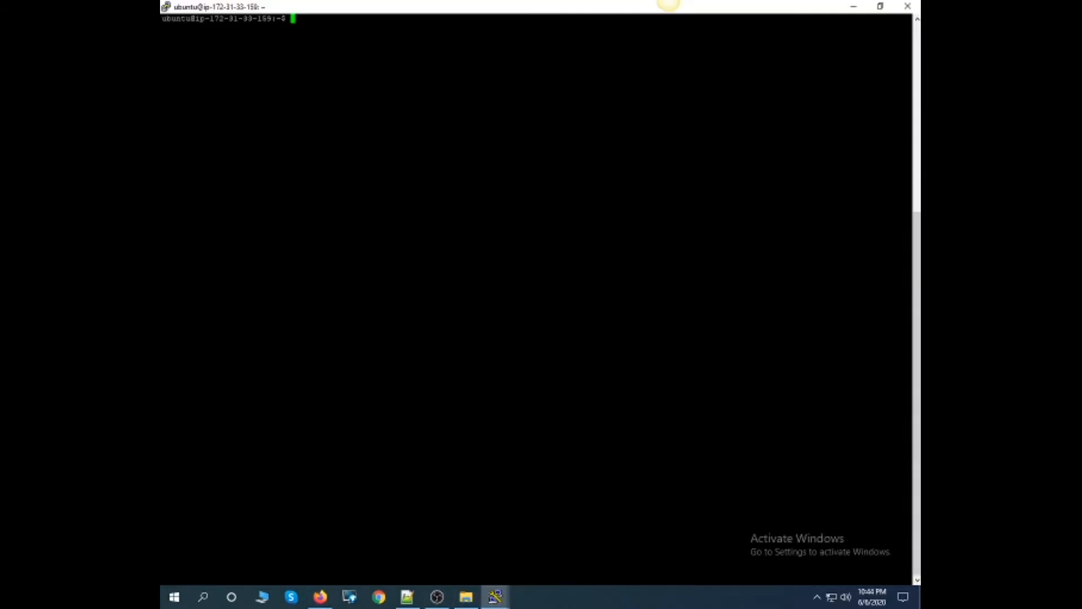
{"action": "type", "text": "sudo -i"}
{"action": "key", "text": "Return"}
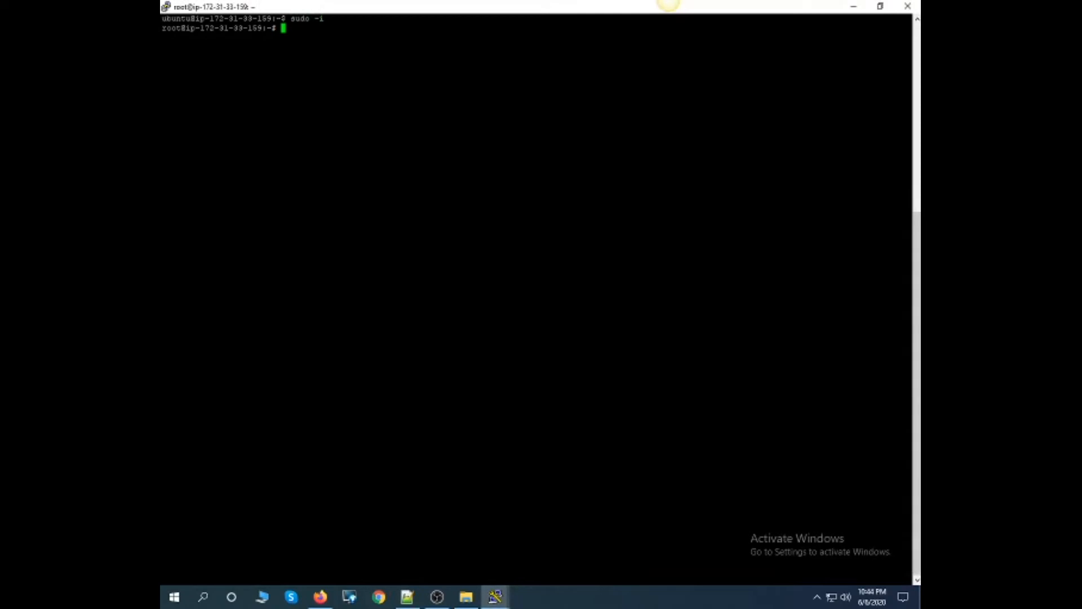
{"action": "left_click_drag", "start_coordinate": [187, 28], "coordinate": [162, 28]}
{"action": "left_click", "coordinate": [321, 596]}
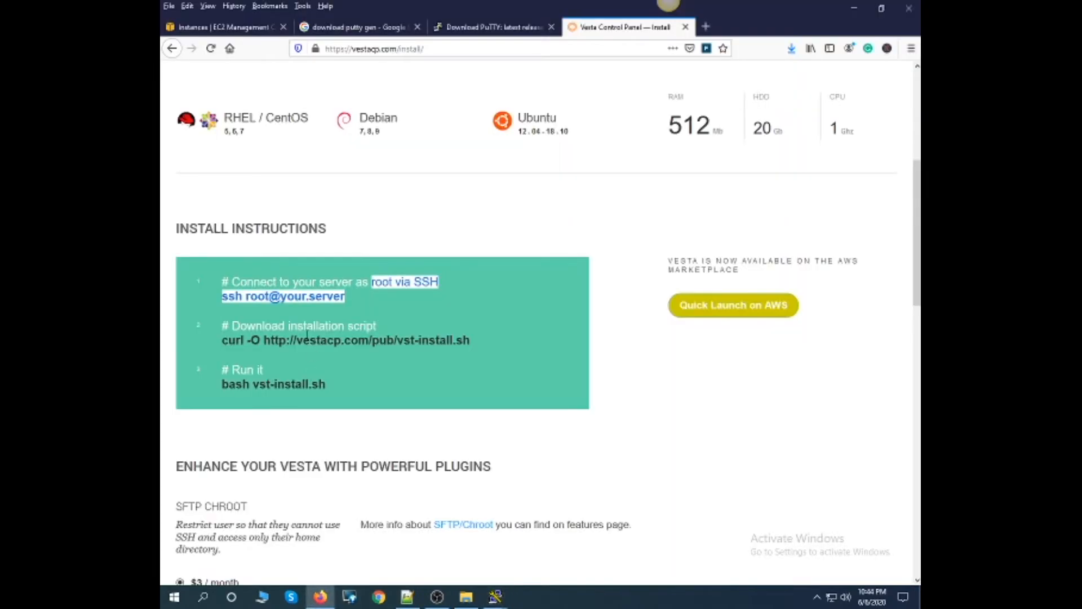
{"action": "left_click", "coordinate": [232, 312]}
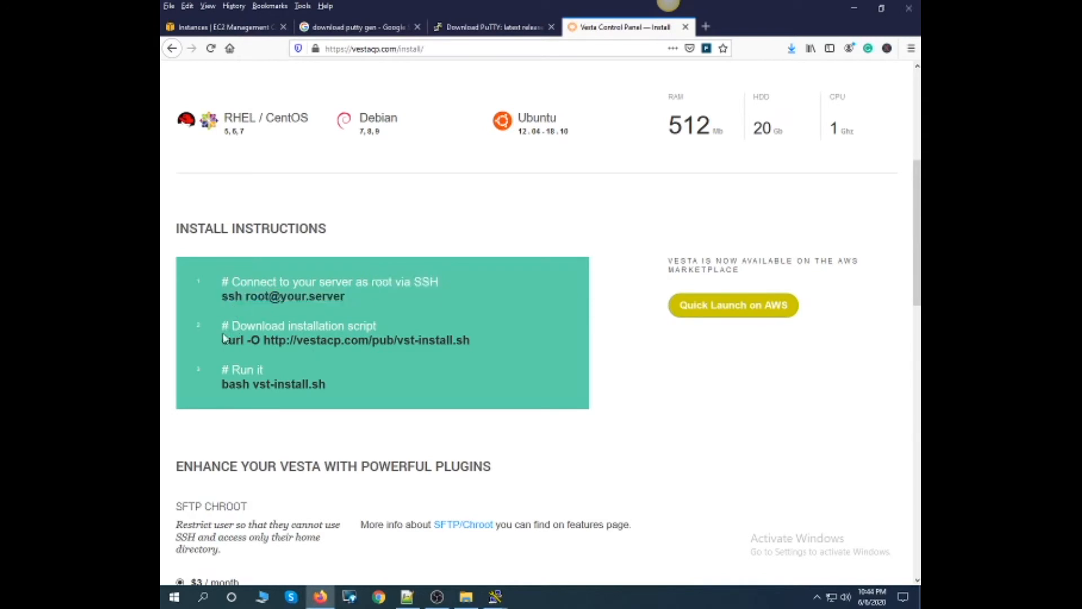
{"action": "left_click_drag", "start_coordinate": [223, 339], "coordinate": [480, 347]}
{"action": "key", "text": "ctrl+c"}
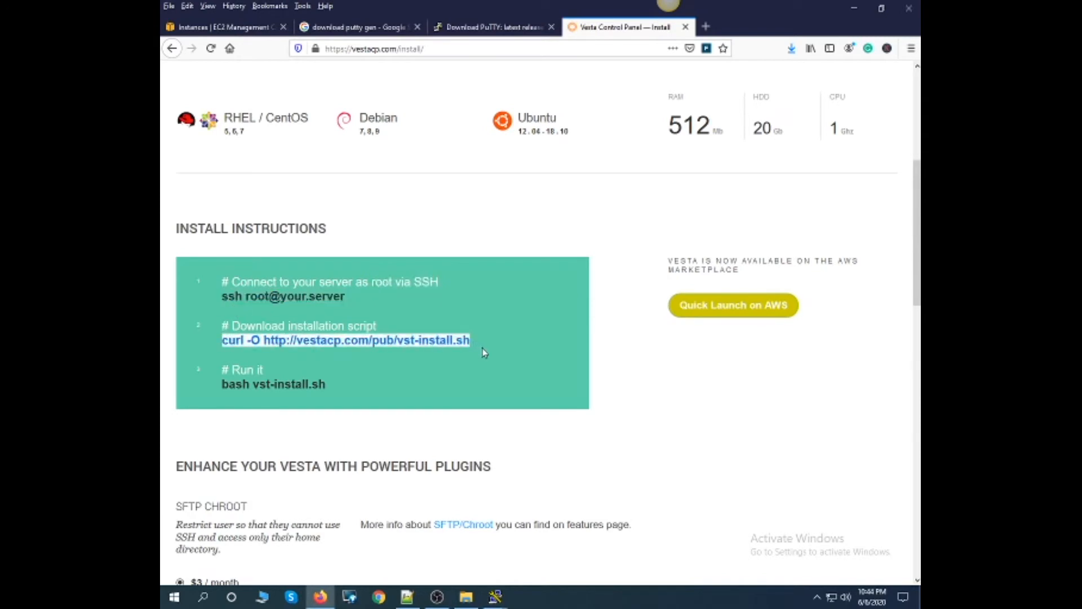
{"action": "left_click", "coordinate": [495, 597]}
{"action": "key", "text": "shift+Insert"}
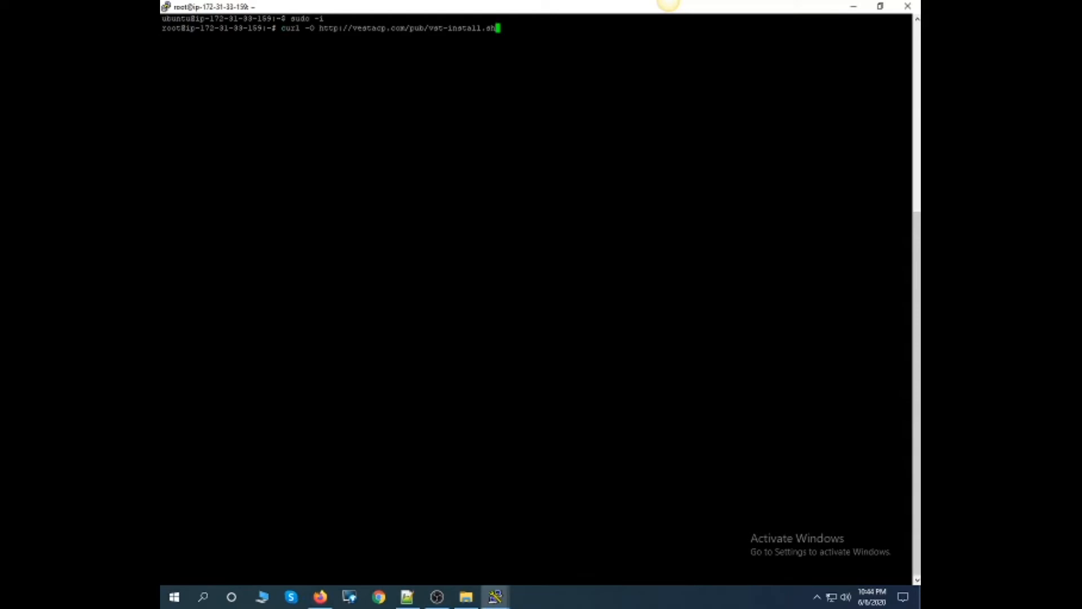
{"action": "key", "text": "Return"}
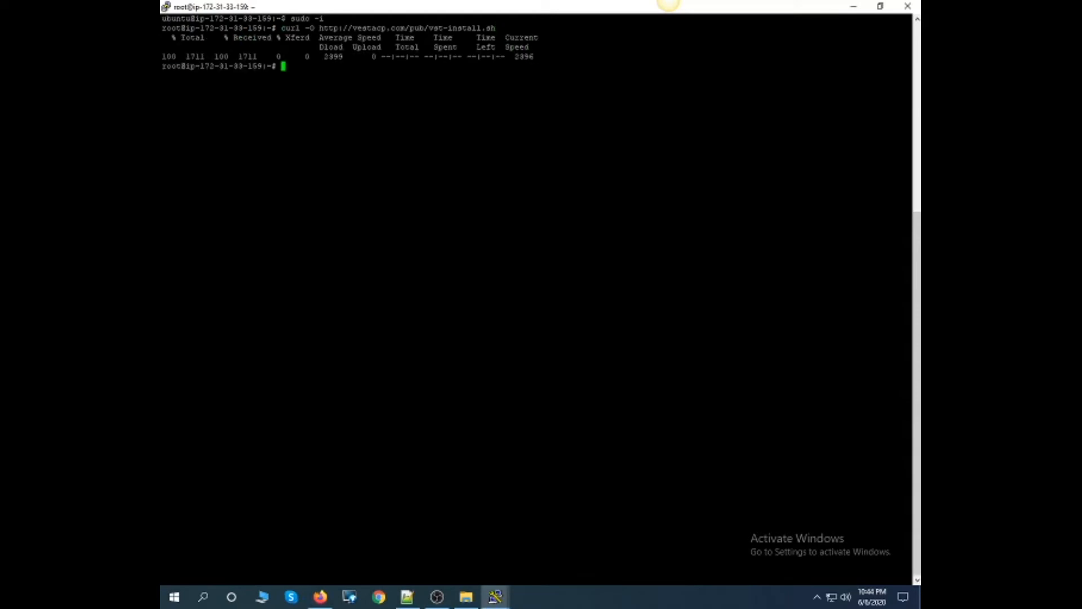
- Try to run the Vesta installer in the PuTTY session with bash vst-install.sh, copied from the install instructions in Firefox
{"action": "key", "text": "alt+Tab"}
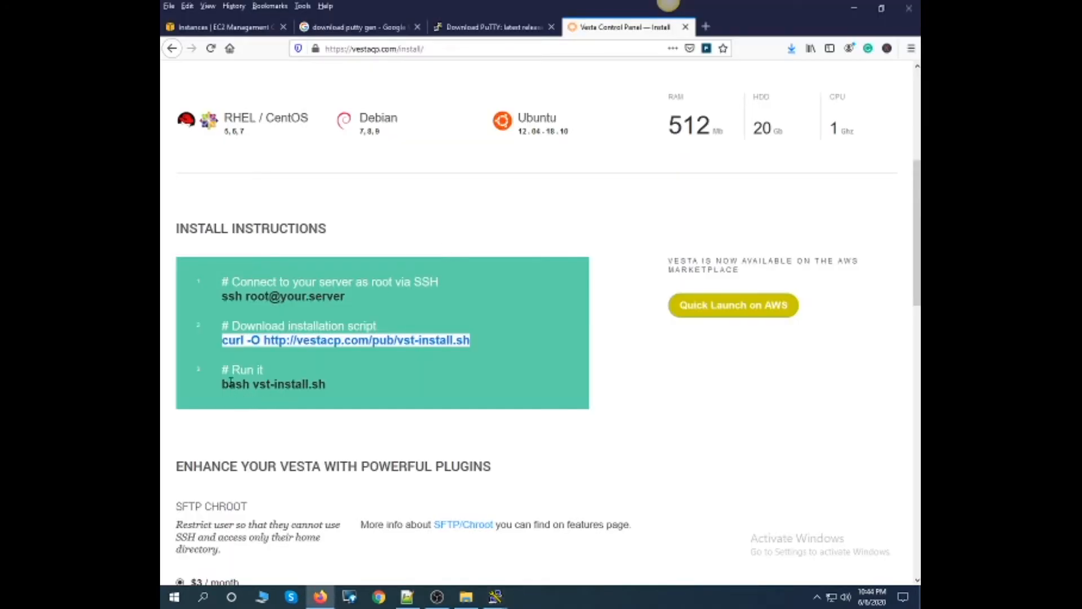
{"action": "left_click_drag", "start_coordinate": [222, 384], "coordinate": [338, 389]}
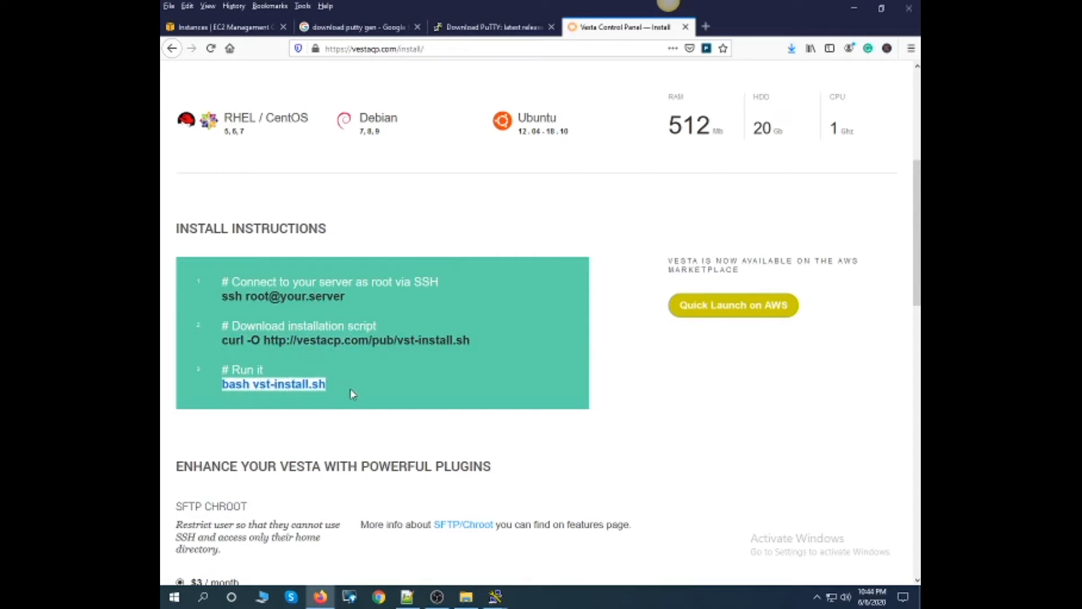
{"action": "key", "text": "alt+Tab"}
{"action": "type", "text": "bash vst-install.sh"}
{"action": "key", "text": "Return"}
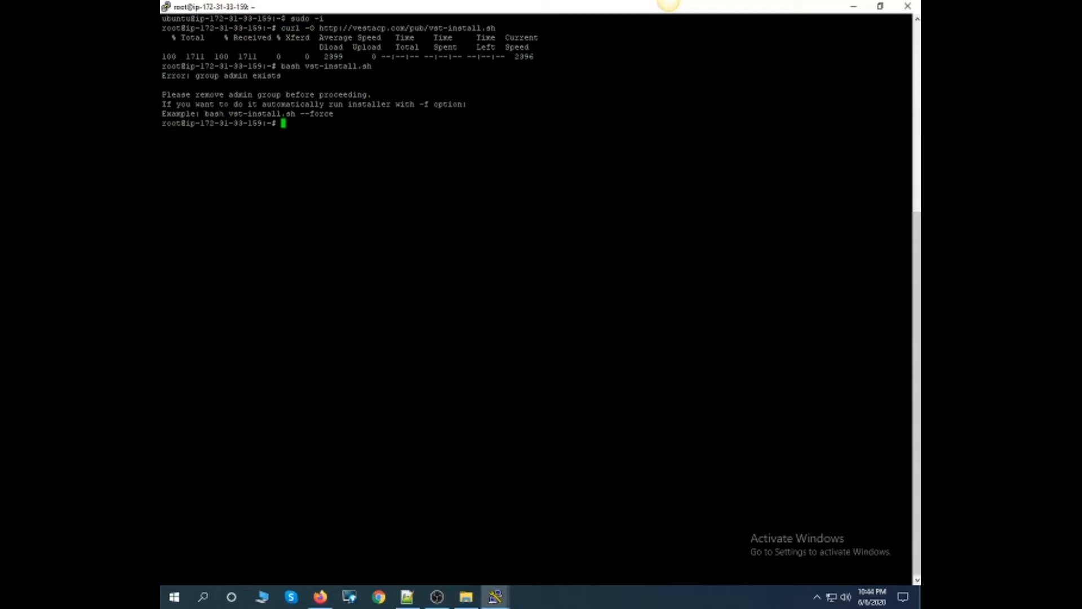
- Run bash vst-install.sh --force in the PuTTY session and answer y to continue the Vesta installation
{"action": "key", "text": "Up"}
{"action": "type", "text": "--"}
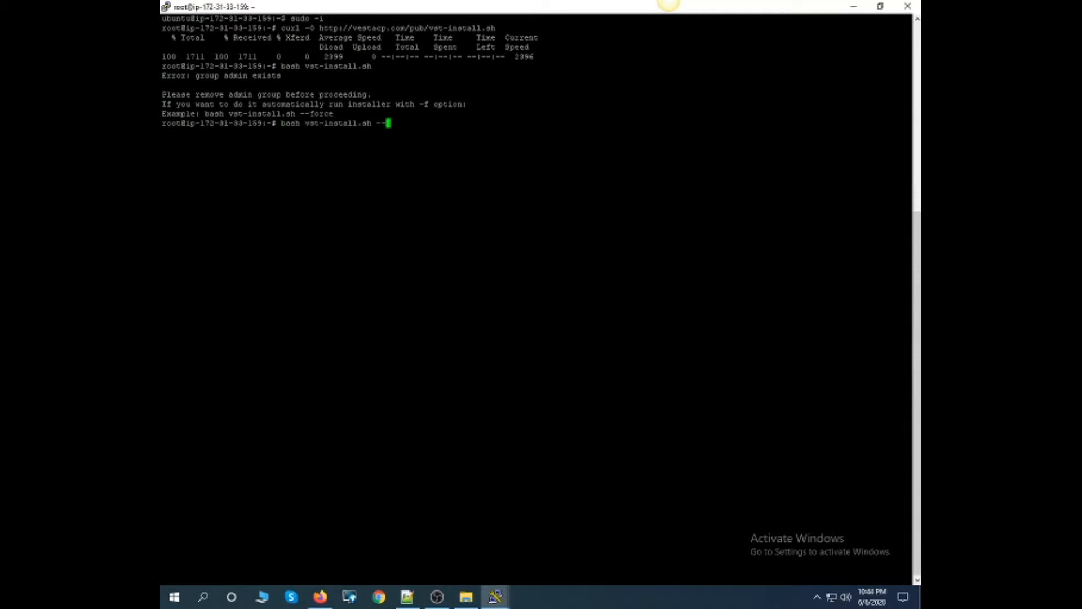
{"action": "type", "text": "force"}
{"action": "key", "text": "Return"}
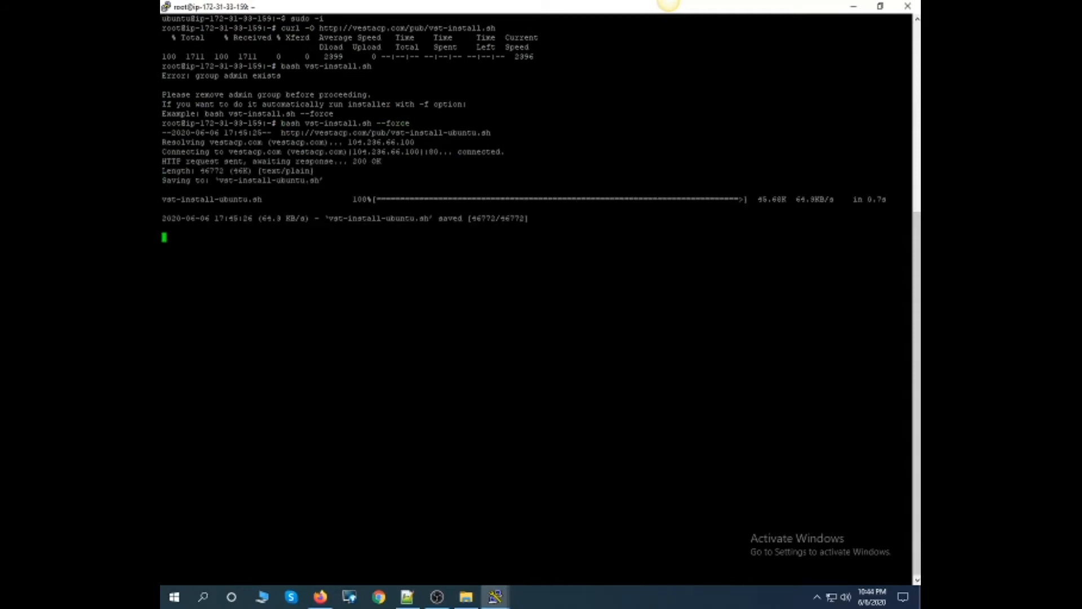
{"action": "type", "text": "y"}
{"action": "key", "text": "Return"}
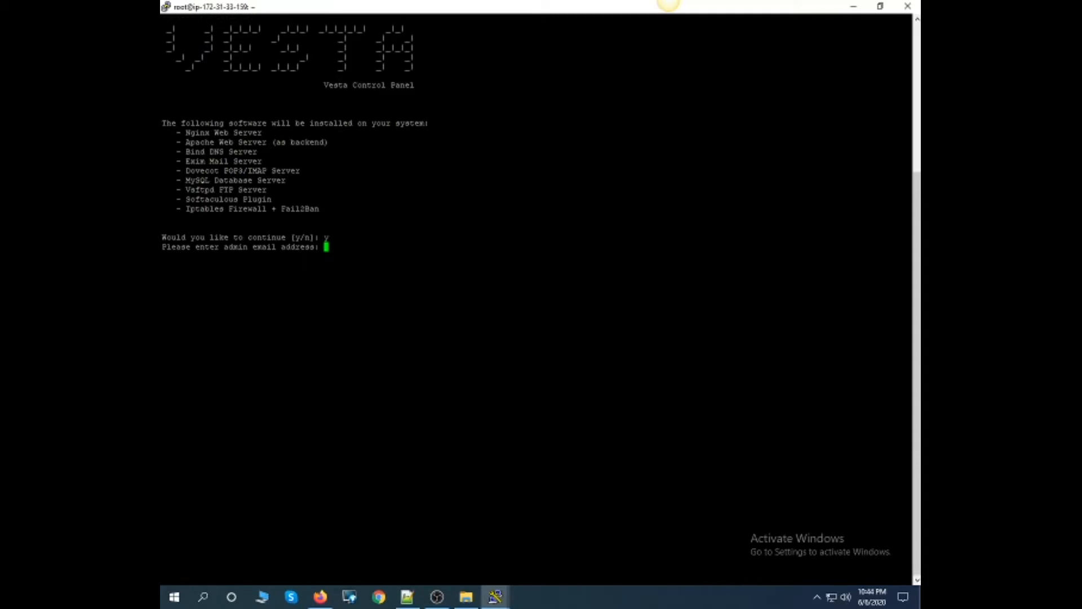
- Copy the admin e-mail address from the Notepad++ notes and submit it at the Vesta installer's prompt in the PuTTY session
{"action": "left_click", "coordinate": [407, 597]}
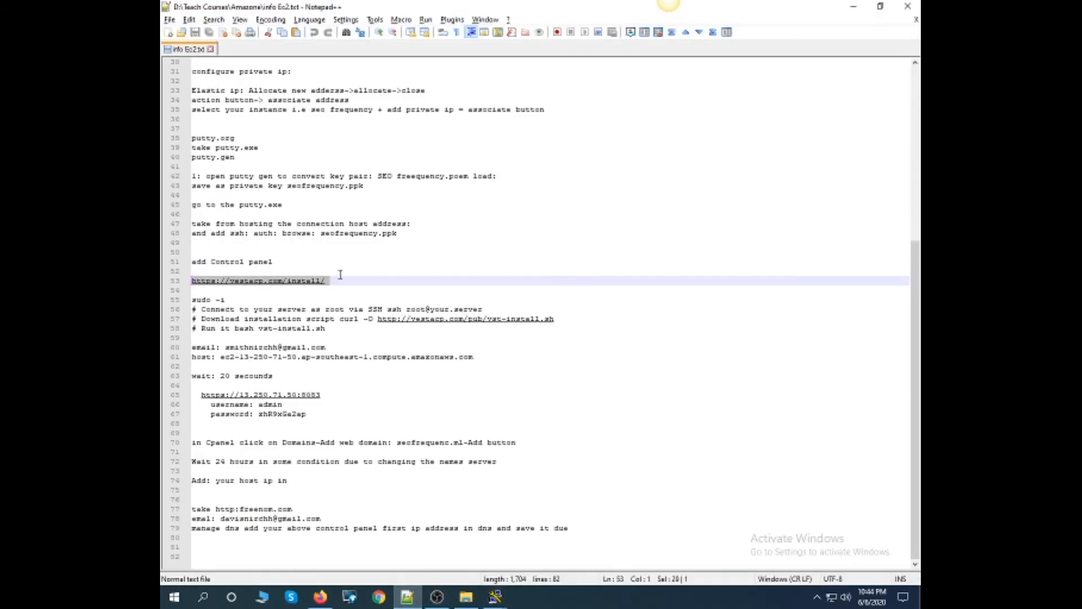
{"action": "left_click_drag", "start_coordinate": [327, 347], "coordinate": [226, 347]}
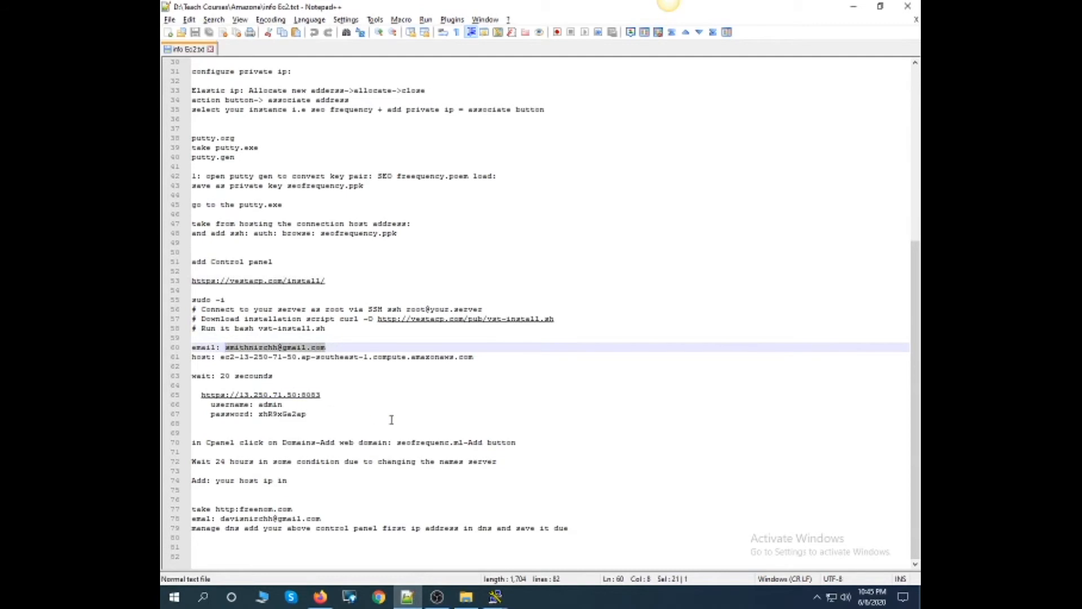
{"action": "key", "text": "alt+Tab"}
{"action": "key", "text": "shift+Insert"}
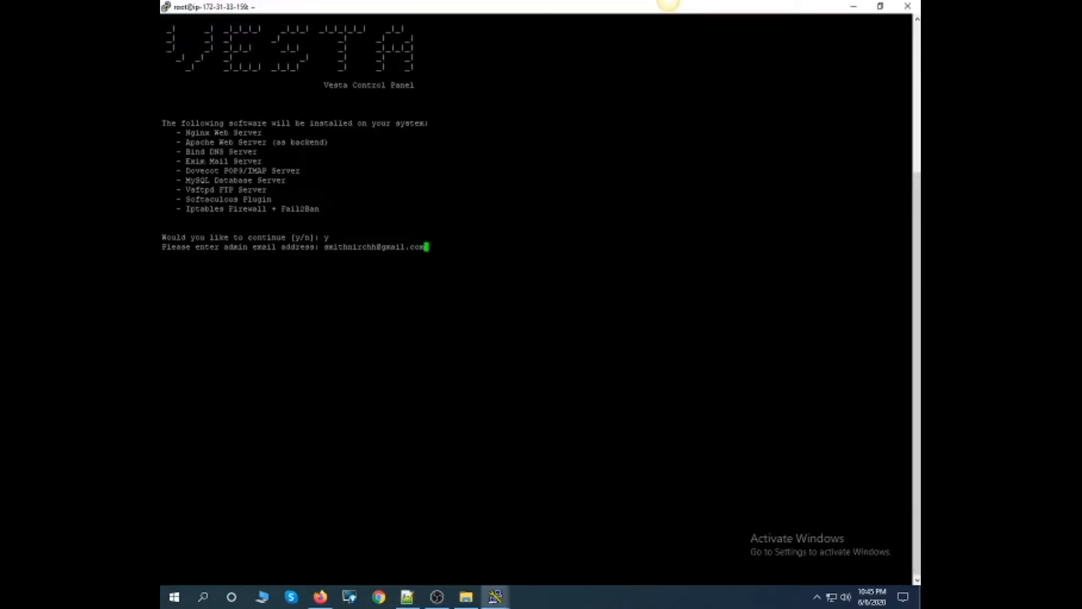
{"action": "key", "text": "Return"}
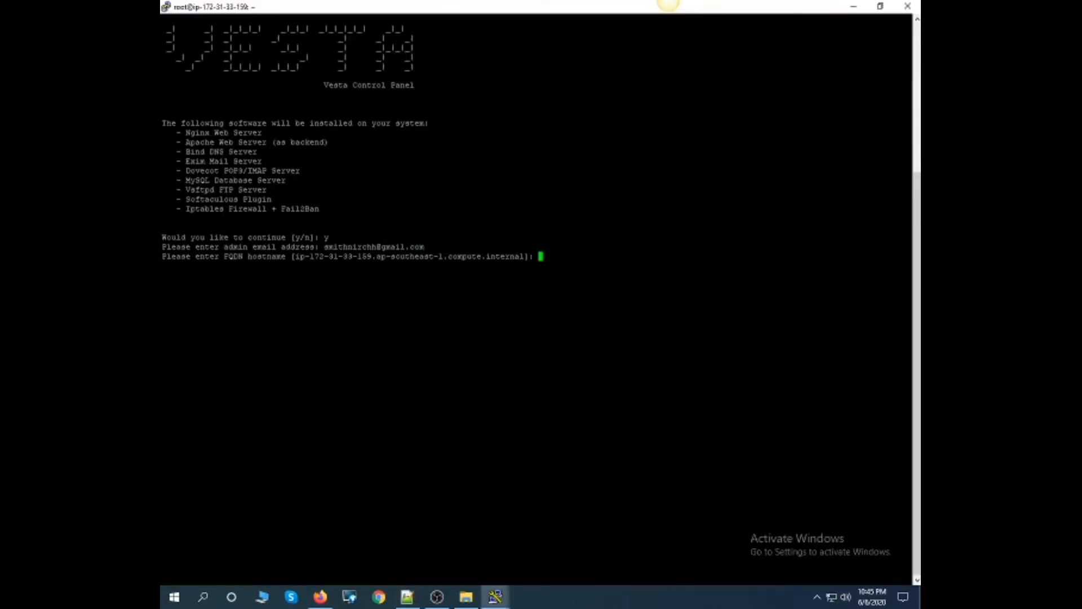
- Submit the instance's public DNS ec2-52-76-90-14.ap-southeast-1.compute.amazonaws.com, taken from the EC2 console in Firefox, as the FQDN hostname in the PuTTY session
{"action": "left_click", "coordinate": [321, 595]}
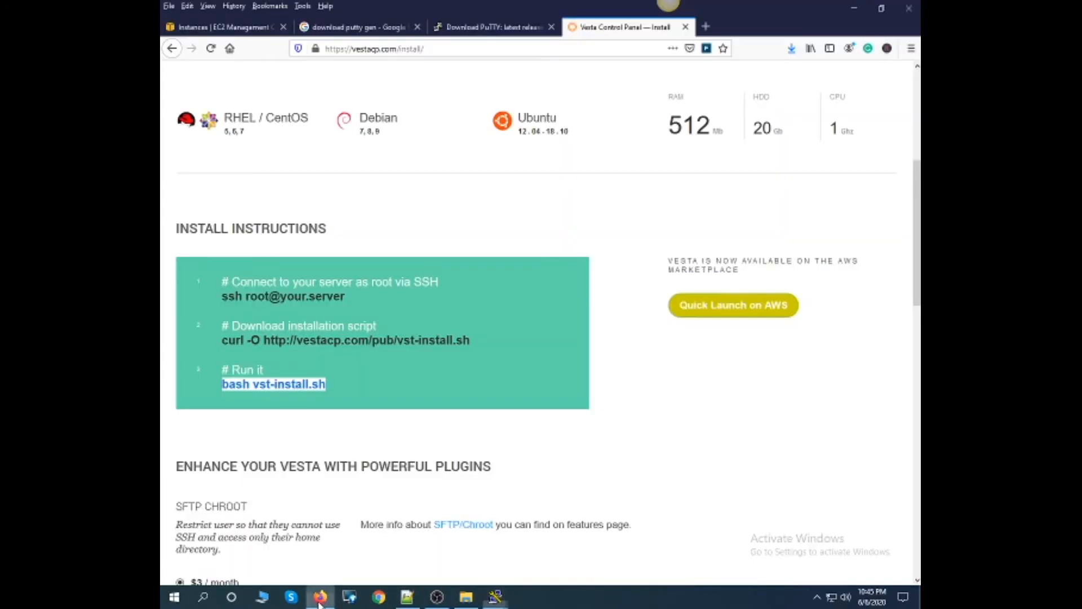
{"action": "left_click", "coordinate": [255, 28]}
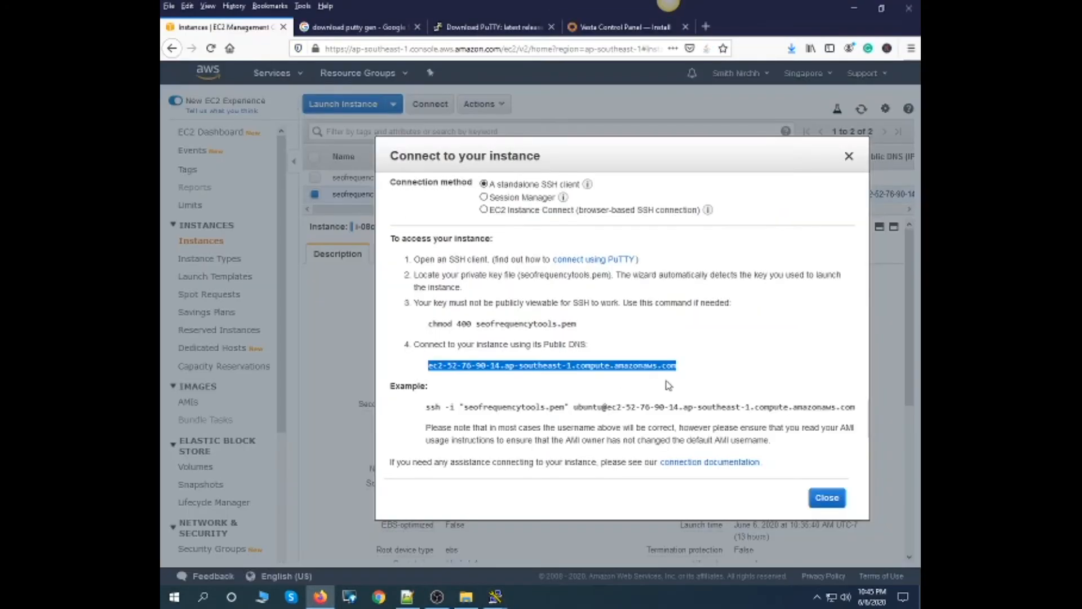
{"action": "key", "text": "alt+Tab"}
{"action": "type", "text": "ec2-52-76-90-14.ap-southeast-1.compute.amazonaws.com"}
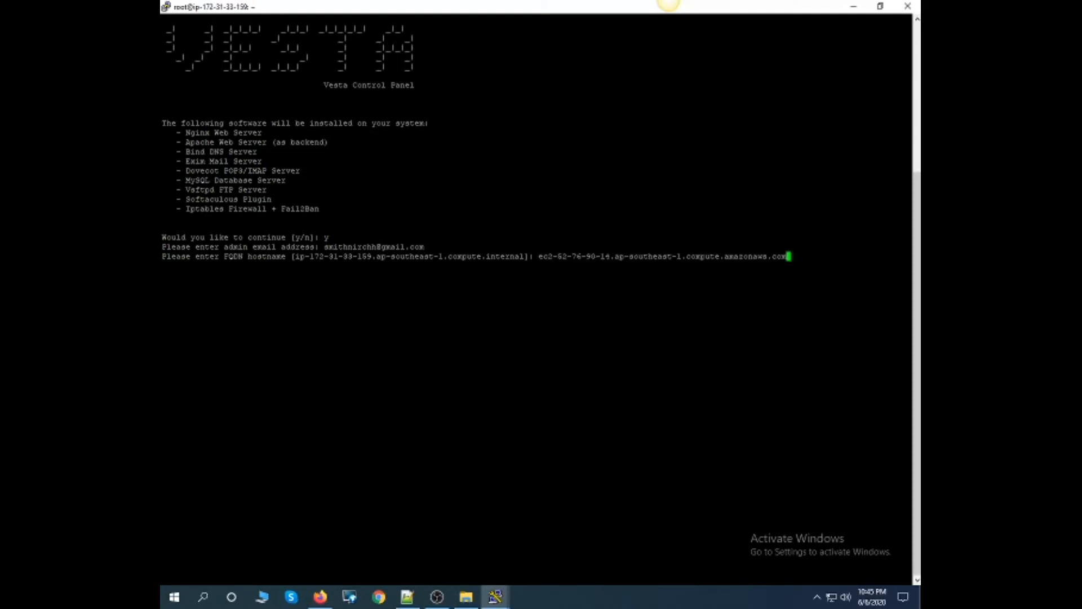
{"action": "key", "text": "Return"}
{"action": "left_click_drag", "start_coordinate": [909, 313], "coordinate": [268, 313]}
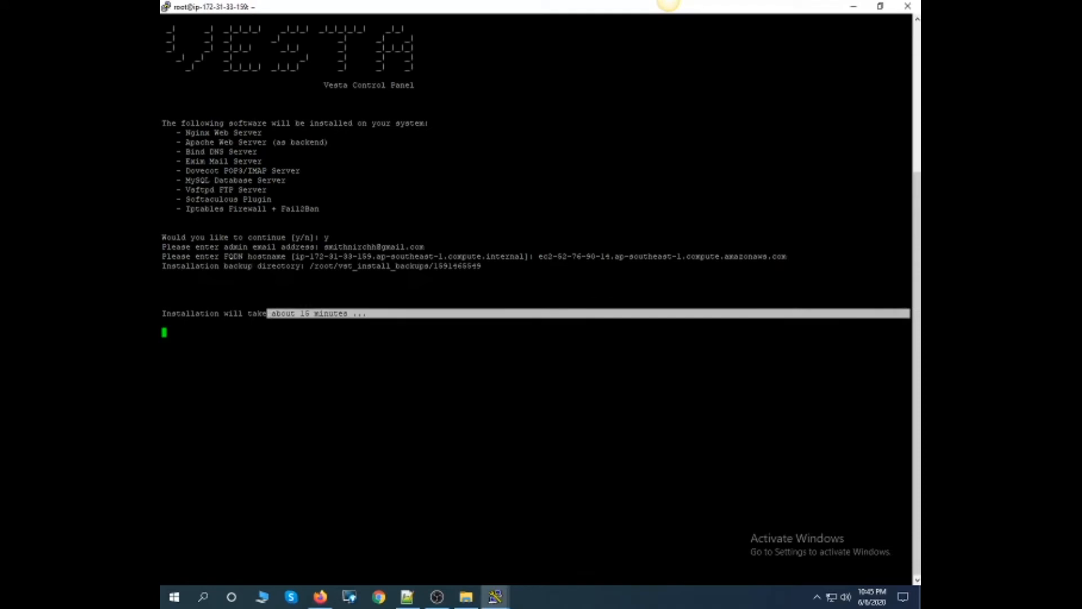
- Switch to Firefox, search Google for freenom in a new tab, and open My Domains on the Freenom site
{"action": "mouse_move", "coordinate": [319, 601]}
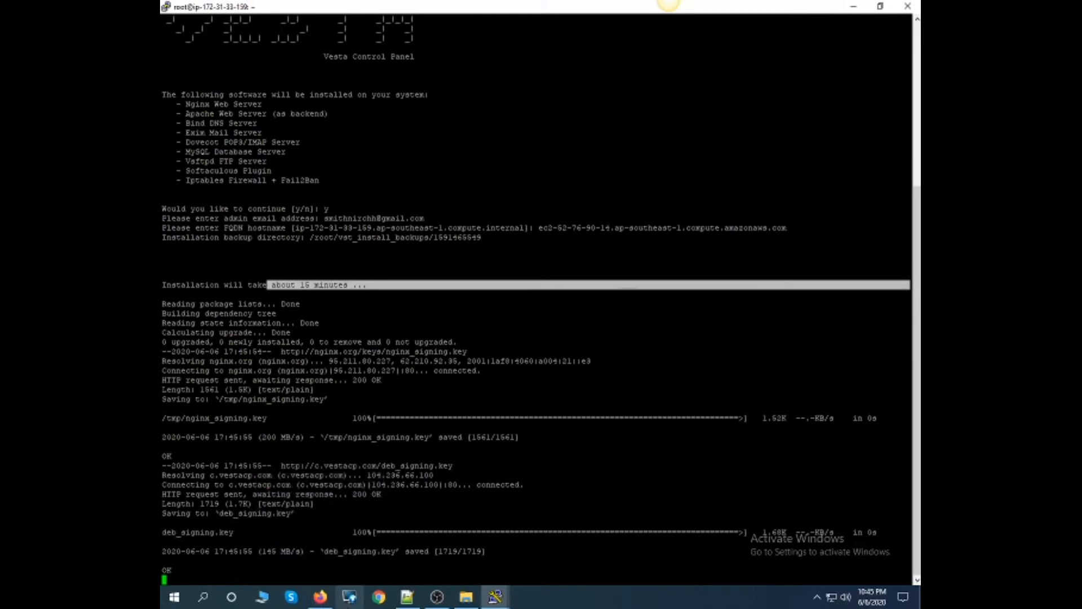
{"action": "left_click", "coordinate": [320, 596]}
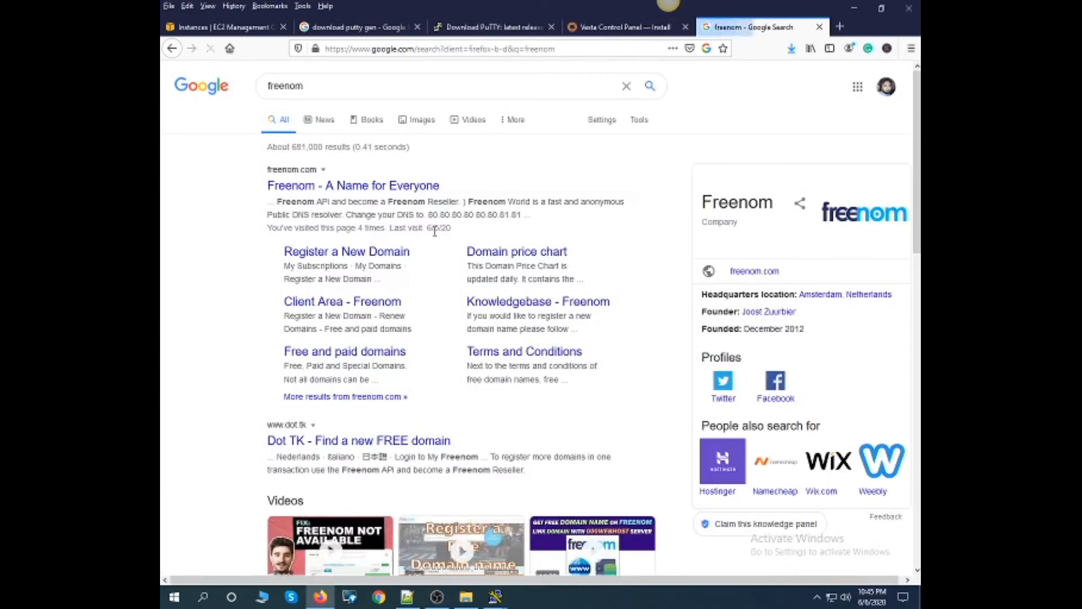
{"action": "left_click", "coordinate": [302, 193]}
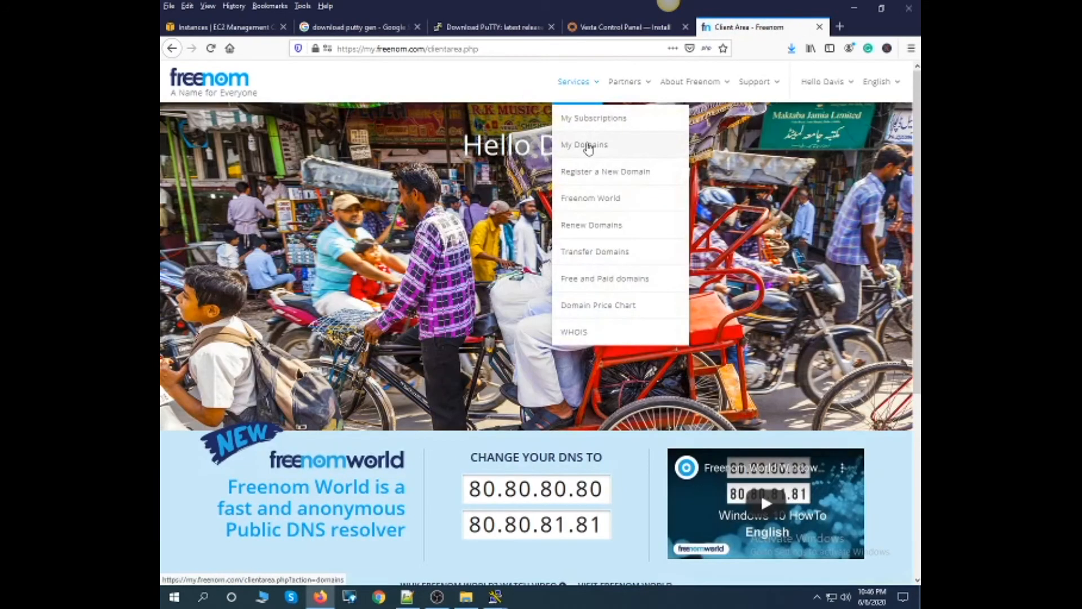
{"action": "left_click", "coordinate": [588, 148]}
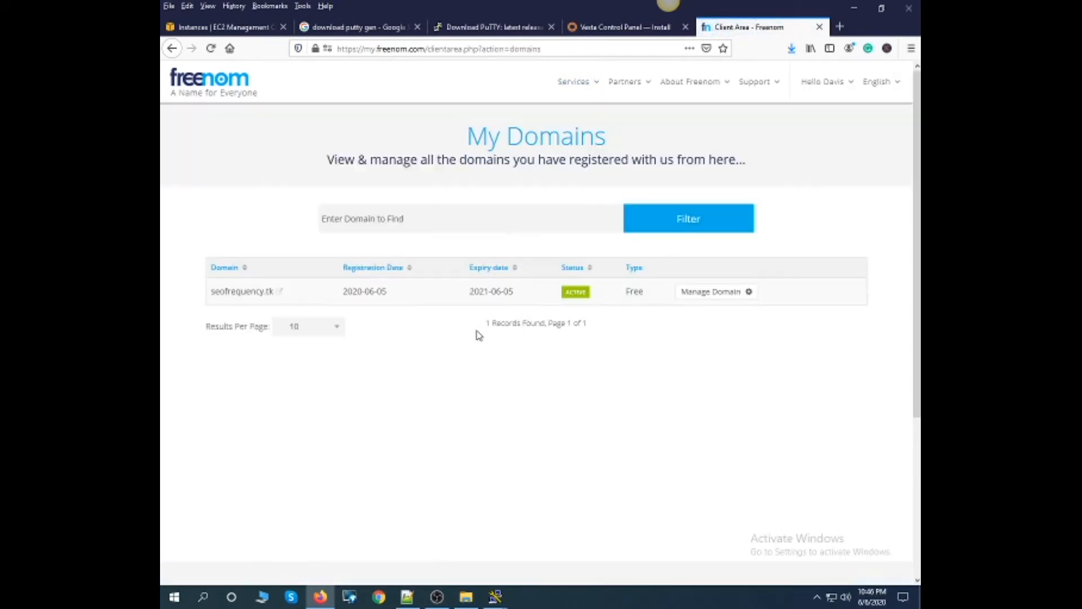
- Look at the management details of seofrequency.tk, check its website in a separate tab, and return to the Freenom domain list
{"action": "left_click", "coordinate": [728, 295]}
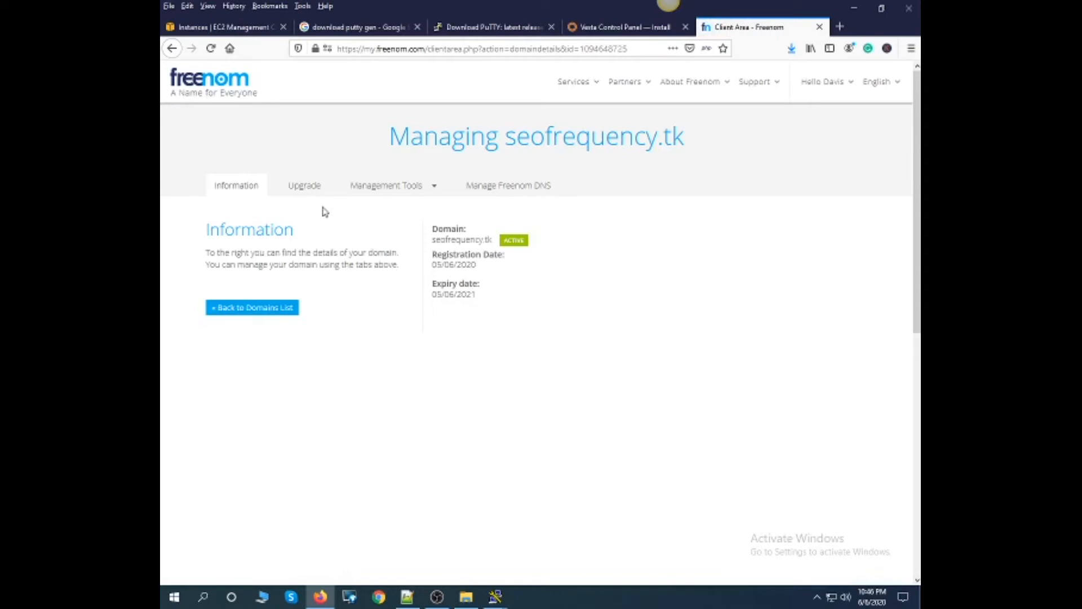
{"action": "left_click", "coordinate": [265, 312]}
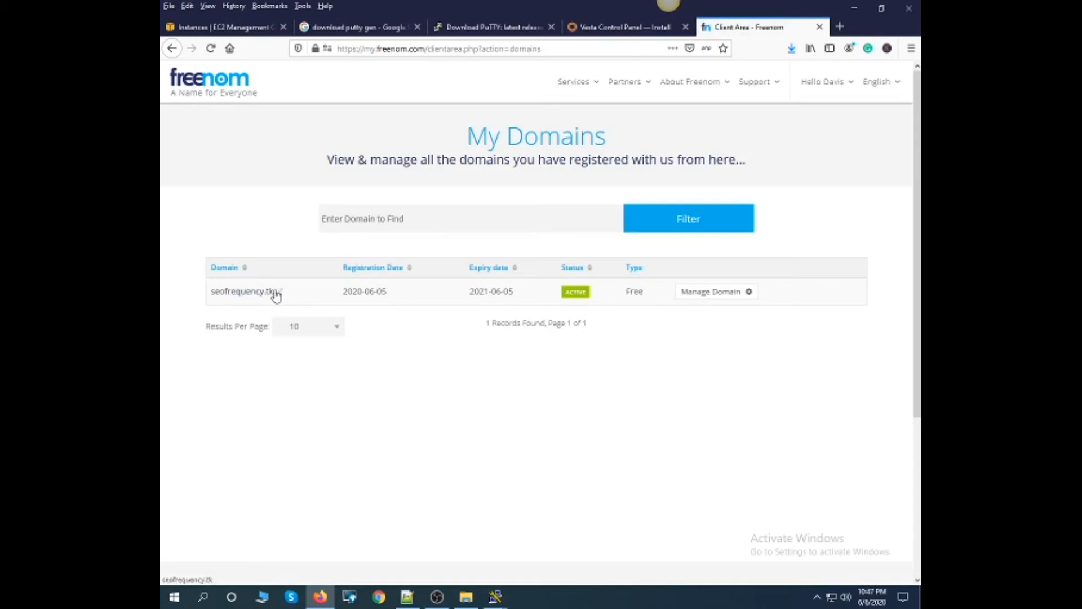
{"action": "left_click", "coordinate": [242, 292]}
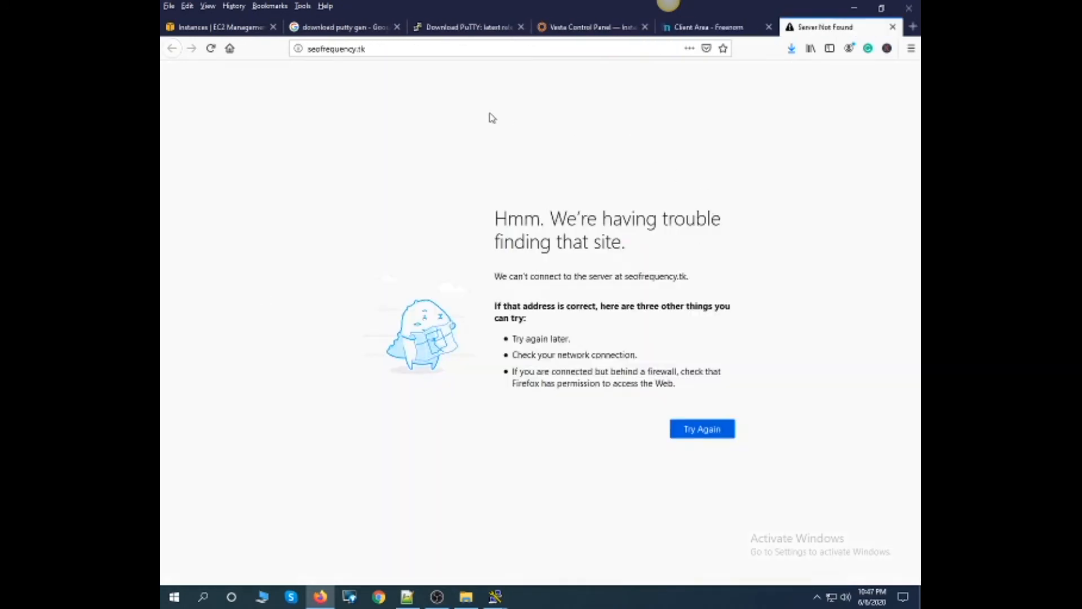
{"action": "left_click", "coordinate": [370, 49]}
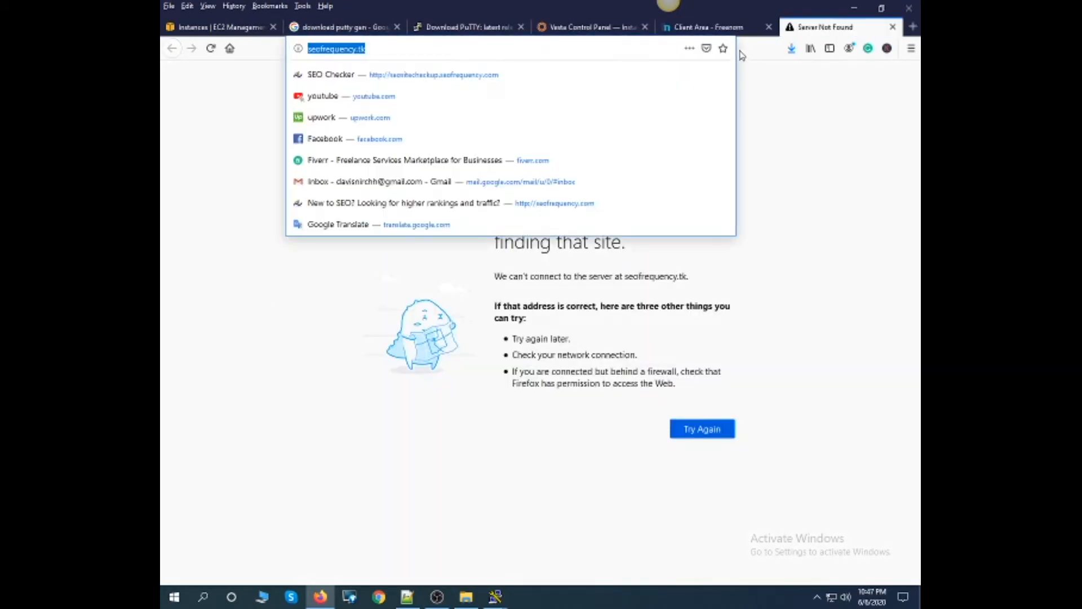
{"action": "left_click", "coordinate": [702, 34]}
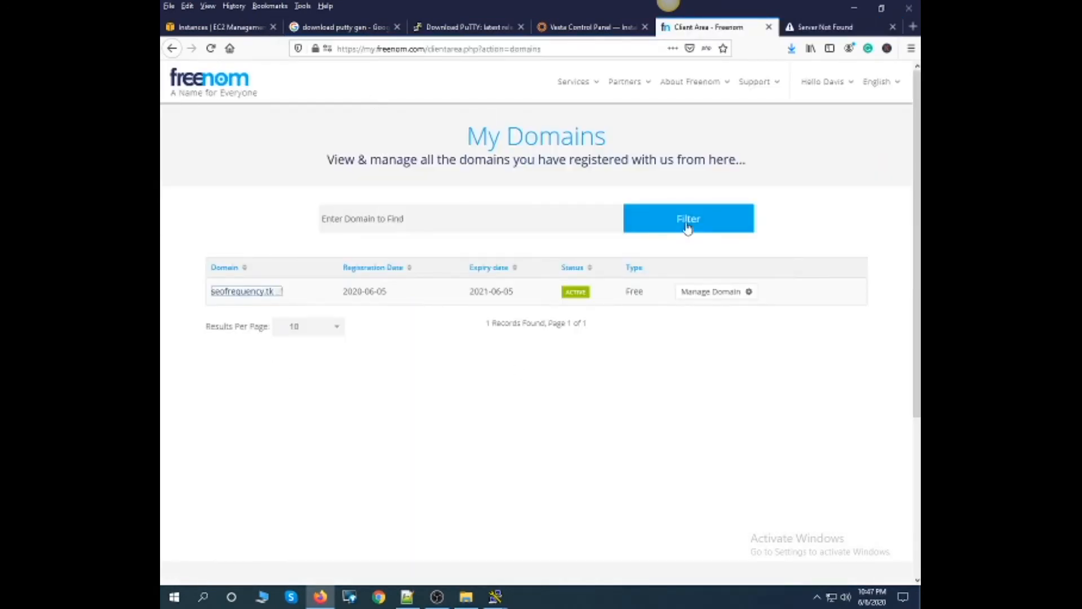
- Open Freenom's new domain registration page and check the availability of seofrequency.com
{"action": "left_click", "coordinate": [400, 219]}
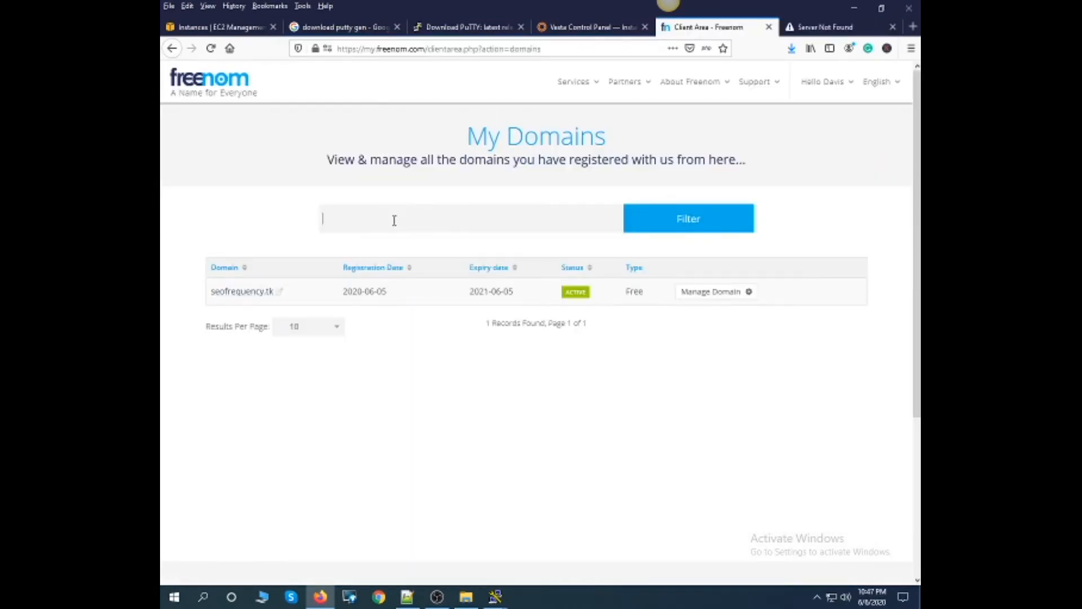
{"action": "type", "text": "seo"}
{"action": "mouse_move", "coordinate": [590, 94]}
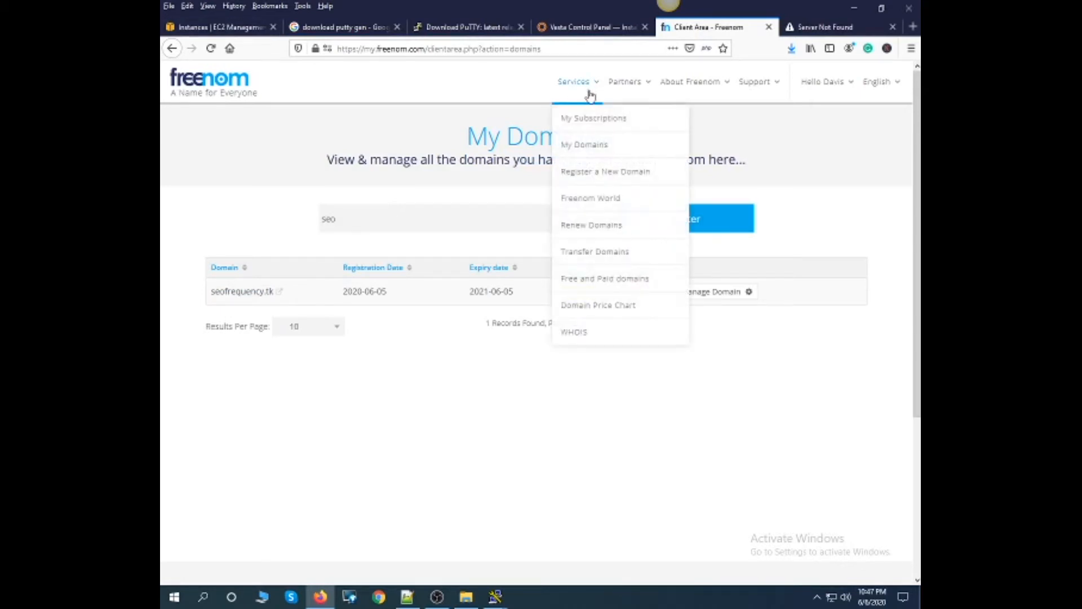
{"action": "left_click", "coordinate": [584, 173]}
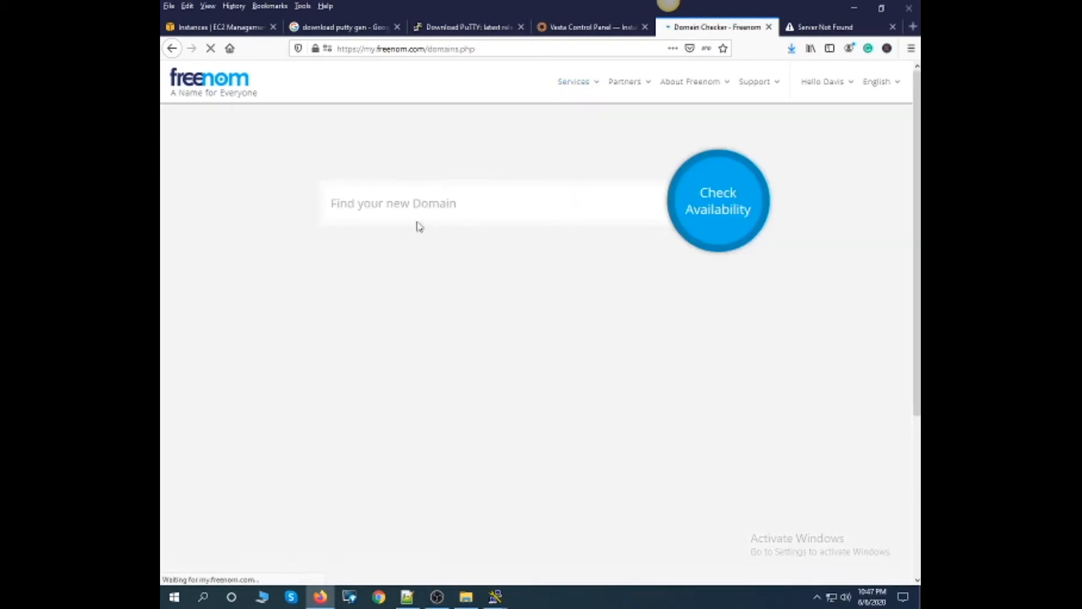
{"action": "type", "text": "5"}
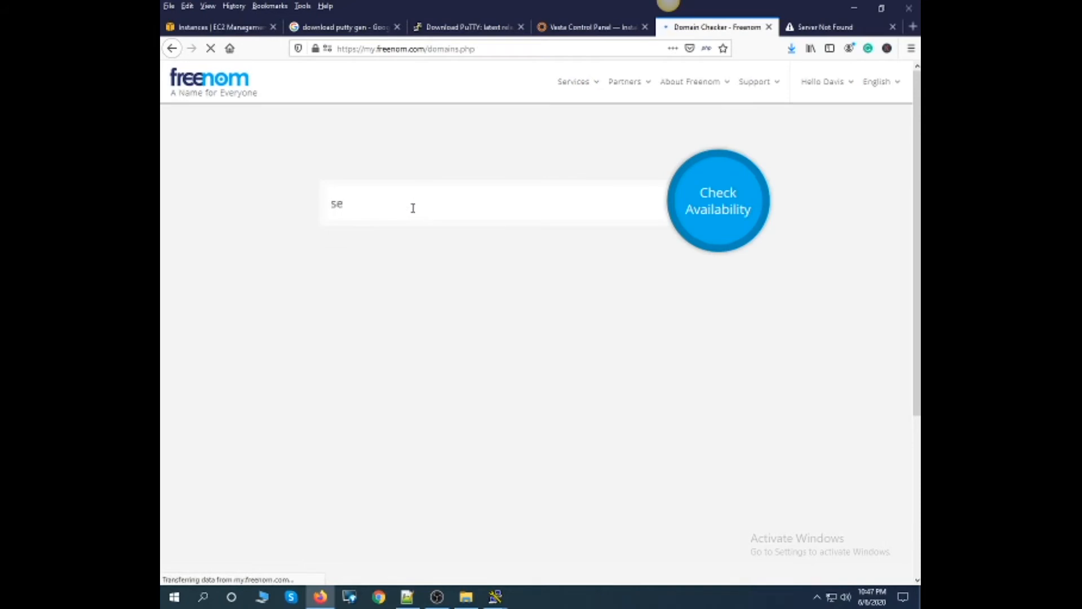
{"action": "type", "text": "eofrequency.com"}
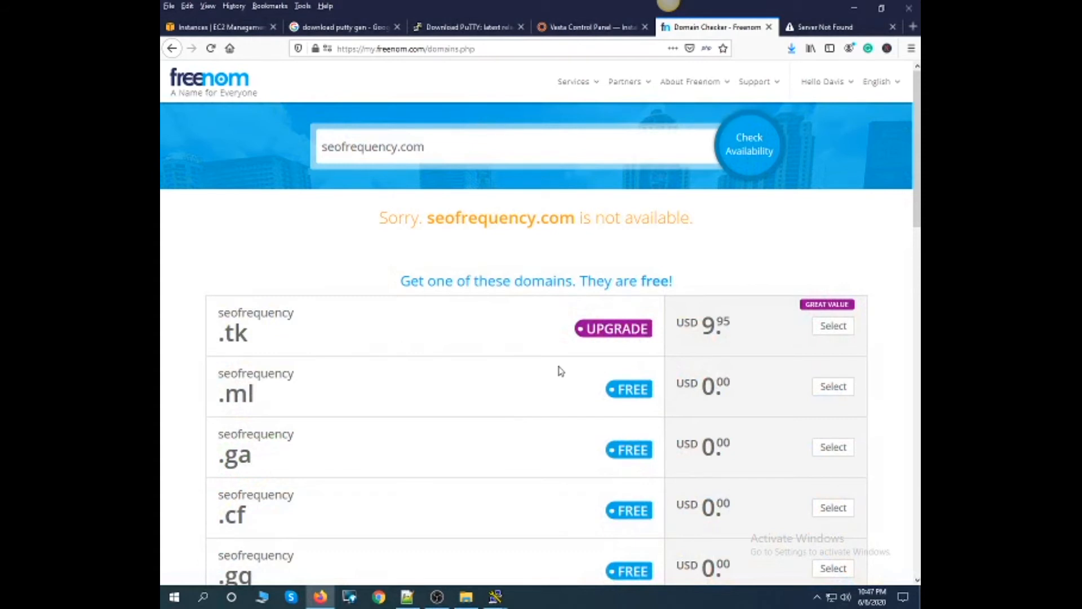
- Add the free domain seofrequency.ml to the cart and proceed to checkout
{"action": "scroll", "coordinate": [559, 371], "scroll_direction": "down", "scroll_amount": 2}
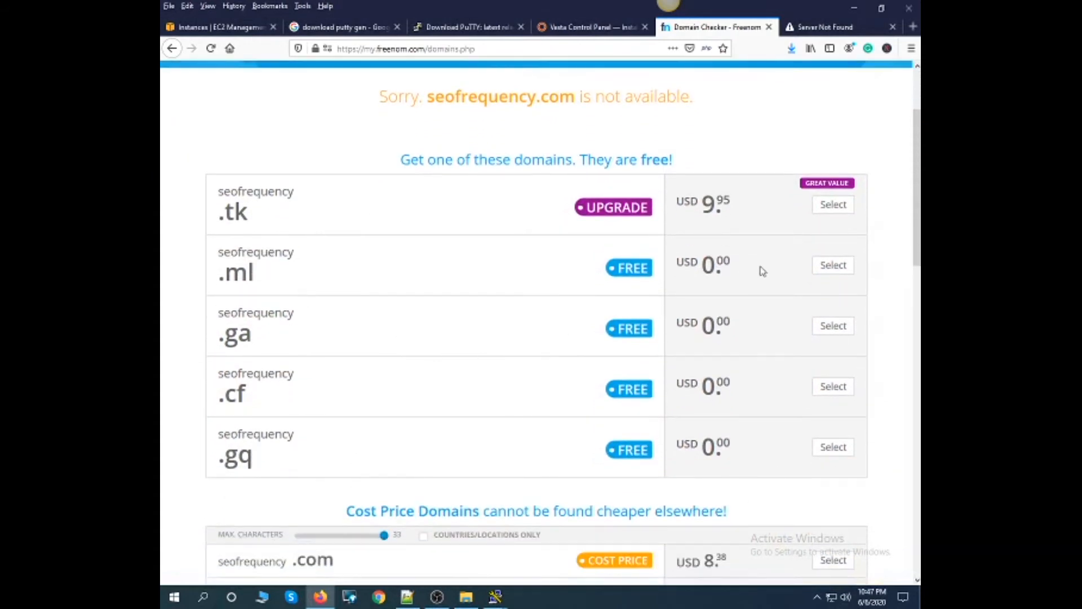
{"action": "left_click", "coordinate": [834, 268]}
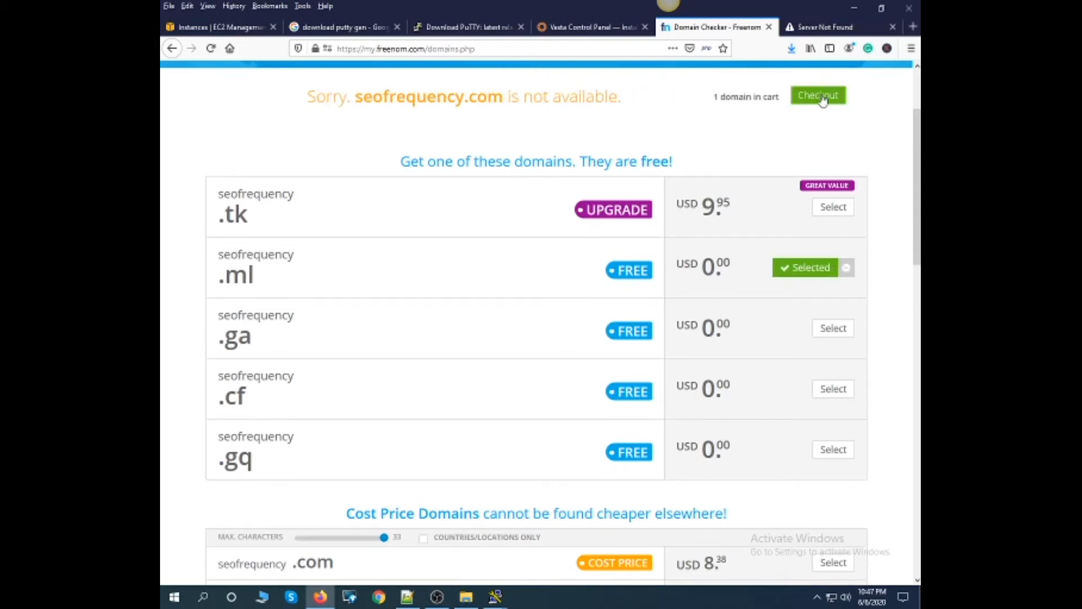
{"action": "left_click", "coordinate": [822, 98]}
{"action": "left_click", "coordinate": [821, 97]}
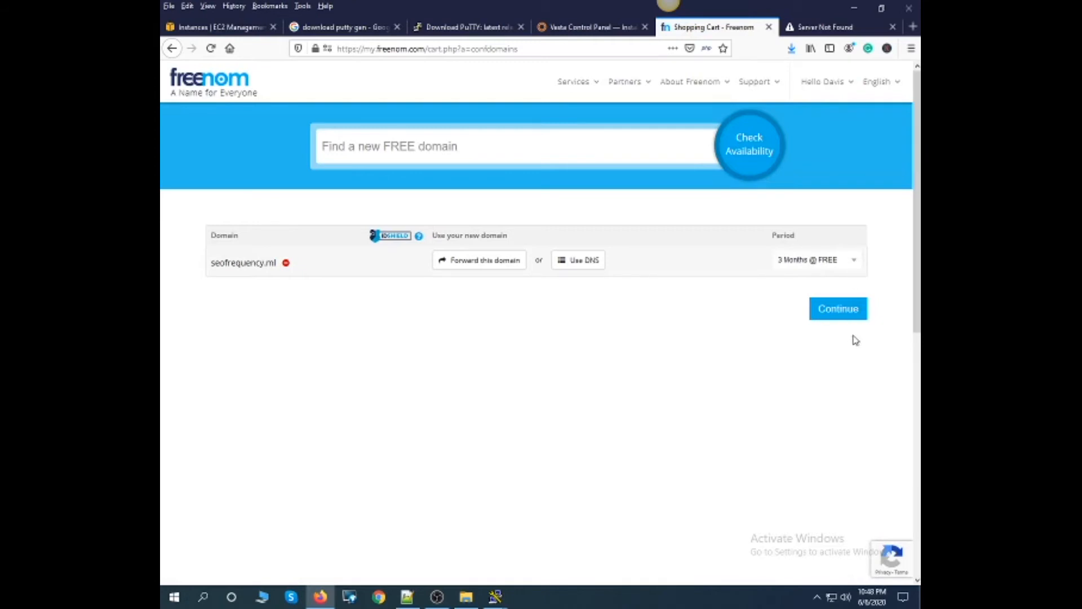
- Set the registration period of seofrequency.ml to 3 Months @ FREE and continue to the order review
{"action": "left_click", "coordinate": [841, 267]}
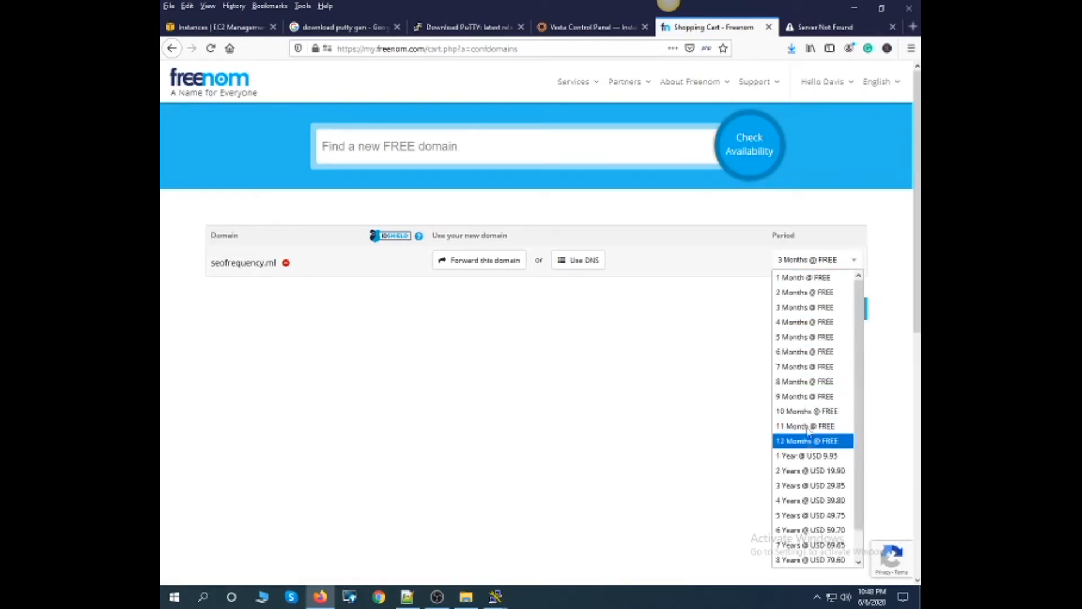
{"action": "left_click", "coordinate": [803, 307]}
{"action": "left_click", "coordinate": [842, 310]}
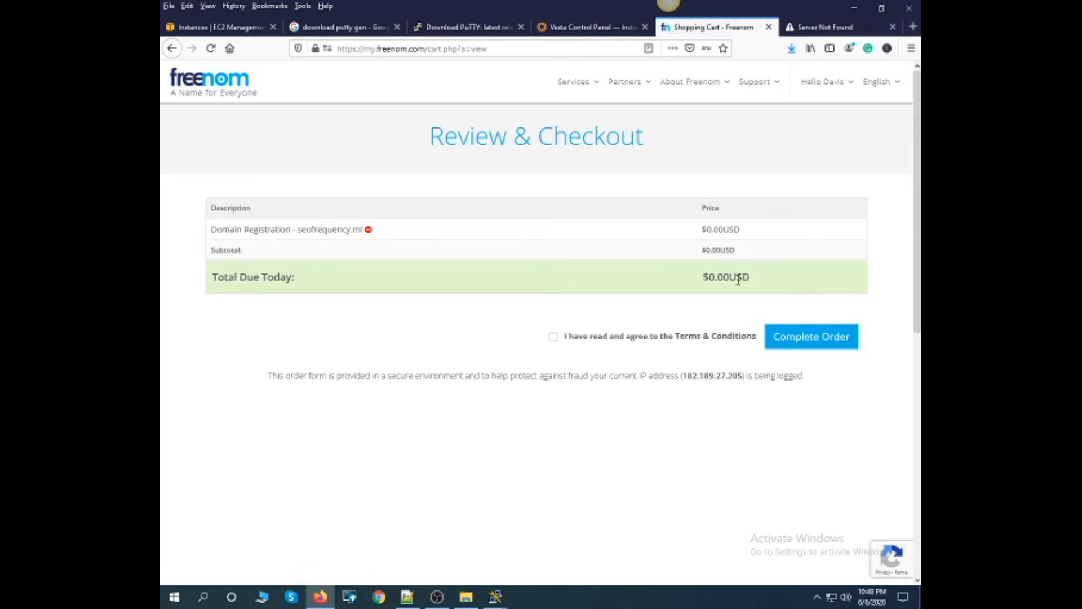
- Accept the Terms & Conditions, complete the seofrequency.ml order, and highlight the order number on the confirmation page
{"action": "left_click_drag", "start_coordinate": [750, 279], "coordinate": [698, 232]}
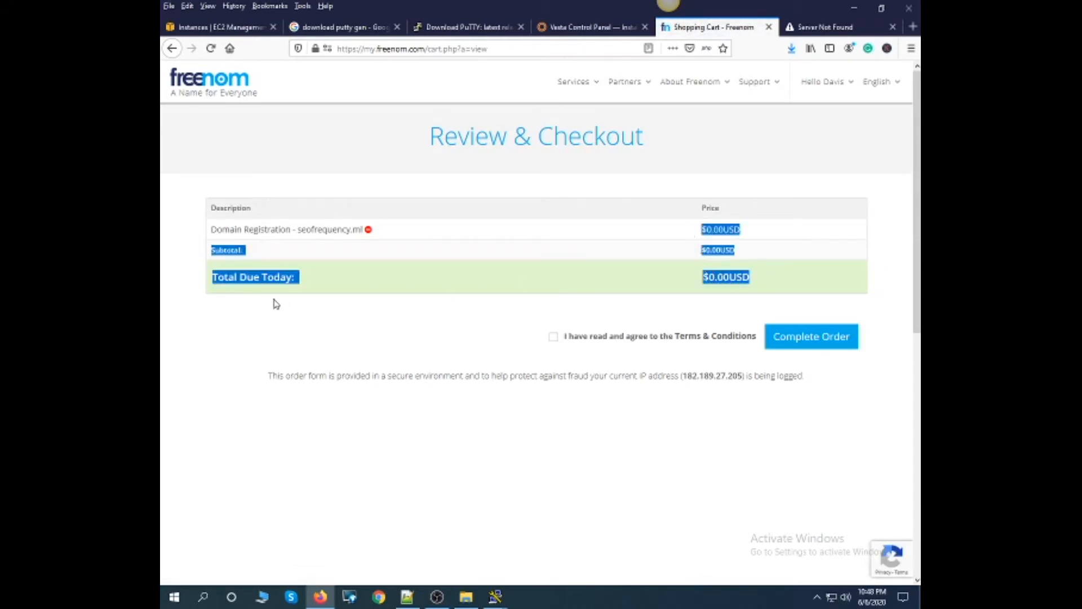
{"action": "left_click", "coordinate": [828, 341]}
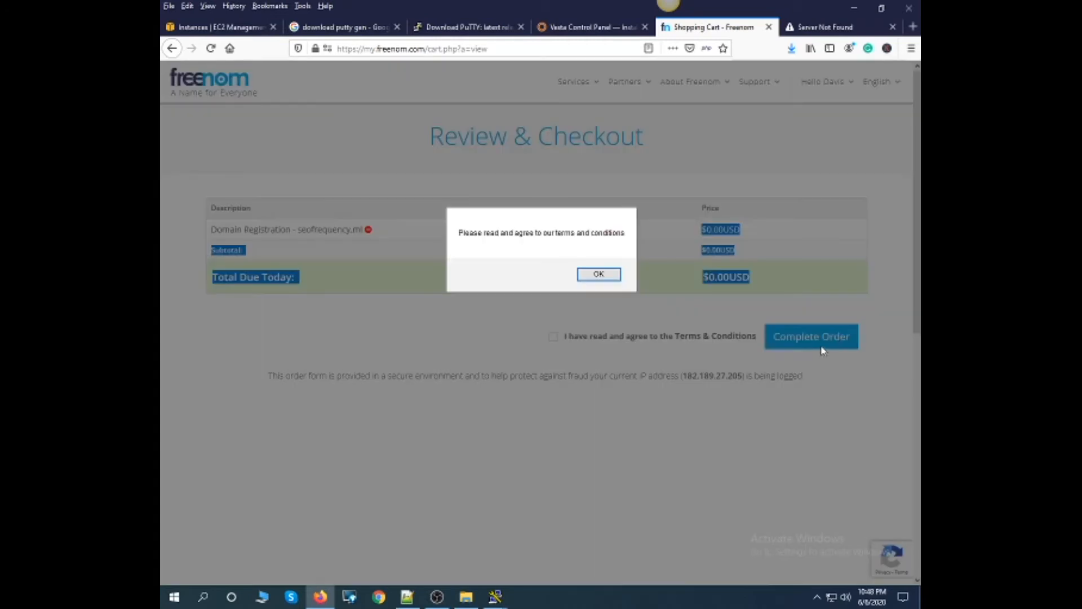
{"action": "left_click", "coordinate": [612, 275]}
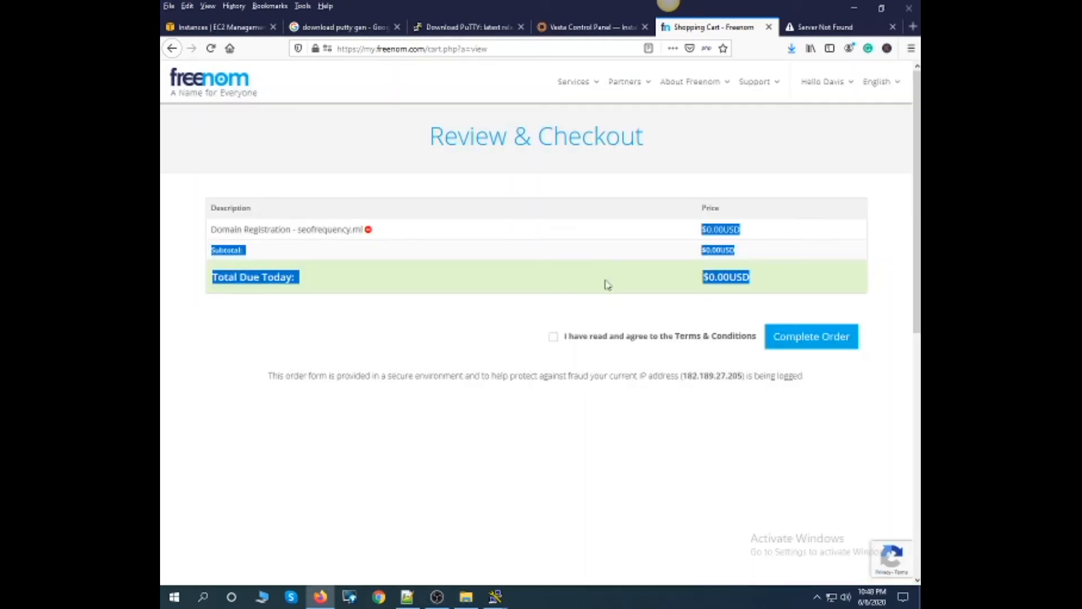
{"action": "left_click", "coordinate": [554, 339]}
{"action": "left_click", "coordinate": [828, 341]}
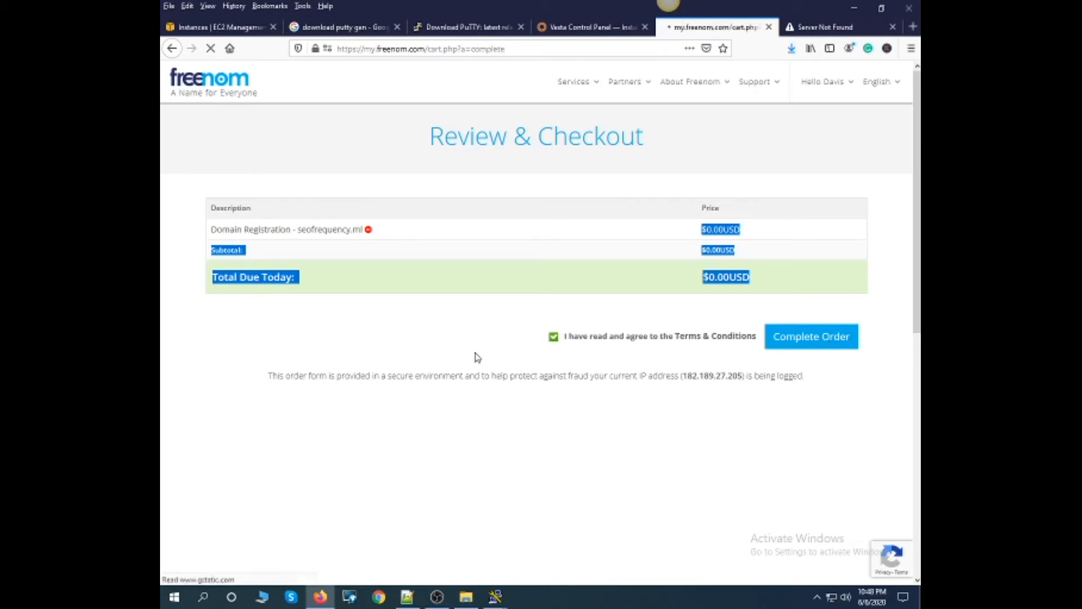
{"action": "left_click_drag", "start_coordinate": [515, 237], "coordinate": [639, 241]}
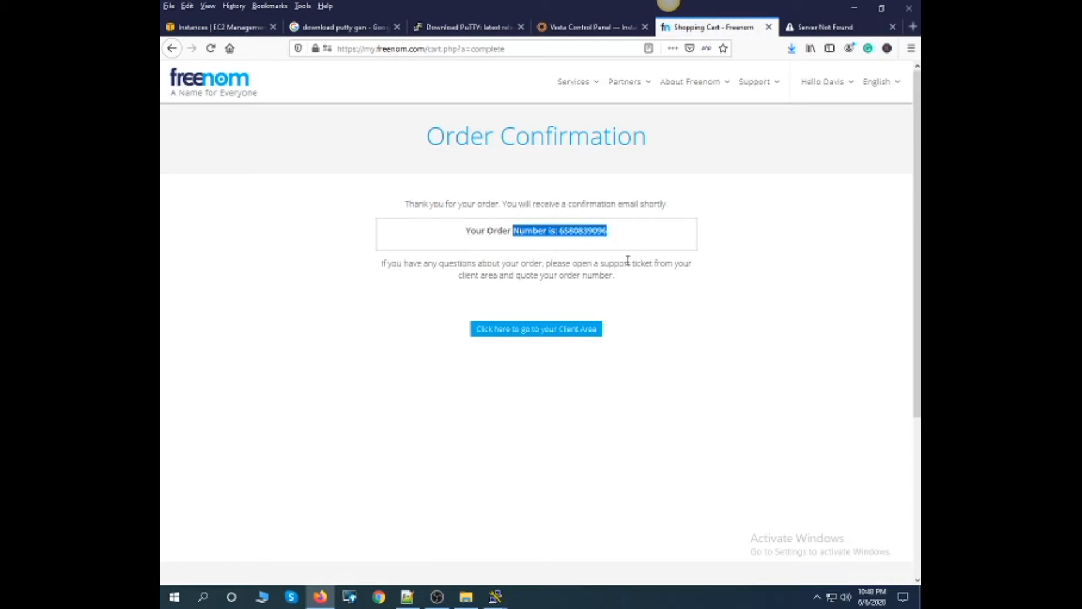
- Open seofrequency.ml from the Freenom client area's domain list and go to its Freenom DNS management page
{"action": "left_click", "coordinate": [511, 333]}
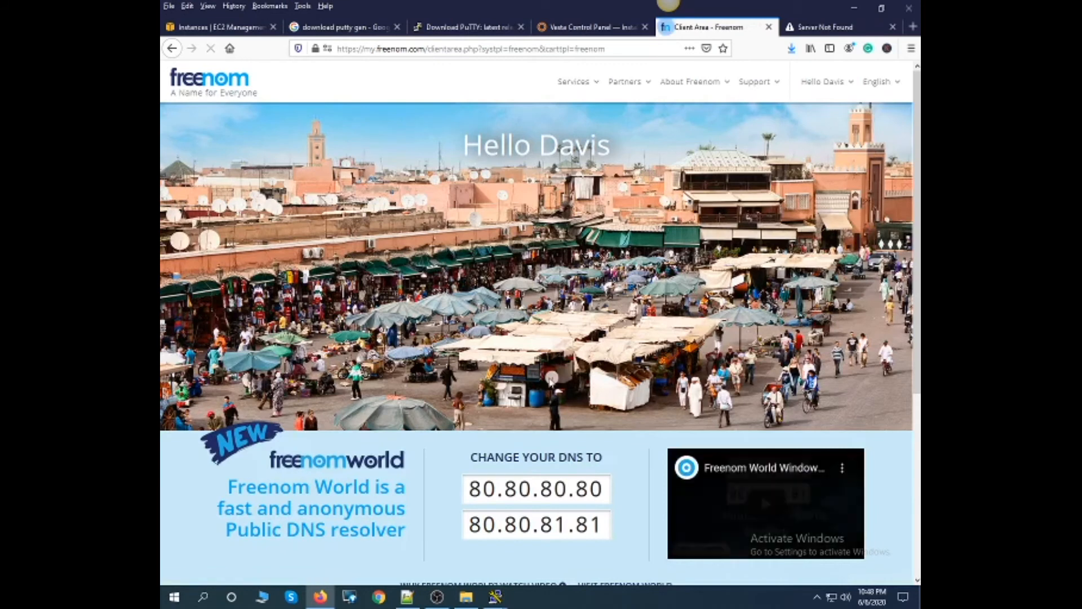
{"action": "mouse_move", "coordinate": [598, 88]}
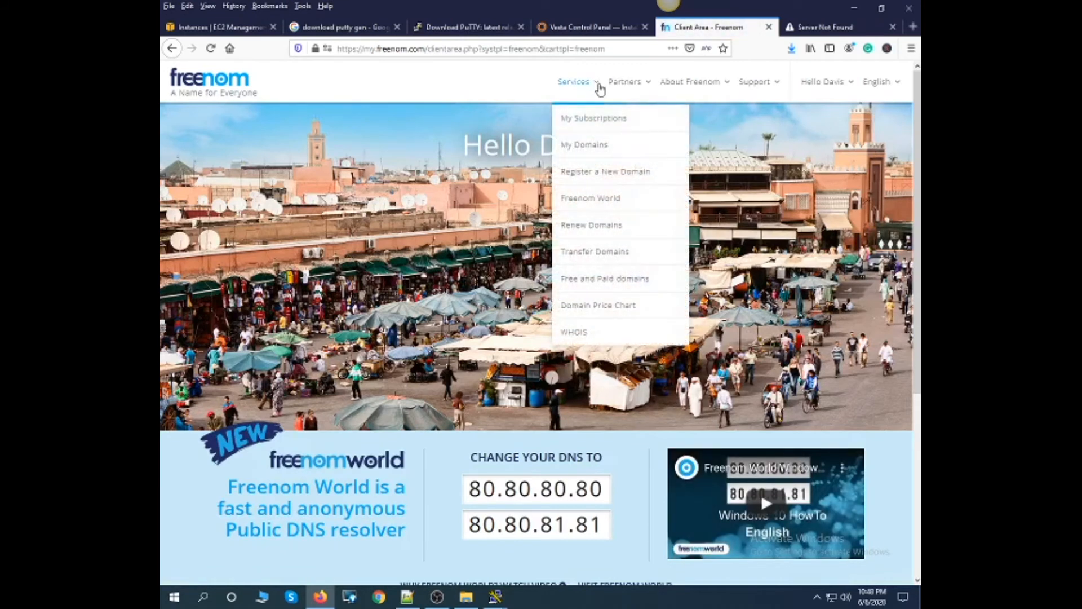
{"action": "left_click", "coordinate": [593, 146]}
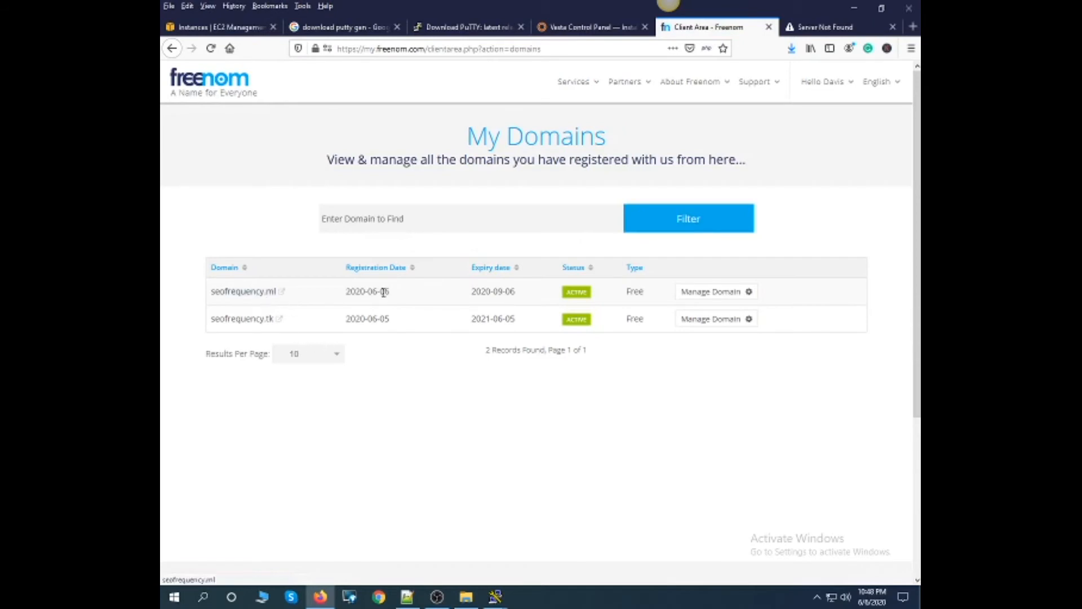
{"action": "left_click", "coordinate": [698, 292]}
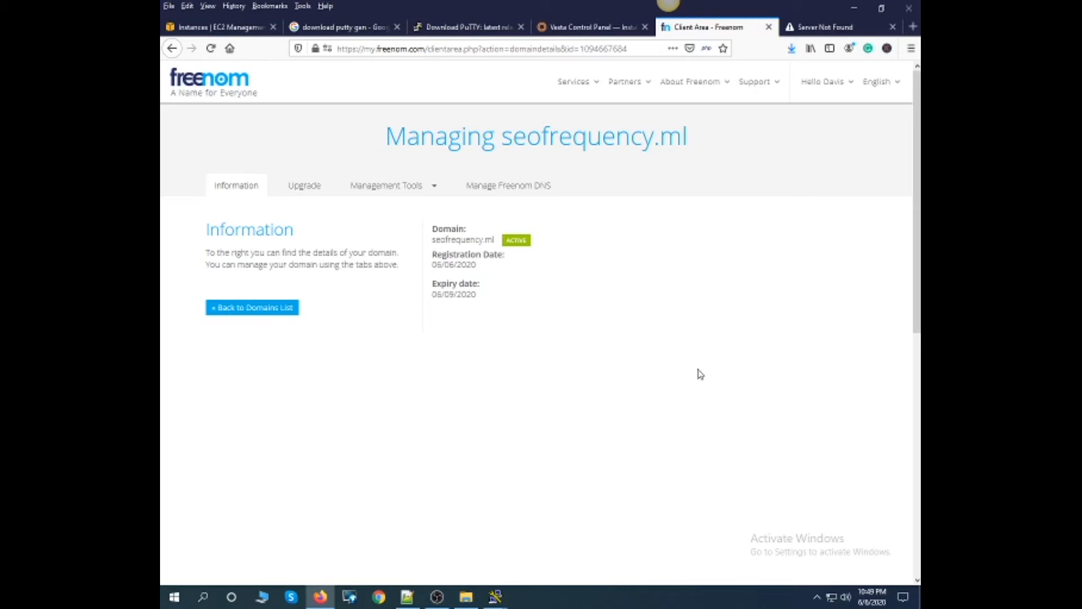
{"action": "left_click", "coordinate": [258, 312]}
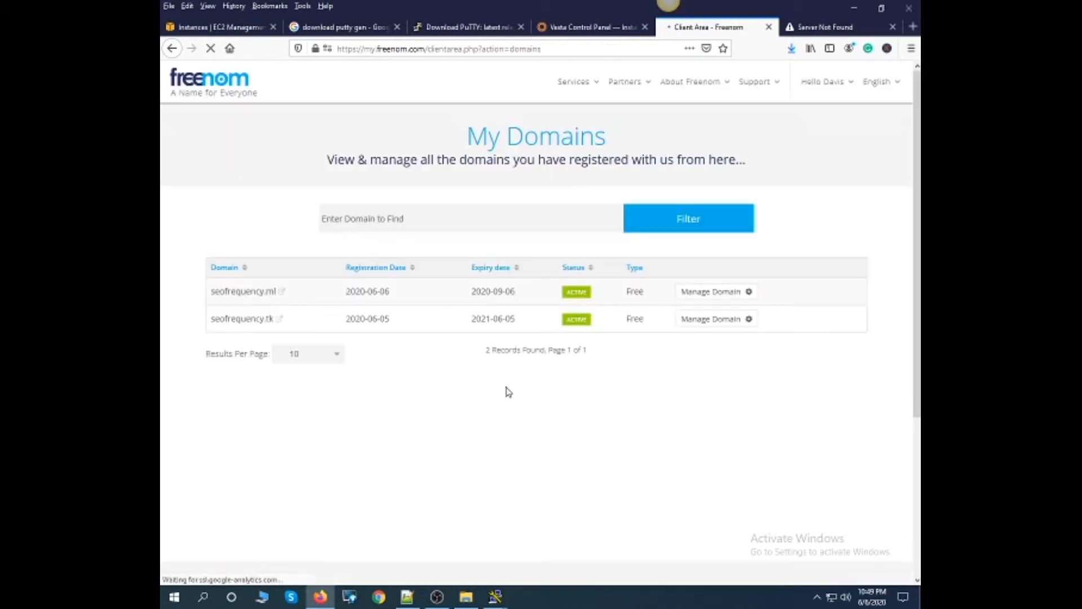
{"action": "left_click", "coordinate": [718, 296]}
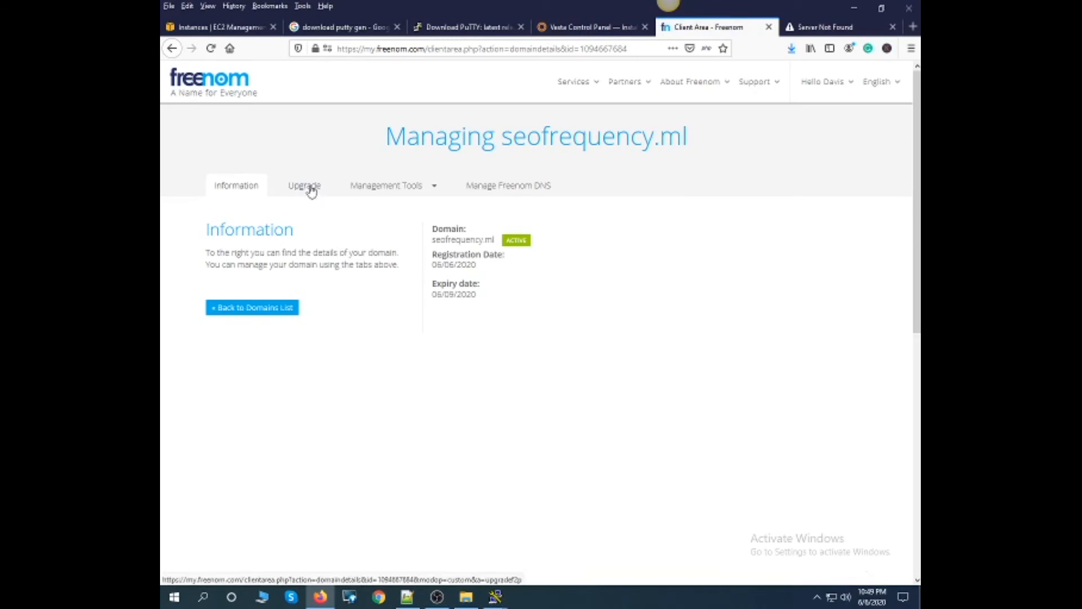
{"action": "left_click", "coordinate": [433, 188]}
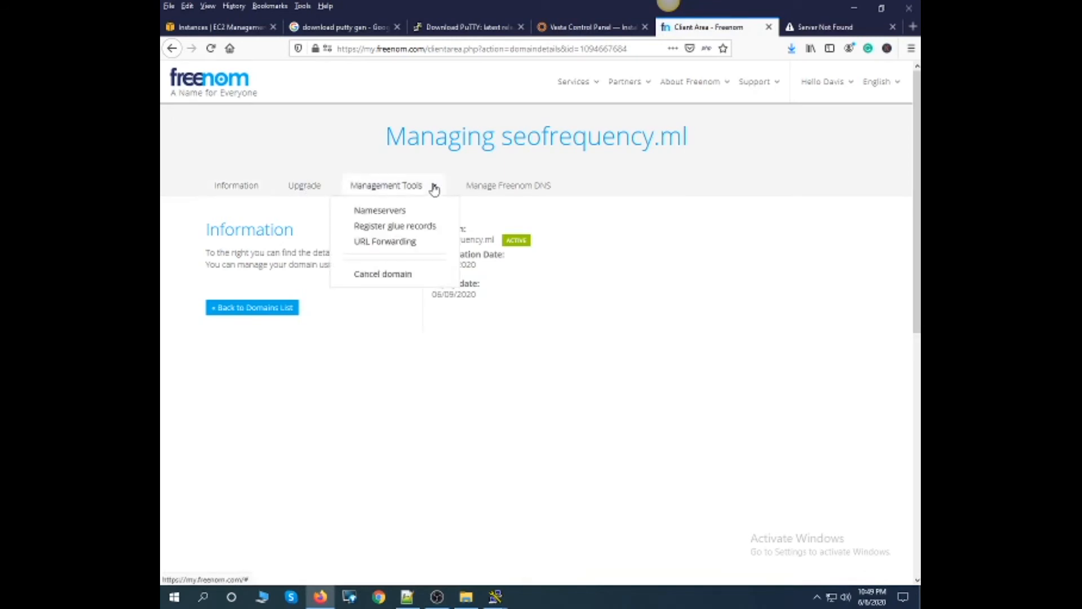
{"action": "left_click", "coordinate": [519, 186]}
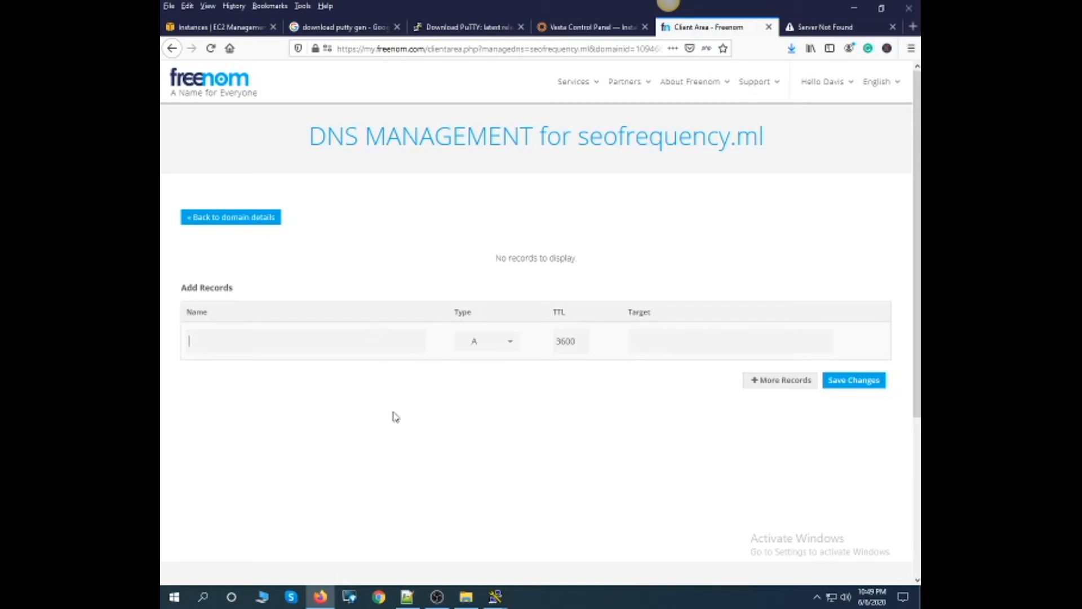
- Enter seofrequencytool as the name of the new A record and switch to the EC2 instance's connection details
{"action": "type", "text": "seo"}
{"action": "key", "text": "Down"}
{"action": "key", "text": "Return"}
{"action": "double_click", "coordinate": [262, 339]}
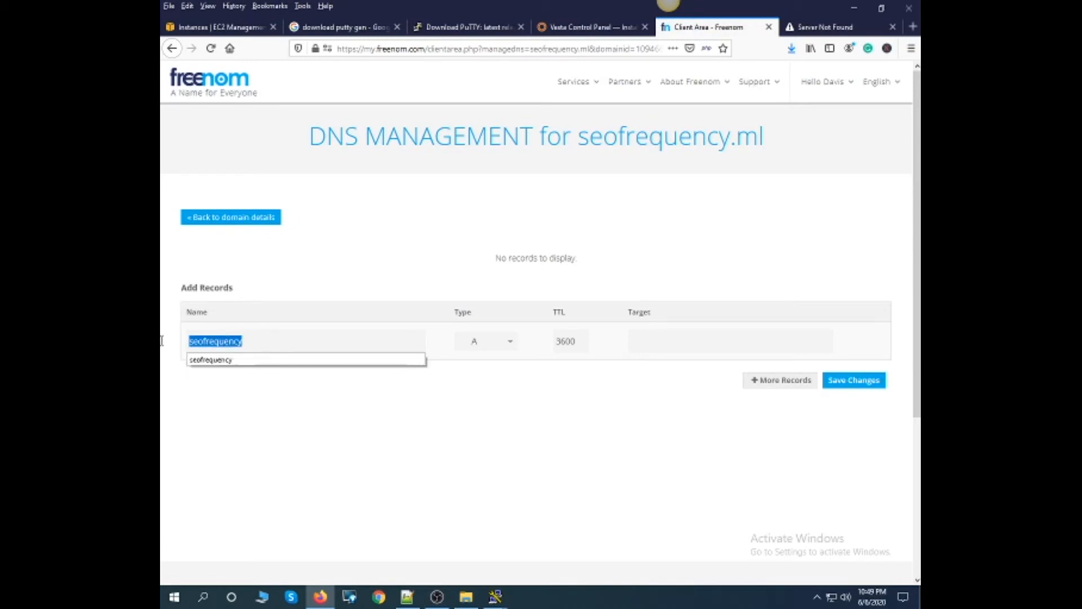
{"action": "key", "text": "BackSpace"}
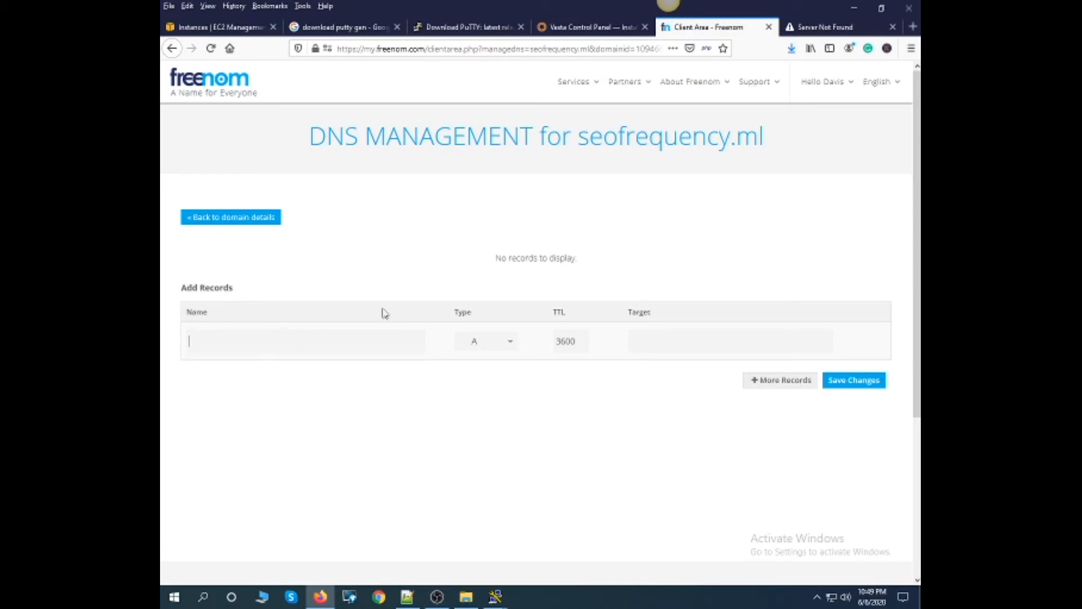
{"action": "left_click", "coordinate": [329, 340]}
{"action": "left_click", "coordinate": [274, 361]}
{"action": "left_click", "coordinate": [644, 338]}
{"action": "left_click", "coordinate": [243, 29]}
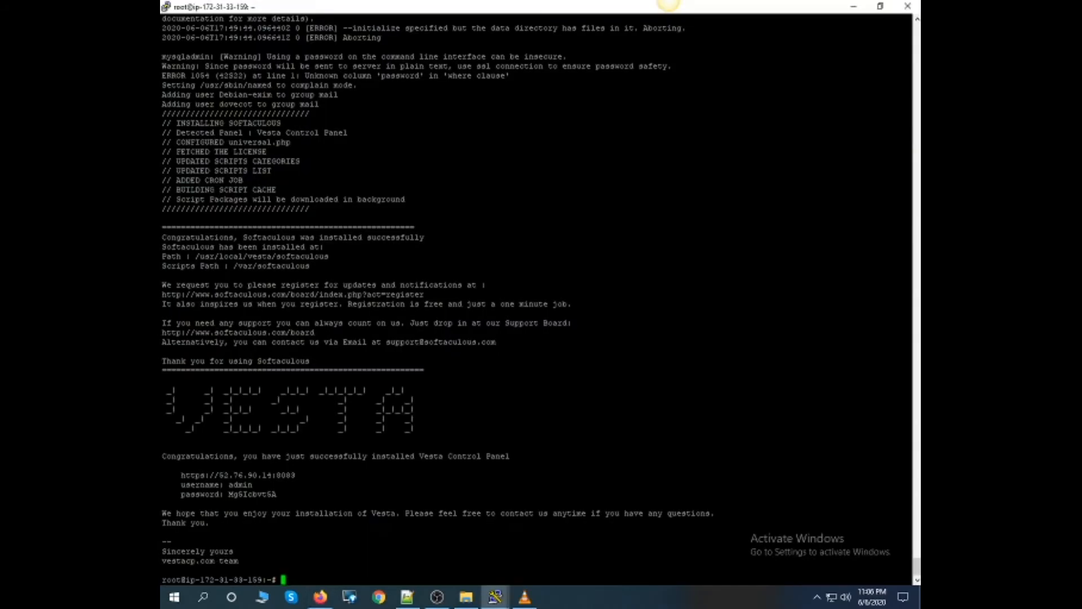
{"action": "left_click_drag", "start_coordinate": [276, 495], "coordinate": [179, 478]}
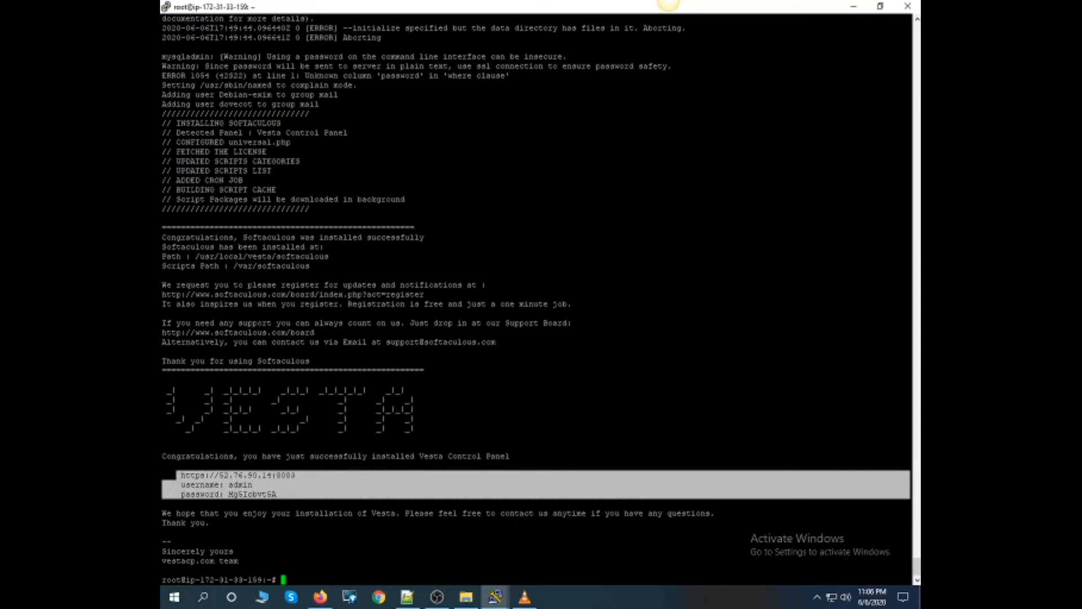
{"action": "left_click_drag", "start_coordinate": [301, 475], "coordinate": [185, 475]}
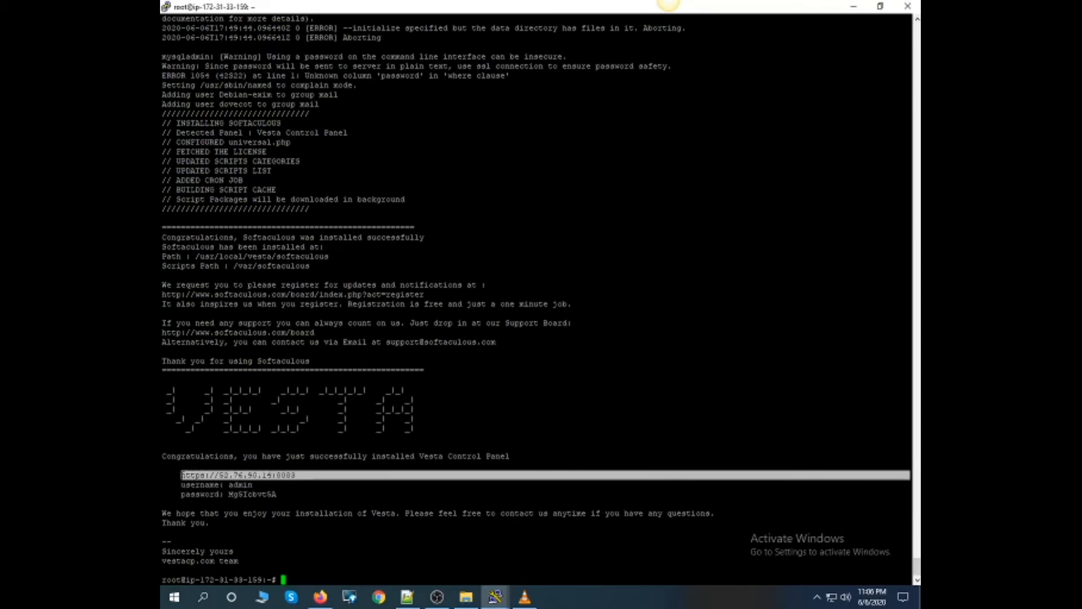
{"action": "left_click", "coordinate": [320, 596]}
{"action": "key", "text": "ctrl+t"}
{"action": "type", "text": "https://52.76.90.14:8083"}
{"action": "key", "text": "Return"}
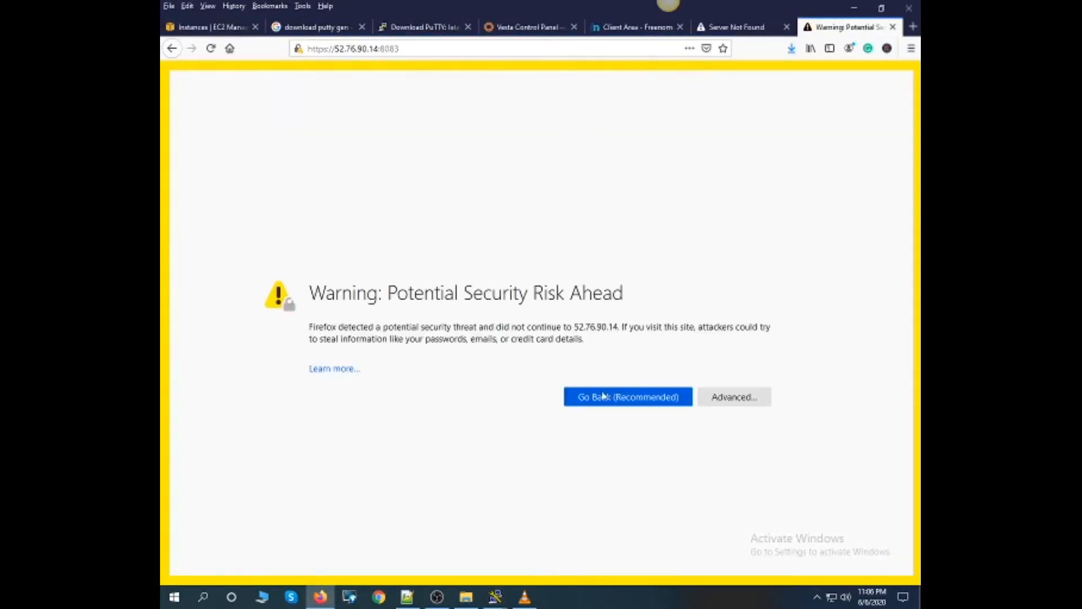
{"action": "left_click", "coordinate": [705, 398]}
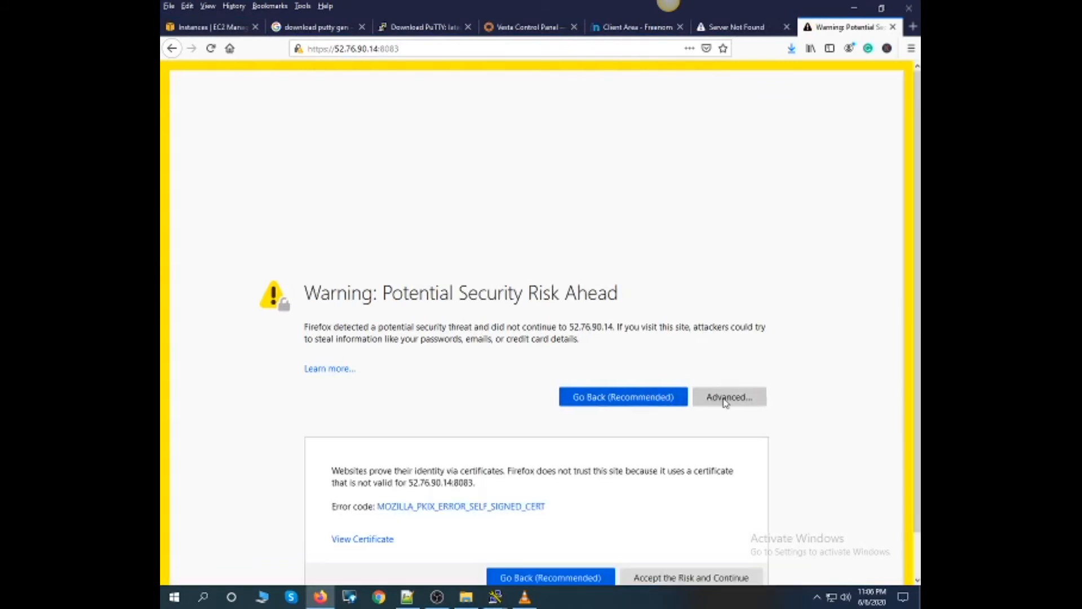
{"action": "scroll", "coordinate": [718, 437], "scroll_direction": "down", "scroll_amount": 2}
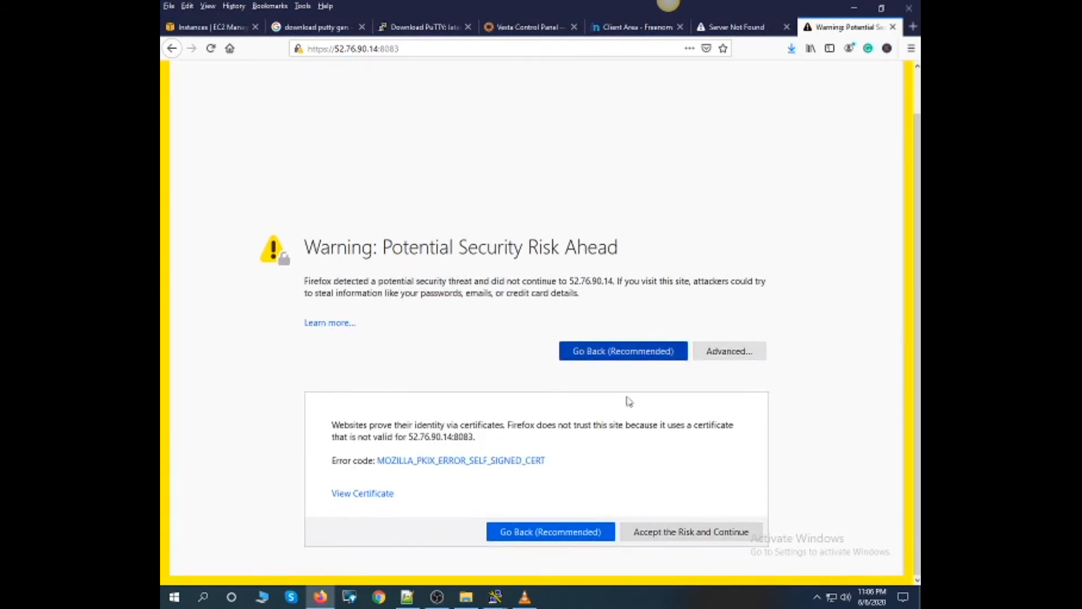
{"action": "left_click", "coordinate": [672, 536]}
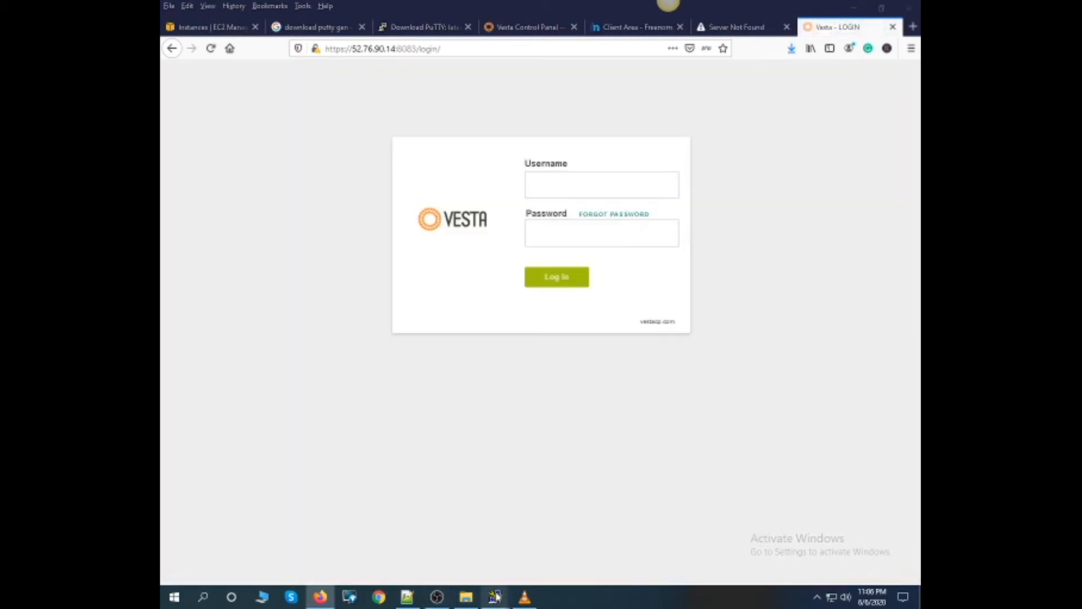
- Copy the Vesta admin password from the installation output in PuTTY and return to the browser
{"action": "mouse_move", "coordinate": [496, 596]}
{"action": "left_click", "coordinate": [536, 570]}
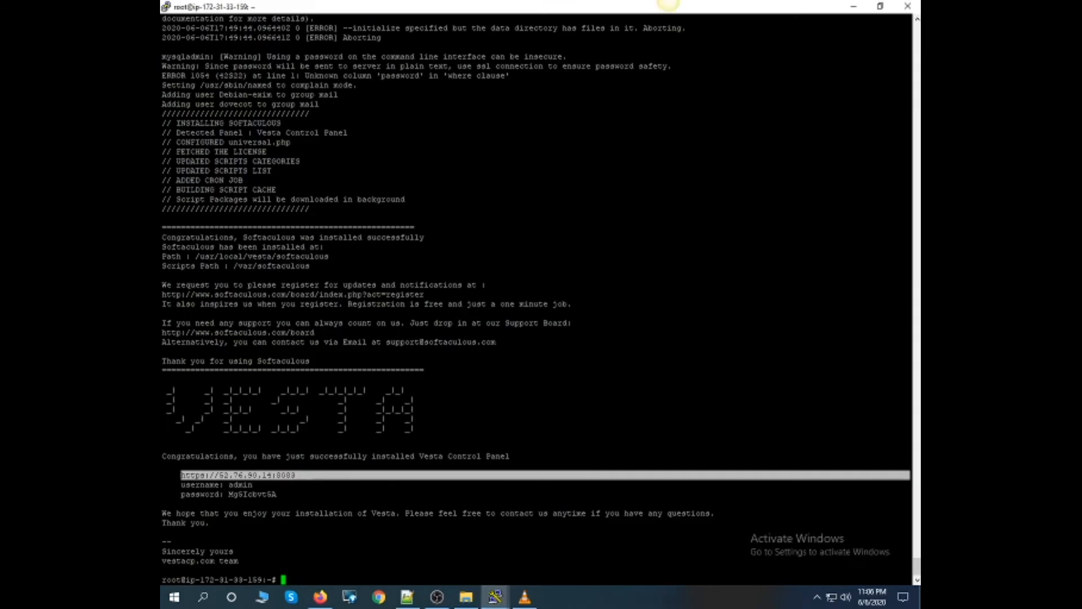
{"action": "double_click", "coordinate": [249, 485]}
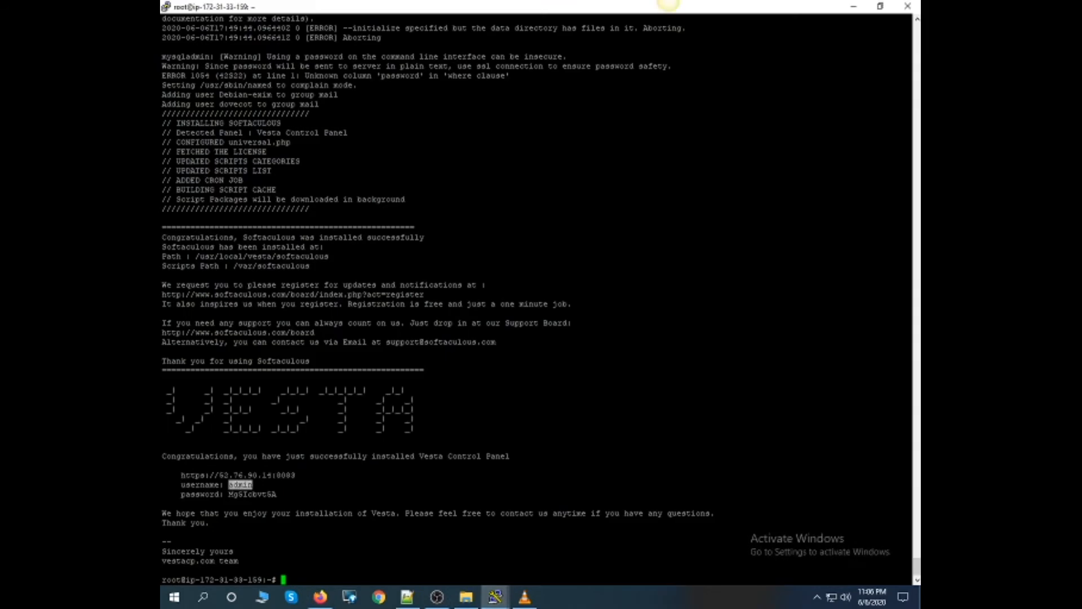
{"action": "left_click_drag", "start_coordinate": [228, 494], "coordinate": [263, 494]}
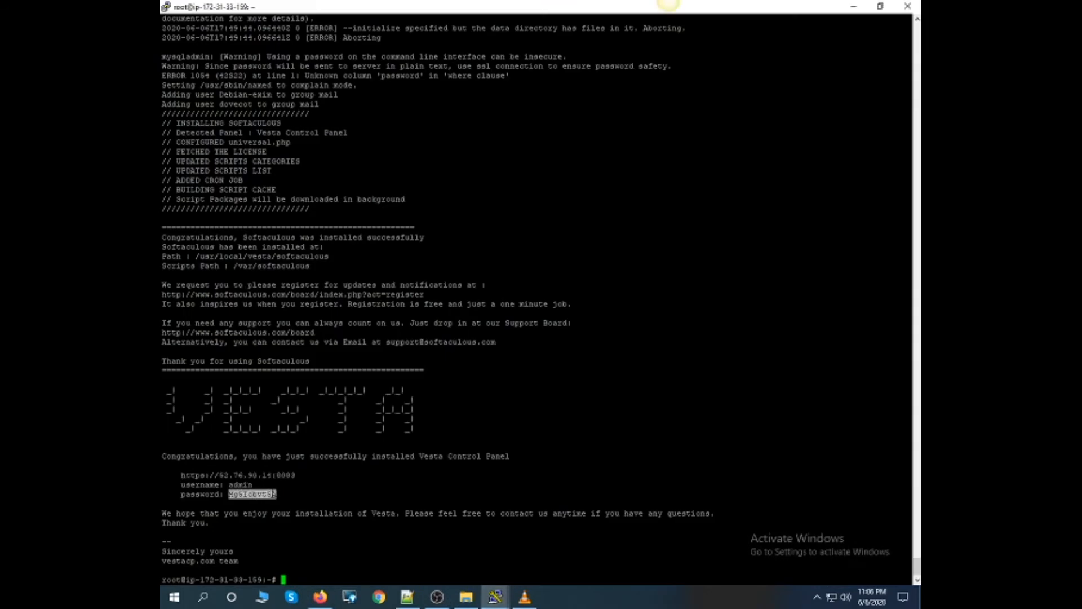
{"action": "key", "text": "alt+Tab"}
- Log in to Vesta as admin with the copied account password and decline saving the login
{"action": "left_click", "coordinate": [580, 184]}
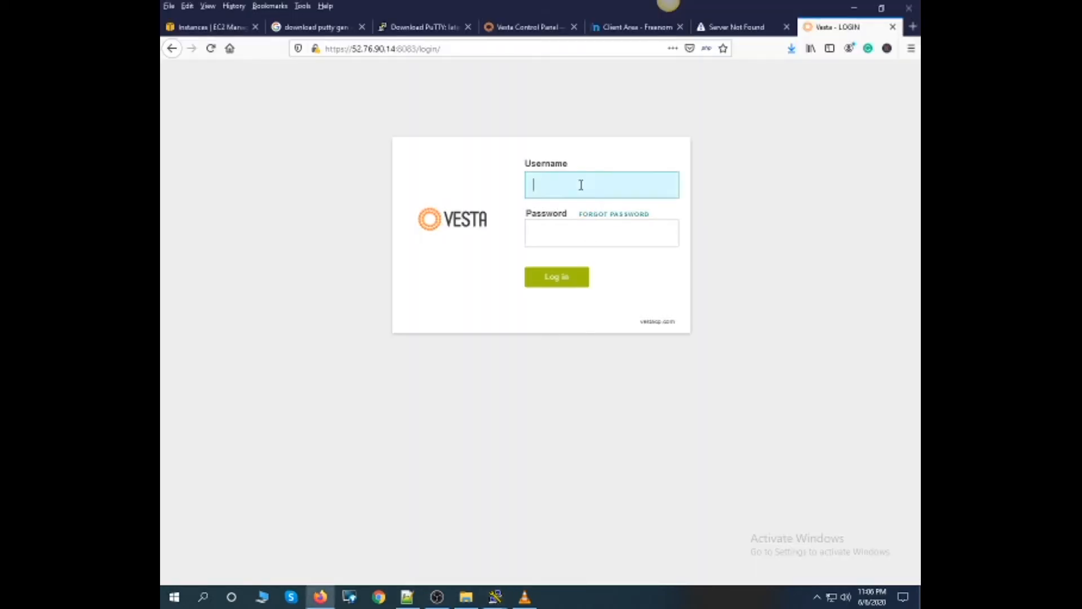
{"action": "type", "text": "admin"}
{"action": "left_click", "coordinate": [607, 229]}
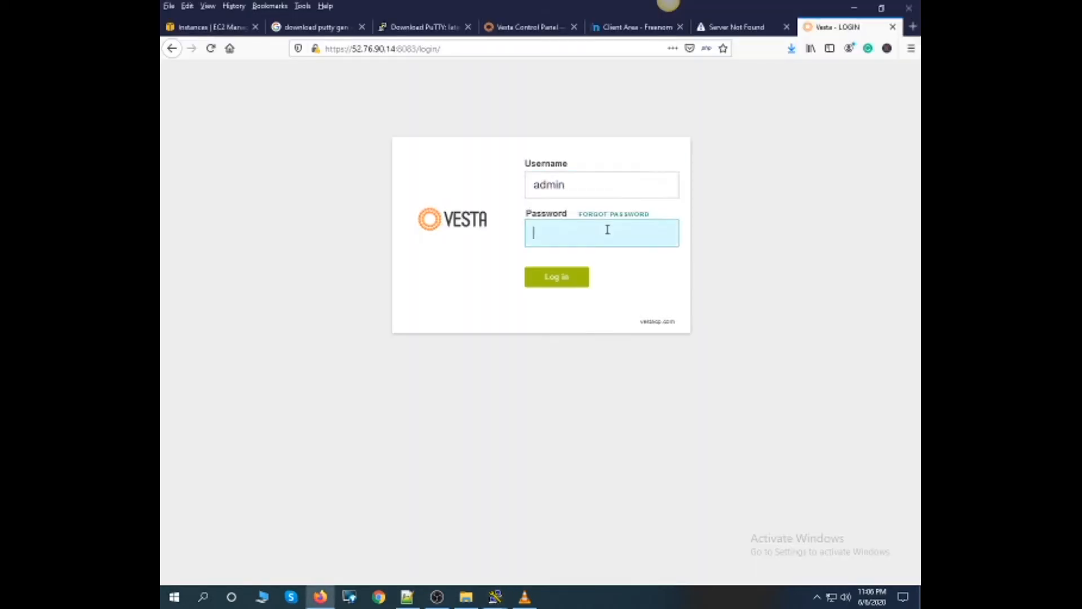
{"action": "key", "text": "ctrl+v"}
{"action": "left_click", "coordinate": [555, 278]}
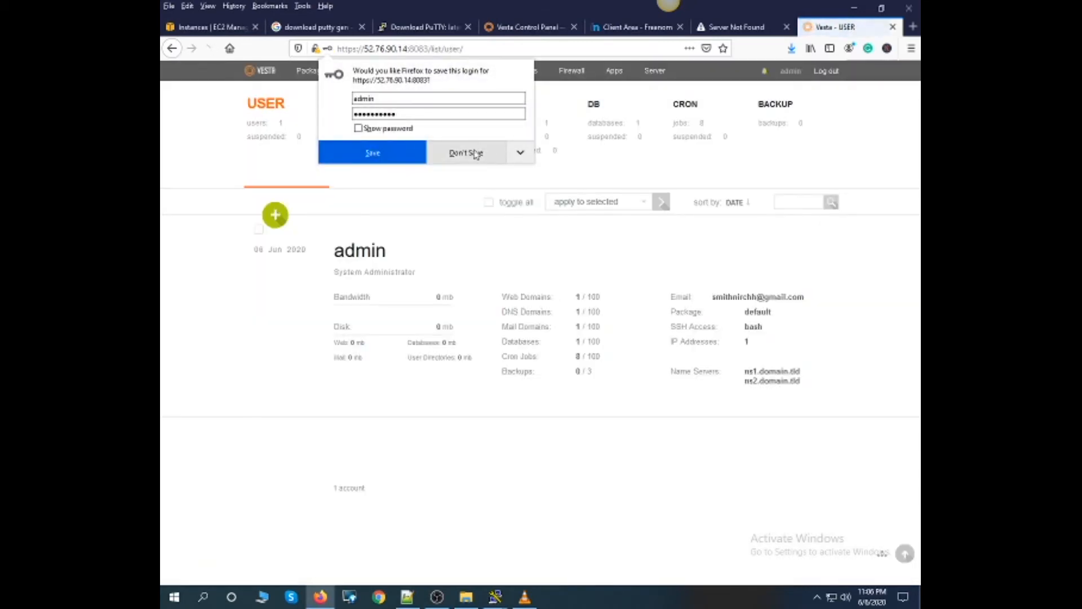
{"action": "left_click", "coordinate": [476, 154]}
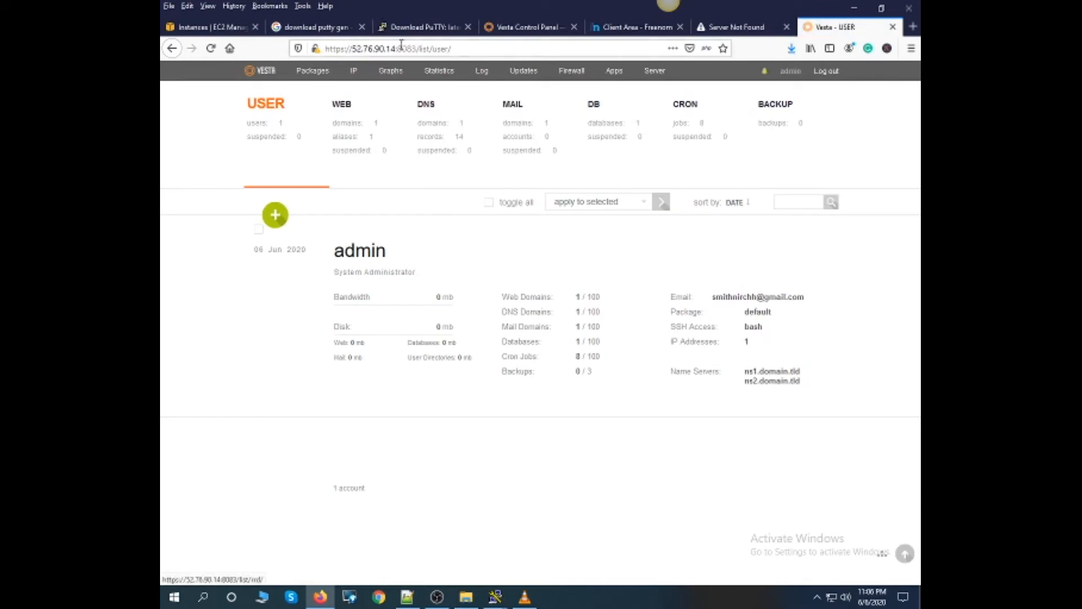
- Copy the server IP 52.76.90.14 from the Vesta address and reopen Freenom's DNS management page for seofrequency.ml
{"action": "left_click_drag", "start_coordinate": [396, 48], "coordinate": [351, 49]}
{"action": "key", "text": "ctrl+c"}
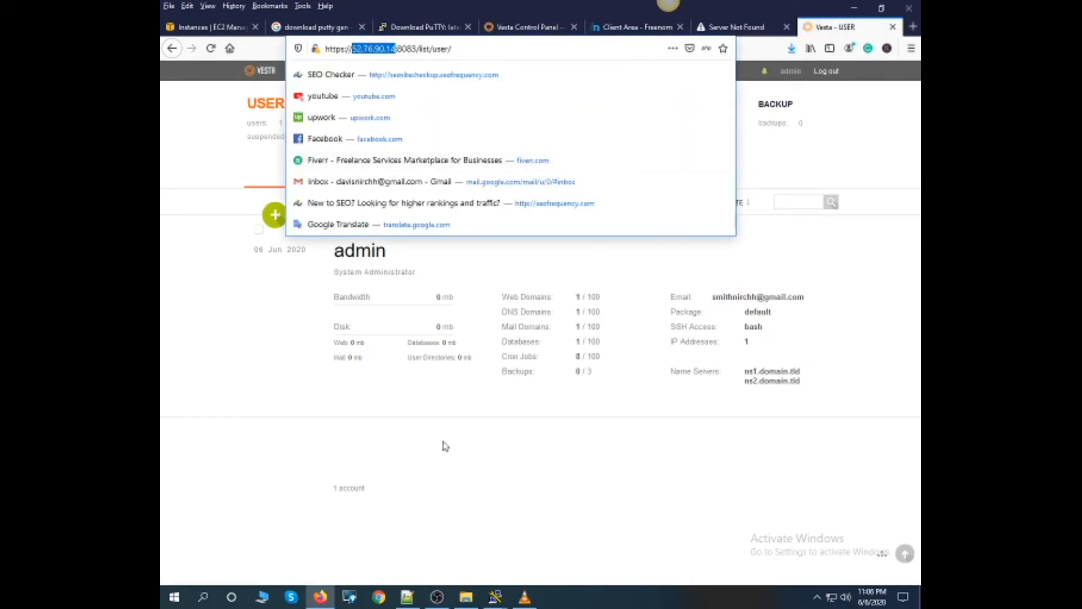
{"action": "left_click", "coordinate": [636, 33]}
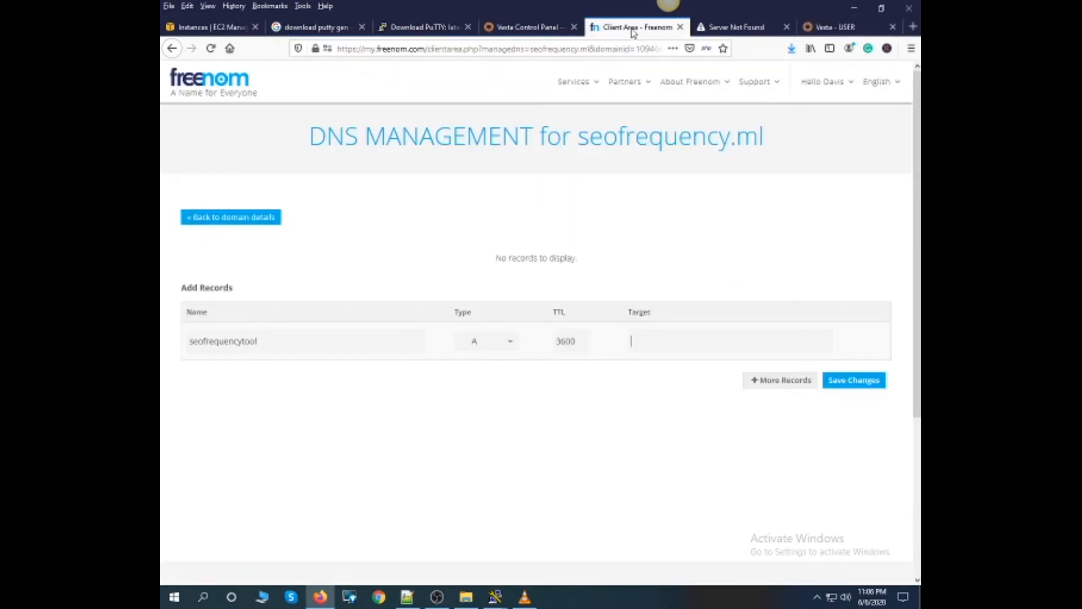
{"action": "left_click", "coordinate": [646, 345]}
{"action": "mouse_move", "coordinate": [596, 90]}
{"action": "left_click", "coordinate": [588, 147]}
{"action": "left_click", "coordinate": [742, 294]}
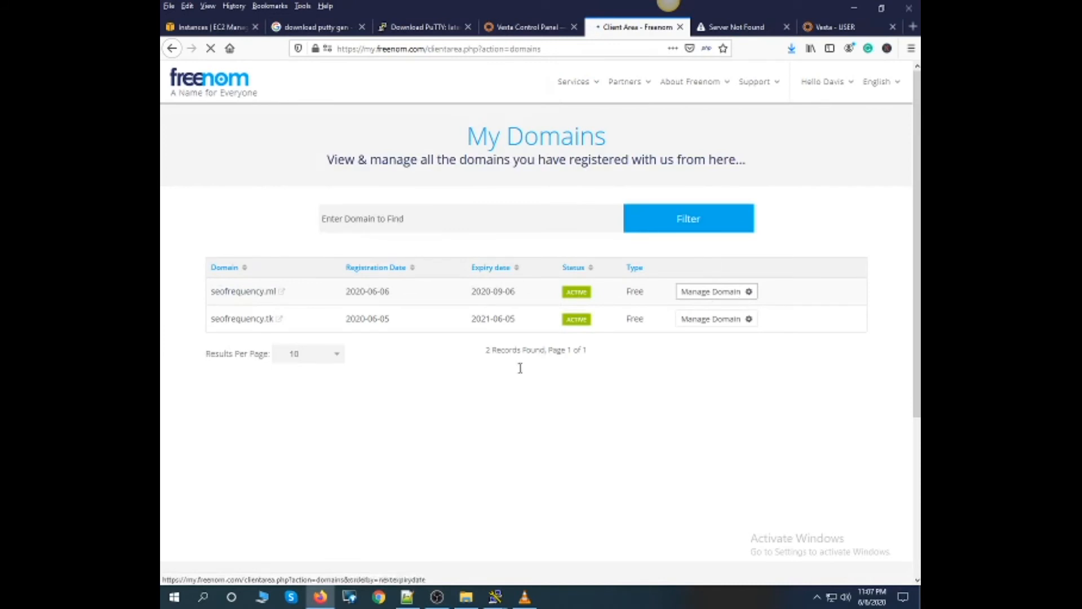
{"action": "left_click", "coordinate": [522, 191]}
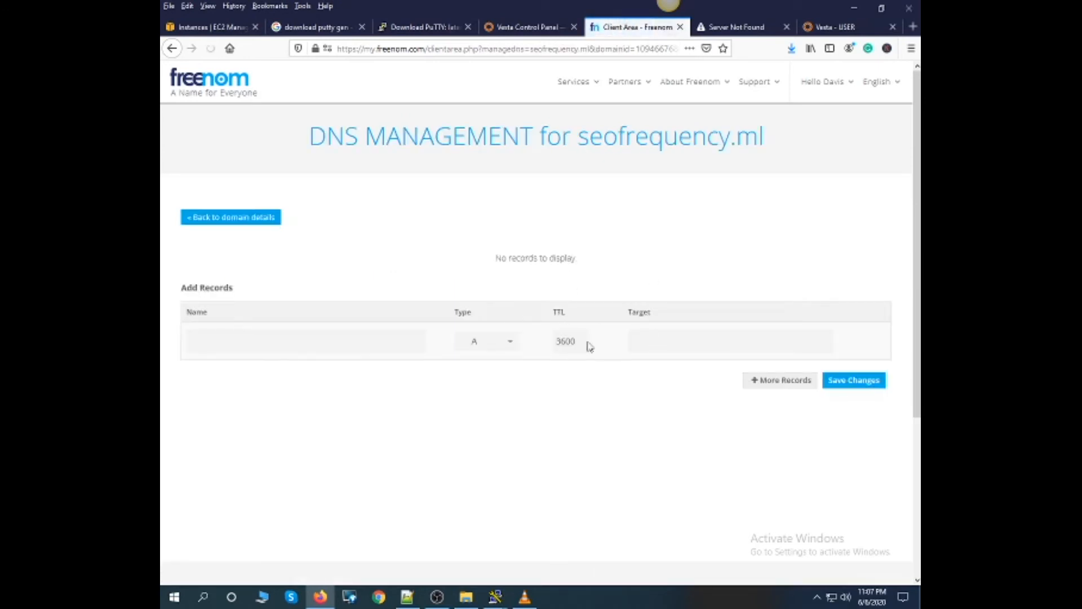
- Save an A record with a blank name, TTL 3600 and target 52.76.90.14, and return to the domain details
{"action": "left_click", "coordinate": [636, 342]}
{"action": "key", "text": "ctrl+v"}
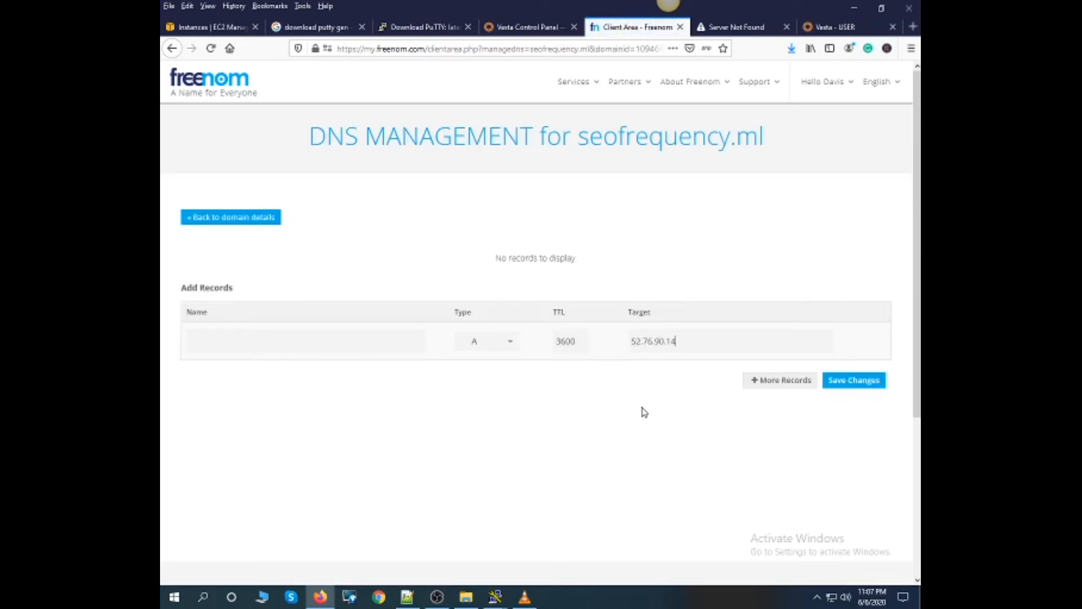
{"action": "left_click", "coordinate": [846, 381]}
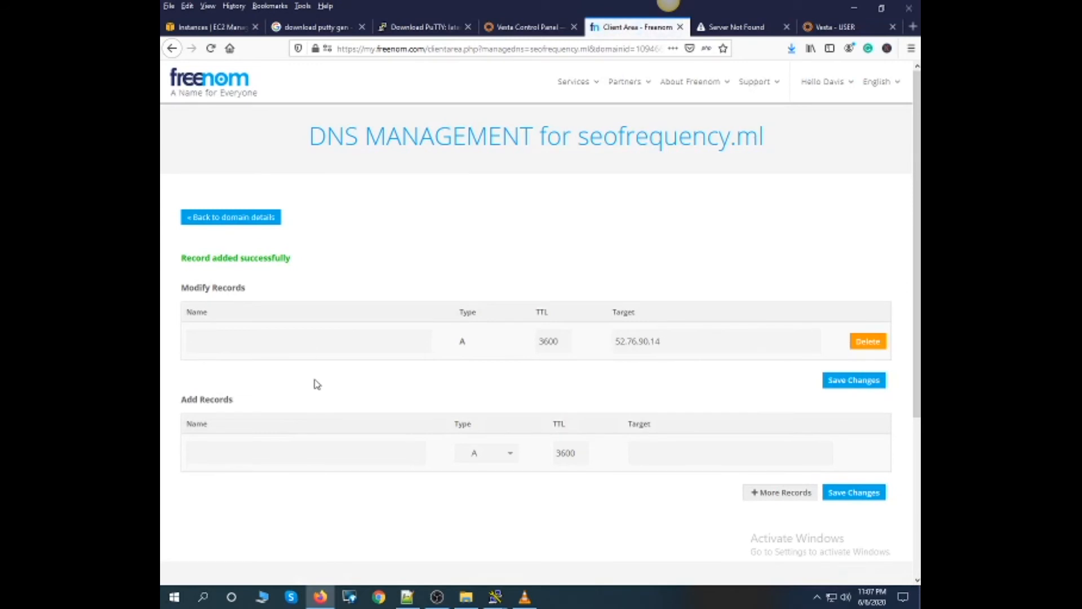
{"action": "left_click_drag", "start_coordinate": [302, 265], "coordinate": [169, 268]}
{"action": "left_click", "coordinate": [238, 219]}
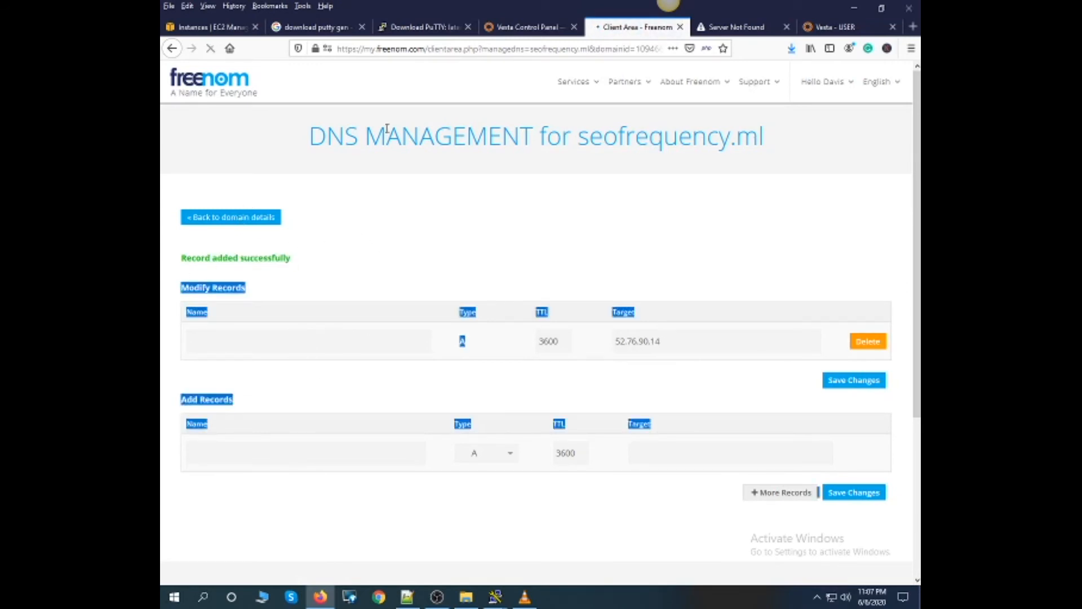
- Open the web domains list in the Vesta panel and highlight the default EC2 domain's name
{"action": "left_click", "coordinate": [507, 25]}
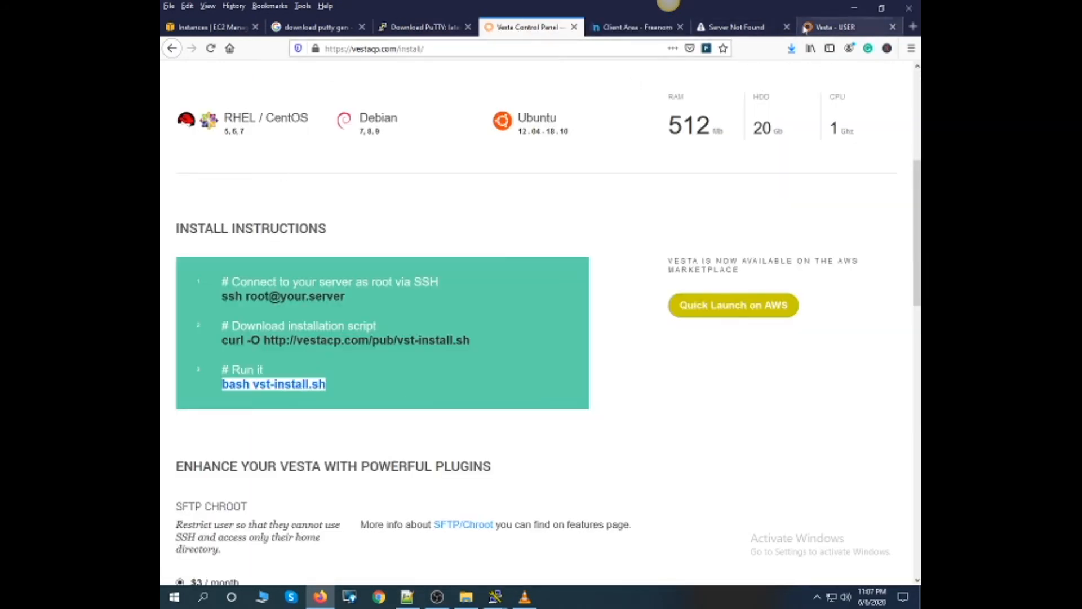
{"action": "left_click", "coordinate": [834, 28]}
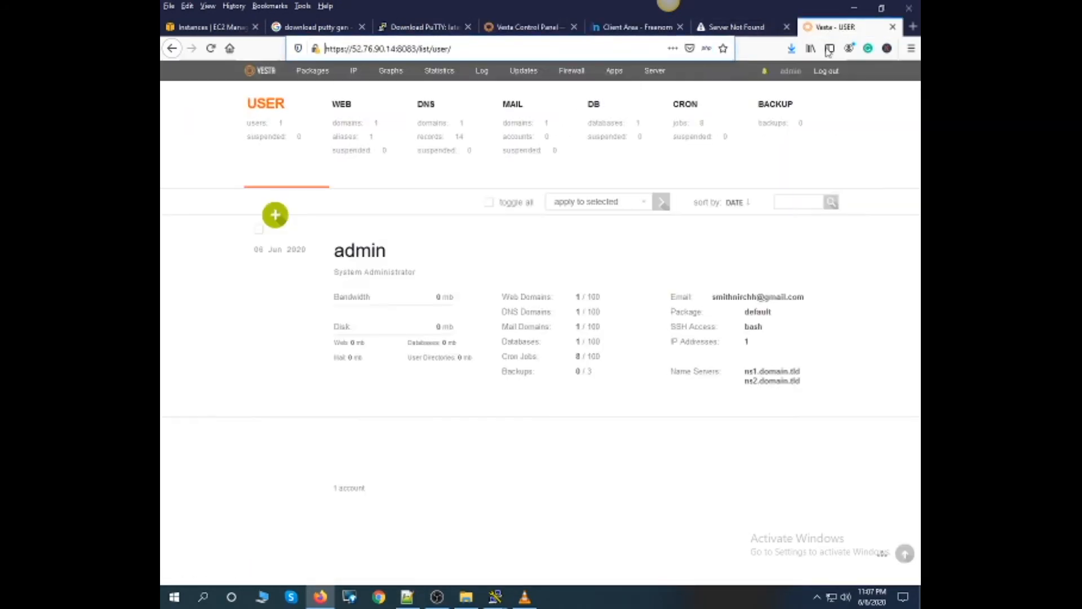
{"action": "left_click", "coordinate": [341, 106]}
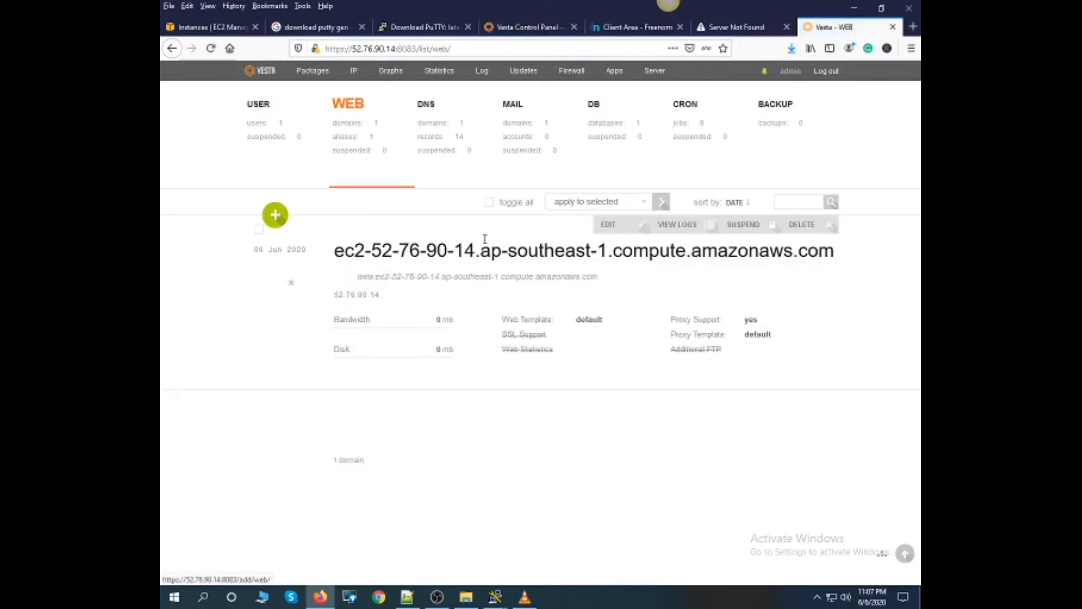
{"action": "left_click_drag", "start_coordinate": [334, 250], "coordinate": [837, 257]}
{"action": "key", "text": "ctrl+c"}
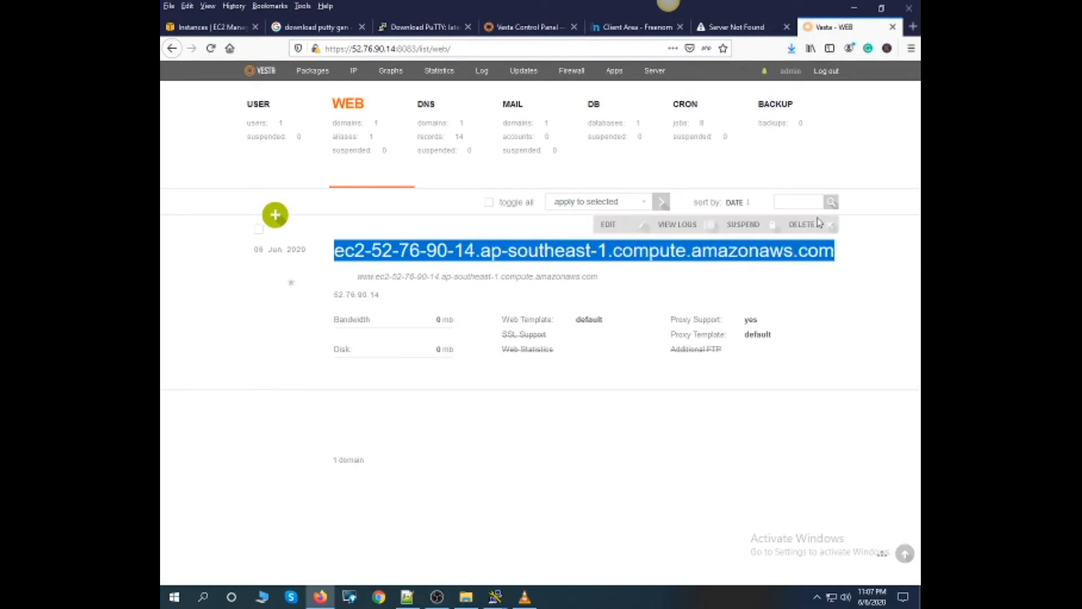
- Open the copied default EC2 domain in a new browser tab and examine the heading of its page
{"action": "left_click", "coordinate": [913, 26]}
{"action": "key", "text": "ctrl+v"}
{"action": "key", "text": "Return"}
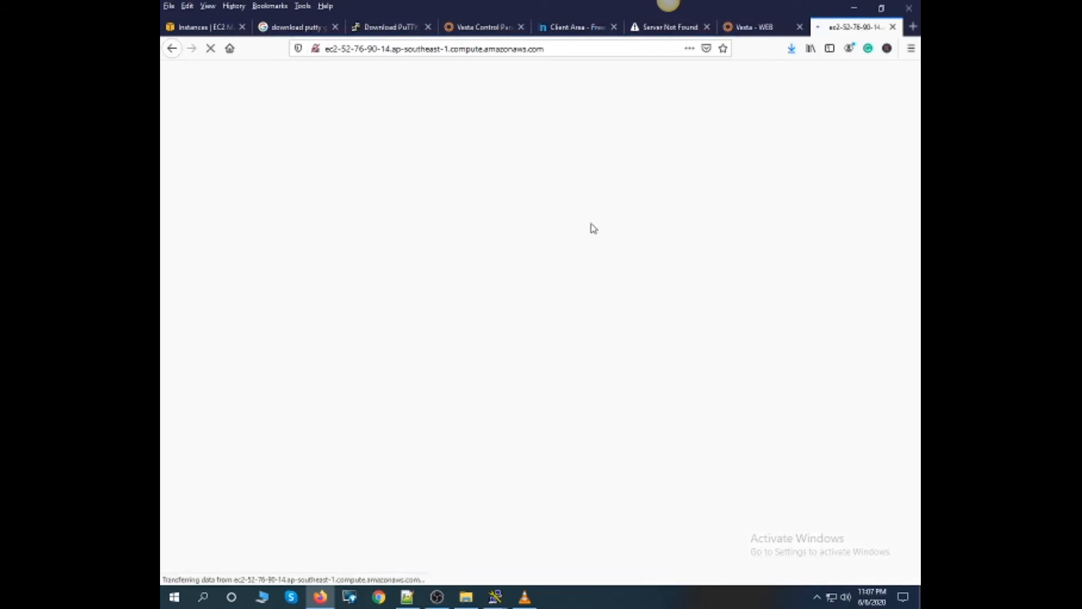
{"action": "left_click_drag", "start_coordinate": [273, 119], "coordinate": [761, 204]}
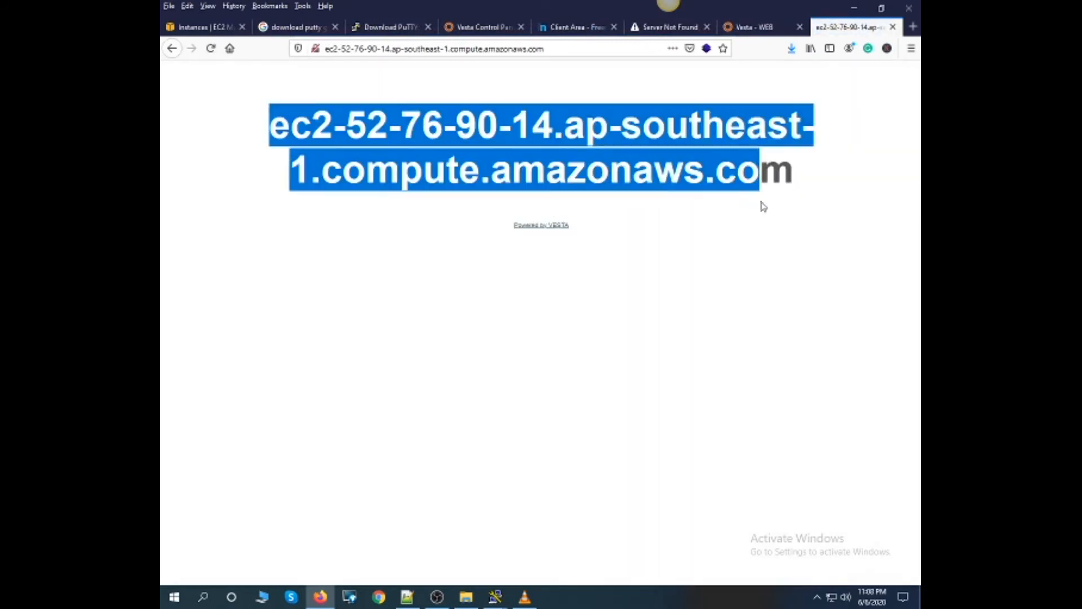
- Start a new web domain in Vesta, copy seofrequency.ml from Freenom as its name, and try to add it with DNS and mail support
{"action": "left_click", "coordinate": [758, 28]}
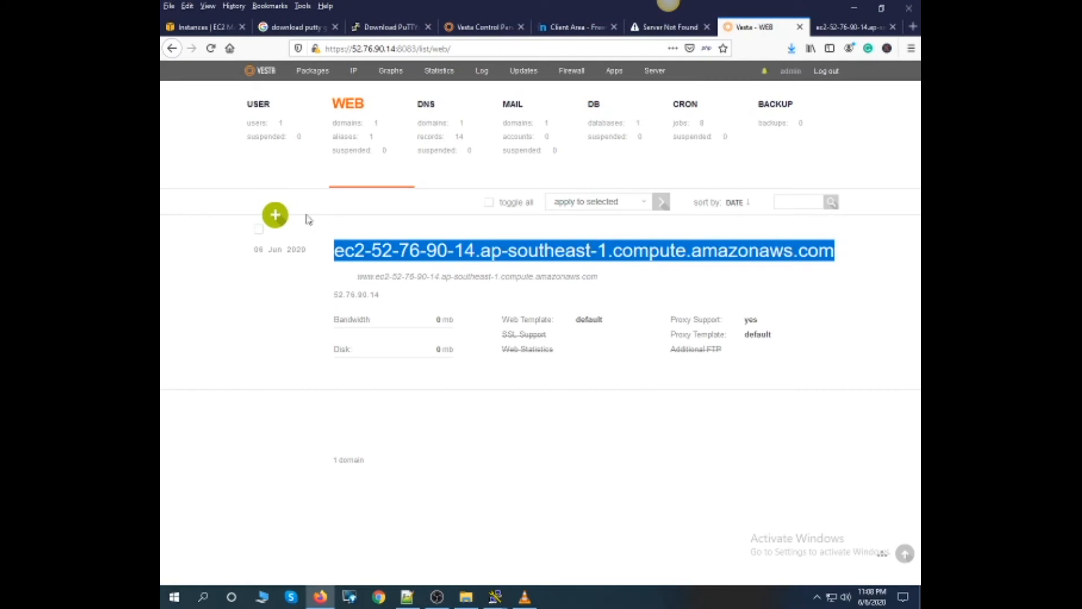
{"action": "left_click", "coordinate": [275, 216]}
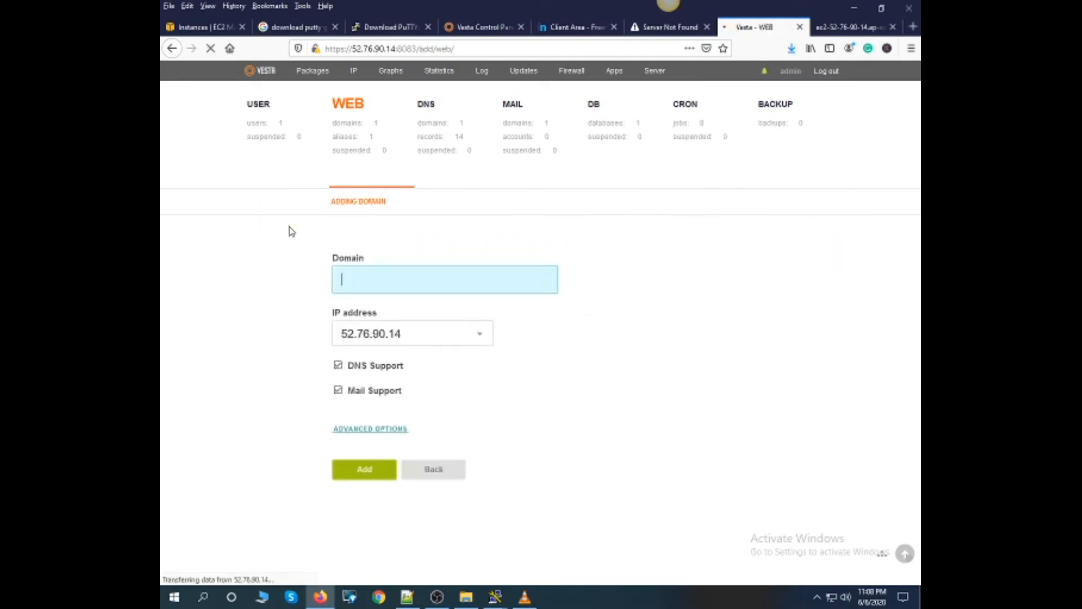
{"action": "left_click", "coordinate": [575, 30]}
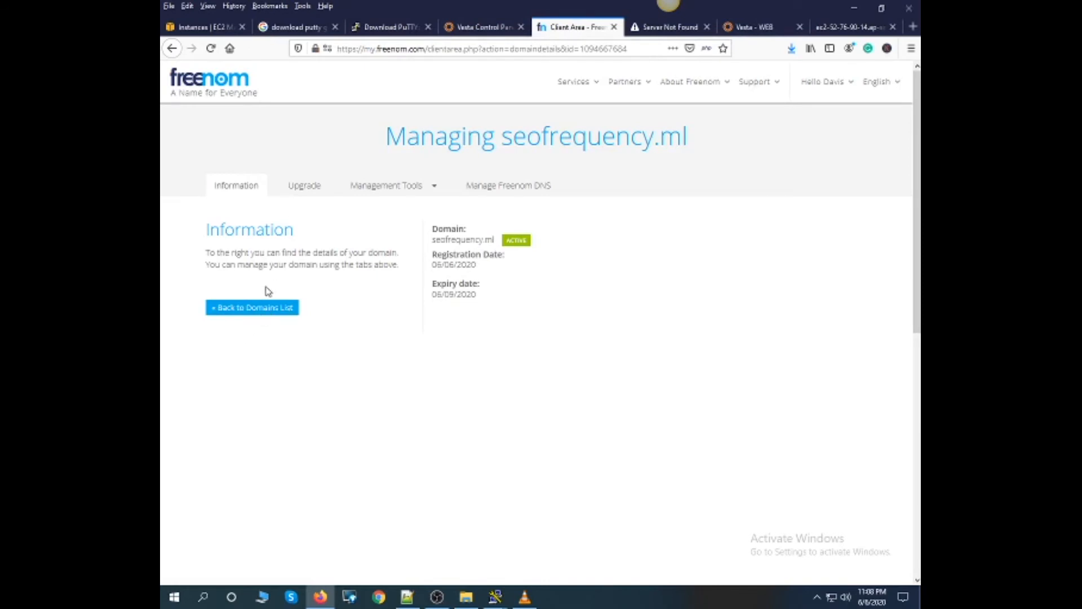
{"action": "left_click_drag", "start_coordinate": [494, 240], "coordinate": [436, 242]}
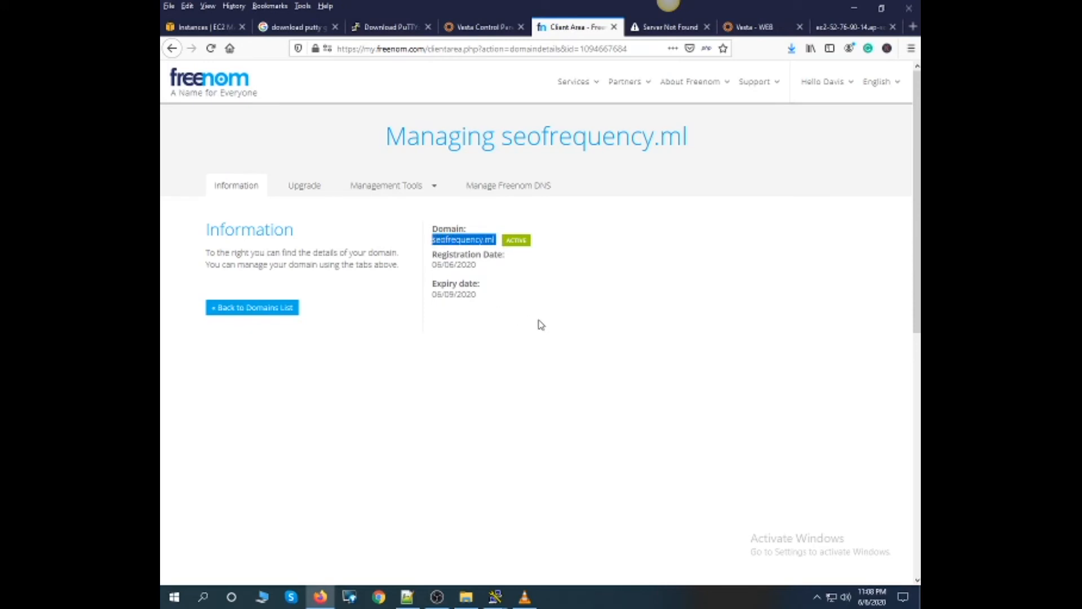
{"action": "left_click", "coordinate": [762, 27]}
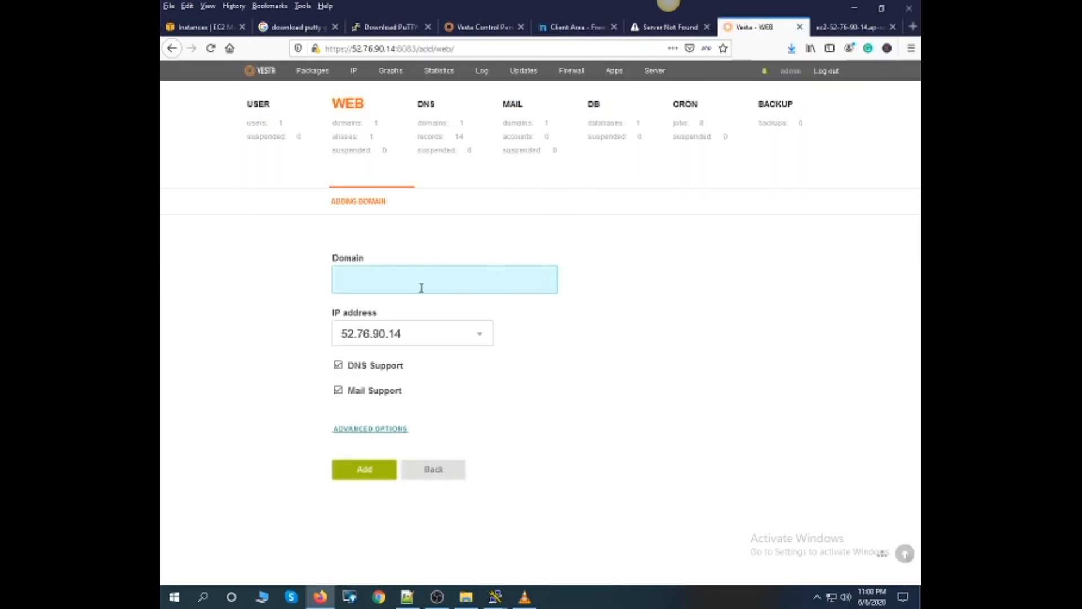
{"action": "type", "text": "seofrequency.ml"}
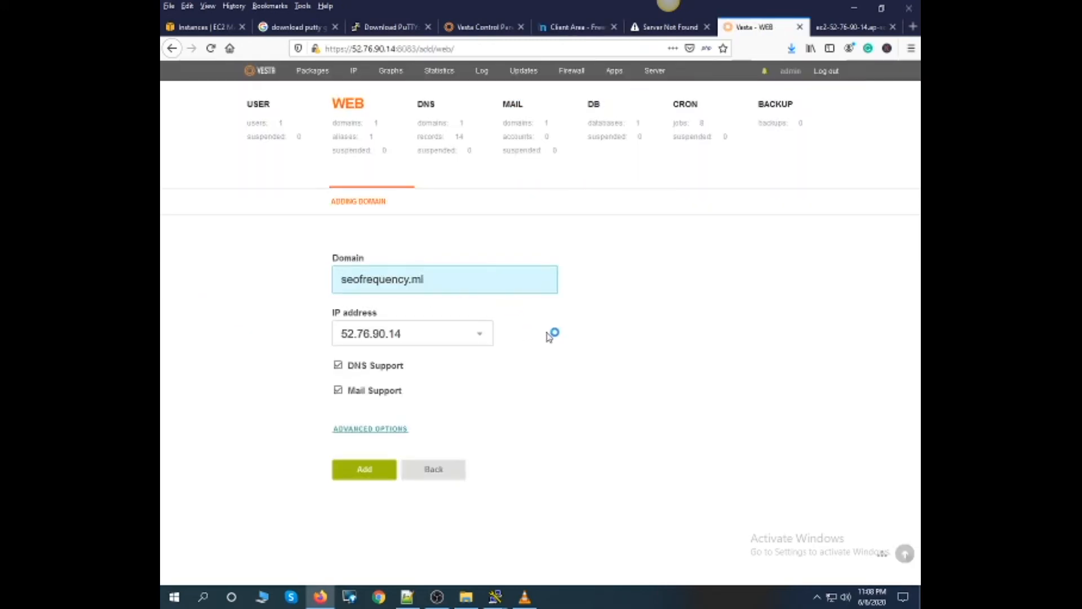
{"action": "left_click", "coordinate": [363, 471]}
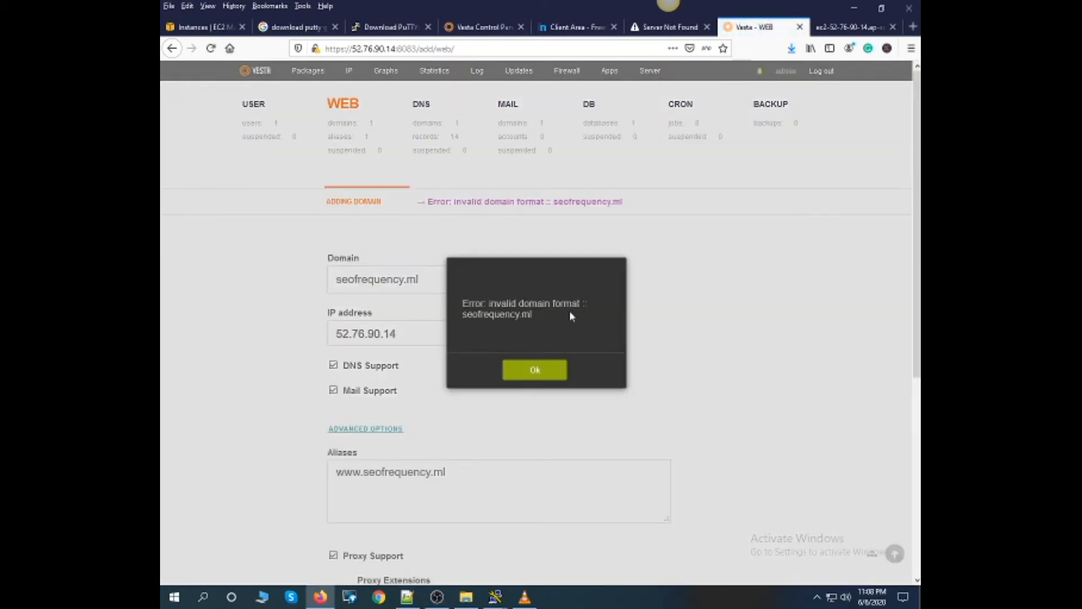
{"action": "left_click", "coordinate": [540, 373]}
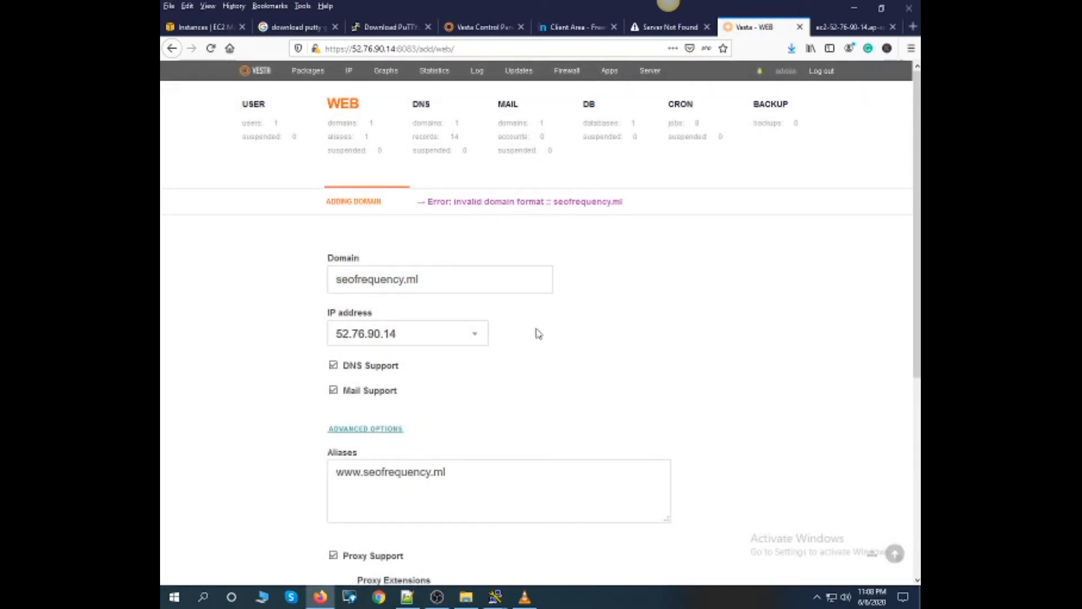
- Try to submit the new web domain form again with the same name and advanced options
{"action": "scroll", "coordinate": [538, 334], "scroll_direction": "down", "scroll_amount": 2}
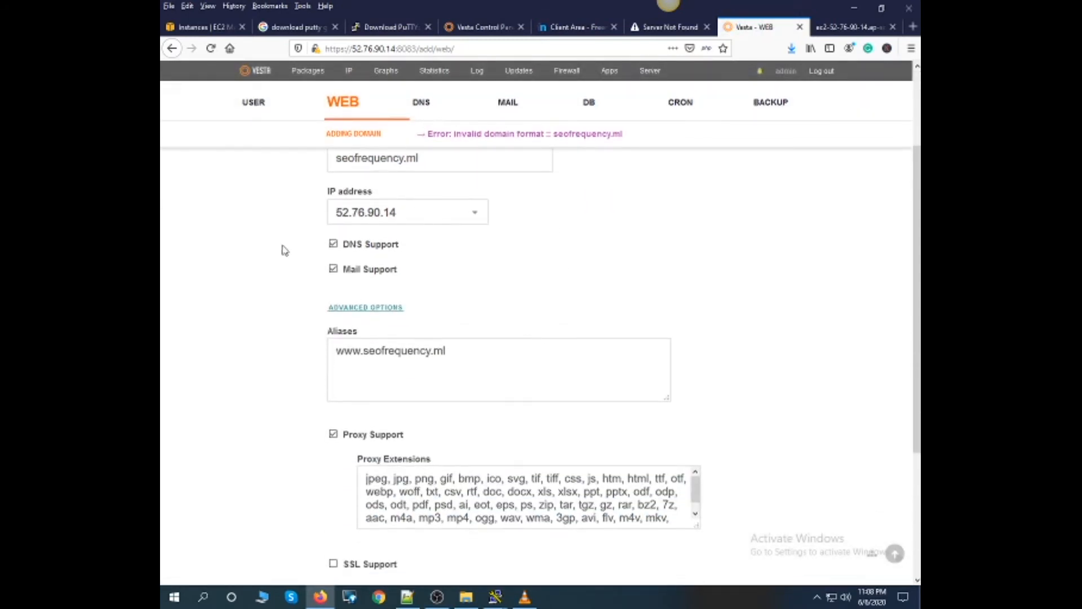
{"action": "scroll", "coordinate": [305, 307], "scroll_direction": "down", "scroll_amount": 3}
{"action": "left_click", "coordinate": [352, 516]}
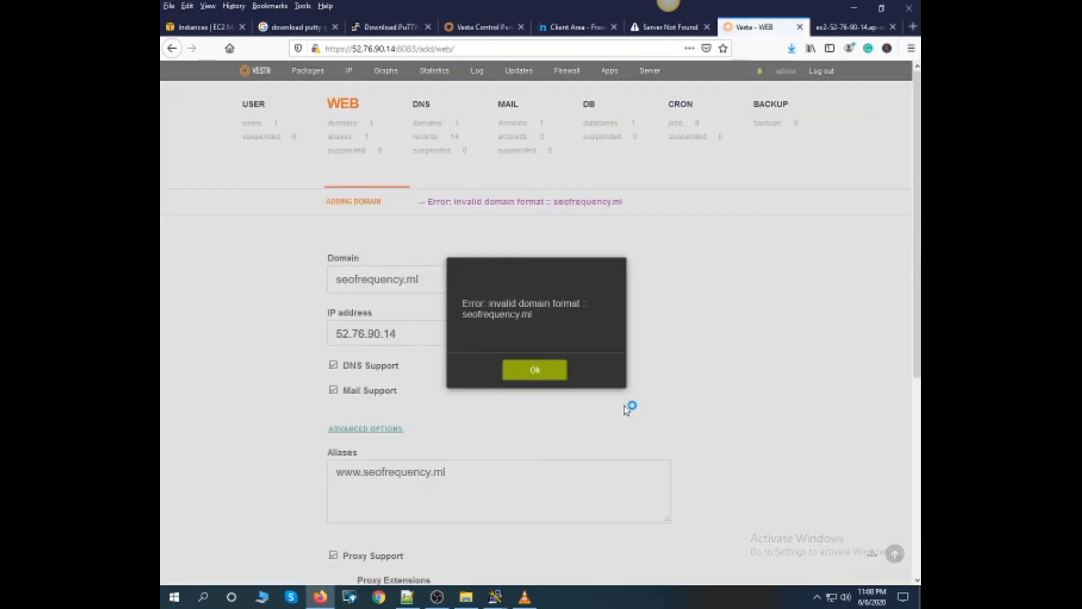
{"action": "left_click", "coordinate": [532, 370]}
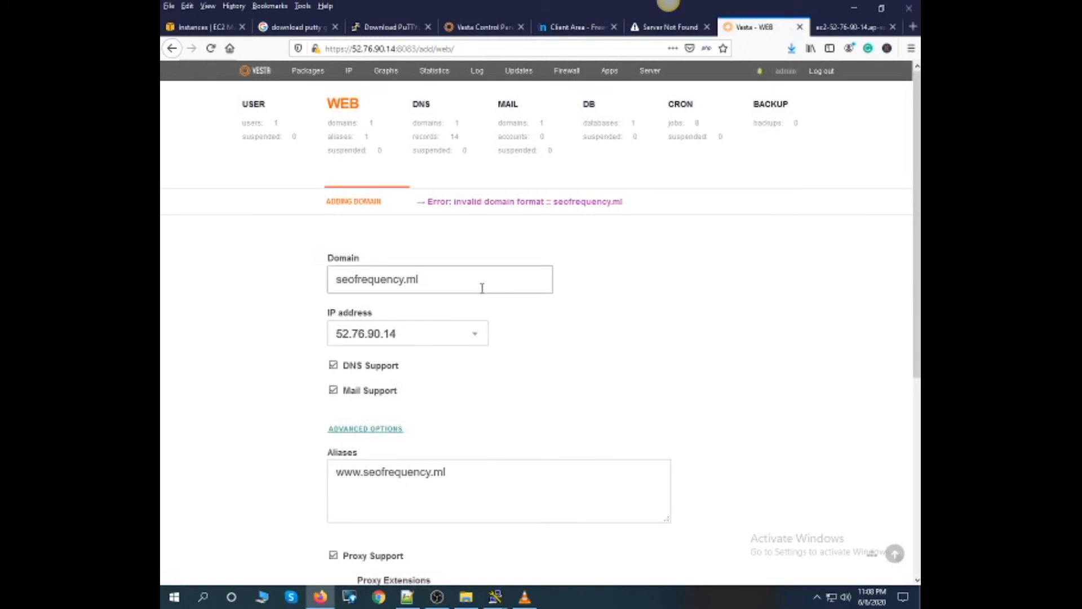
- Recheck both ends of the domain name seofrequency.ml in the form and add the web domain on IP 52.76.90.14
{"action": "left_click", "coordinate": [337, 282]}
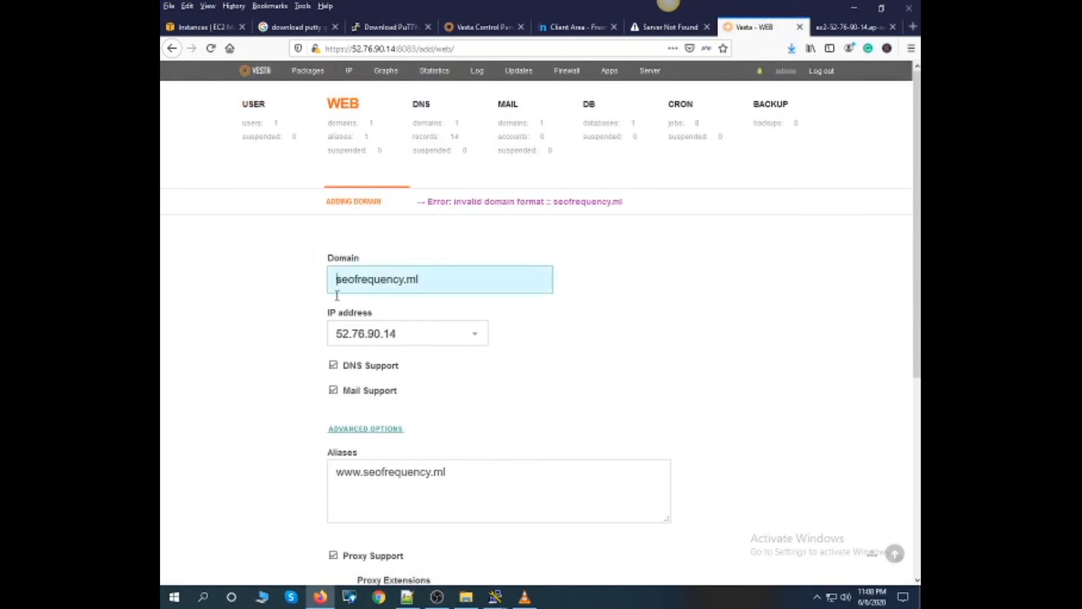
{"action": "left_click", "coordinate": [464, 279]}
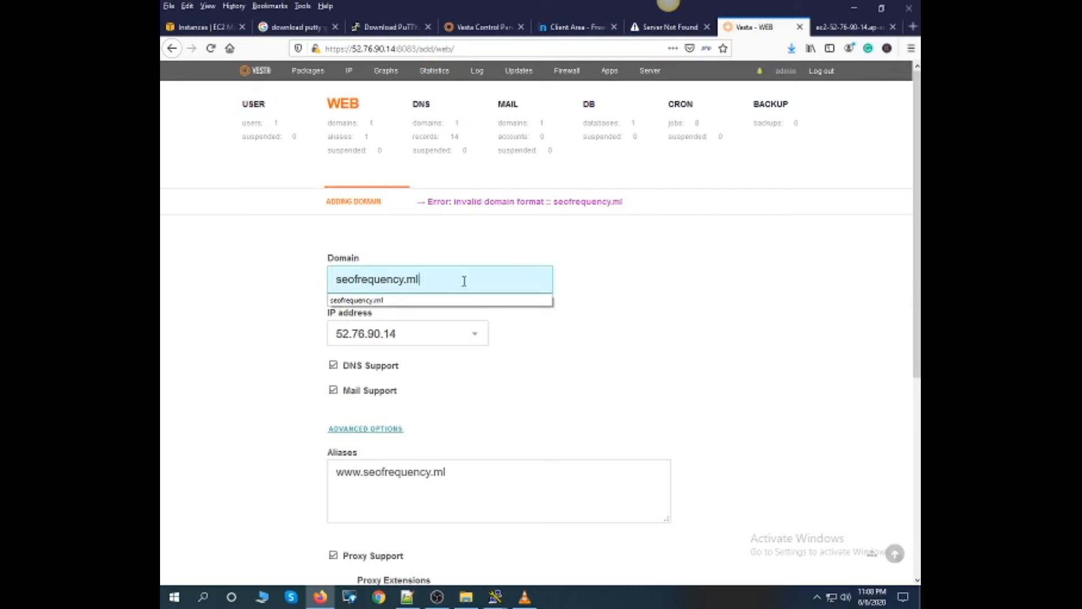
{"action": "left_click", "coordinate": [582, 297]}
{"action": "scroll", "coordinate": [394, 403], "scroll_direction": "down", "scroll_amount": 6}
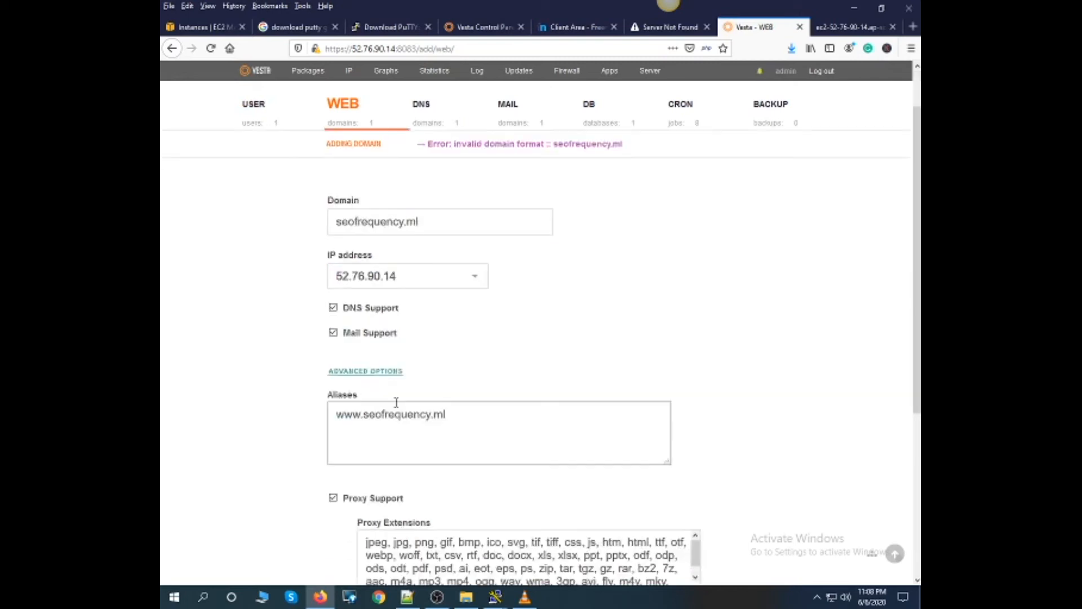
{"action": "left_click", "coordinate": [359, 520]}
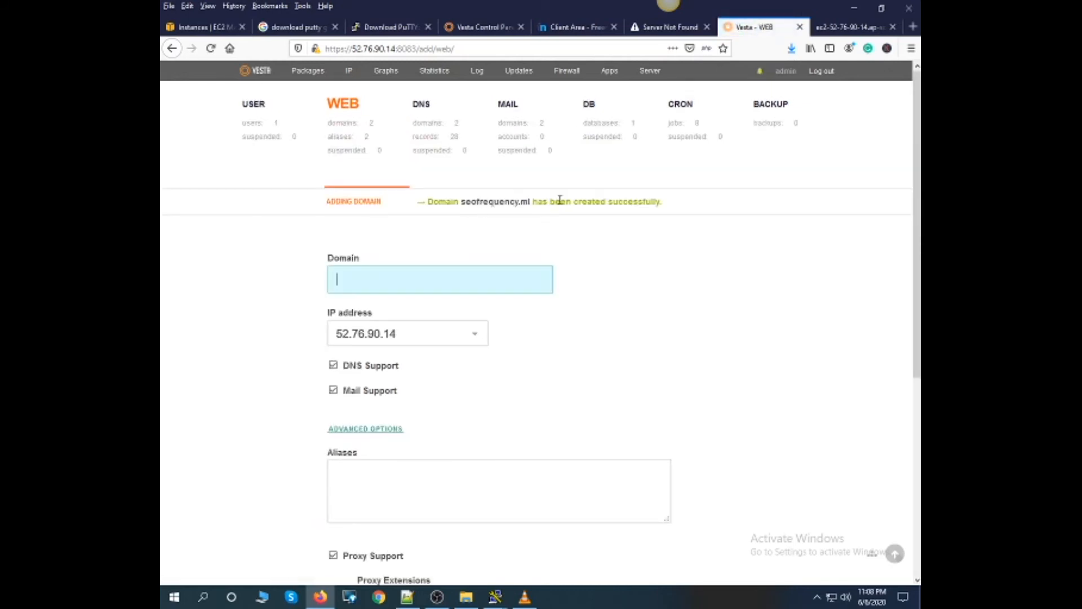
- View the settings of the new seofrequency.ml web domain and return to the web domains list
{"action": "left_click_drag", "start_coordinate": [664, 206], "coordinate": [554, 204]}
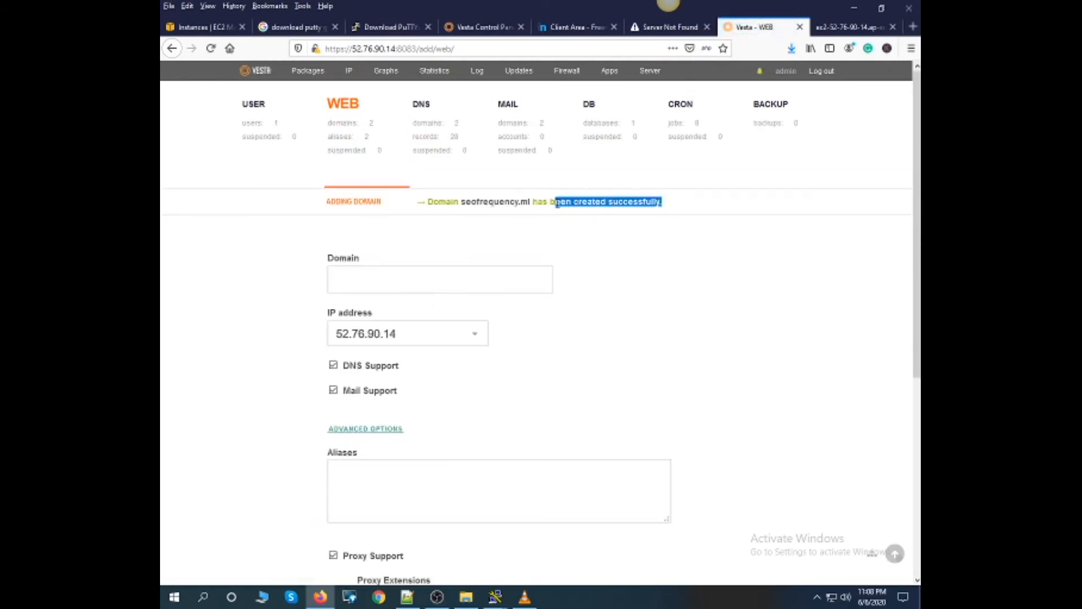
{"action": "left_click", "coordinate": [499, 204]}
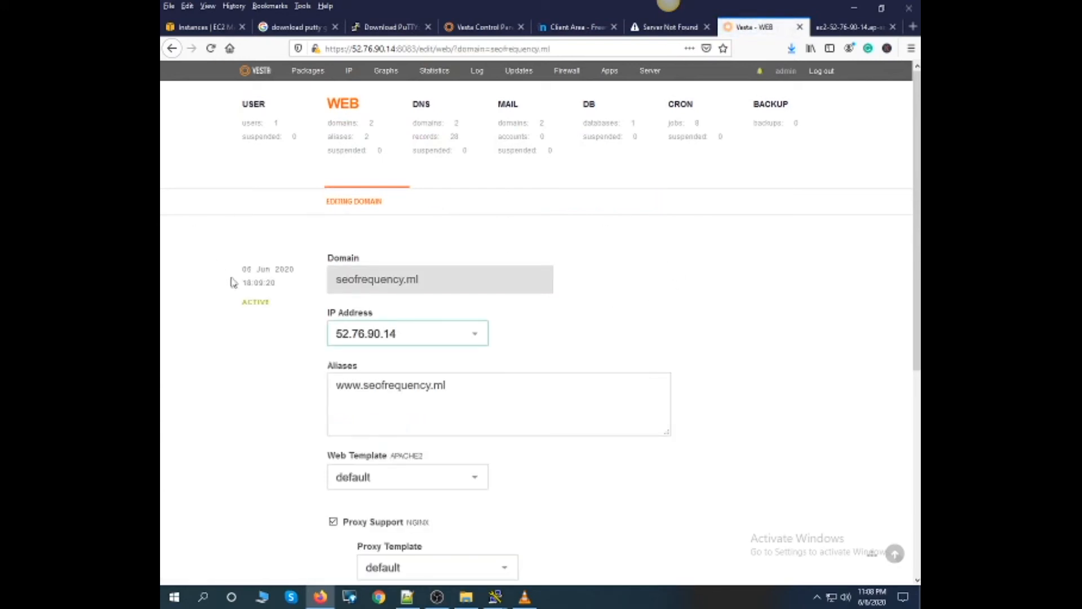
{"action": "left_click", "coordinate": [343, 124]}
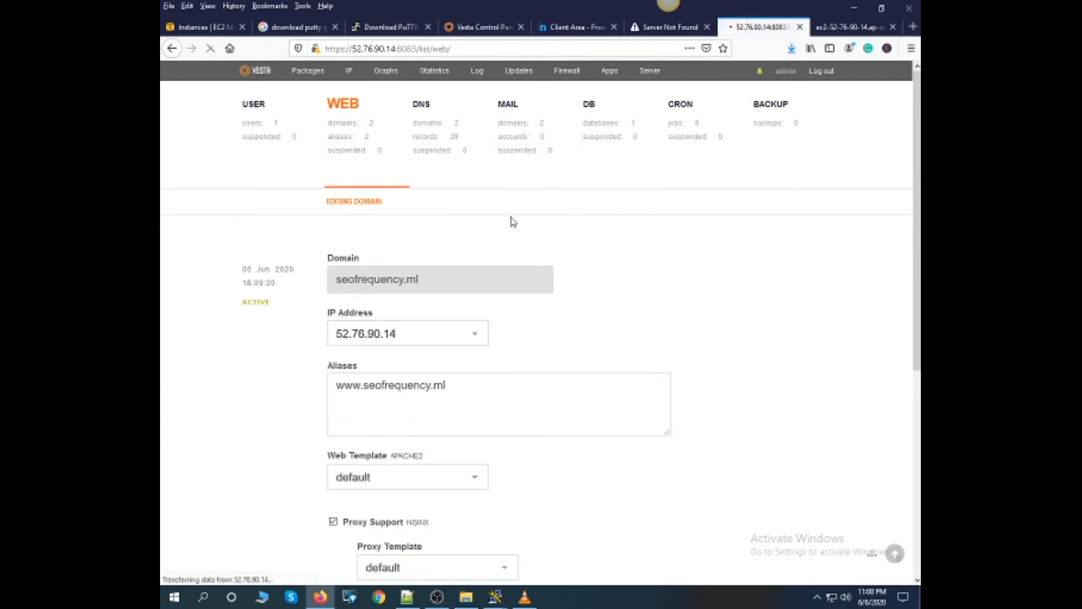
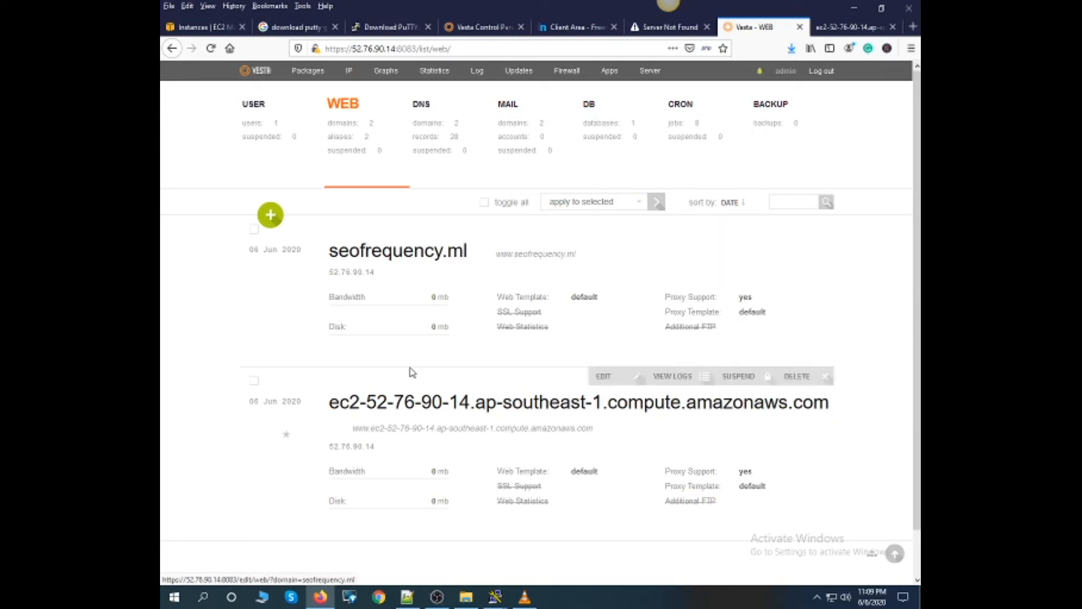
{"action": "left_click_drag", "start_coordinate": [467, 250], "coordinate": [329, 251]}
{"action": "left_click_drag", "start_coordinate": [578, 254], "coordinate": [511, 254]}
{"action": "key", "text": "ctrl+c"}
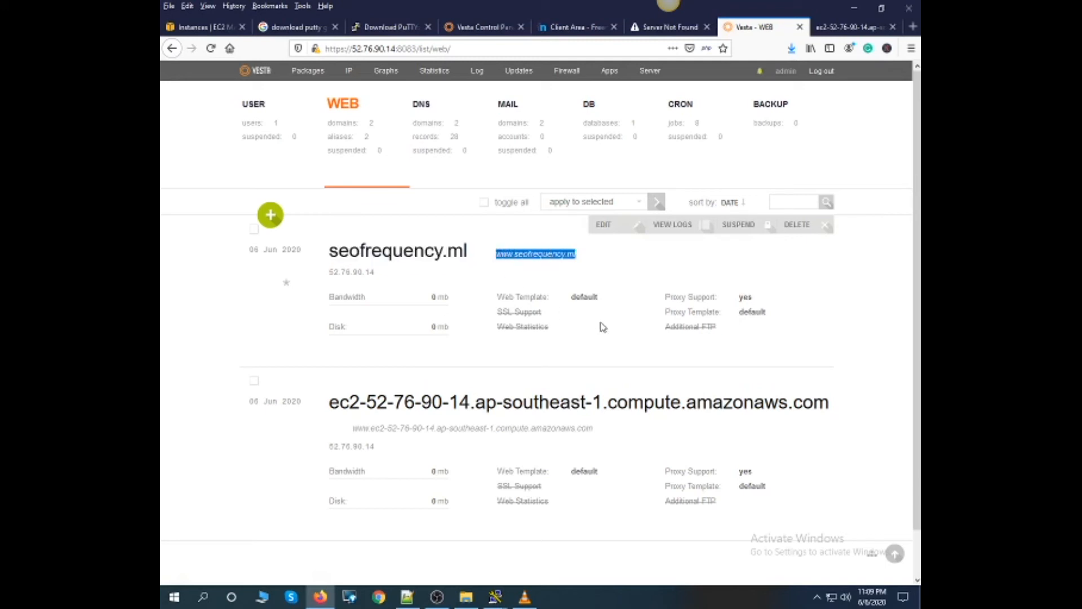
{"action": "left_click", "coordinate": [854, 27]}
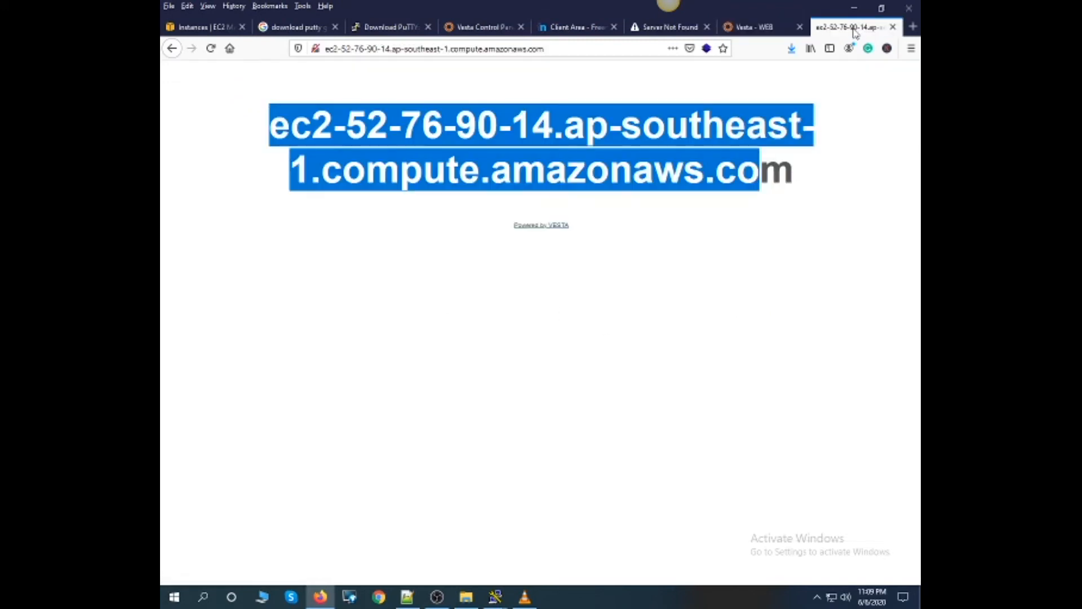
{"action": "left_click", "coordinate": [913, 27]}
{"action": "key", "text": "ctrl+v"}
{"action": "key", "text": "Return"}
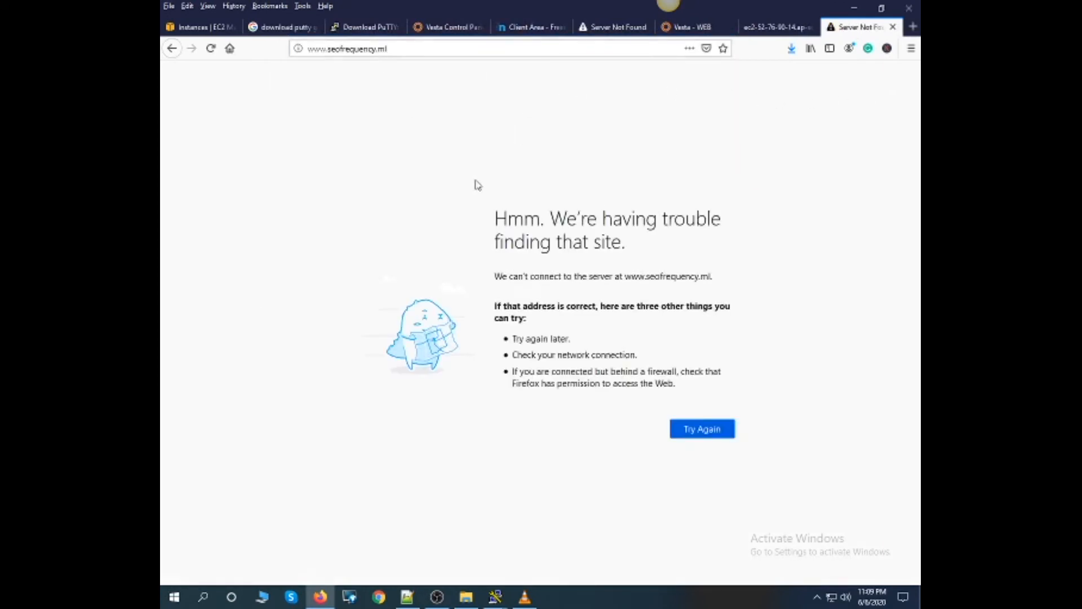
{"action": "left_click_drag", "start_coordinate": [495, 210], "coordinate": [561, 302]}
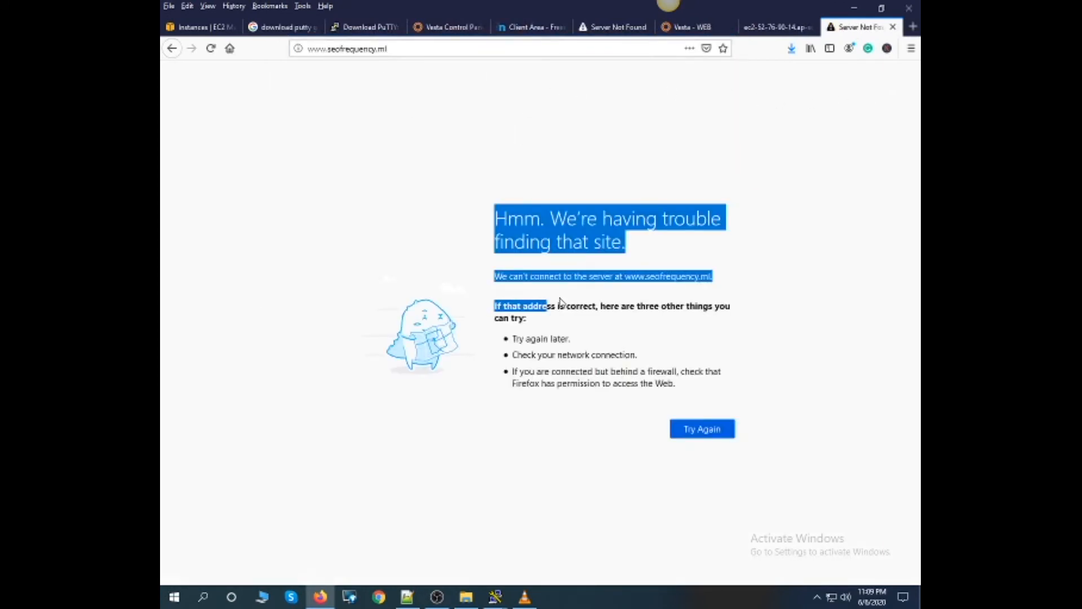
{"action": "left_click", "coordinate": [765, 28]}
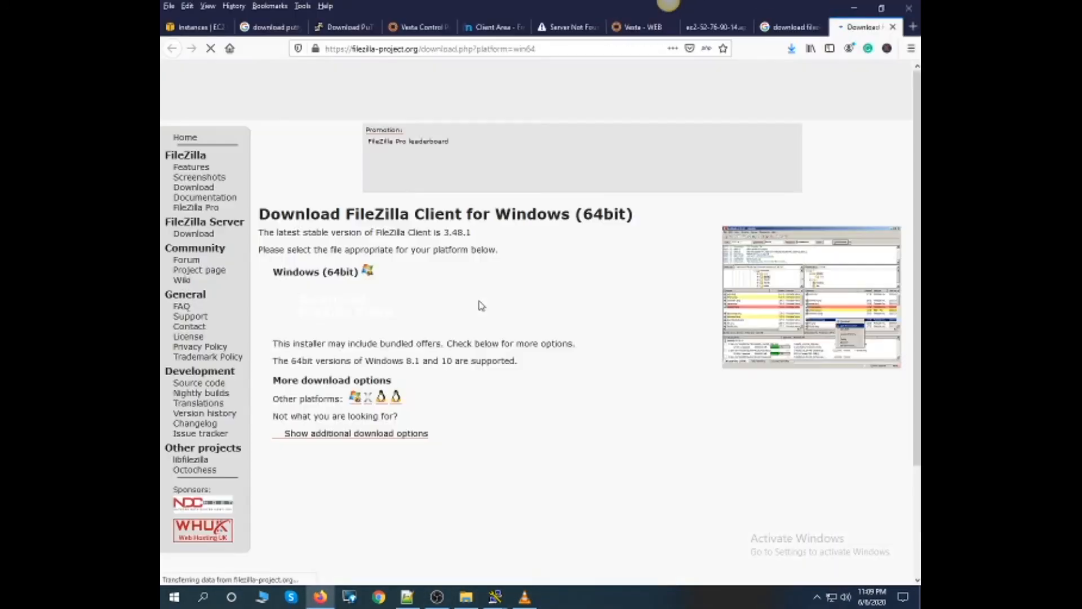
- View the edition choices for the 64-bit Windows FileZilla Client download and check the Amazone folder for the FileZilla installer
{"action": "scroll", "coordinate": [481, 308], "scroll_direction": "down", "scroll_amount": 2}
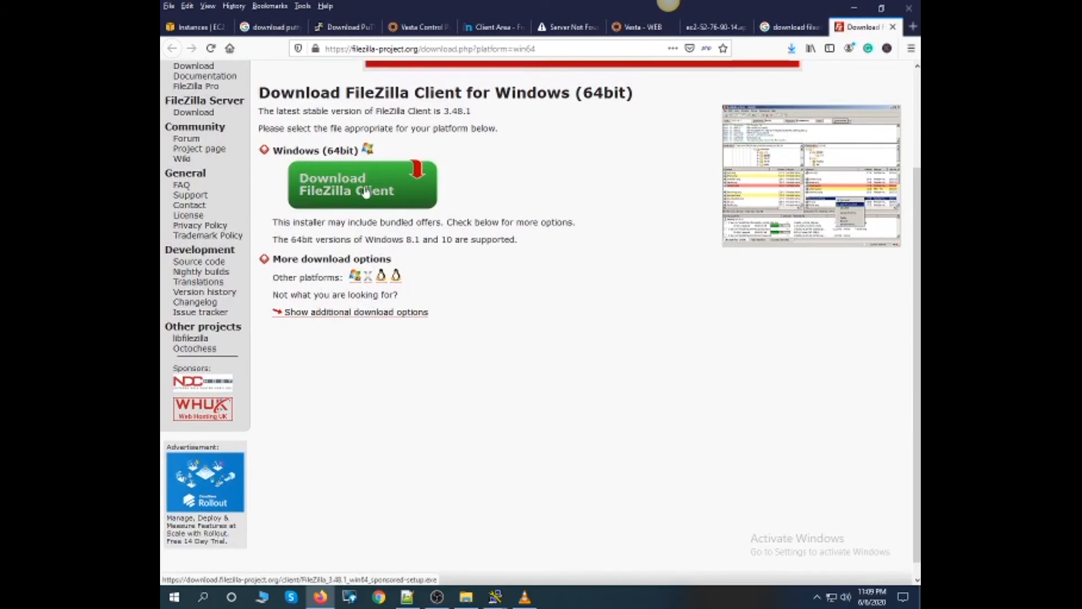
{"action": "left_click", "coordinate": [365, 192]}
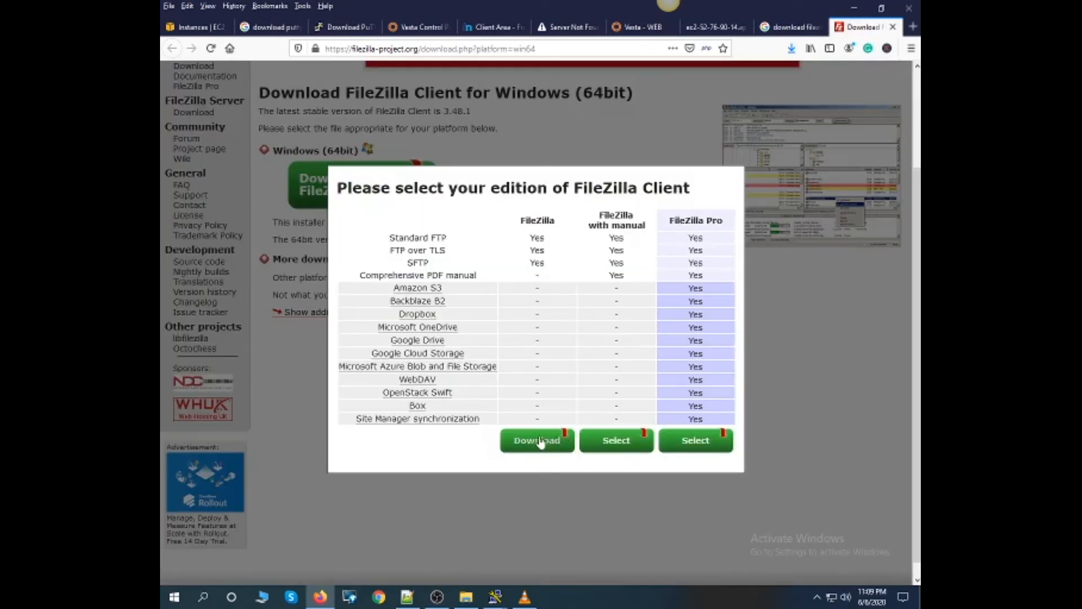
{"action": "left_click_drag", "start_coordinate": [520, 221], "coordinate": [543, 422]}
{"action": "left_click", "coordinate": [479, 442]}
{"action": "left_click", "coordinate": [466, 596]}
{"action": "left_click", "coordinate": [310, 76]}
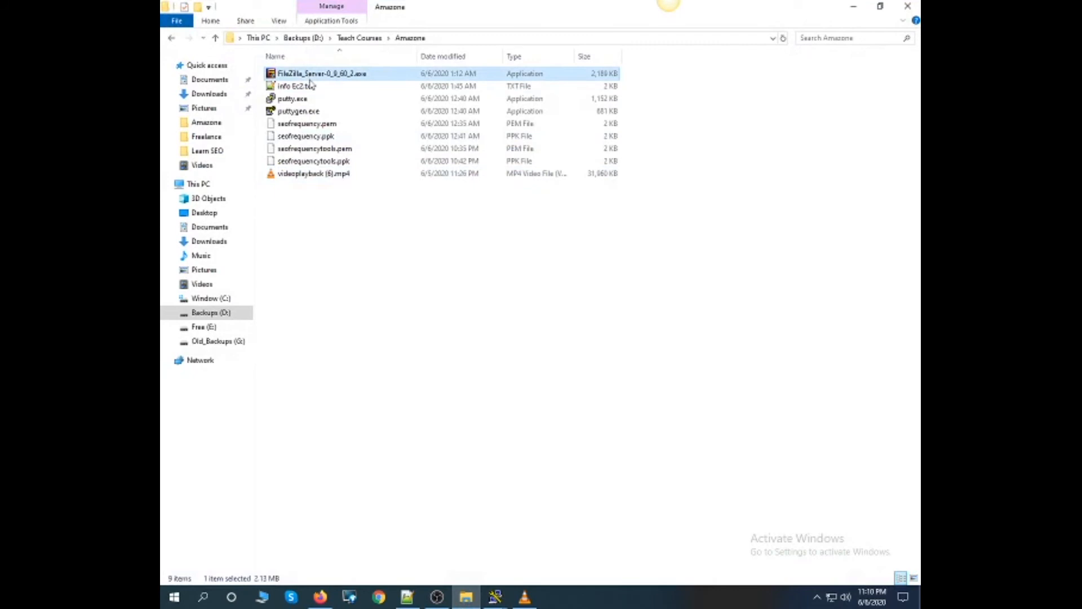
- Find the installed FileZilla client with a Windows search, launch it and dismiss its update notice
{"action": "left_click", "coordinate": [203, 597]}
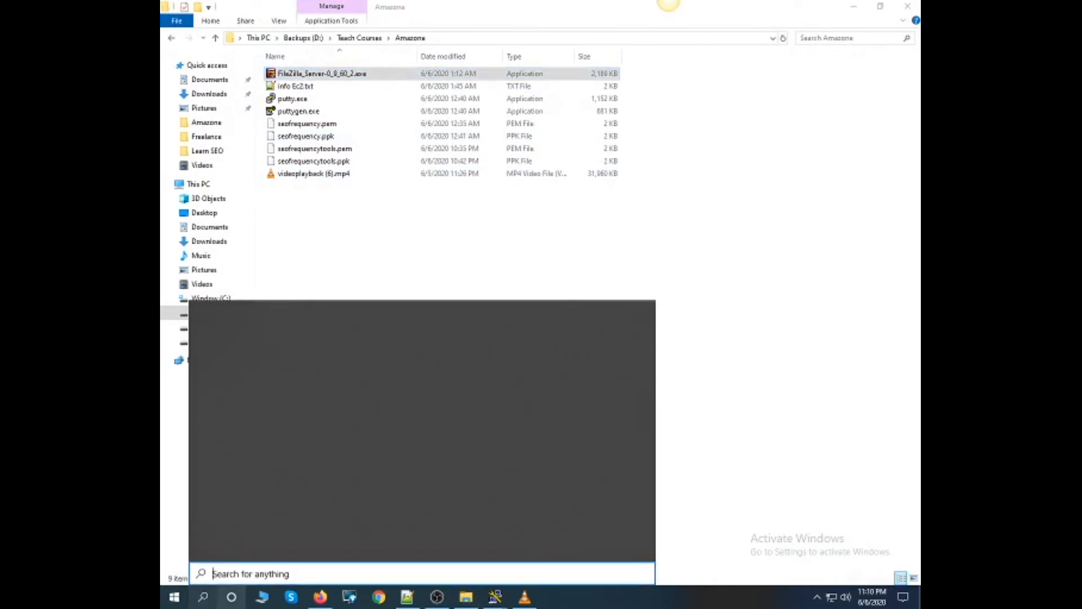
{"action": "type", "text": "fil"}
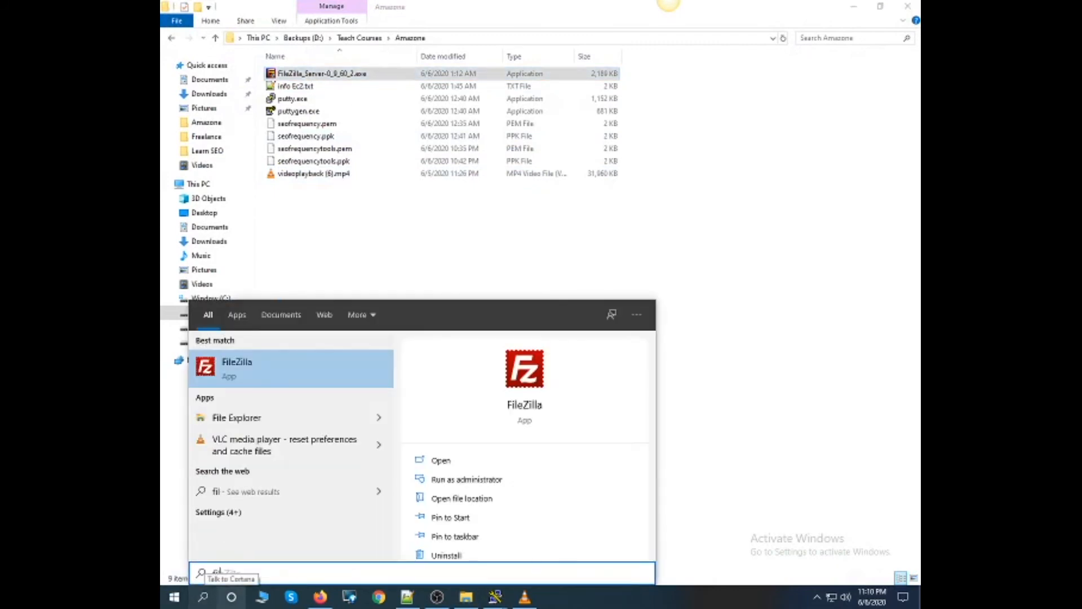
{"action": "key", "text": "Return"}
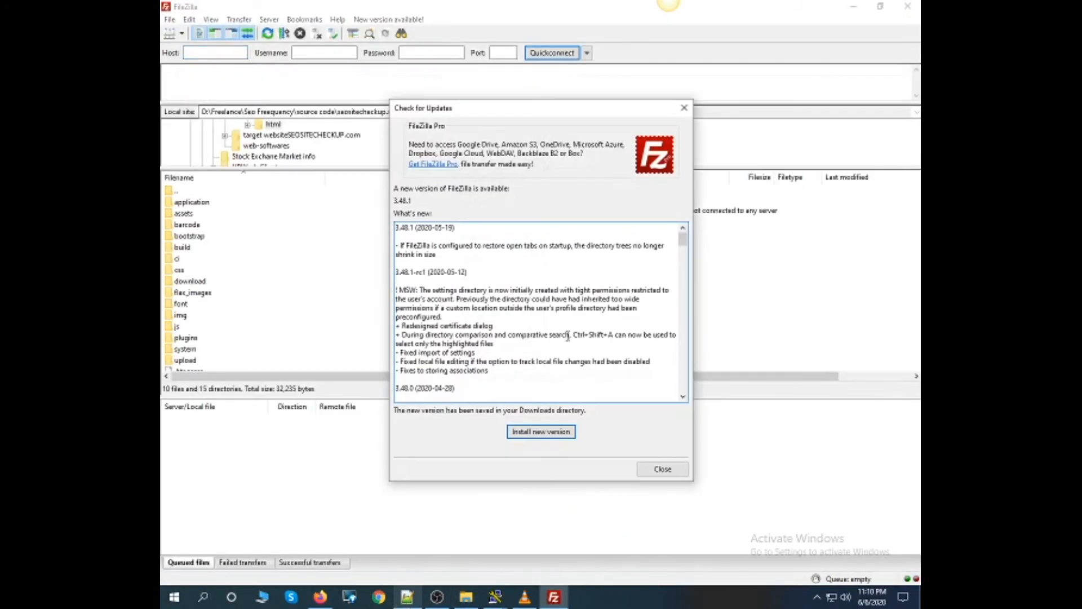
{"action": "left_click", "coordinate": [685, 109]}
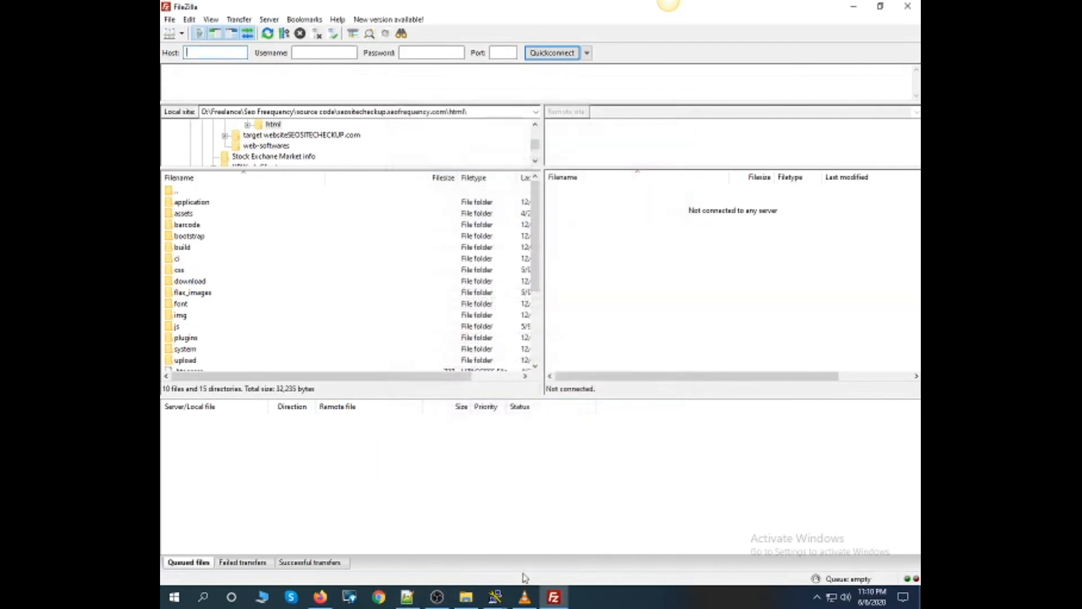
- Copy the instance's public DNS from the AWS connection instructions in Firefox and return to FileZilla
{"action": "left_click", "coordinate": [320, 597]}
{"action": "left_click", "coordinate": [200, 27]}
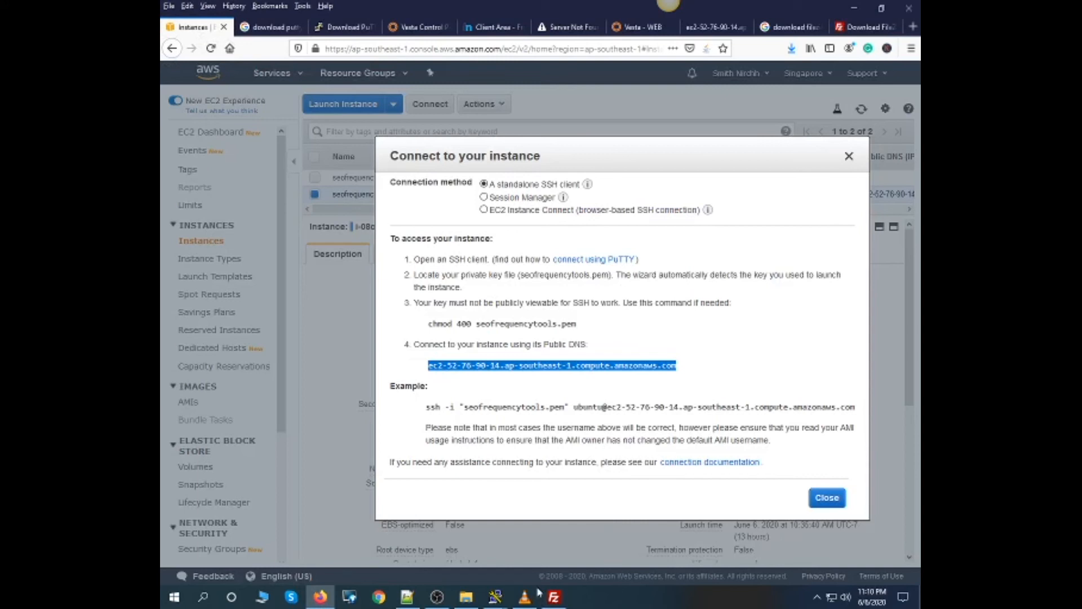
{"action": "left_click", "coordinate": [554, 597]}
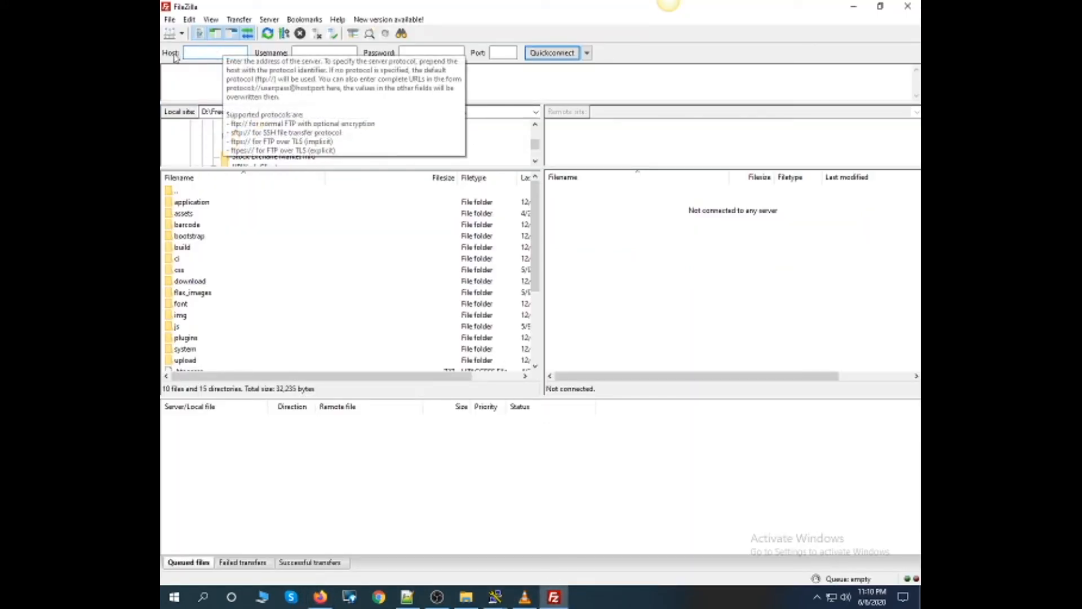
- Create a new Site Manager entry named SEOFREquency deom
{"action": "left_click", "coordinate": [181, 38]}
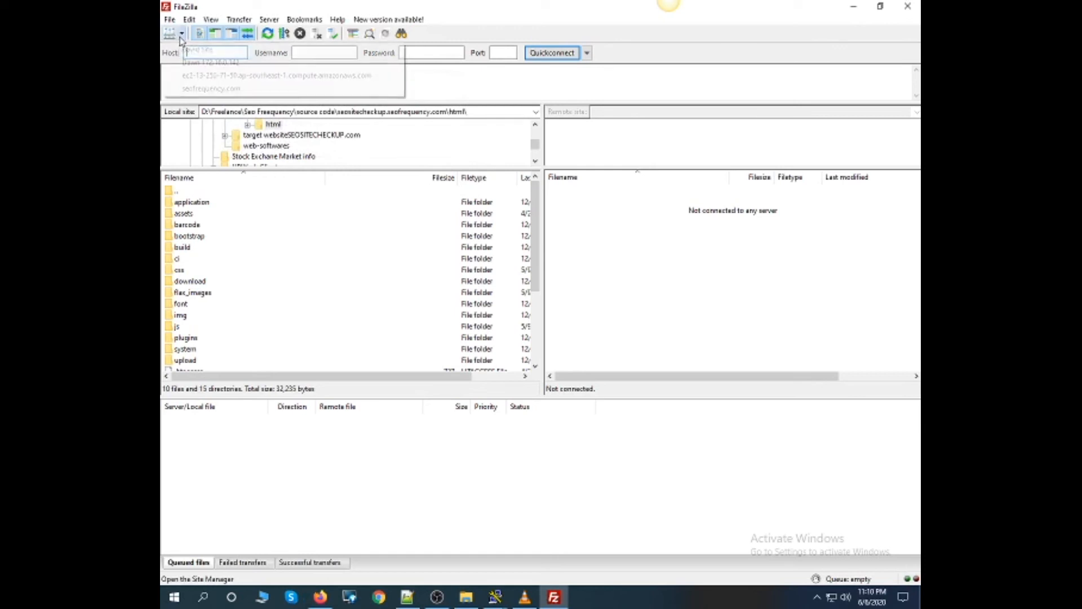
{"action": "left_click", "coordinate": [172, 37]}
{"action": "left_click", "coordinate": [172, 37]}
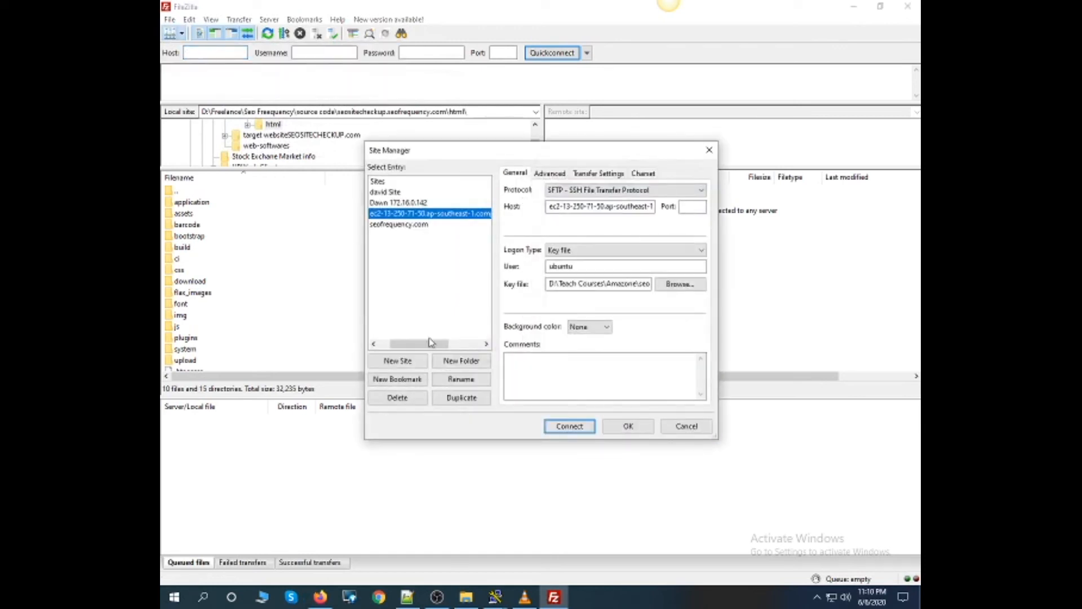
{"action": "left_click", "coordinate": [398, 360]}
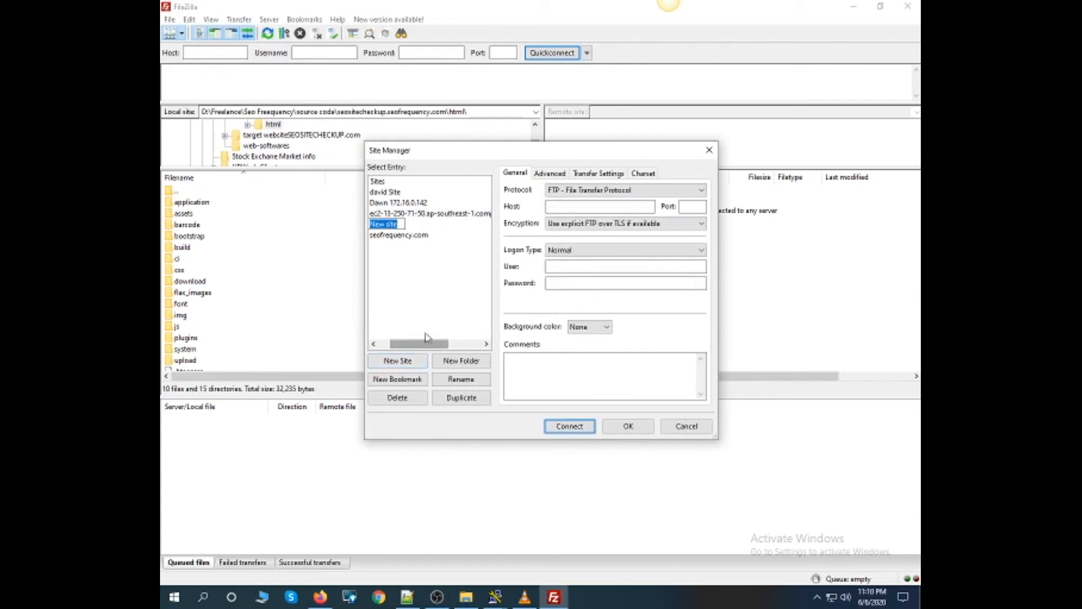
{"action": "type", "text": "SEOFREquency deom"}
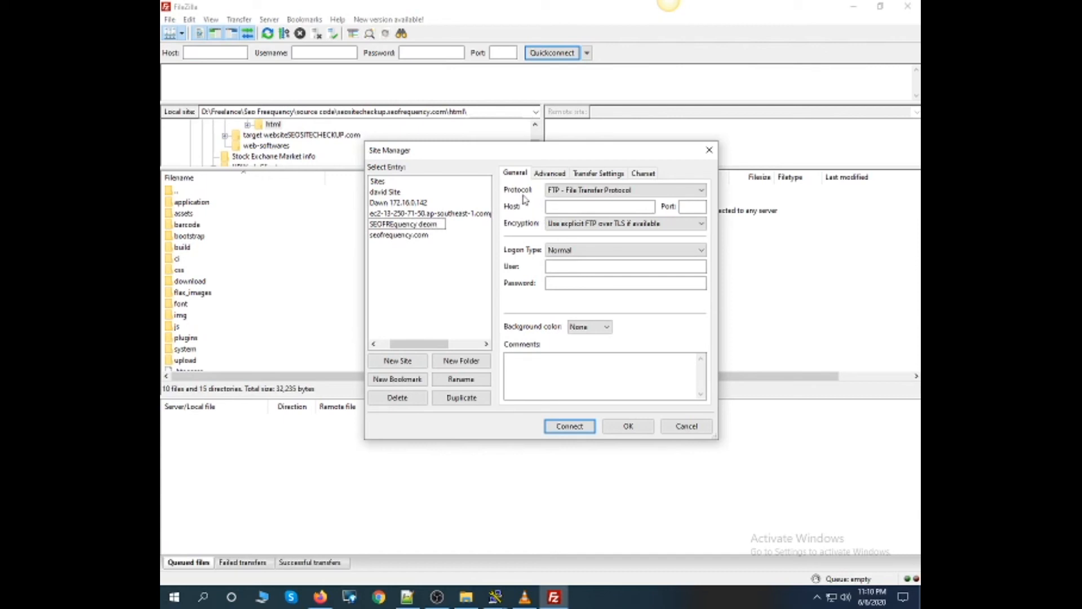
- Set the new site's protocol to SFTP, paste the instance's public DNS as host and enter ubuntu as user
{"action": "left_click", "coordinate": [556, 192]}
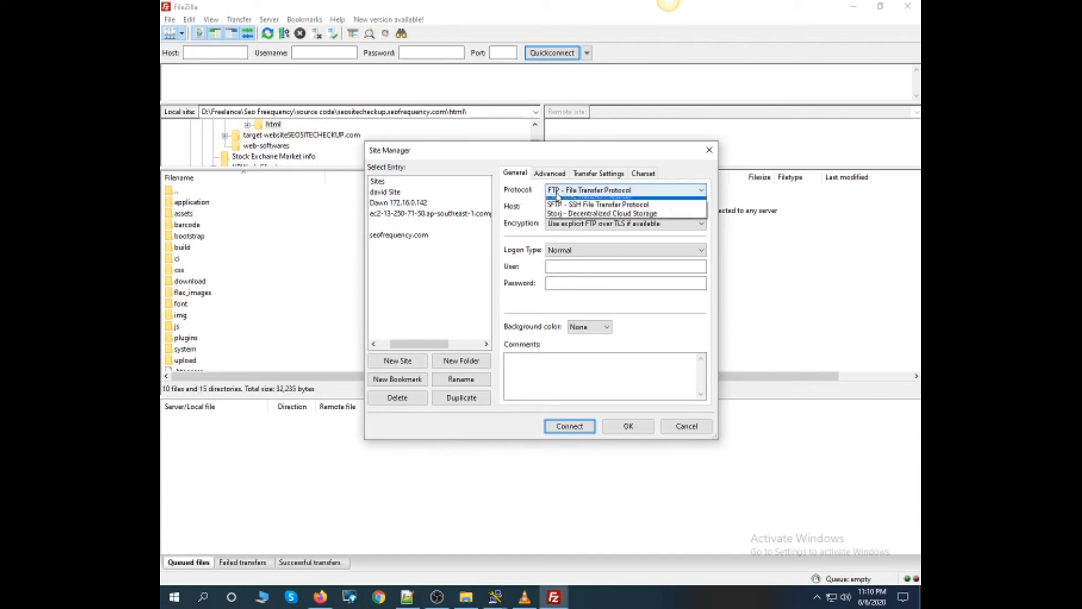
{"action": "left_click", "coordinate": [568, 198]}
{"action": "left_click", "coordinate": [568, 204]}
{"action": "key", "text": "ctrl+v"}
{"action": "left_click", "coordinate": [569, 251]}
{"action": "left_click", "coordinate": [555, 265]}
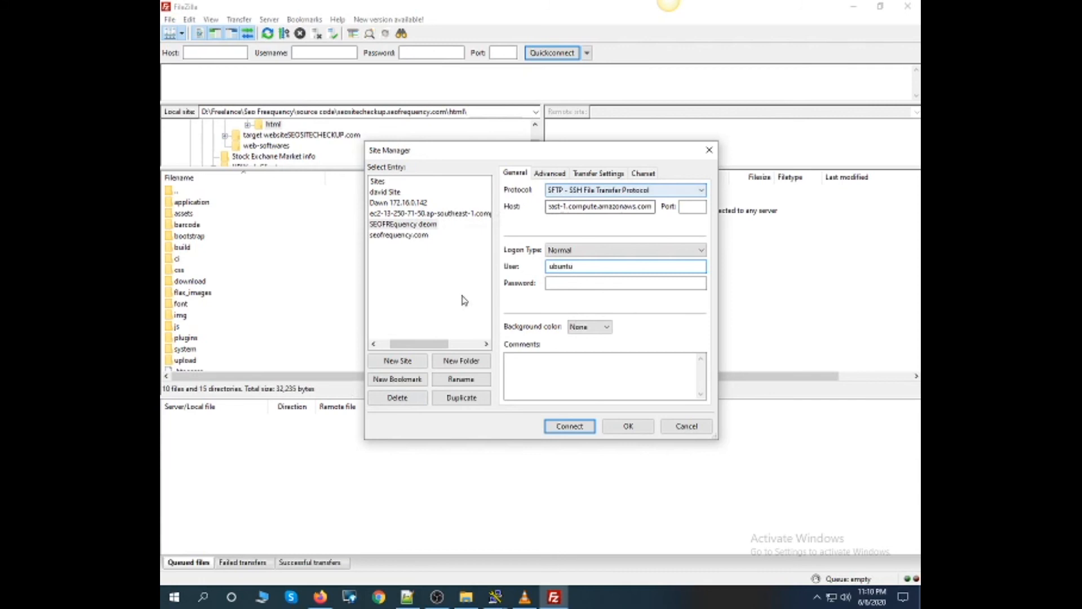
- Review the new site's advanced, transfer and charset settings and its protocol options, then return to the general settings
{"action": "left_click", "coordinate": [422, 228]}
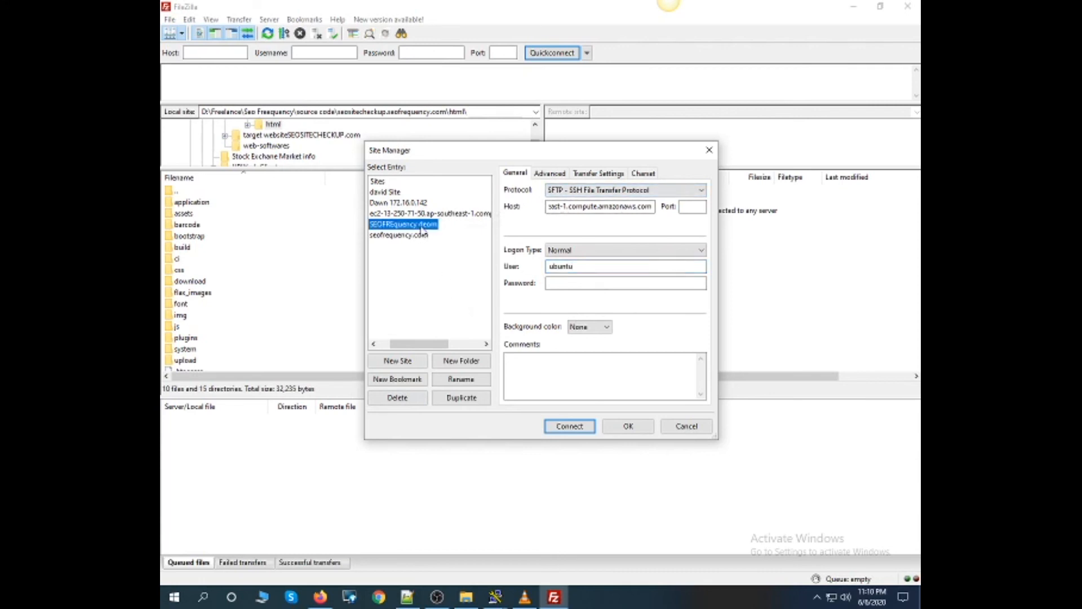
{"action": "left_click", "coordinate": [549, 174]}
{"action": "left_click", "coordinate": [515, 174]}
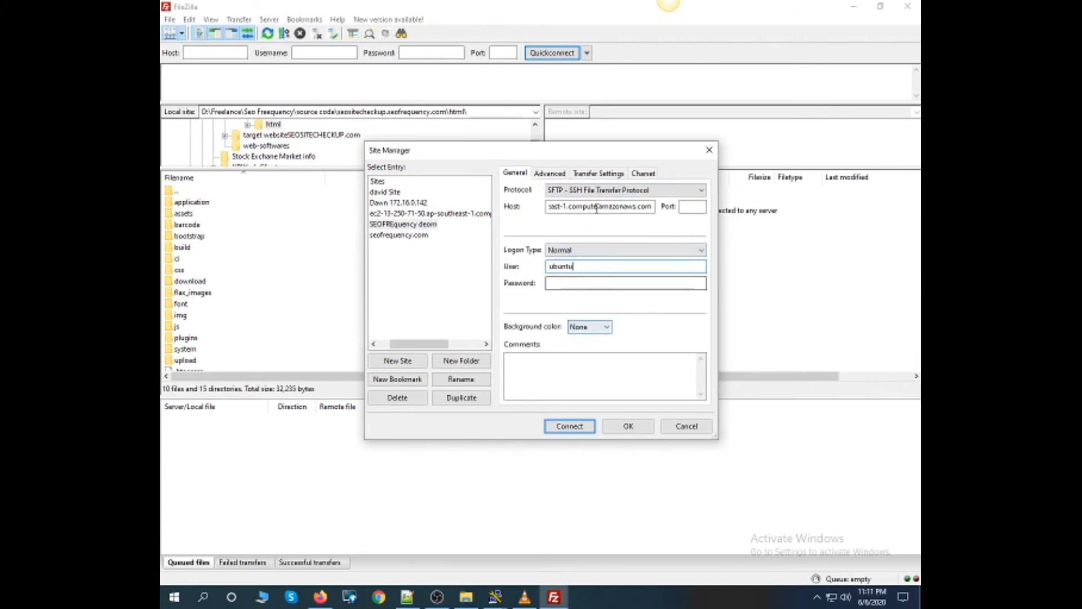
{"action": "left_click", "coordinate": [580, 193]}
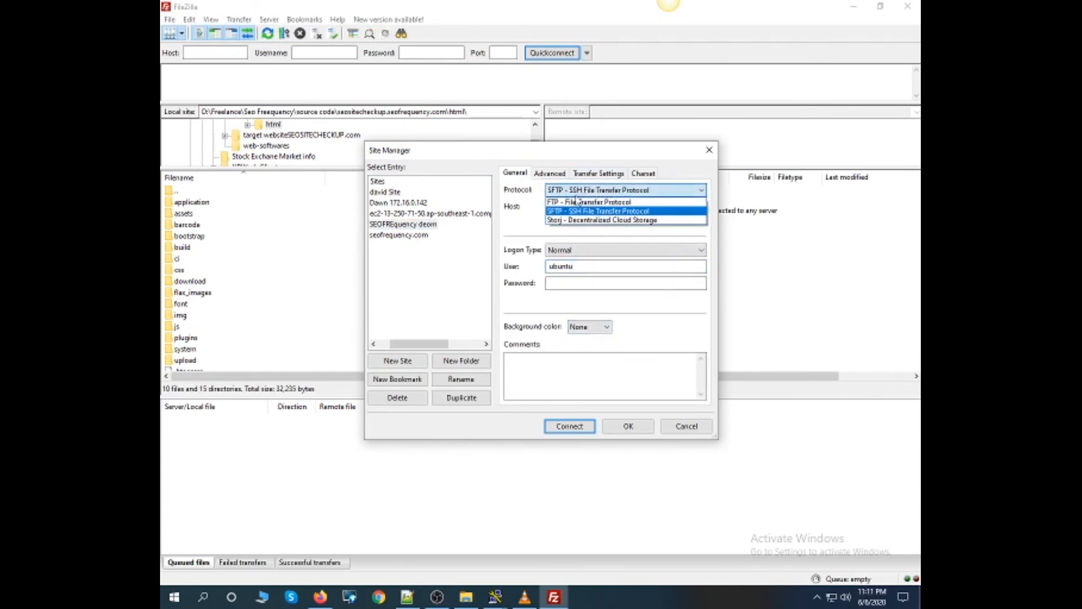
{"action": "left_click", "coordinate": [579, 192]}
{"action": "left_click", "coordinate": [556, 174]}
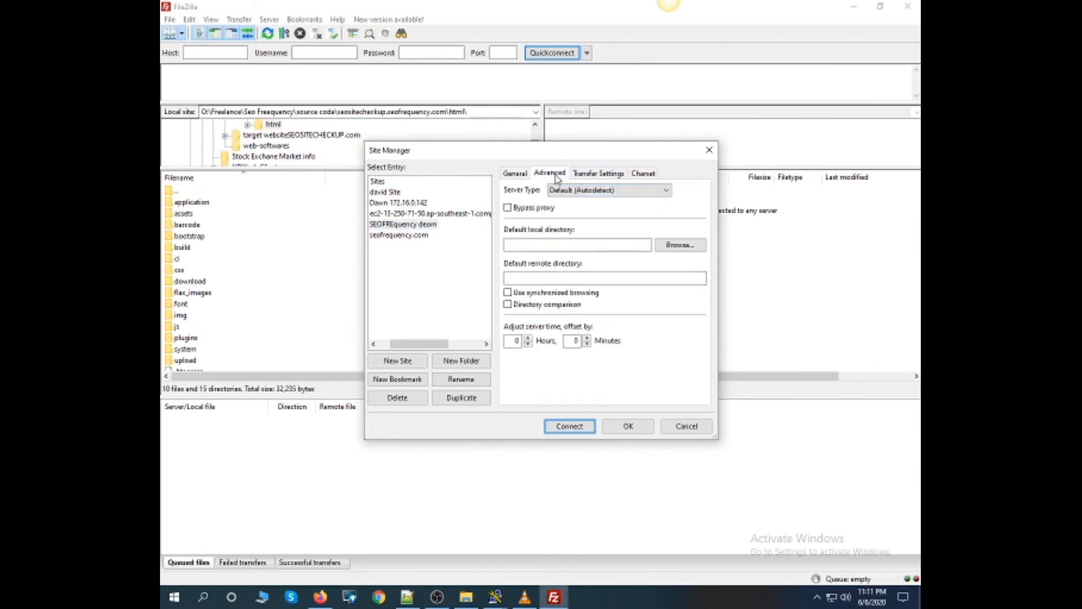
{"action": "left_click", "coordinate": [599, 177]}
{"action": "left_click", "coordinate": [635, 178]}
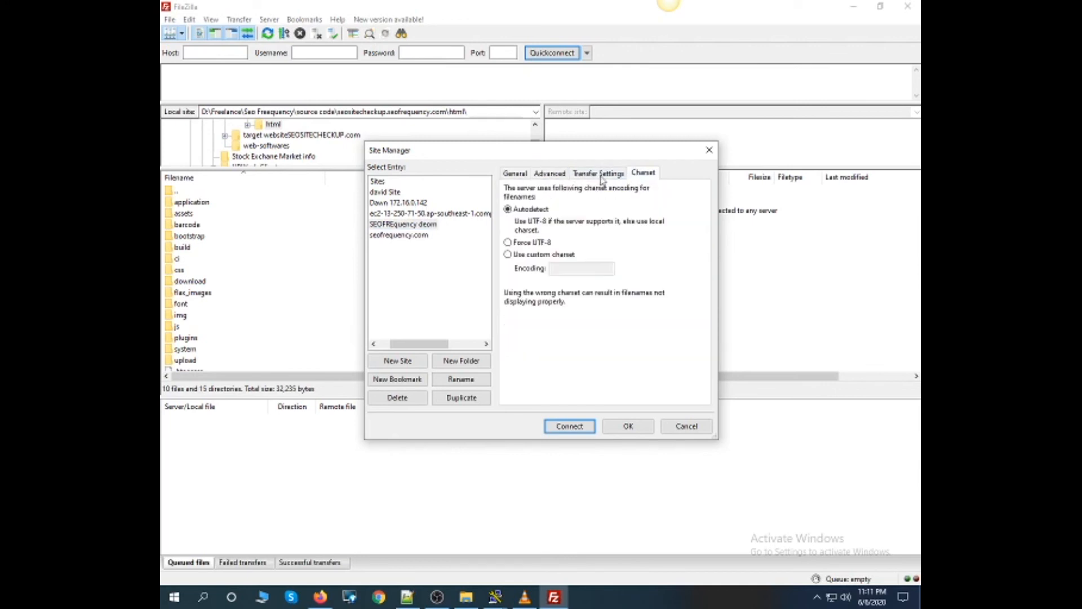
{"action": "left_click", "coordinate": [521, 177]}
- Set the site's logon type to Key file, choose seofrequencytools.ppk as the key and connect to the server
{"action": "left_click", "coordinate": [584, 250]}
{"action": "left_click", "coordinate": [562, 302]}
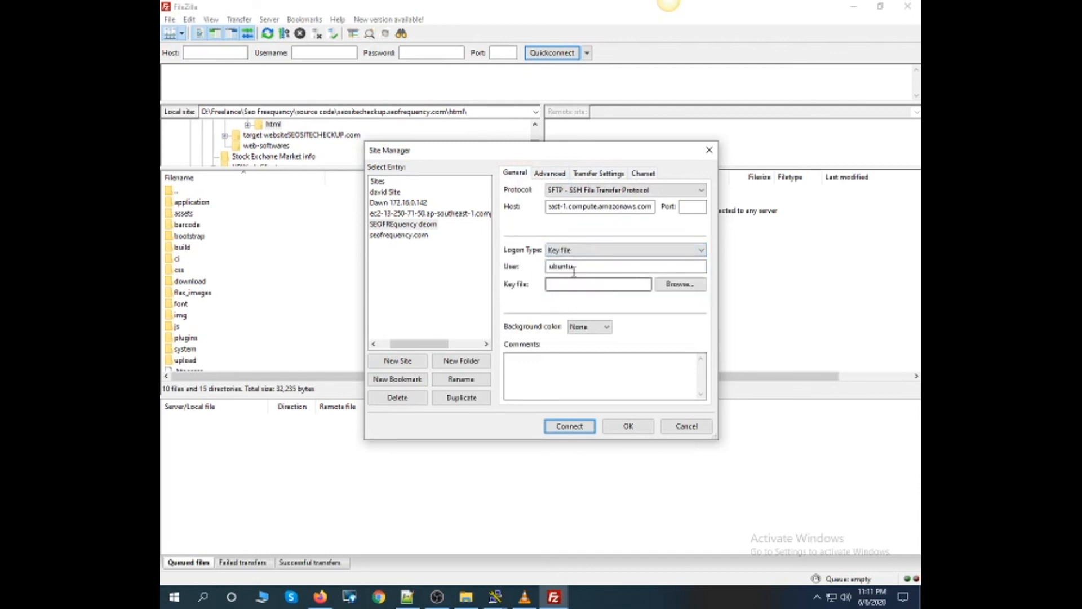
{"action": "left_click", "coordinate": [576, 251]}
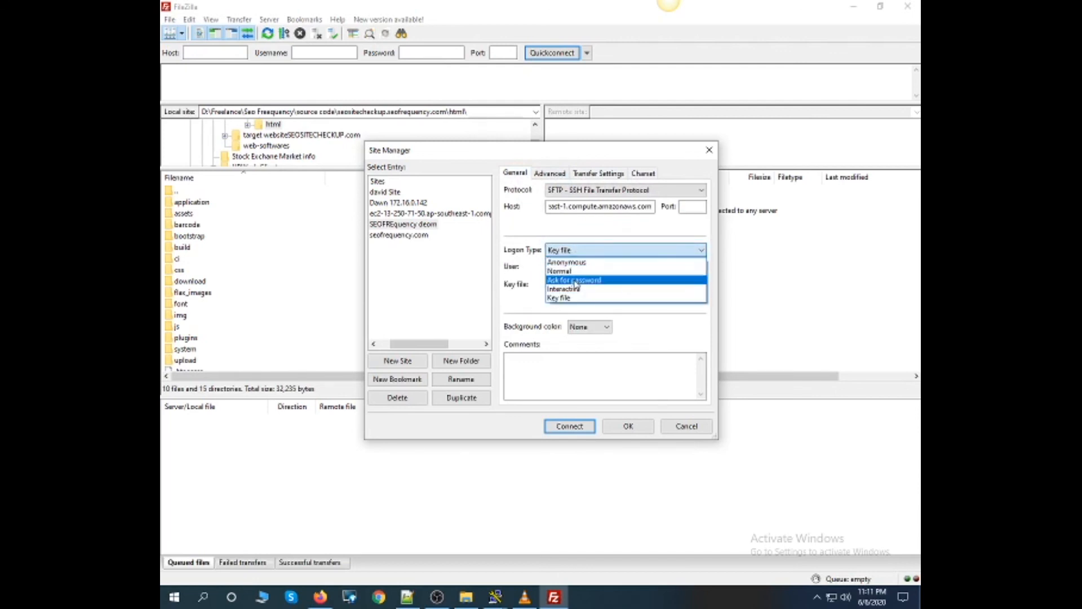
{"action": "left_click", "coordinate": [597, 298]}
{"action": "left_click", "coordinate": [672, 289]}
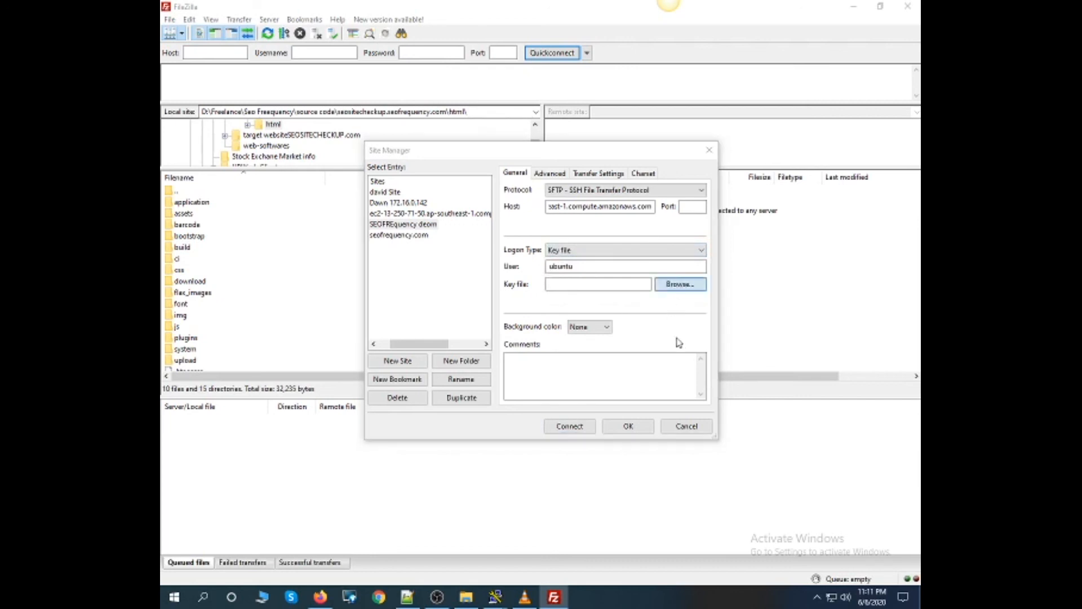
{"action": "left_click", "coordinate": [519, 256]}
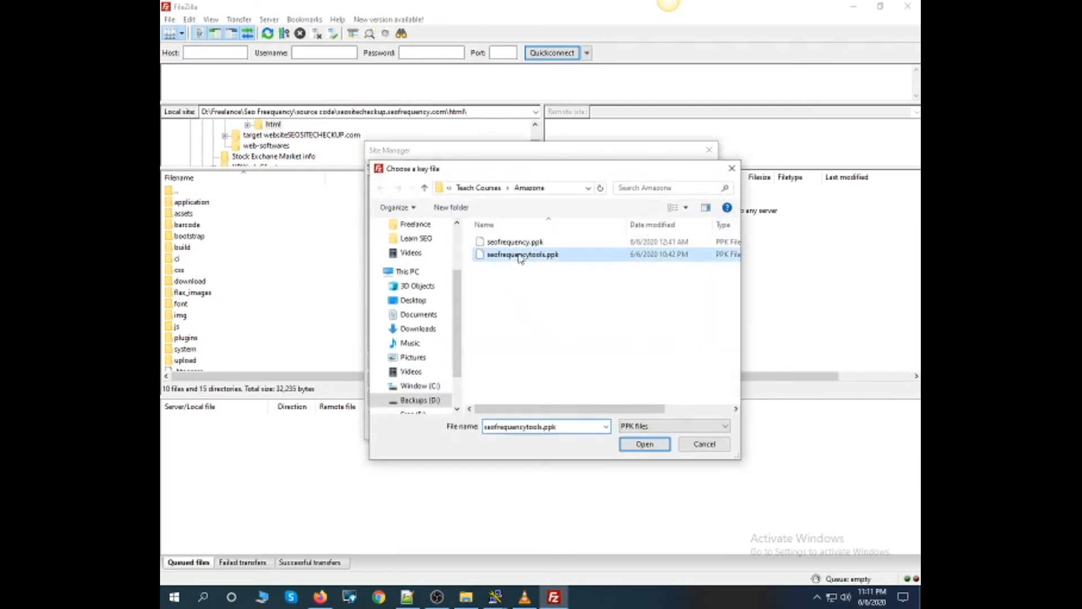
{"action": "left_click", "coordinate": [645, 444]}
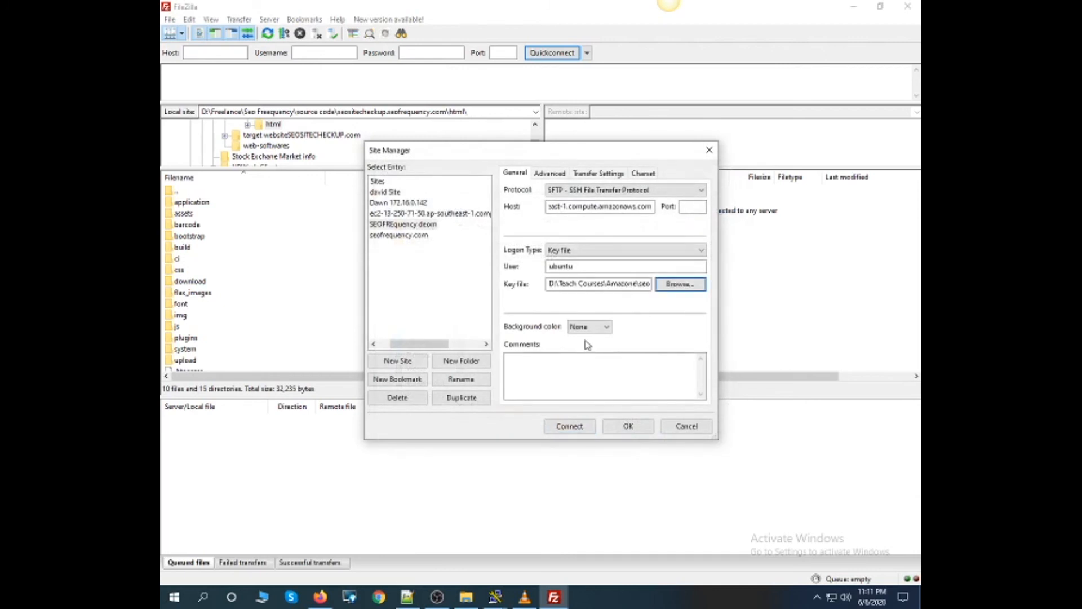
{"action": "left_click", "coordinate": [570, 426]}
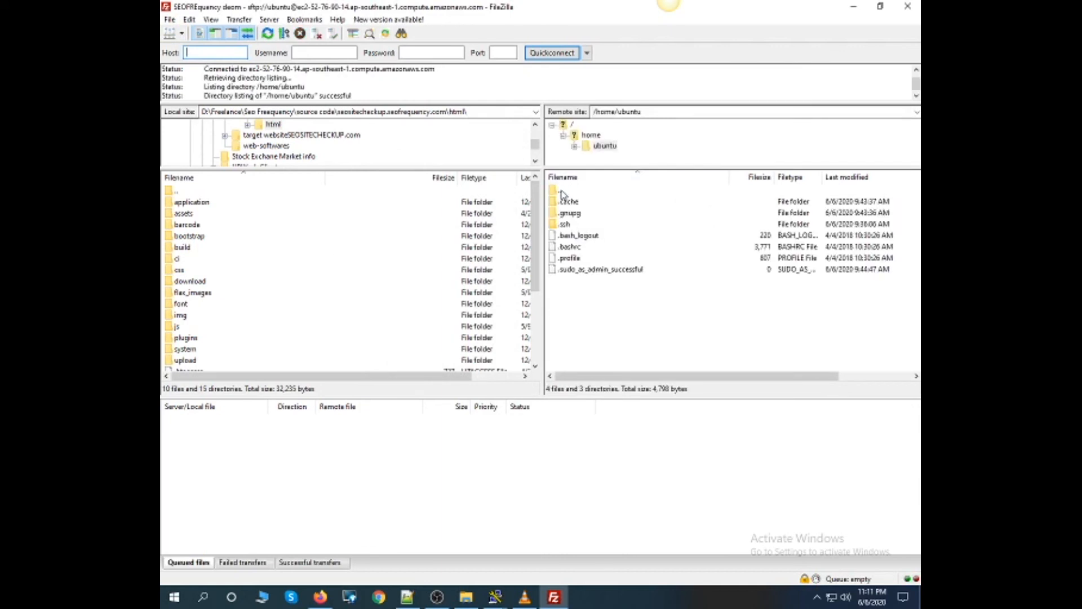
- Move up from the remote ubuntu home folder to the server root and open the var directory
{"action": "left_click", "coordinate": [561, 191]}
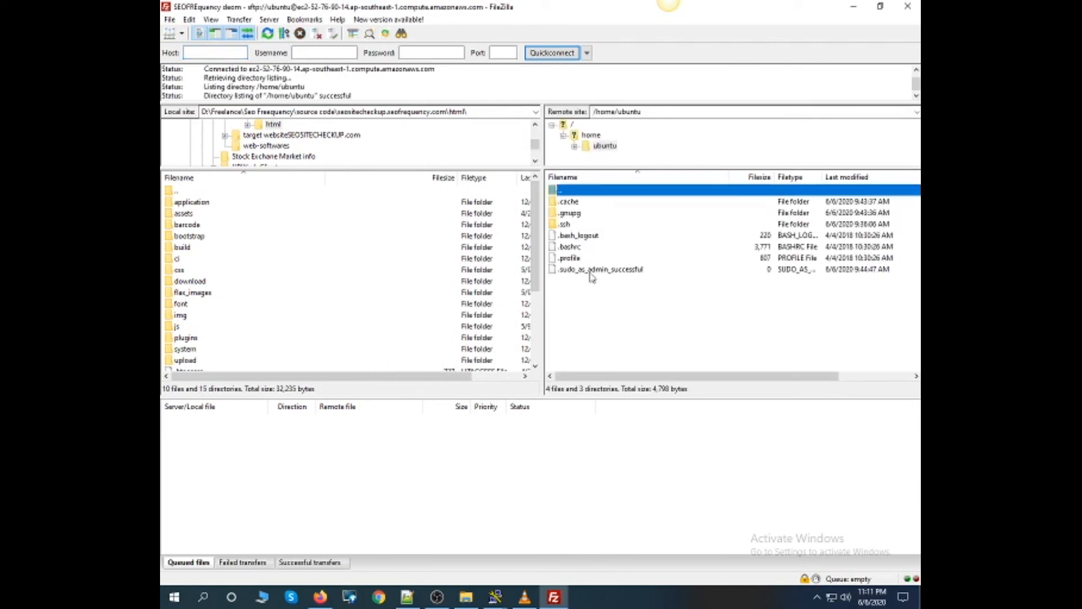
{"action": "key", "text": "Return"}
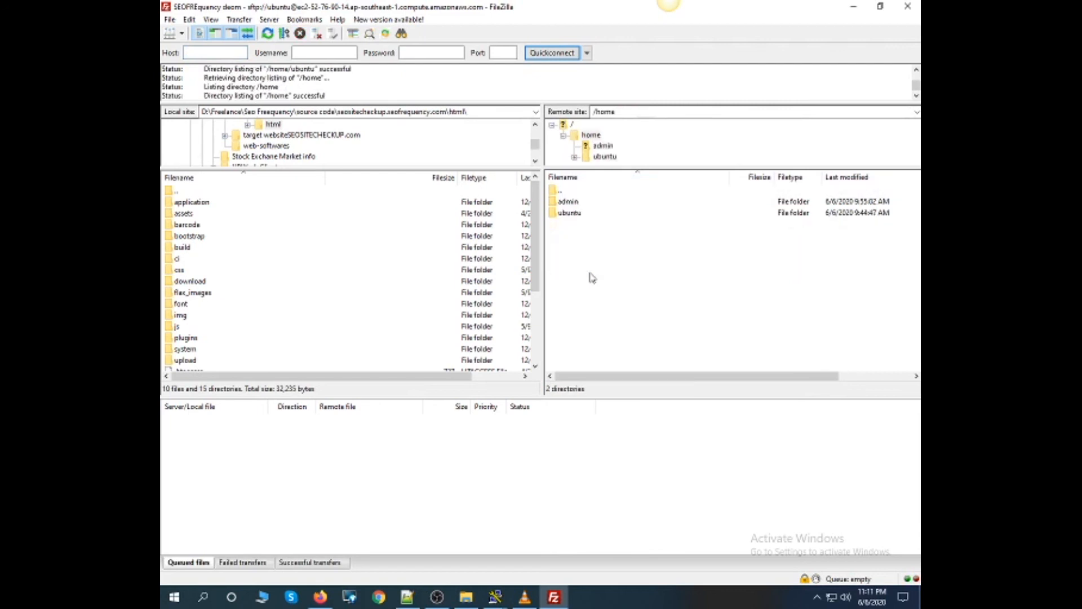
{"action": "key", "text": "Up"}
{"action": "key", "text": "Up"}
{"action": "key", "text": "Up"}
{"action": "key", "text": "Return"}
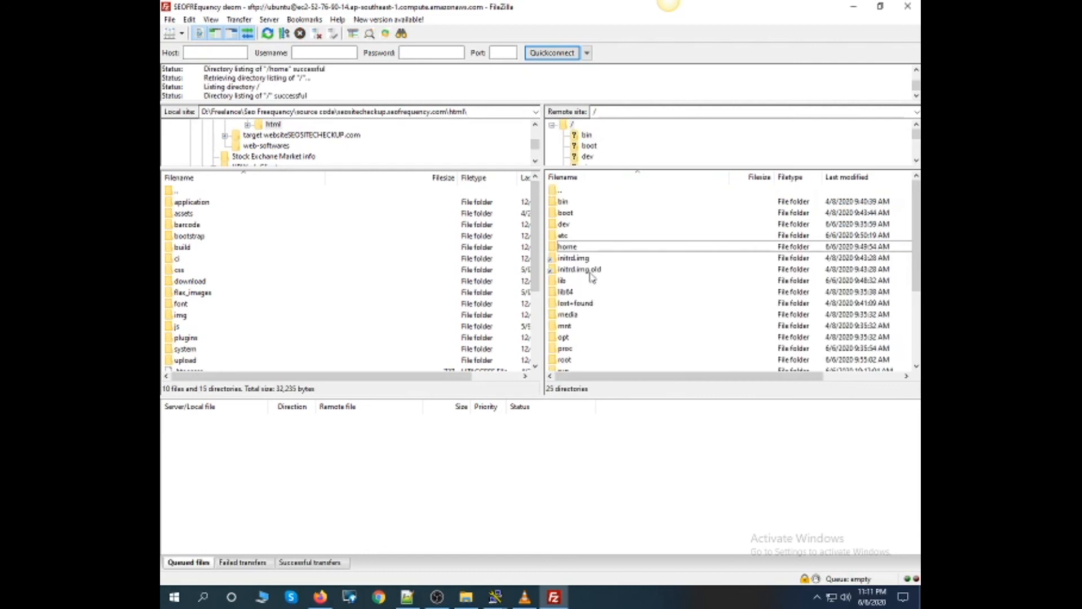
{"action": "key", "text": "v"}
{"action": "key", "text": "Return"}
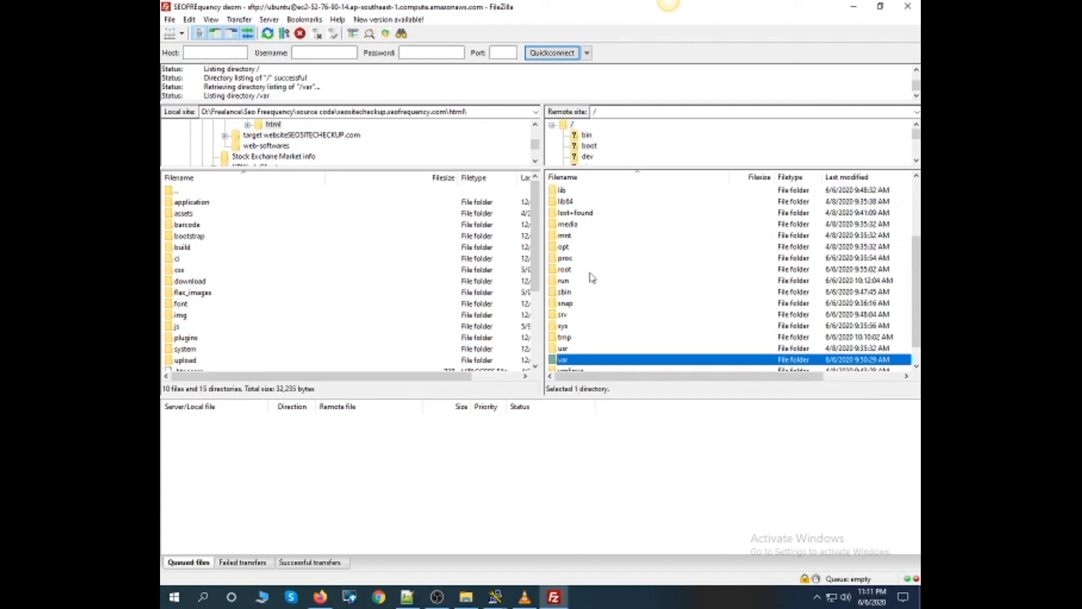
- Open the www folder inside the remote var directory and enter its html folder
{"action": "key", "text": "w"}
{"action": "key", "text": "Return"}
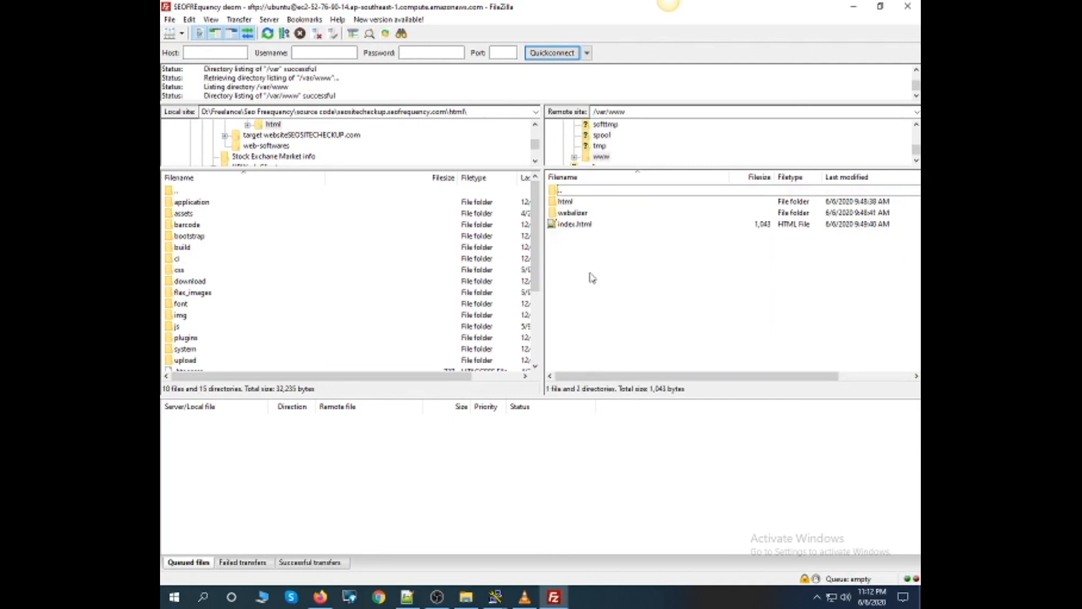
{"action": "key", "text": "Down"}
{"action": "key", "text": "Return"}
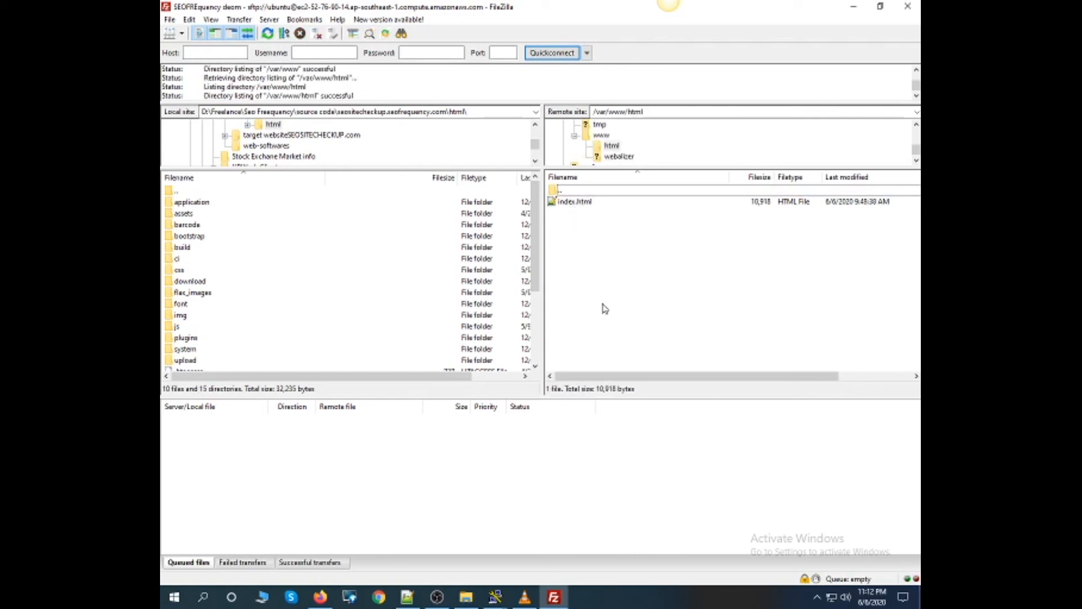
- Try to create an empty file named index.php in the remote /var/www/html folder and check the transfer log
{"action": "right_click", "coordinate": [581, 260]}
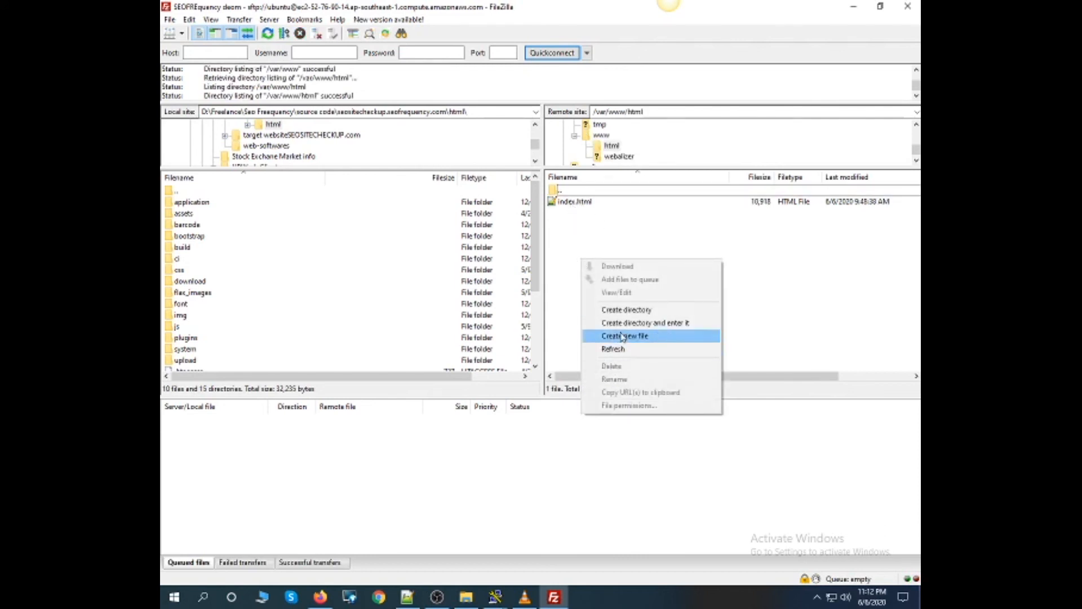
{"action": "left_click", "coordinate": [614, 336]}
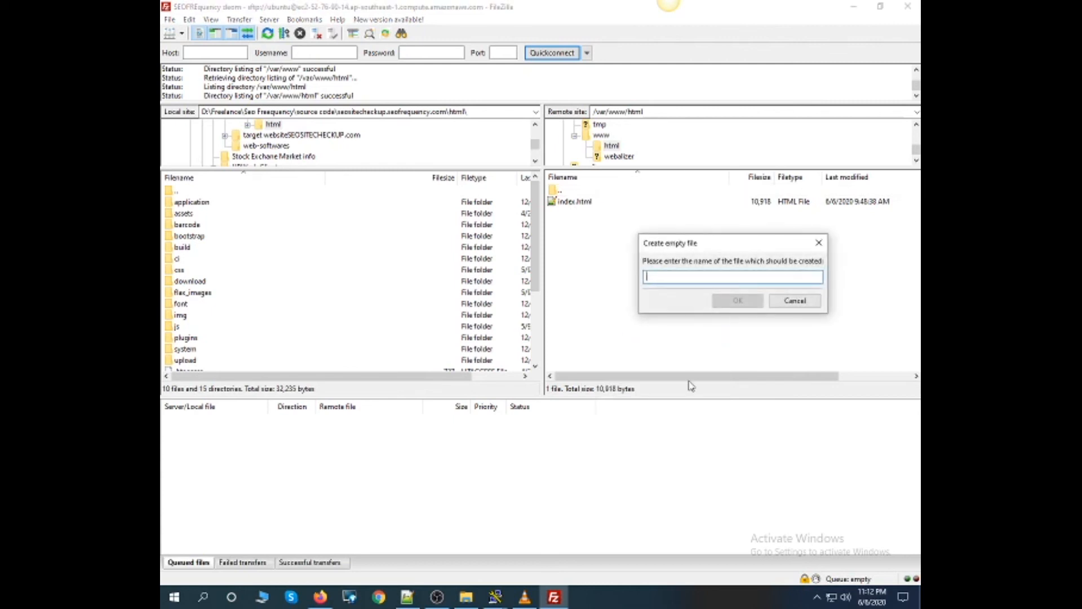
{"action": "type", "text": "index.php"}
{"action": "key", "text": "Return"}
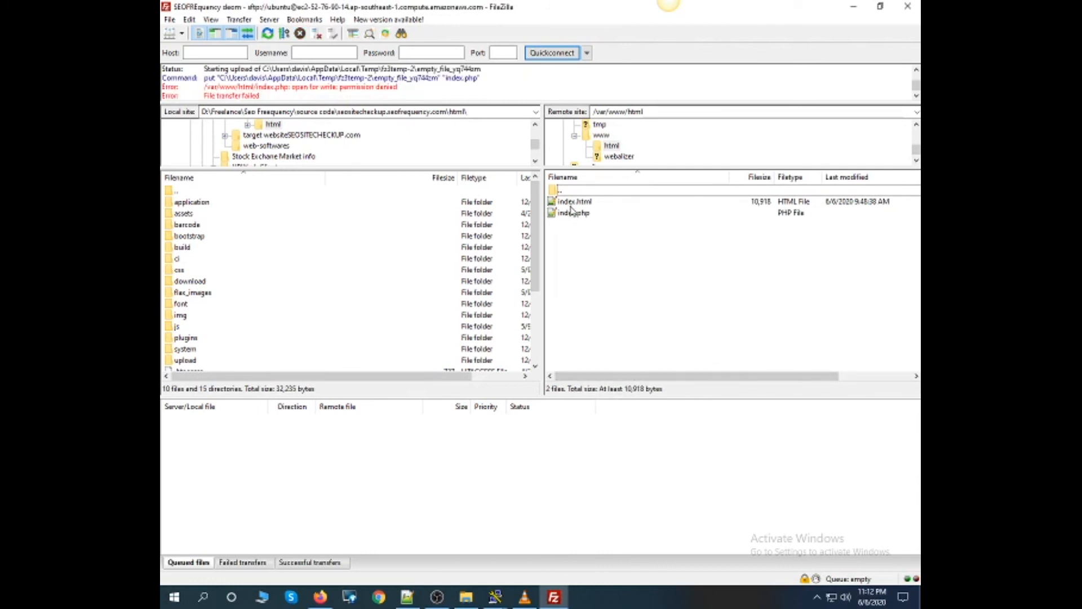
{"action": "left_click_drag", "start_coordinate": [400, 88], "coordinate": [197, 89]}
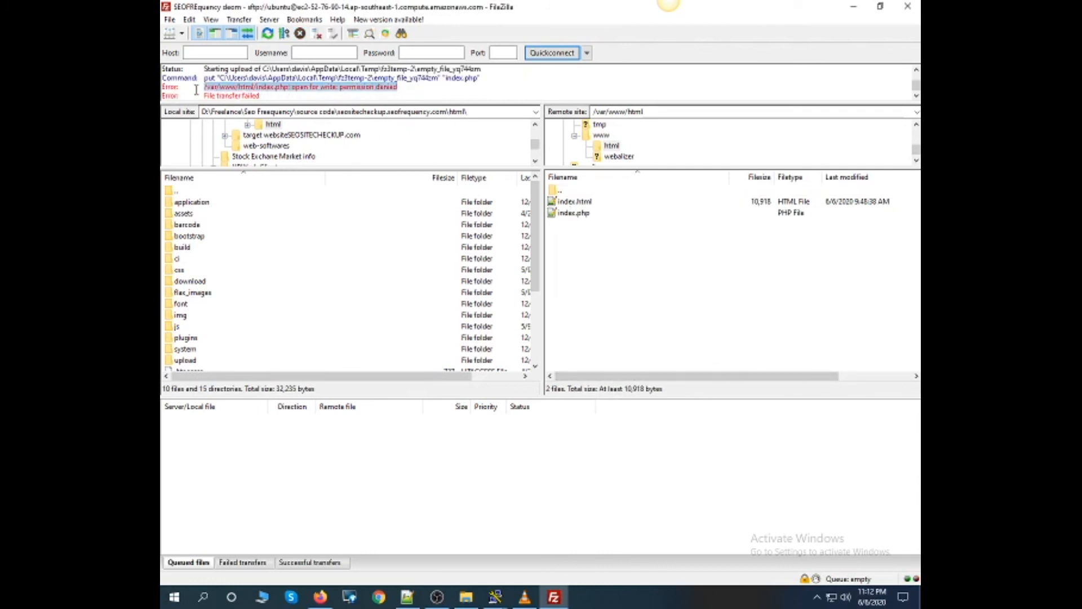
- Open the remote index.html for editing, upload its edited version and check the transfer log
{"action": "right_click", "coordinate": [569, 204]}
{"action": "left_click", "coordinate": [595, 235]}
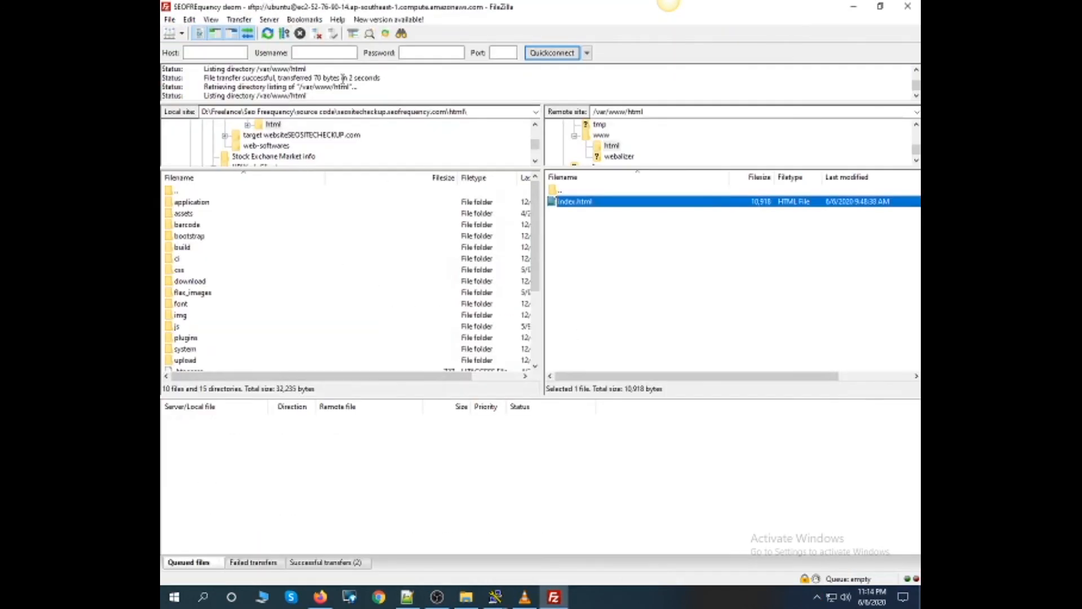
{"action": "left_click_drag", "start_coordinate": [320, 88], "coordinate": [205, 89]}
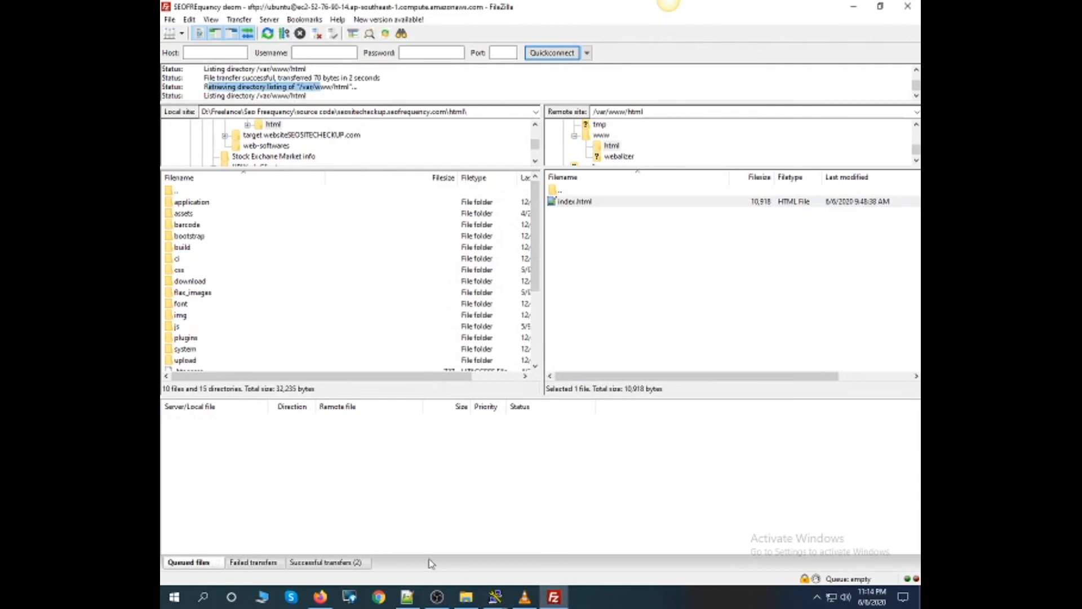
- Switch to Firefox and reload the page served at the instance's public DNS address
{"action": "left_click", "coordinate": [321, 597]}
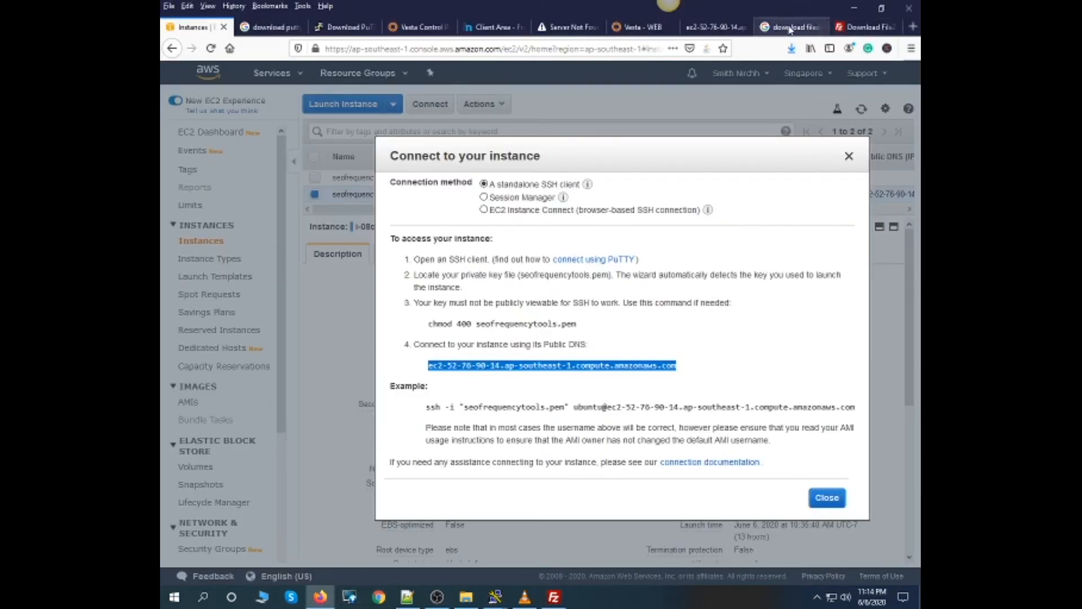
{"action": "left_click", "coordinate": [710, 27]}
{"action": "left_click", "coordinate": [211, 48]}
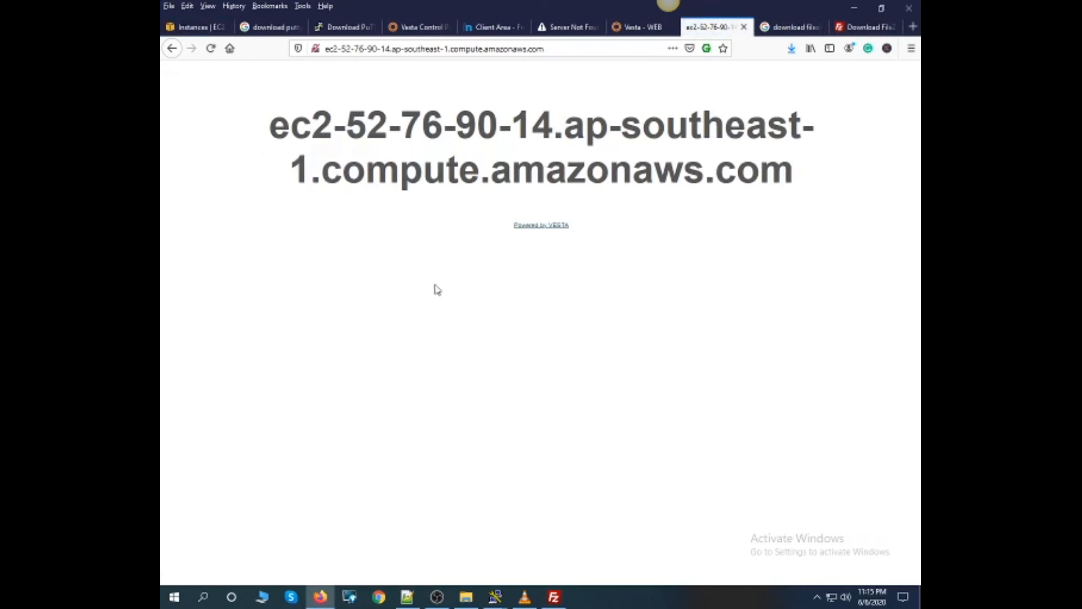